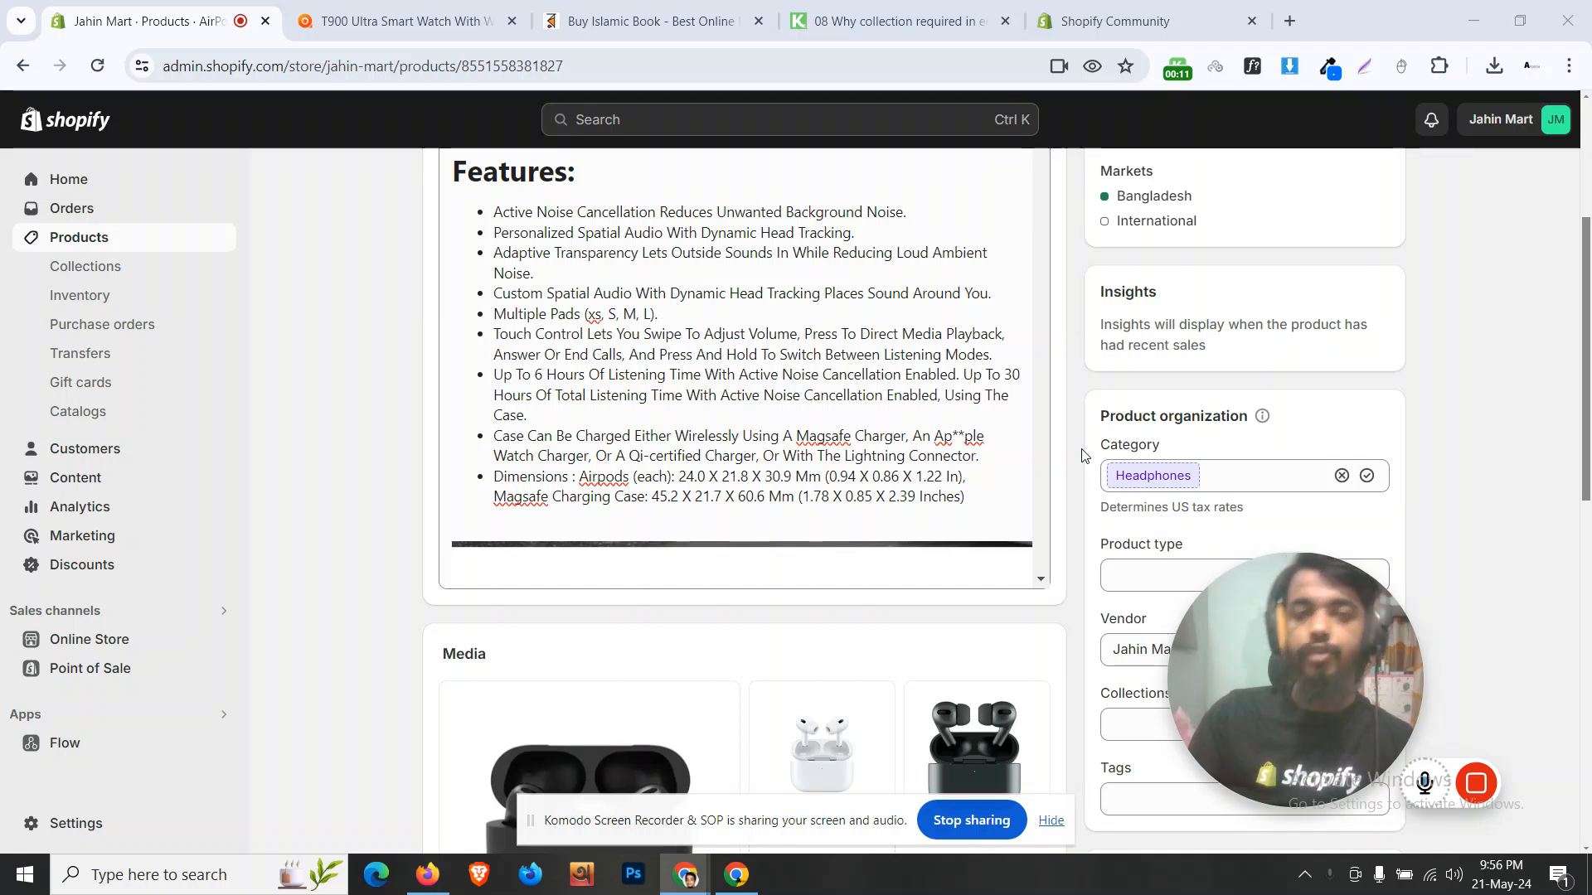
# Step: Switch to the OthoiMart shop site and open its All Watches collection
pyautogui.scroll(4, 305, 356)
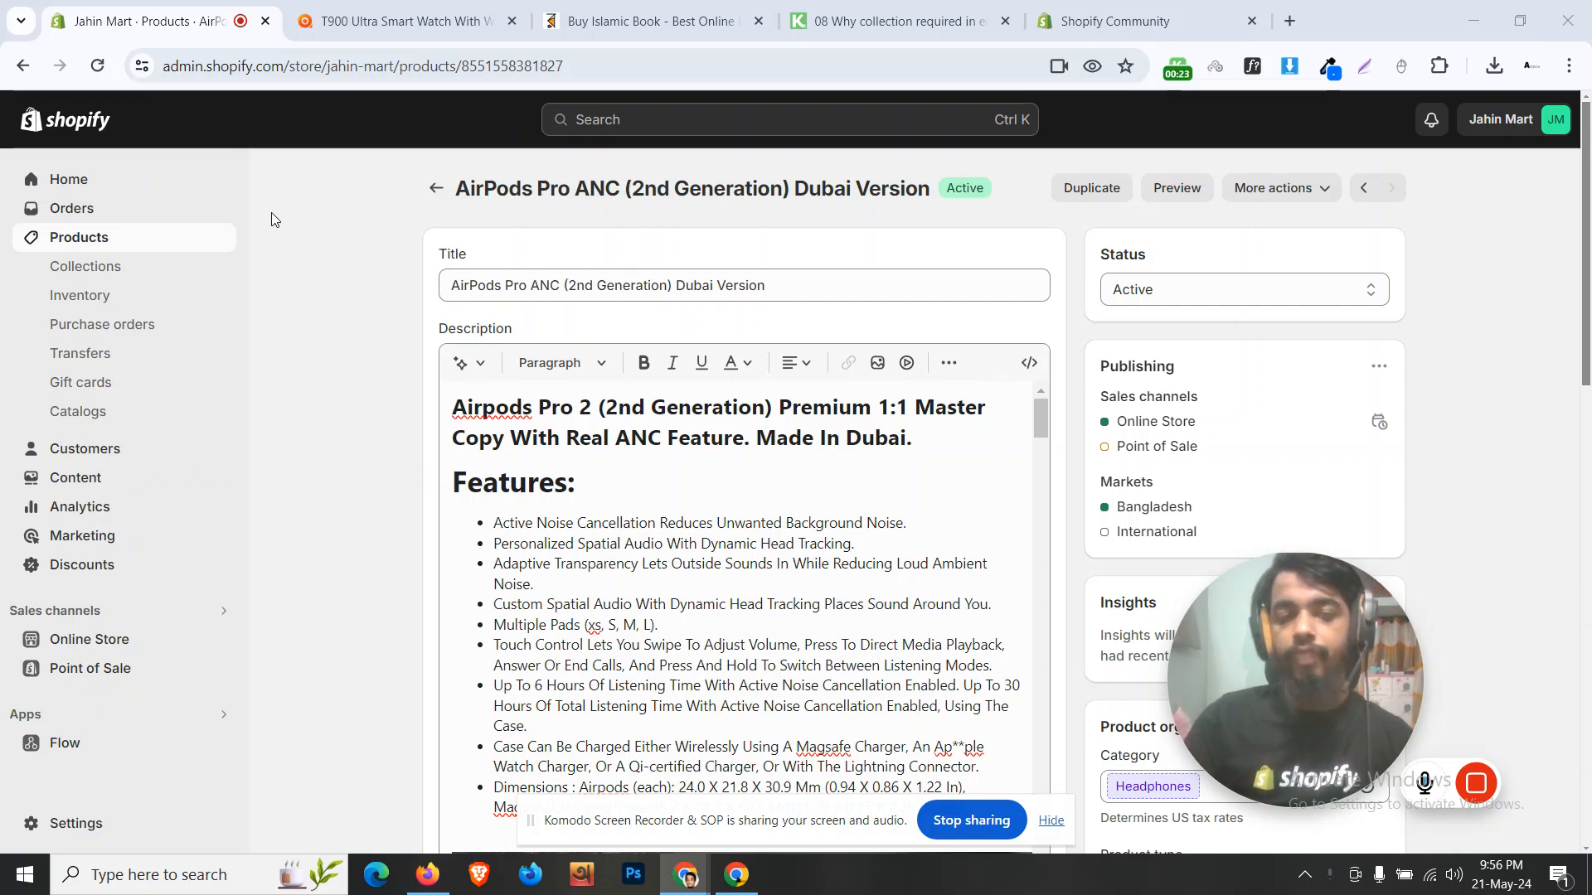
pyautogui.click(398, 18)
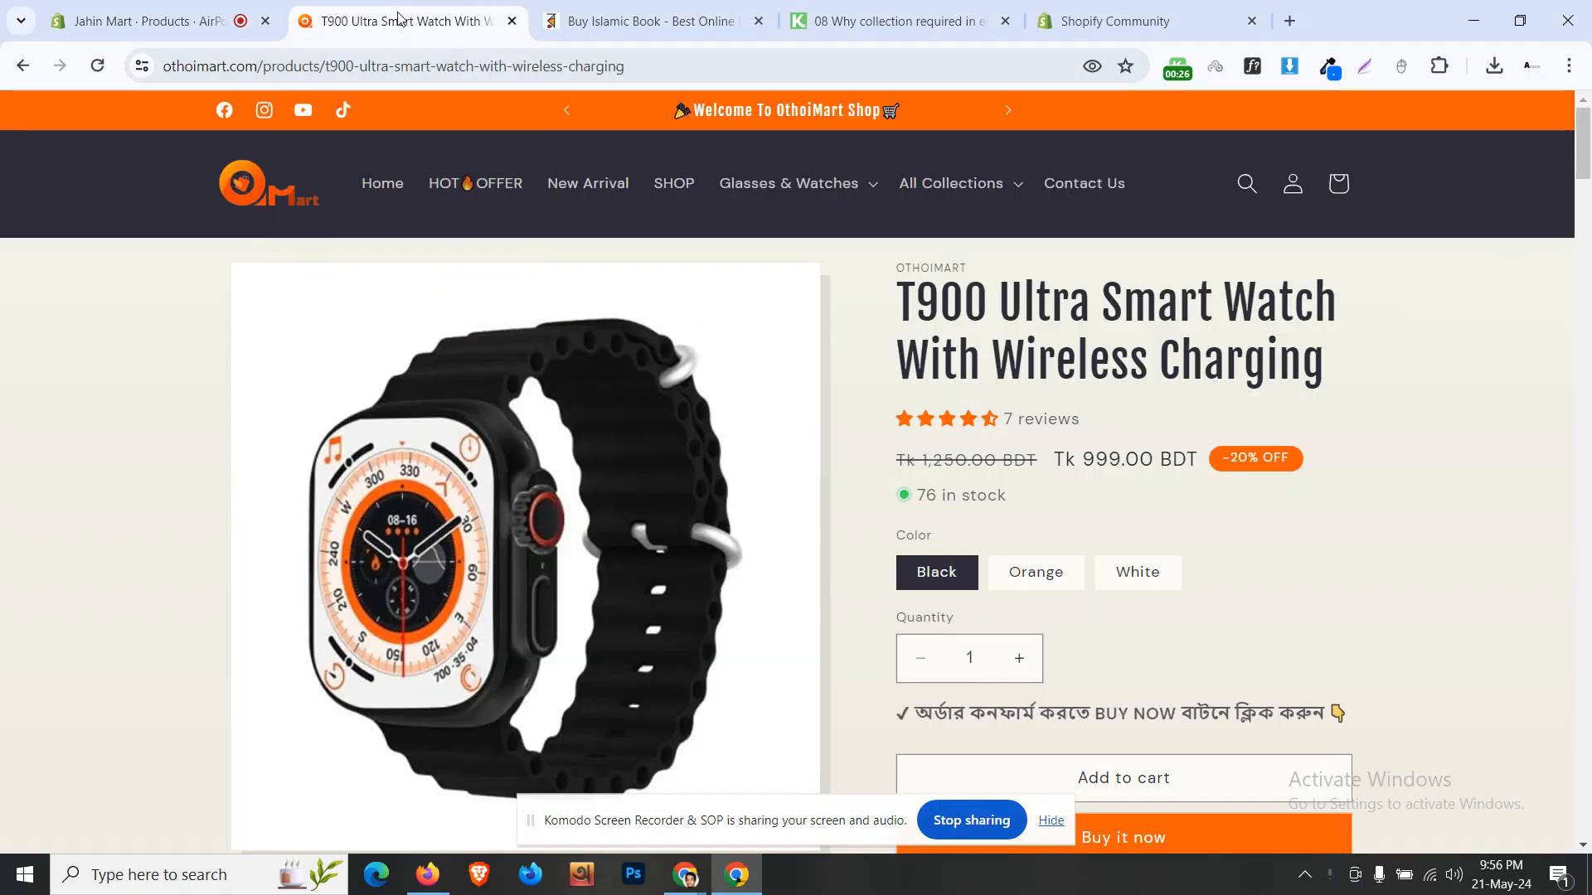
pyautogui.click(773, 202)
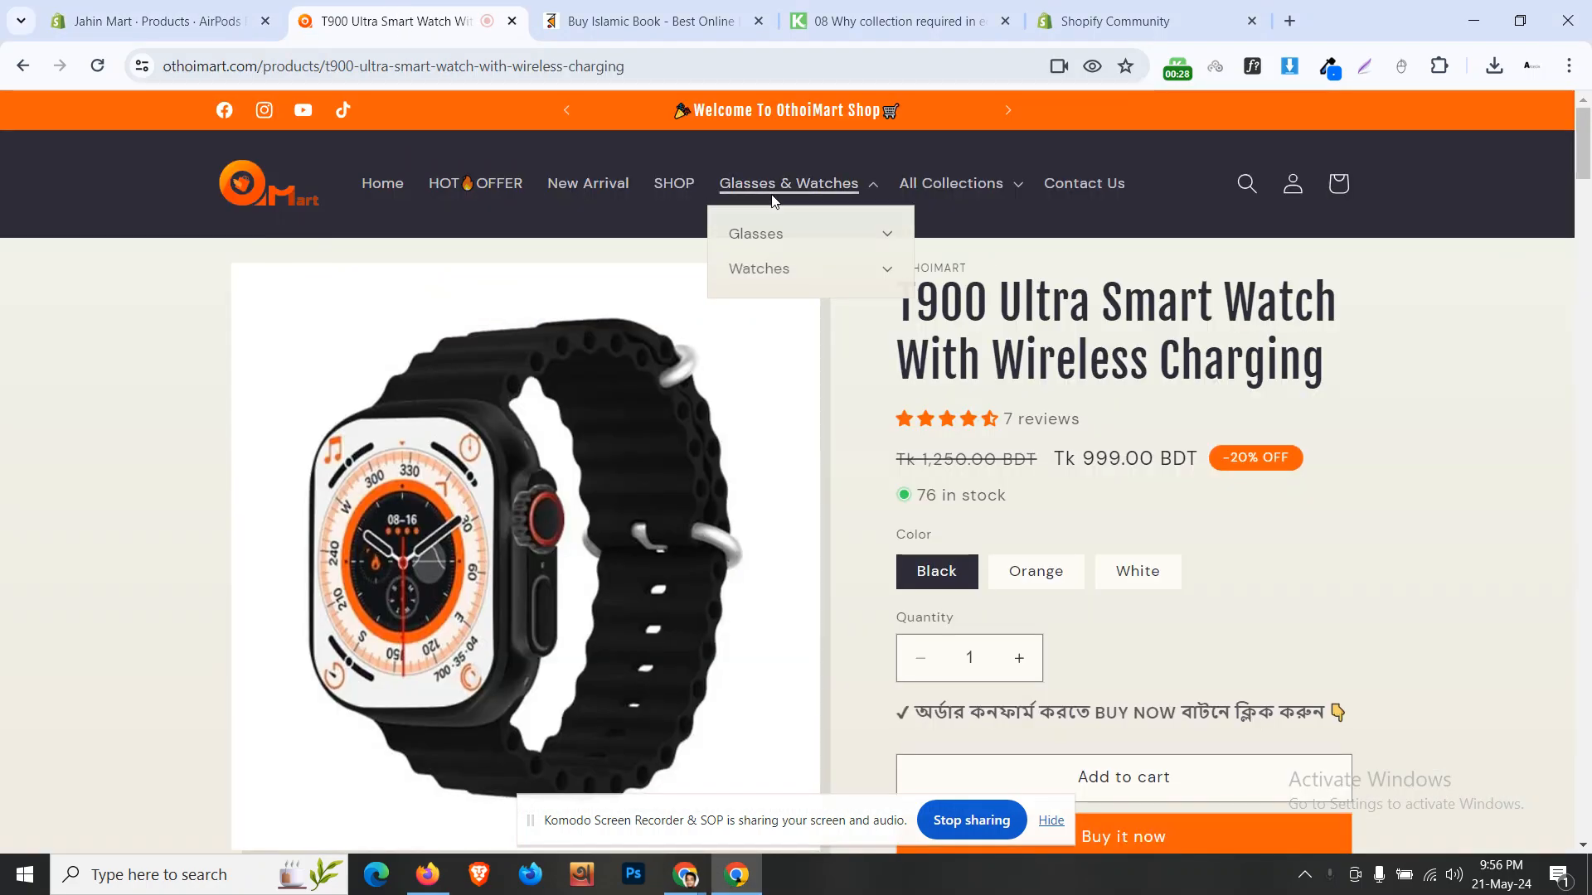
pyautogui.click(775, 270)
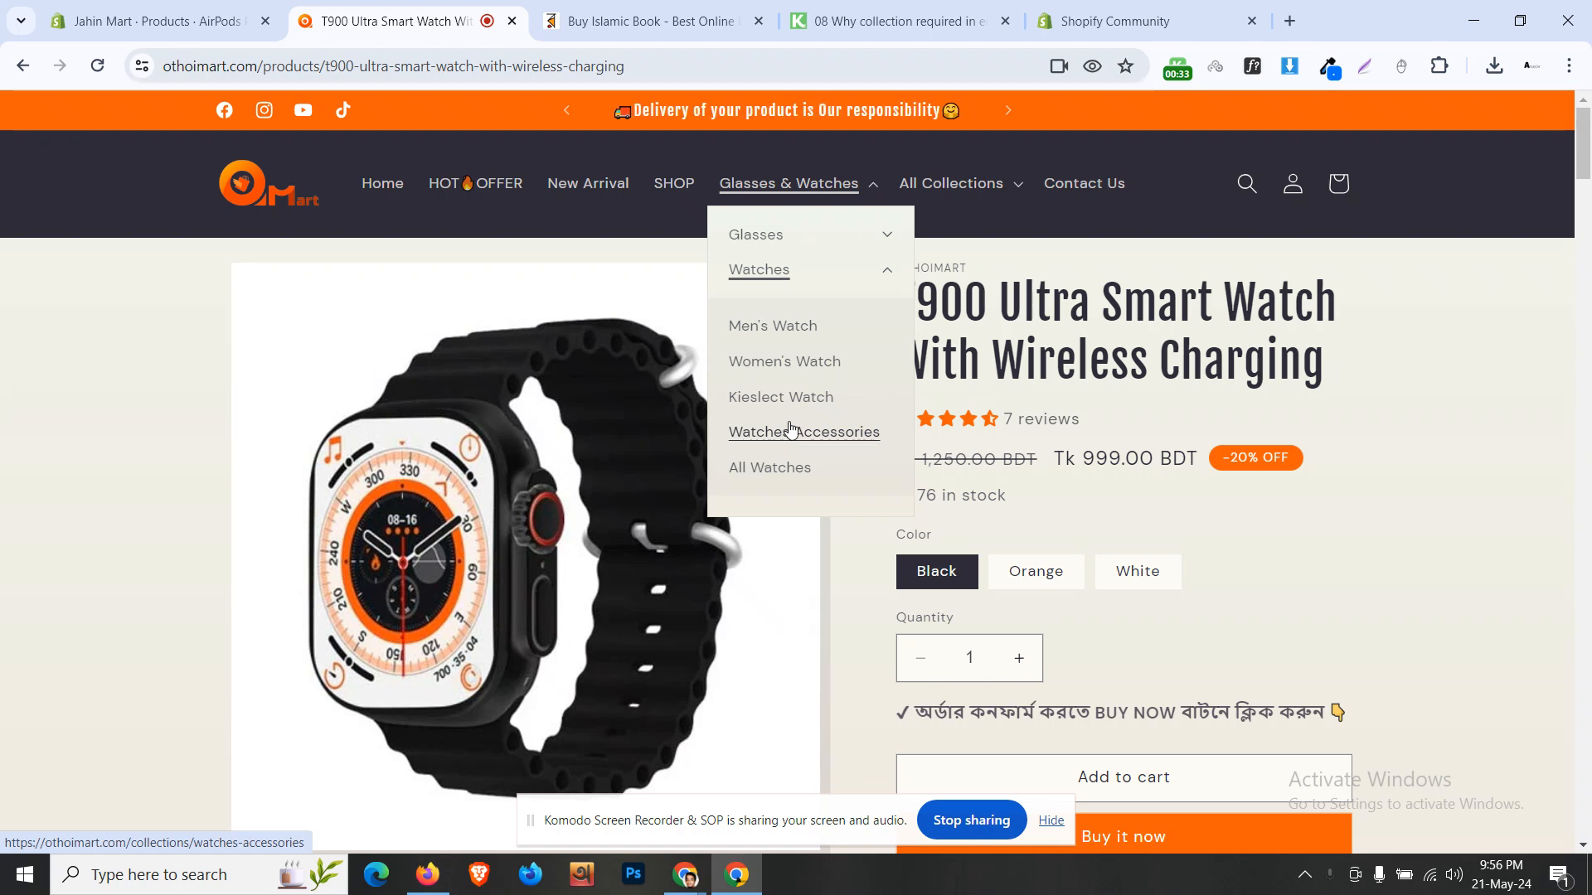
pyautogui.click(780, 474)
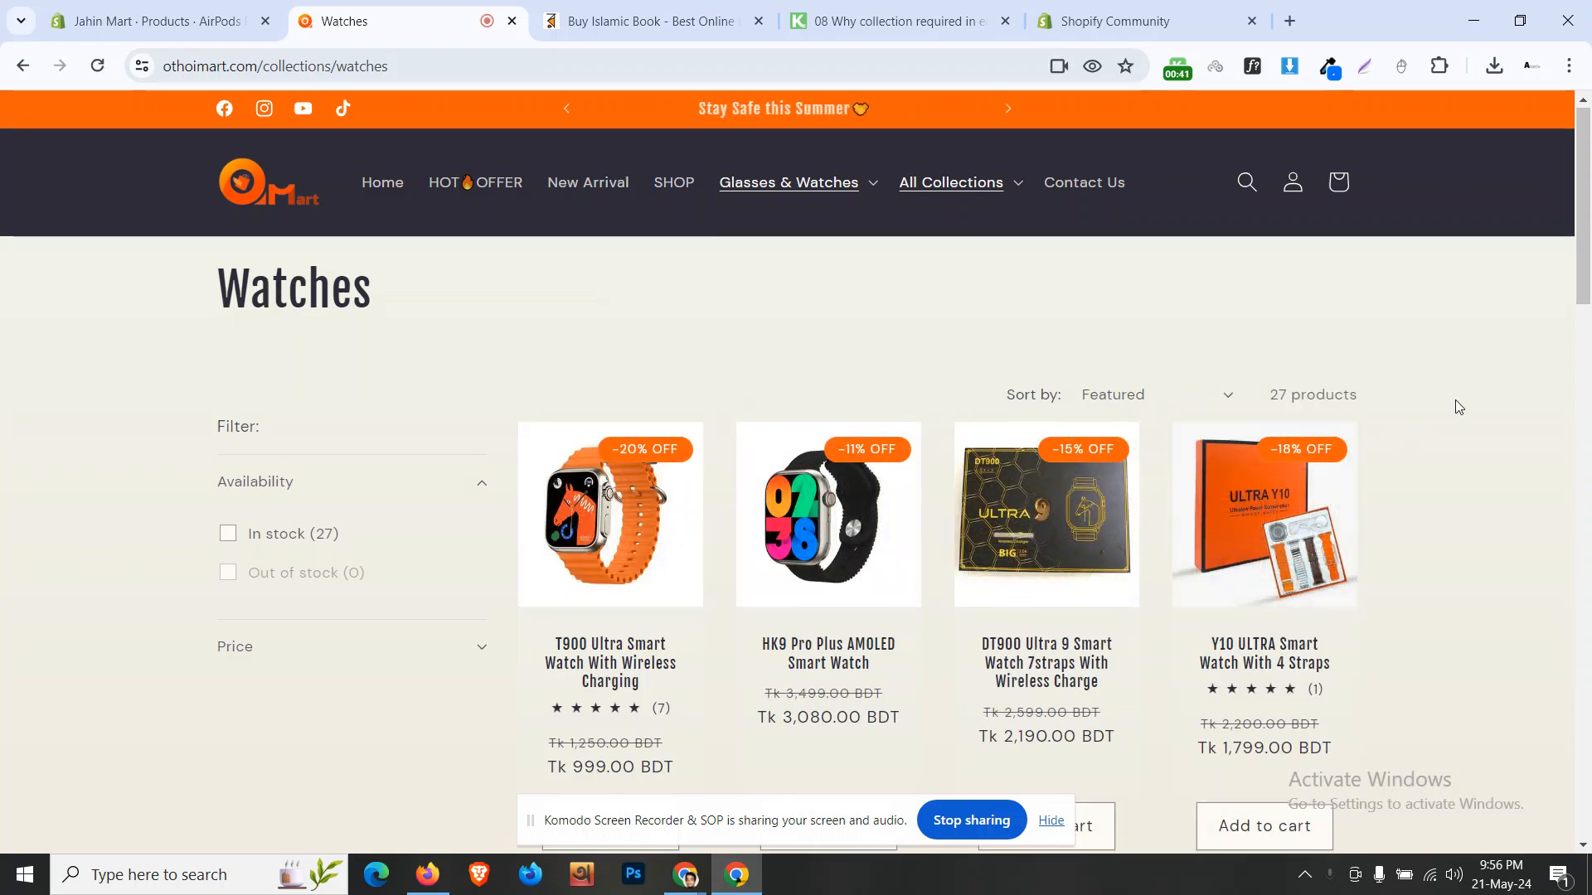
# Step: Examine the products grouped in the Watches collection and the watch categories in the site navigation
pyautogui.scroll(-10, 1460, 406)
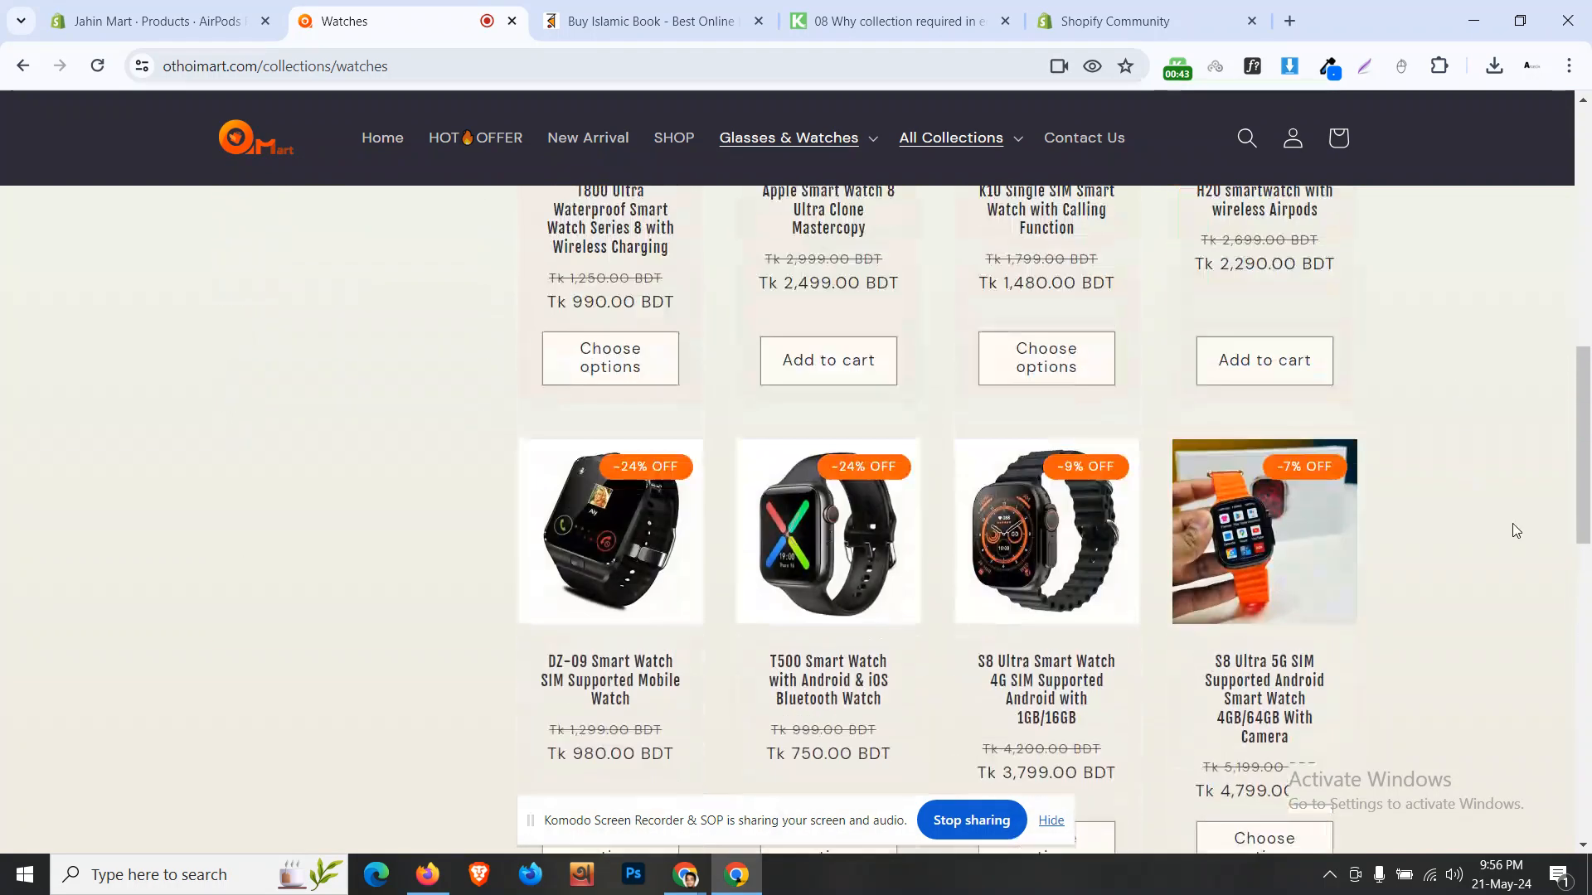
pyautogui.scroll(-20, 1512, 524)
pyautogui.scroll(20, 1512, 524)
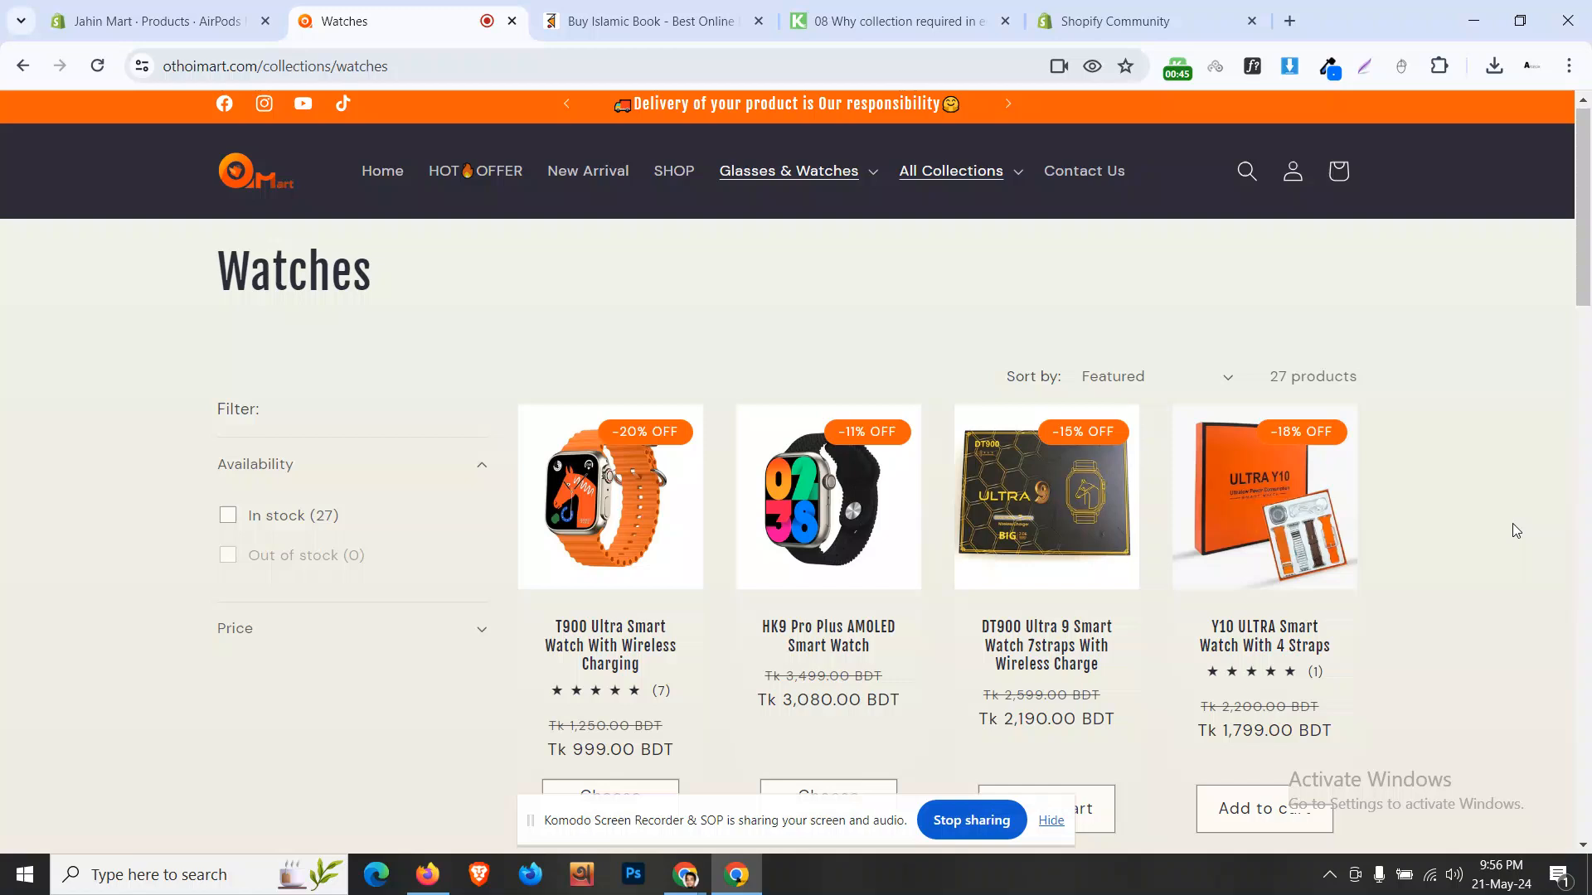
pyautogui.click(863, 173)
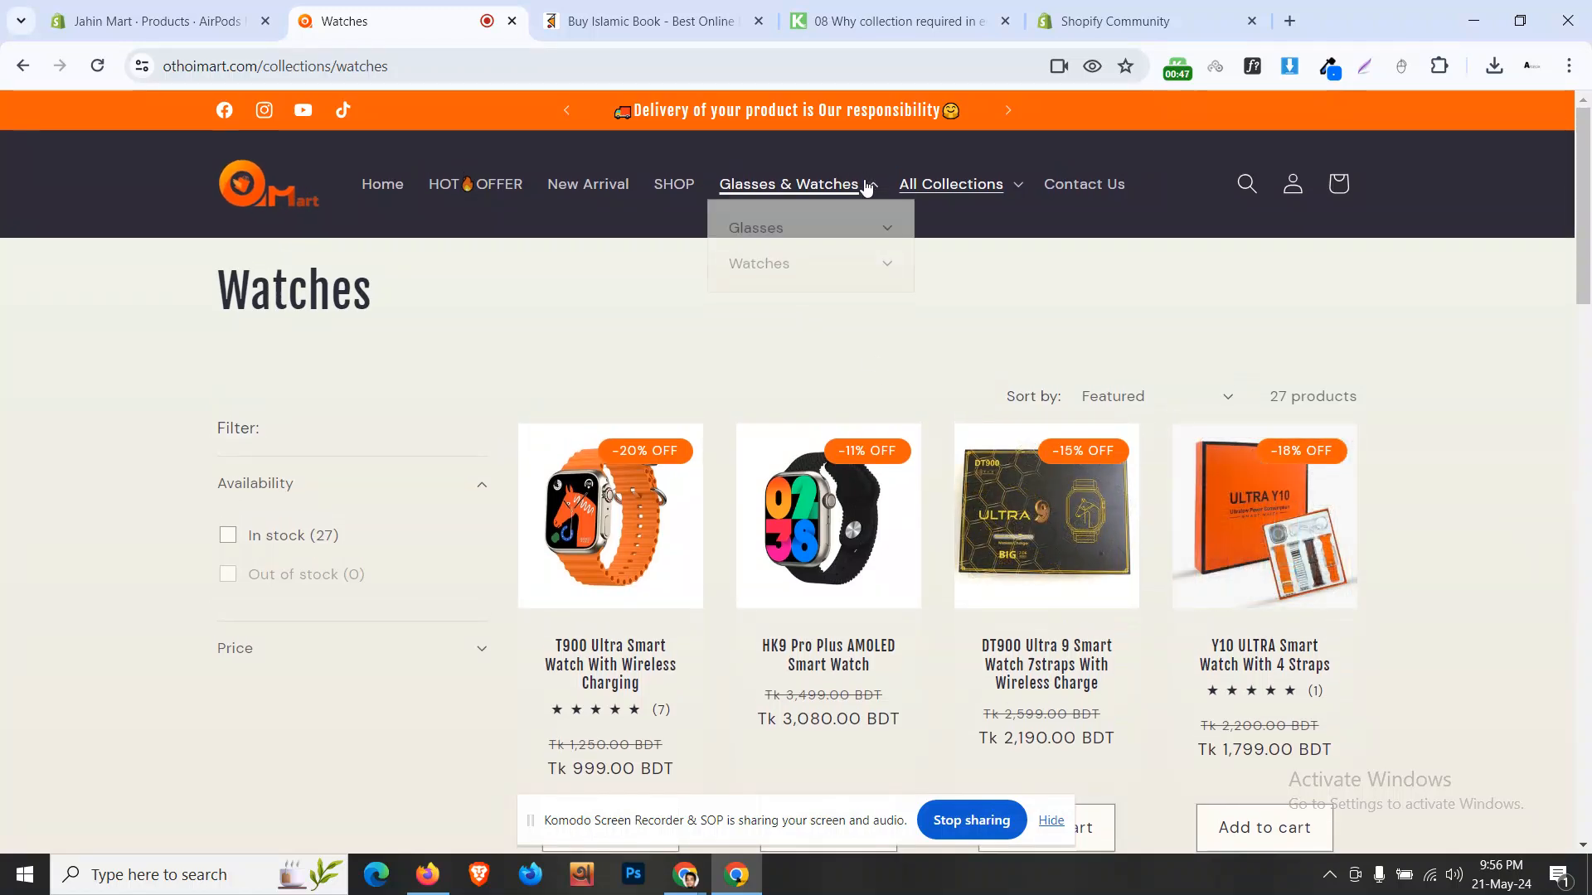
pyautogui.click(866, 275)
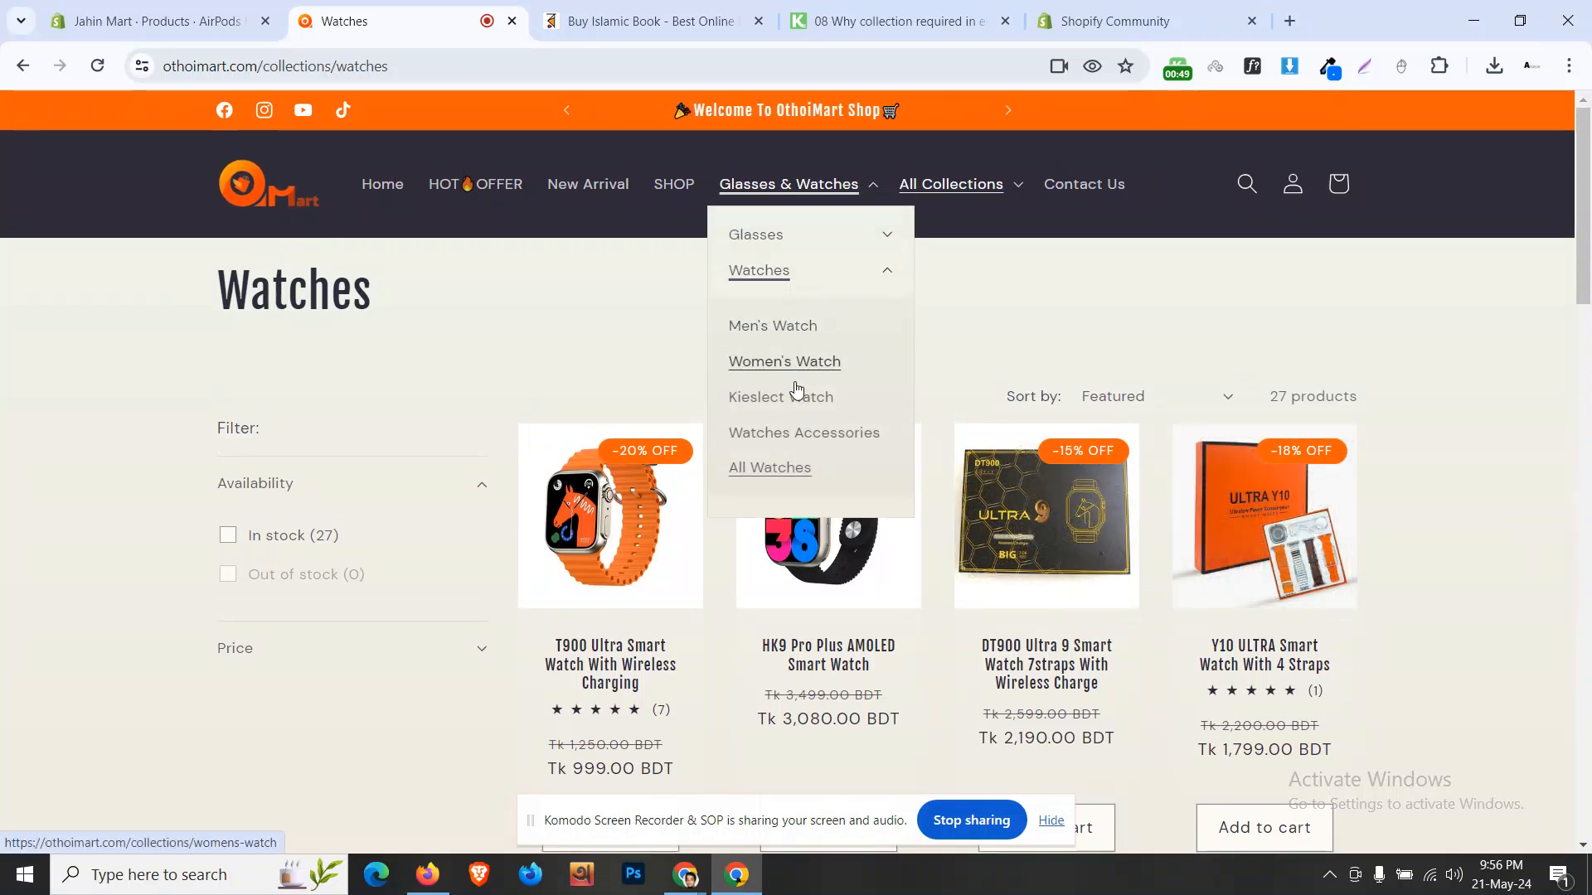
pyautogui.click(890, 275)
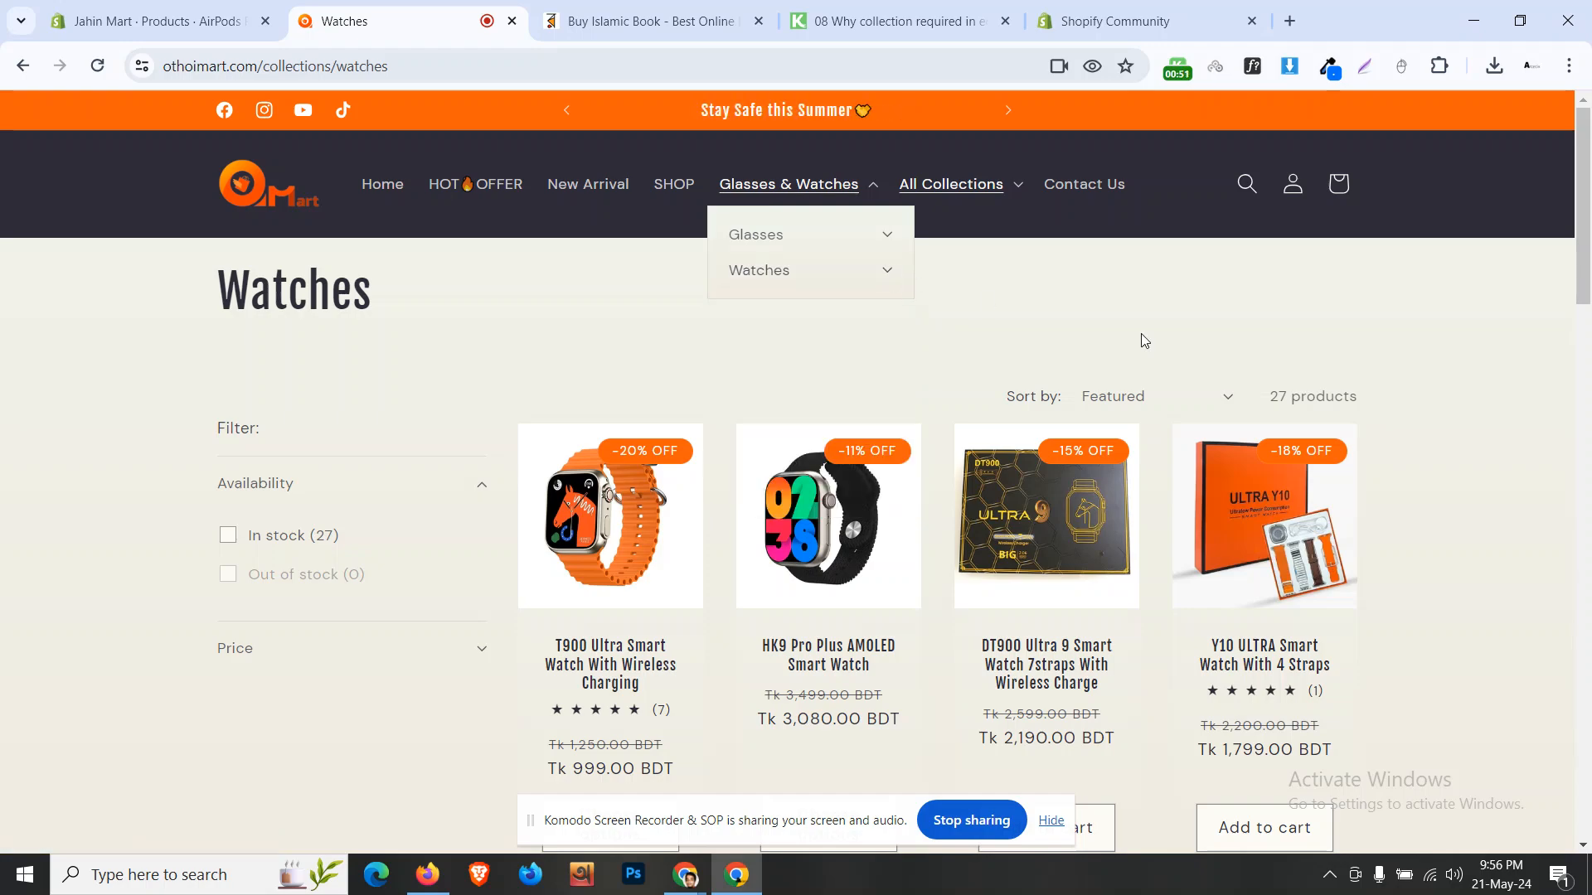
pyautogui.scroll(-10, 1524, 466)
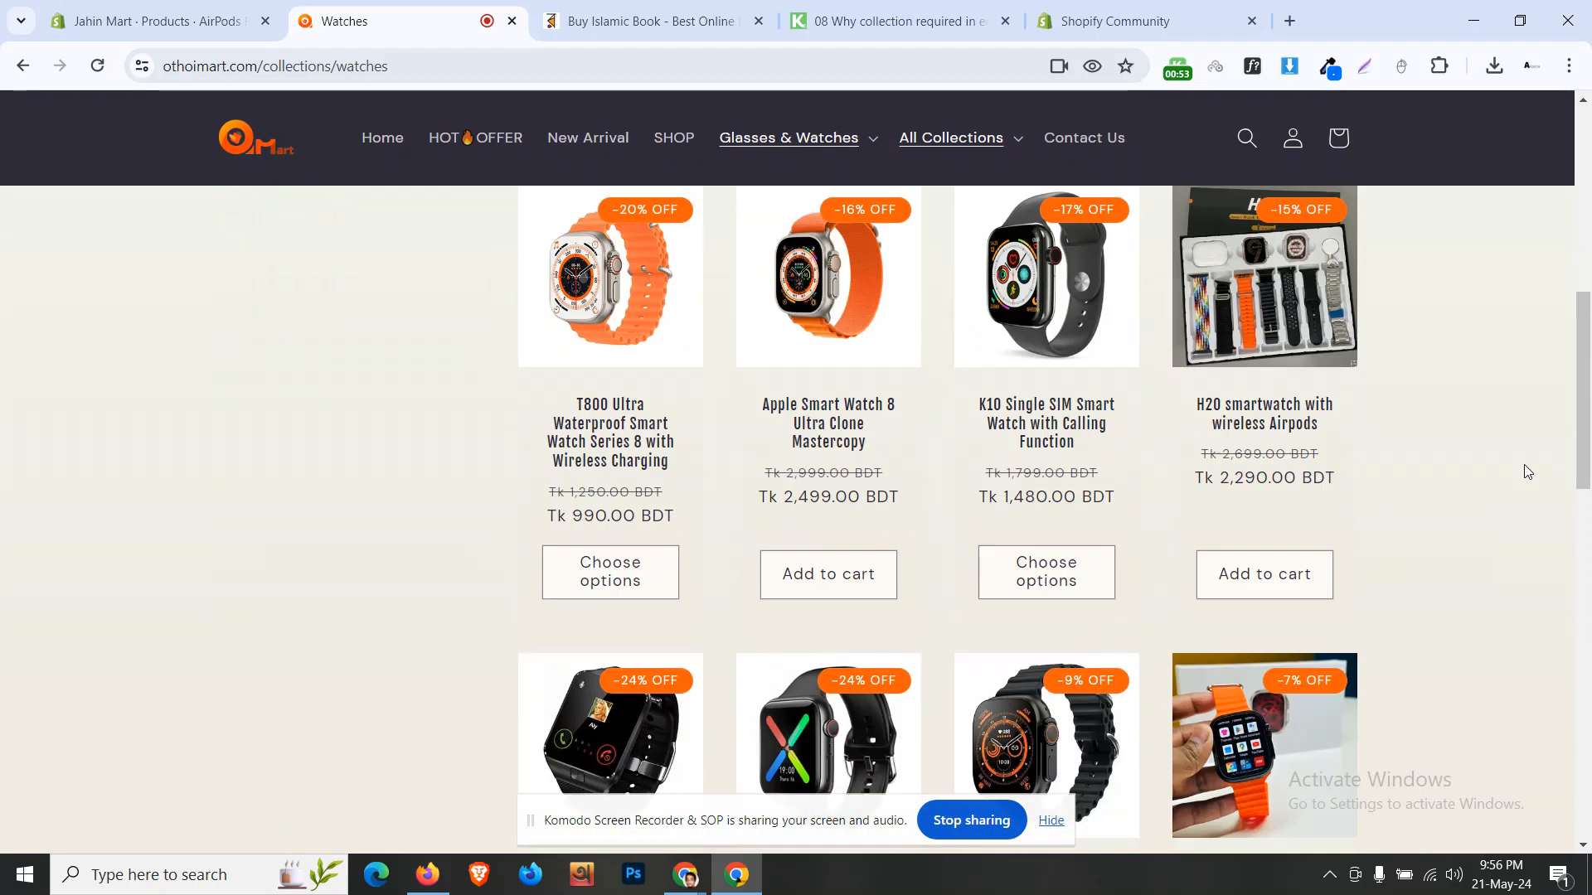
pyautogui.scroll(10, 1528, 471)
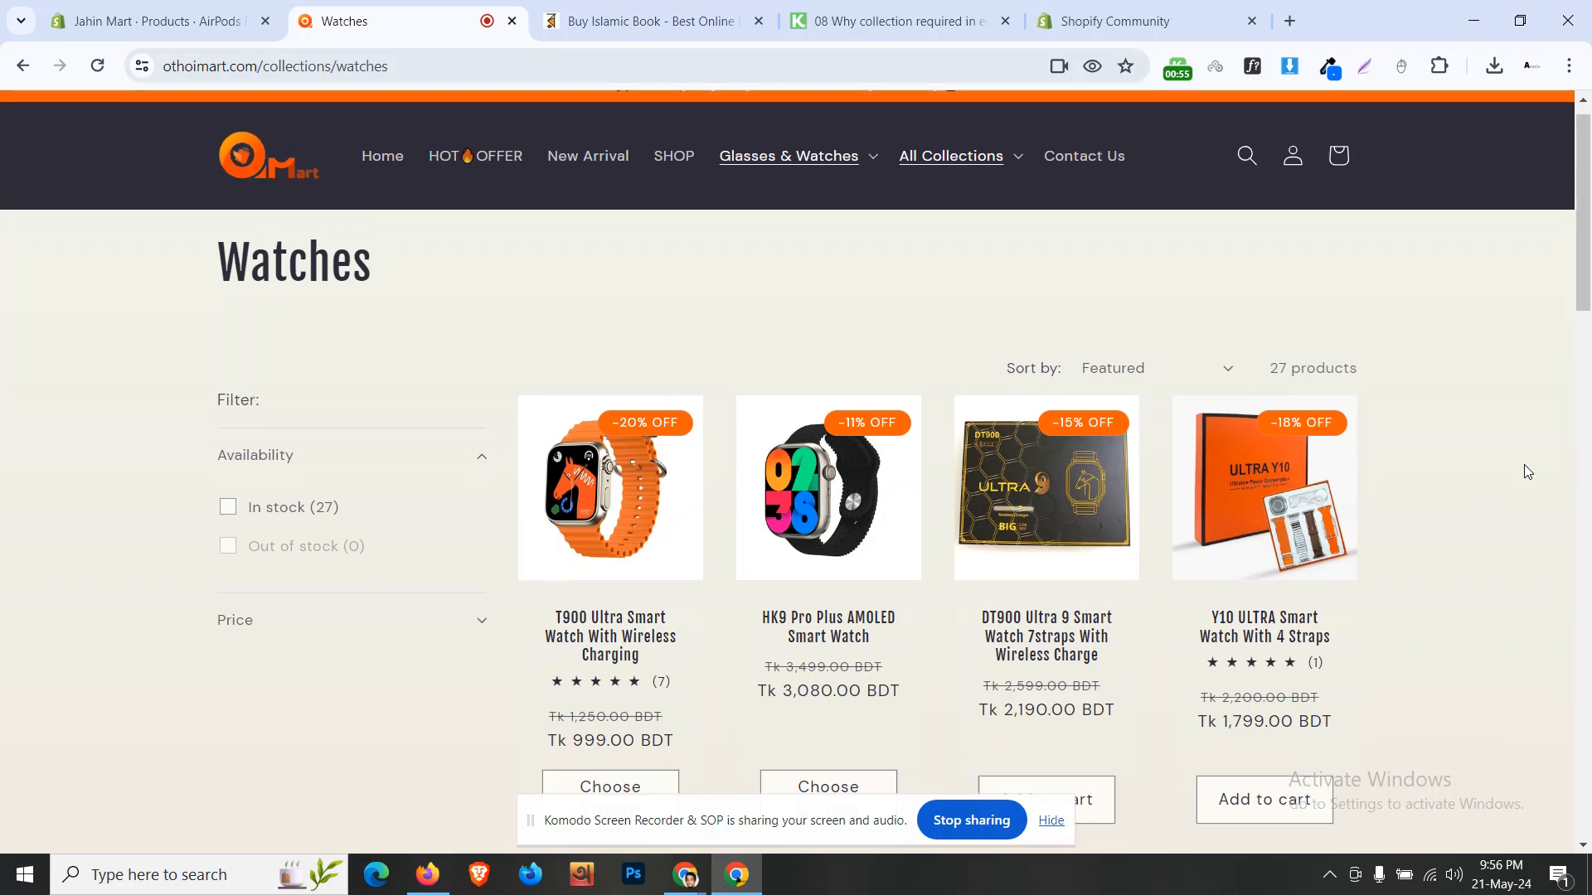
pyautogui.scroll(-8, 1528, 471)
pyautogui.scroll(-3, 1526, 469)
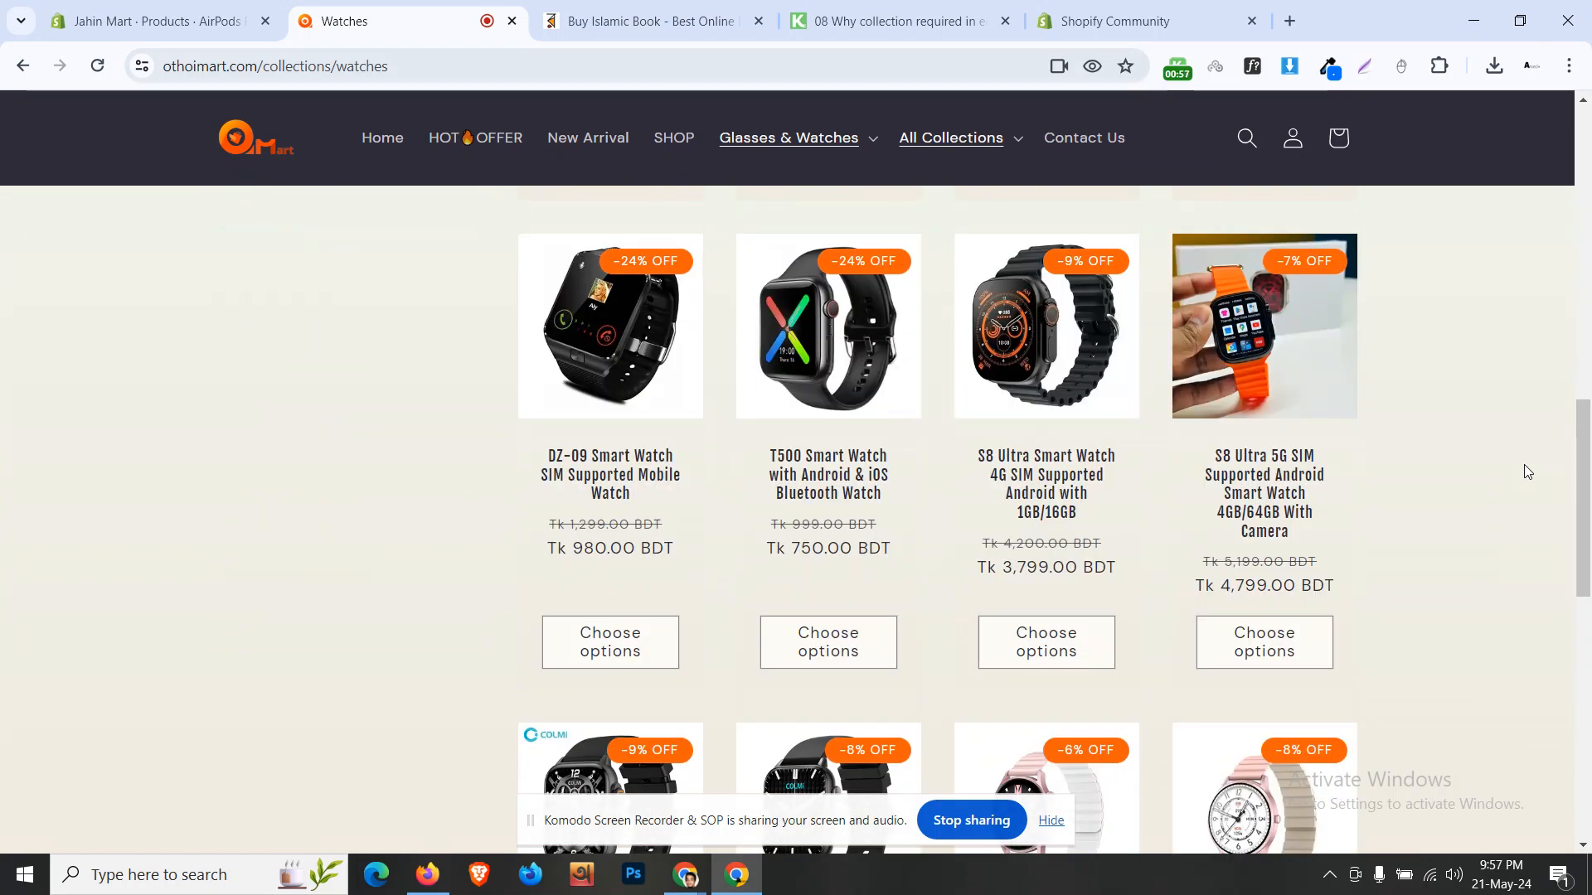
pyautogui.scroll(12, 1528, 471)
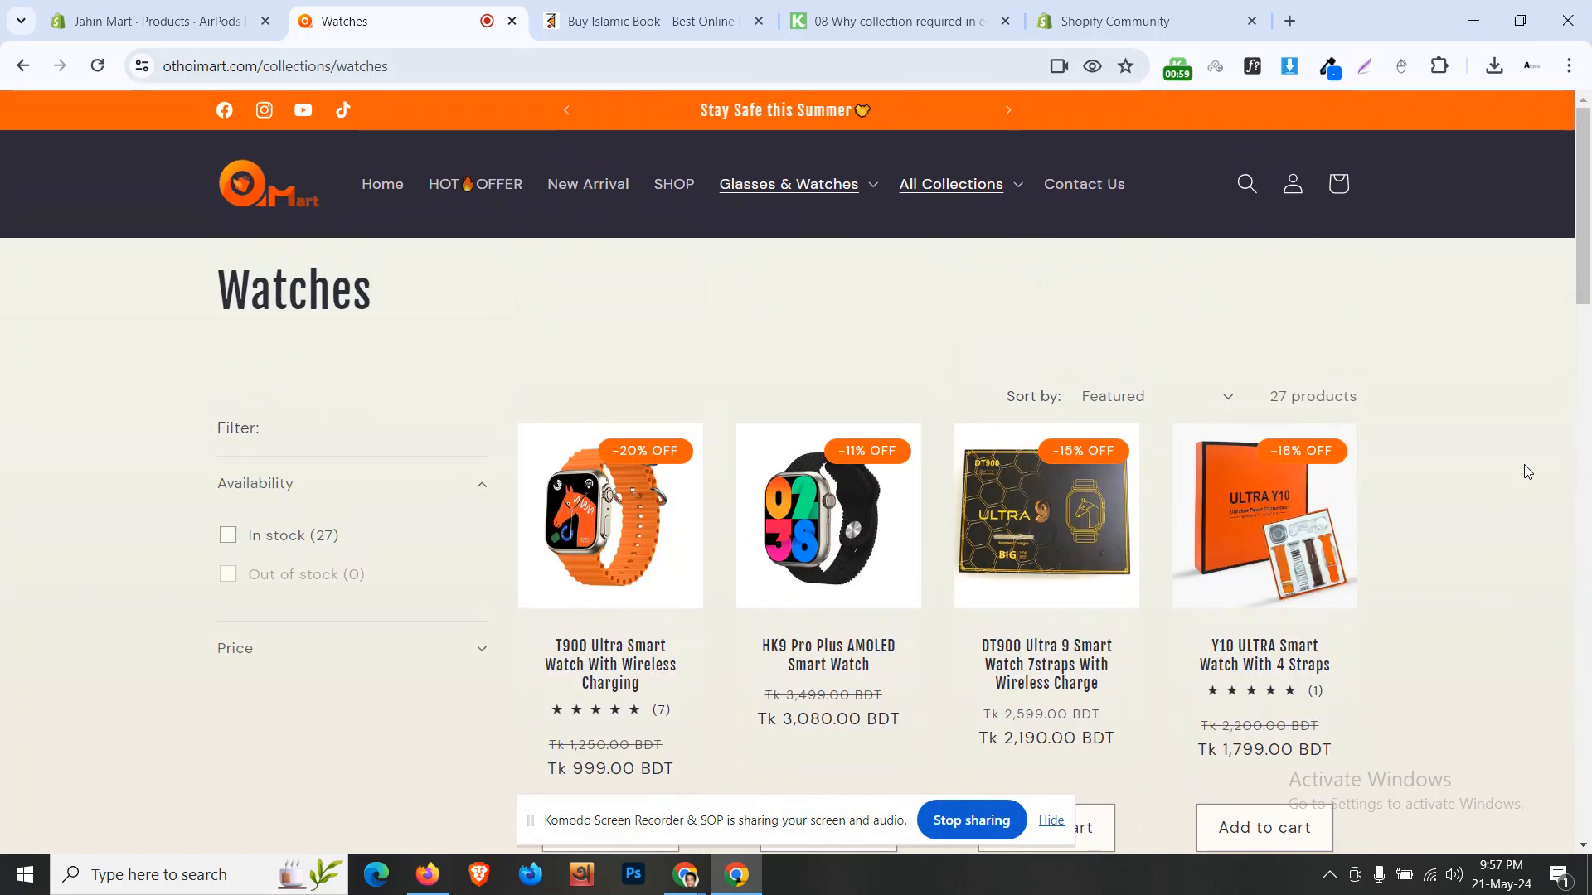
pyautogui.scroll(-2, 1528, 472)
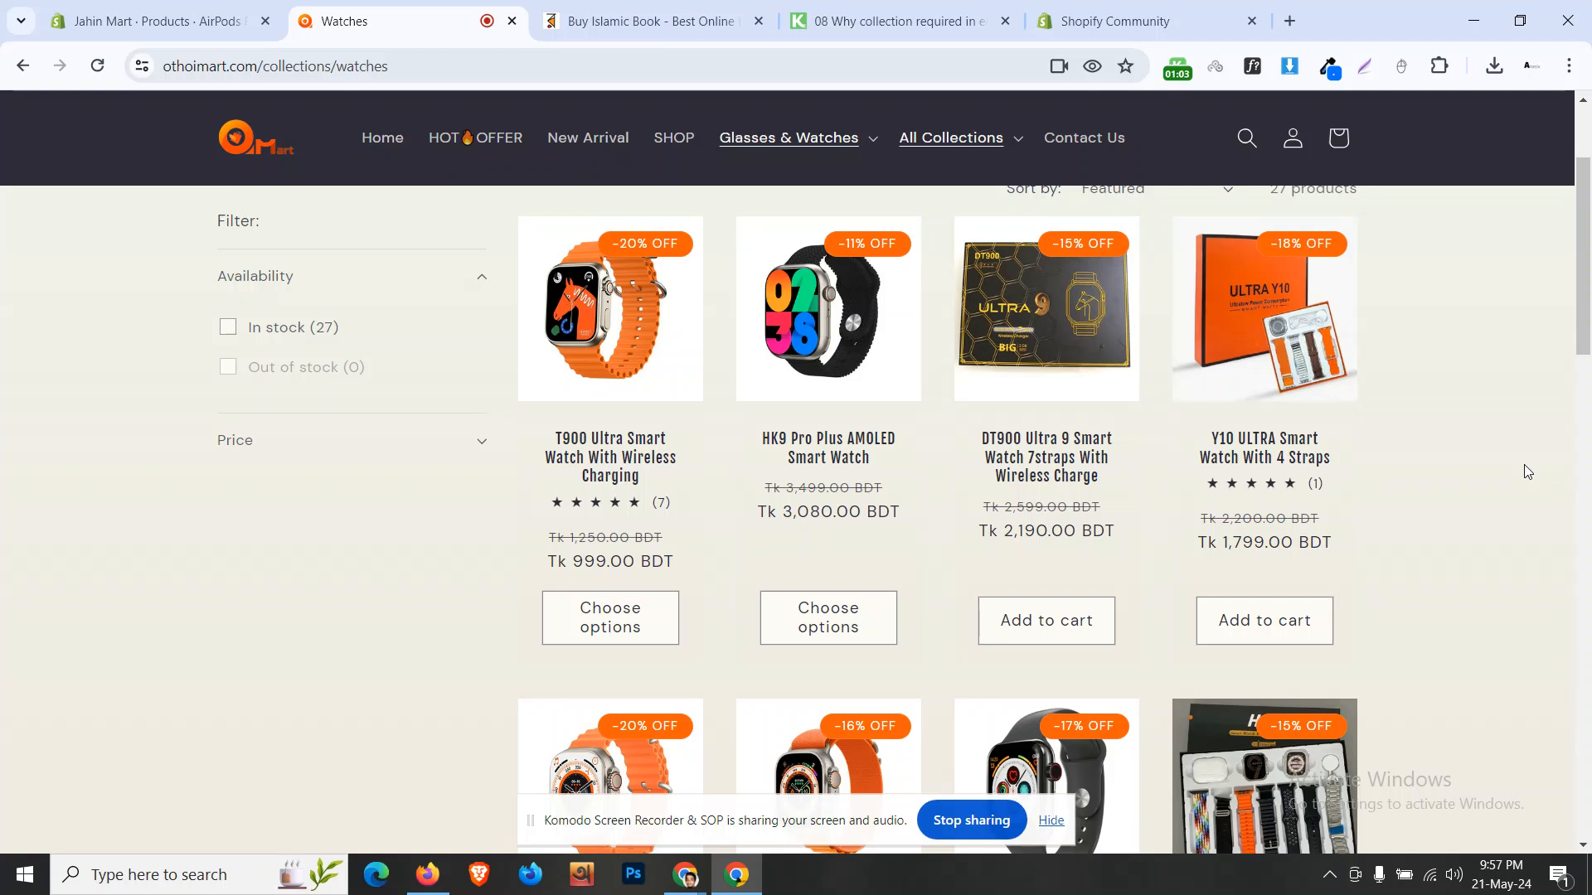
pyautogui.scroll(2, 1524, 464)
pyautogui.scroll(-3, 1525, 465)
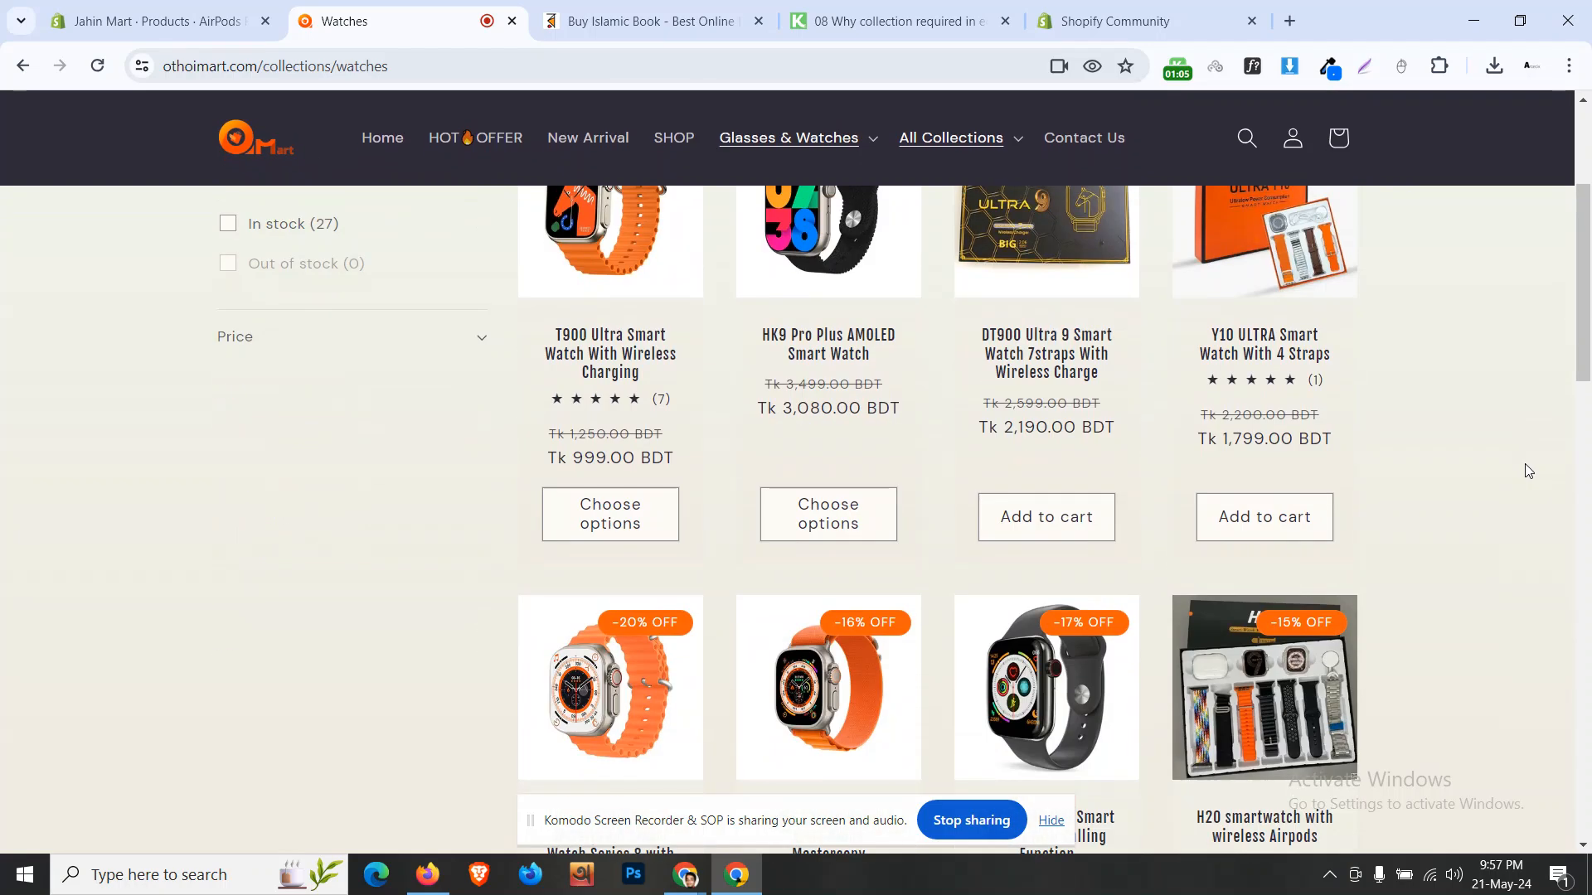
pyautogui.scroll(2, 1525, 464)
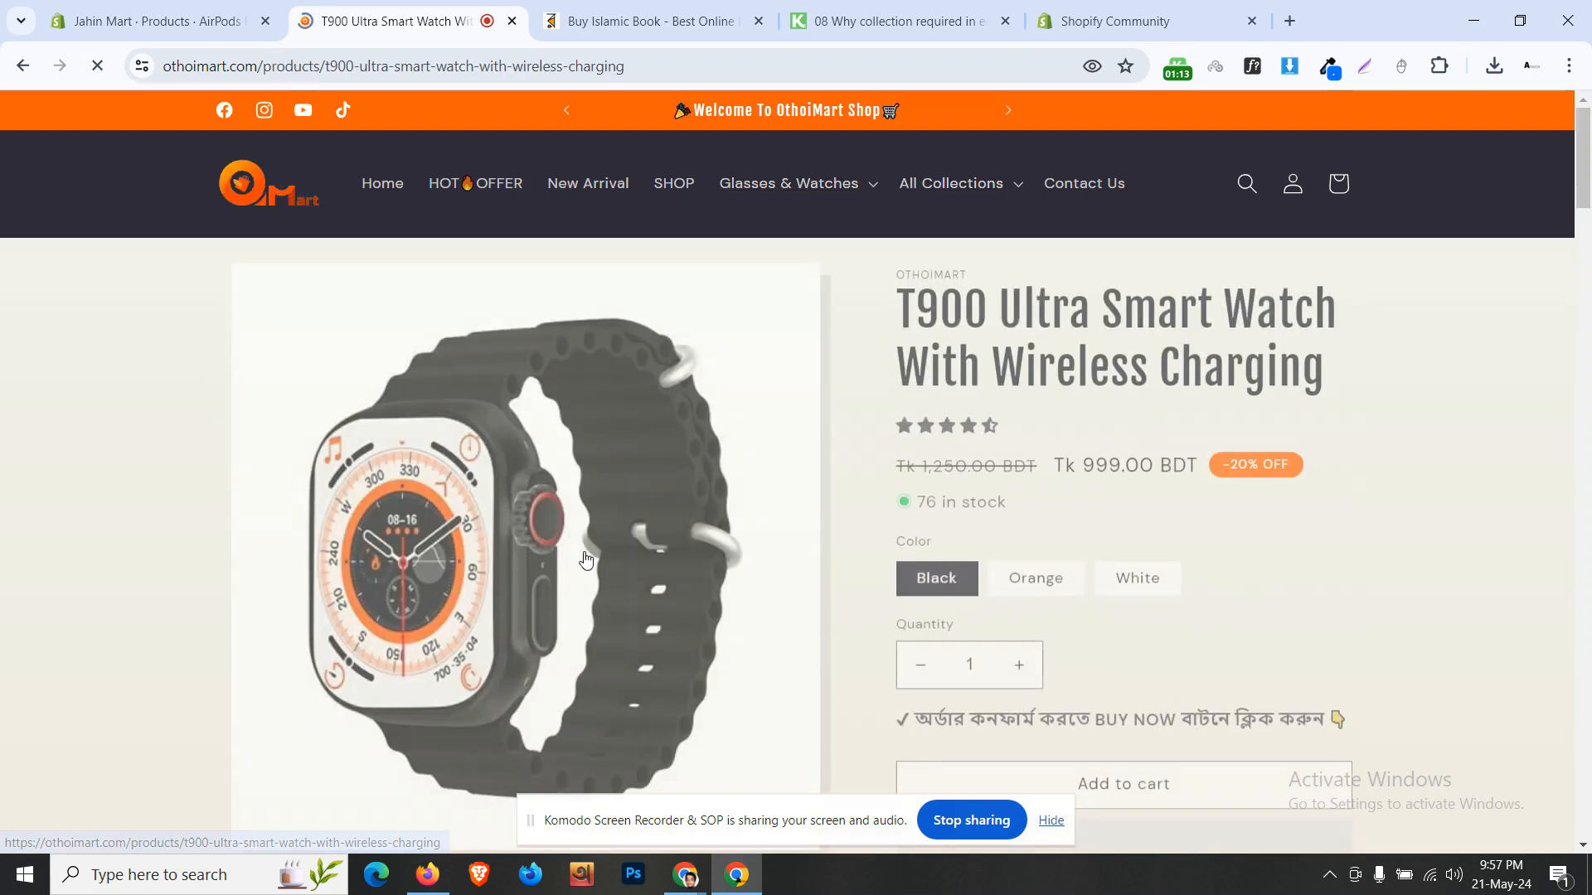
# Step: Save the main image of the T900 Ultra Smart Watch to Downloads as T900-Ultra-Smart-Watch (1).webp
pyautogui.rightClick(533, 380)
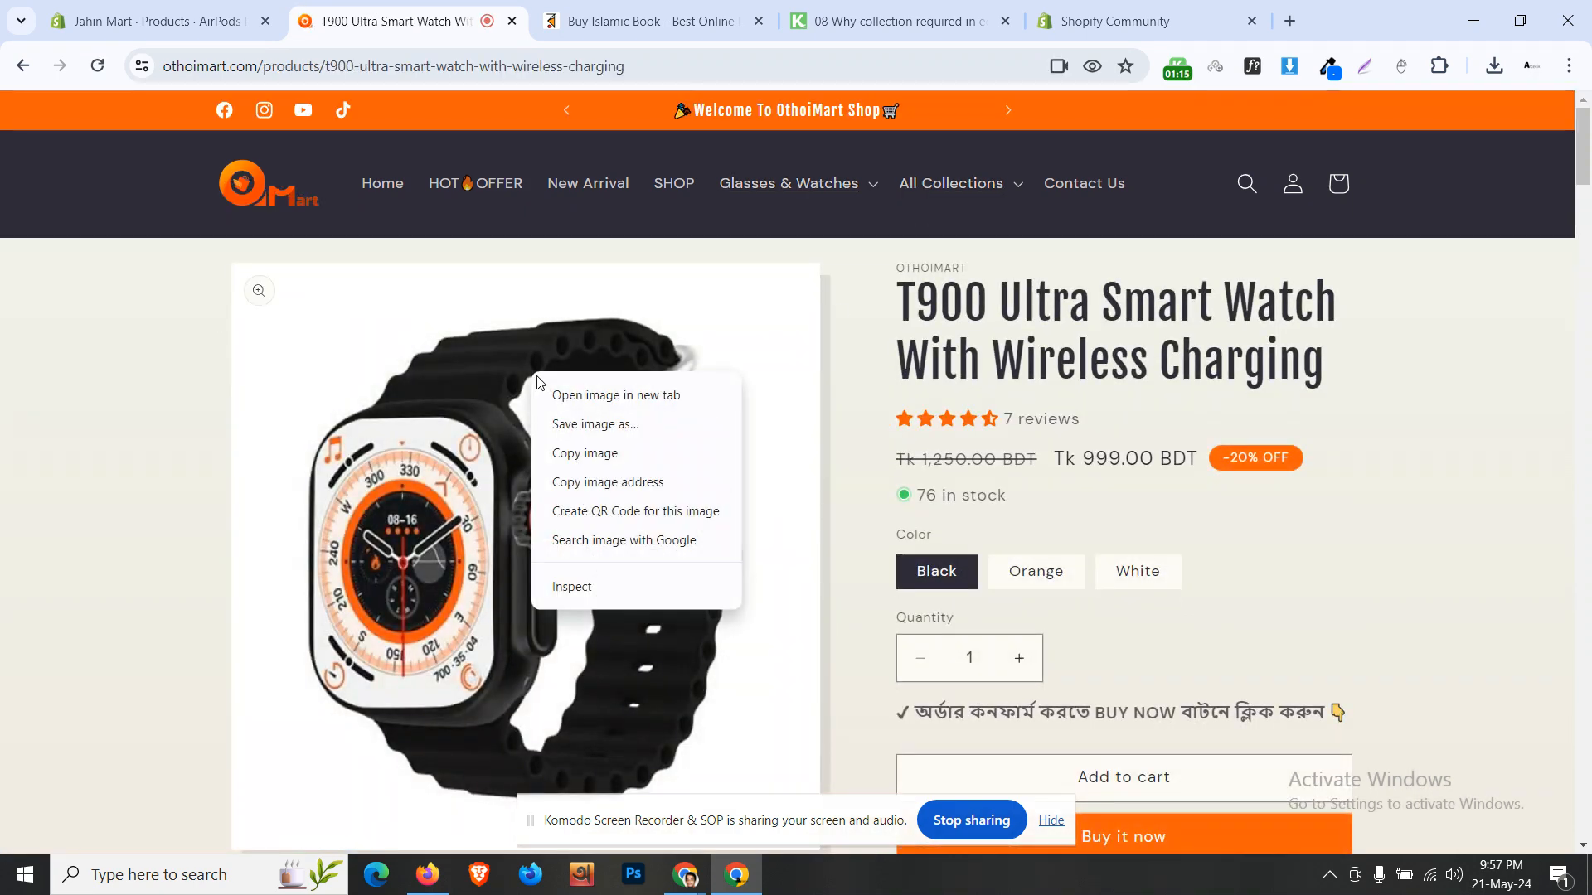
pyautogui.click(564, 419)
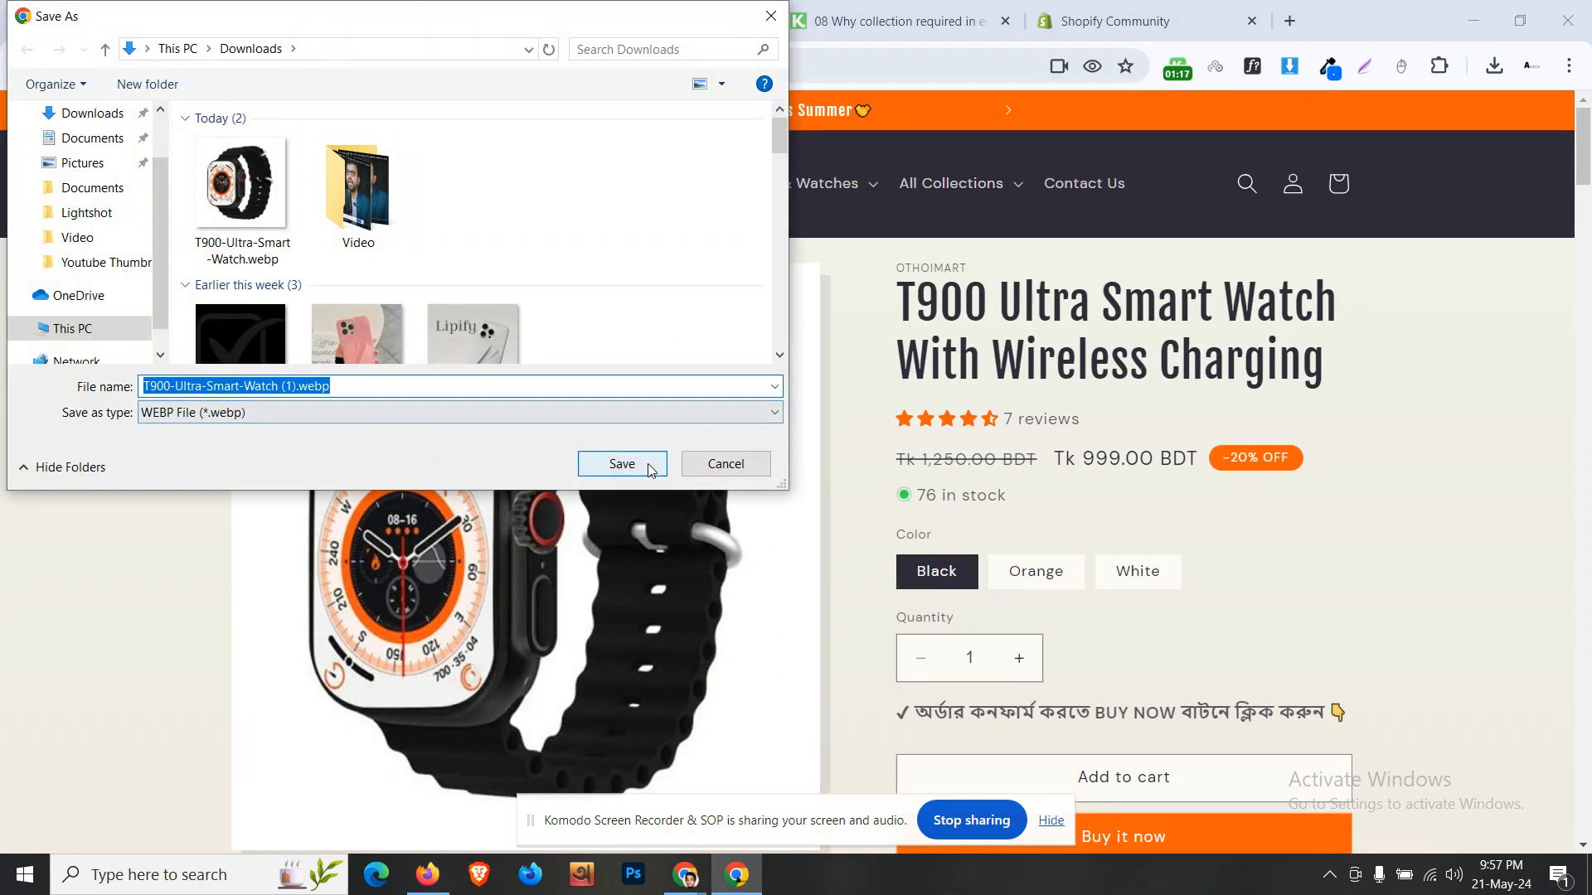
pyautogui.click(621, 462)
# Step: Return to the Shopify admin's product list and start adding a new product
pyautogui.click(141, 20)
pyautogui.click(126, 236)
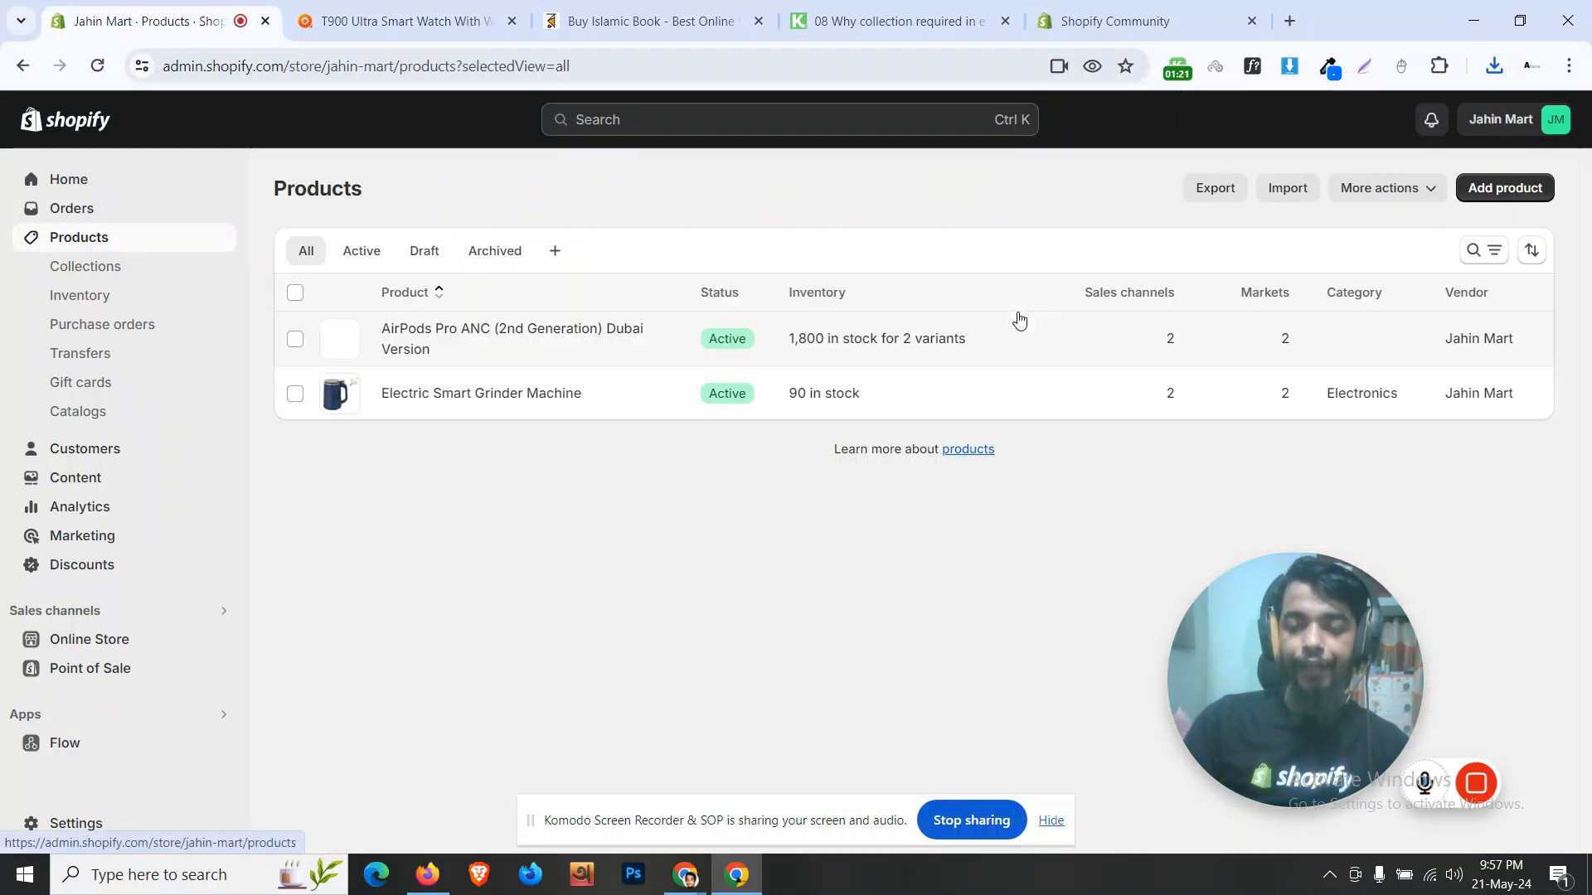
pyautogui.click(1496, 196)
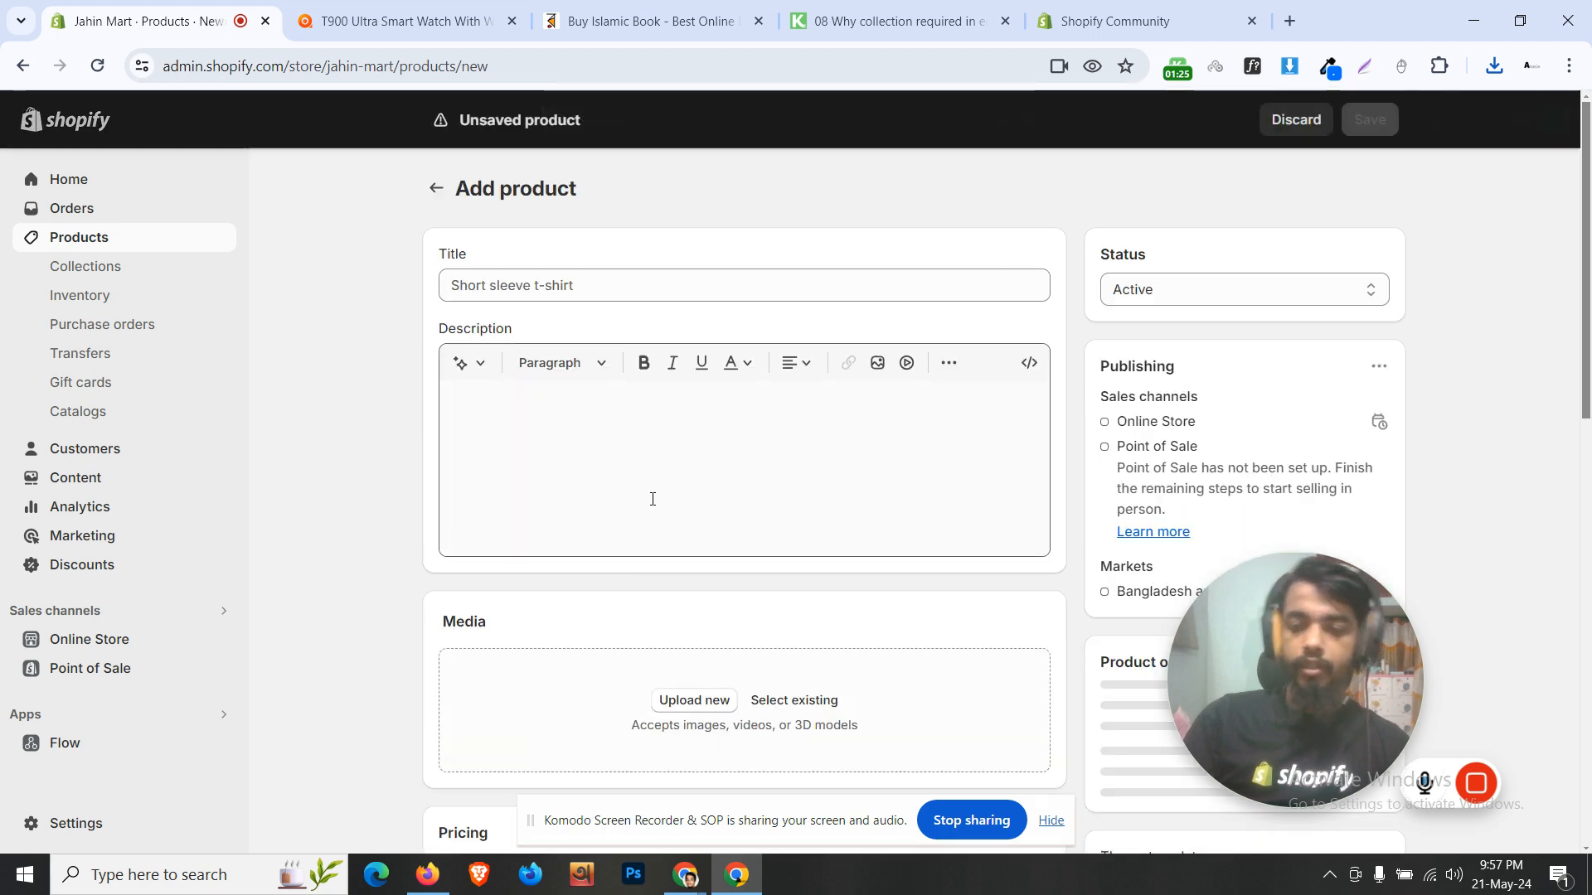
pyautogui.click(587, 281)
pyautogui.write('dfdfdf fdf fdf')
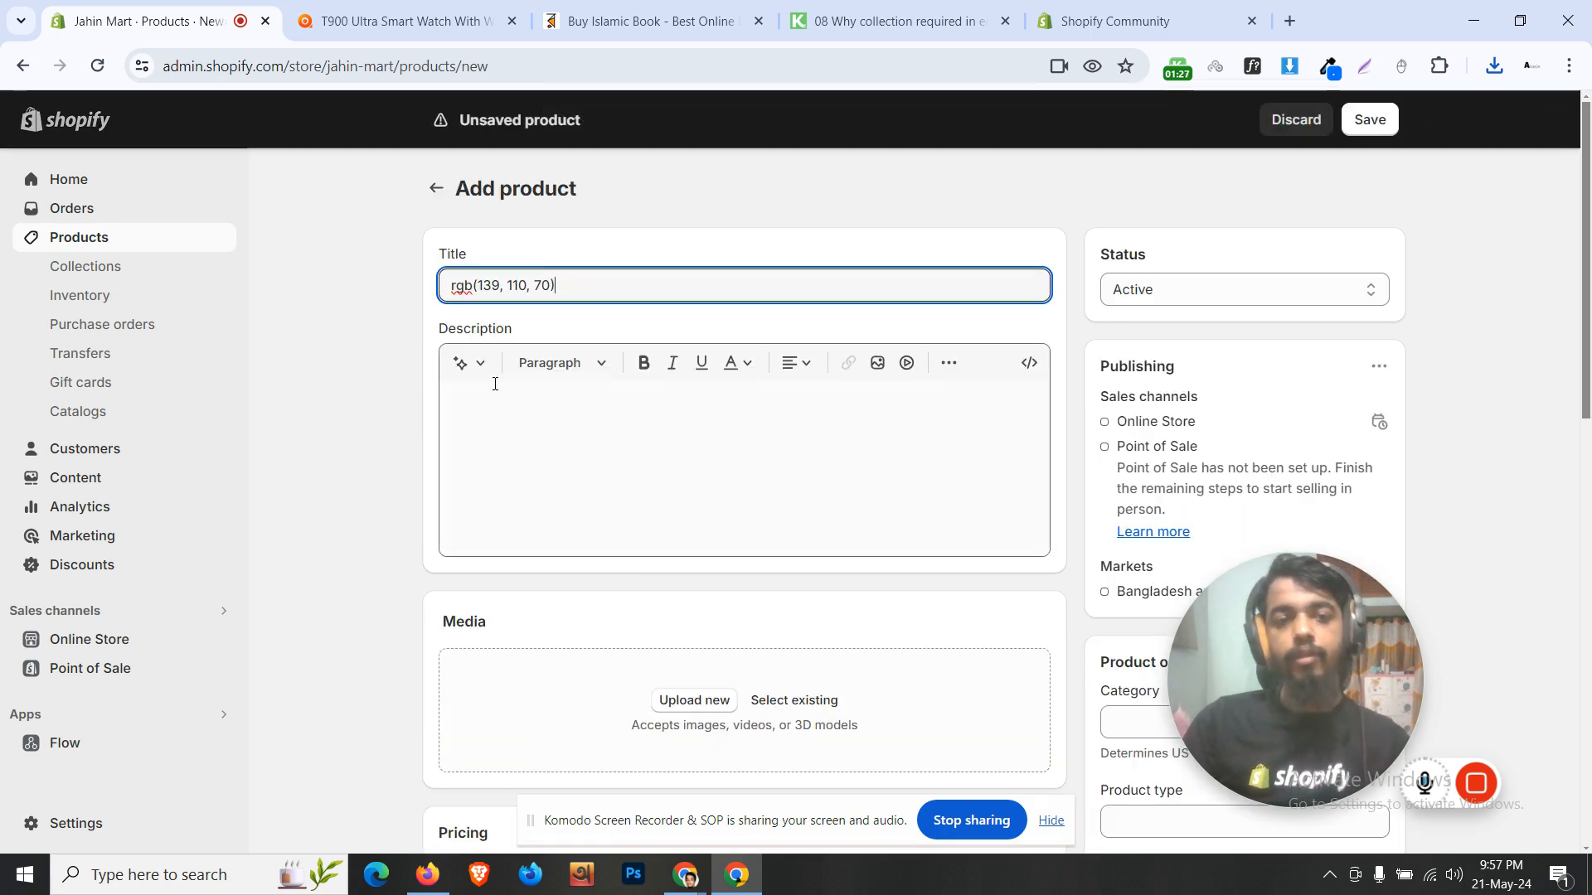
pyautogui.hotkey('ctrl', 'a')
pyautogui.press('BackSpace')
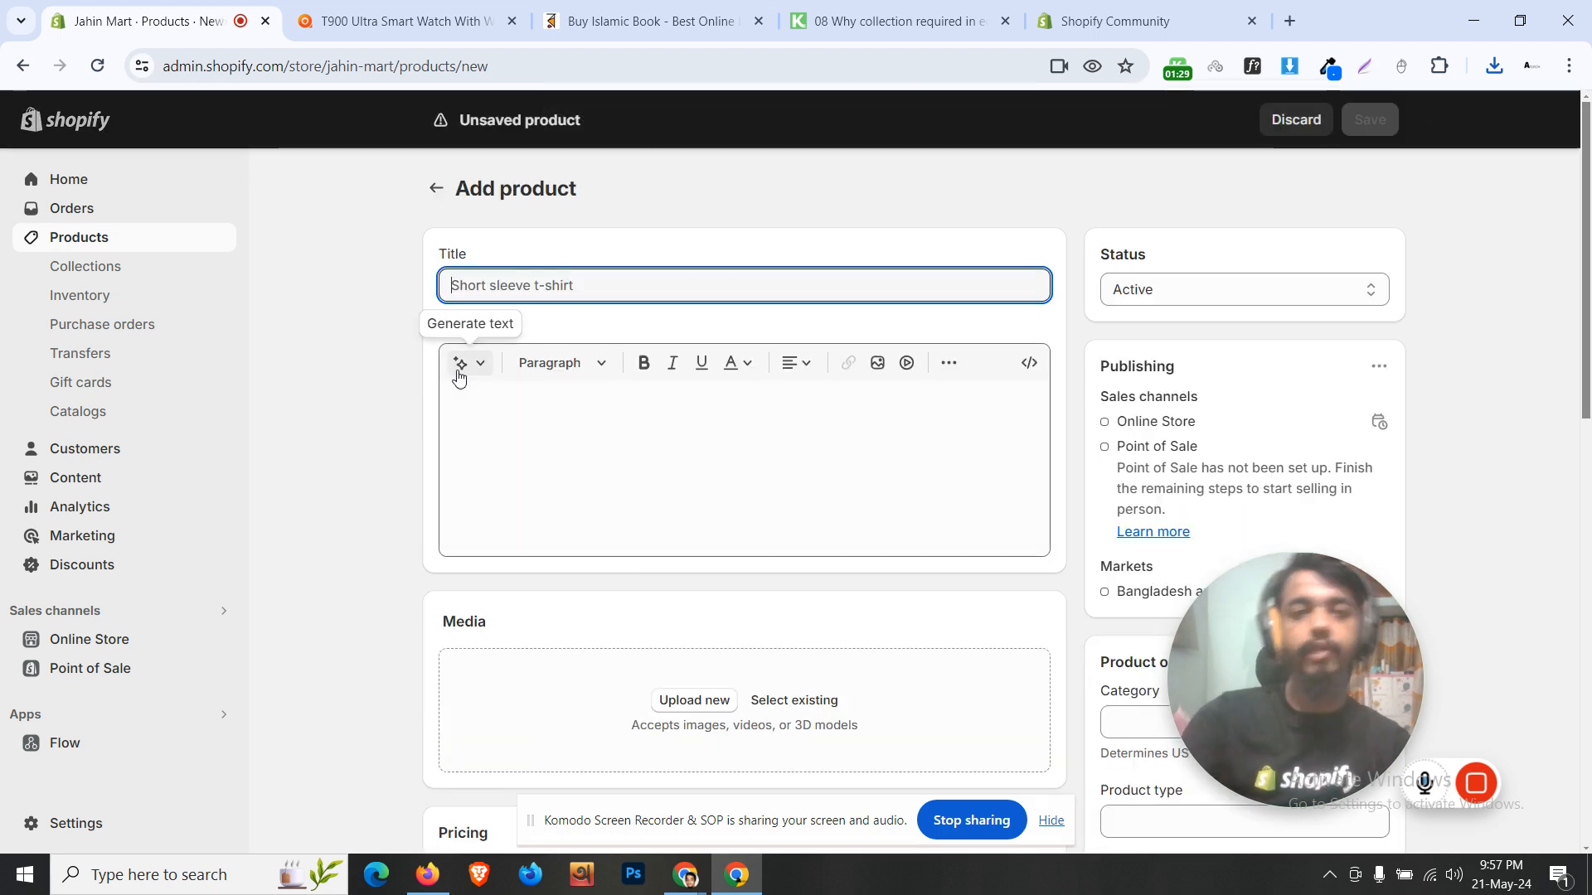
# Step: Copy the title "T900 Ultra Smart Watch With Wireless Charging" from the OthoiMart page and paste it as the new product's title
pyautogui.click(398, 21)
pyautogui.tripleClick(980, 338)
pyautogui.rightClick(978, 335)
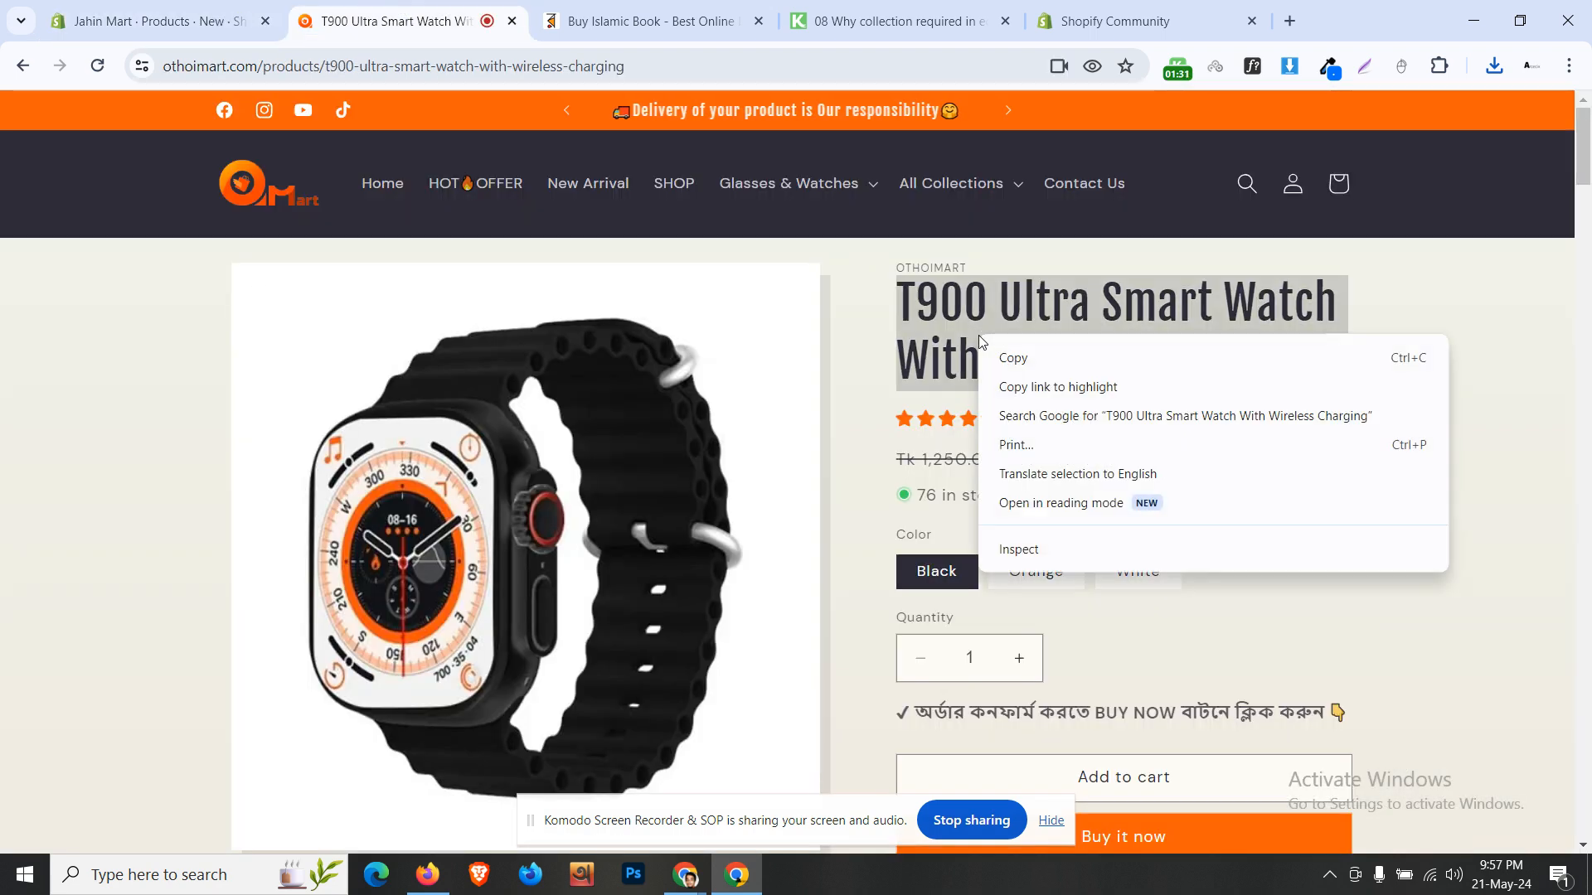
pyautogui.click(1007, 355)
pyautogui.moveTo(904, 299); pyautogui.dragTo(1340, 382)
pyautogui.rightClick(1088, 336)
pyautogui.click(1114, 357)
pyautogui.click(153, 20)
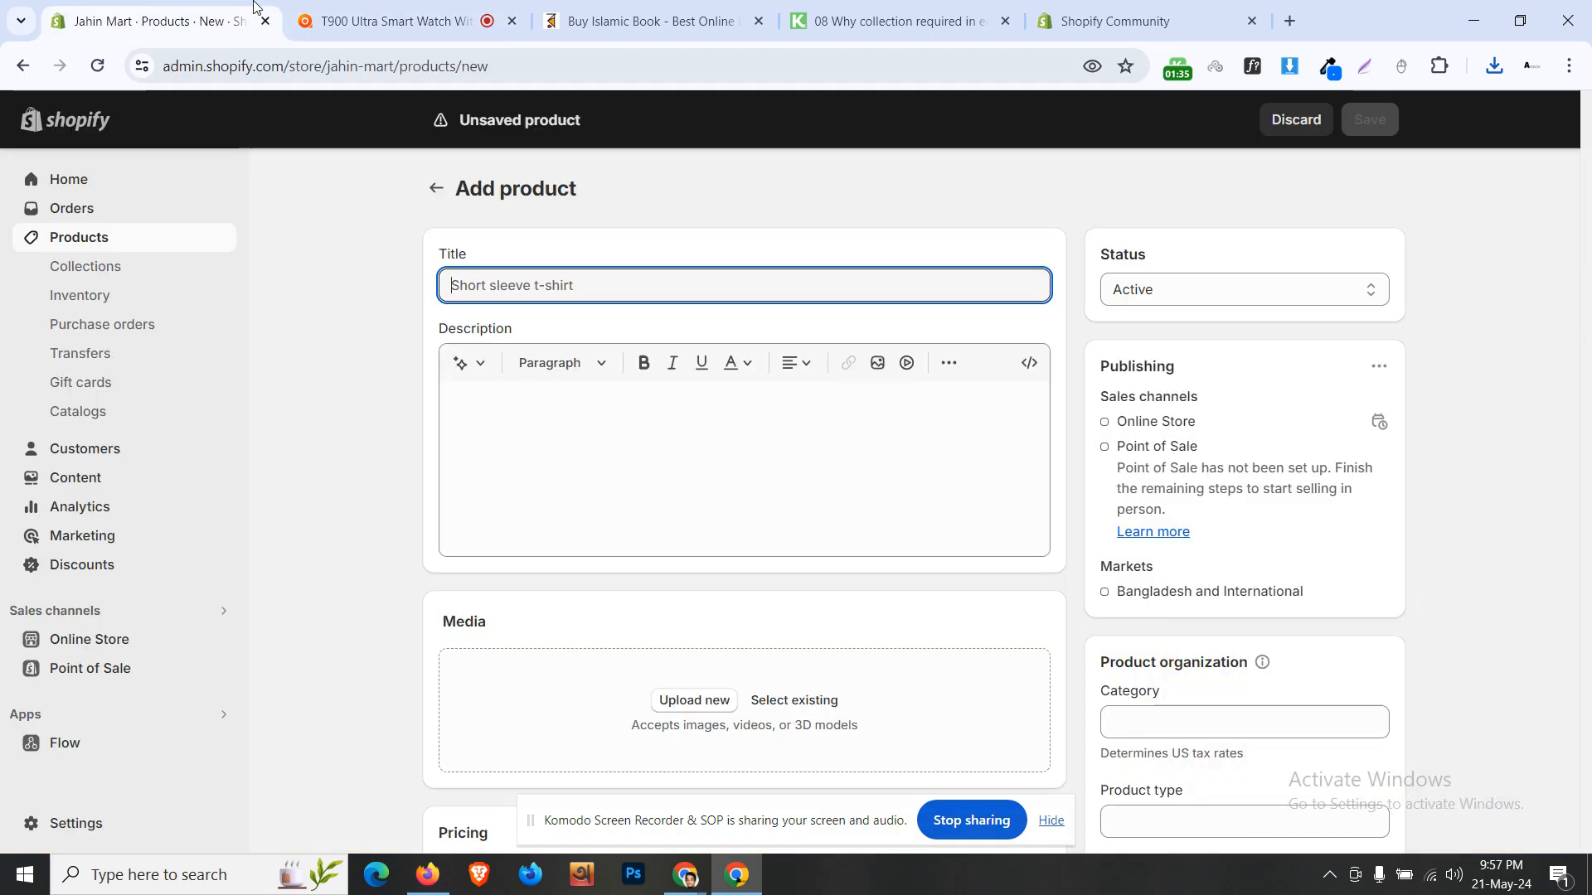
pyautogui.click(580, 285)
pyautogui.hotkey('ctrl', 'v')
# Step: Copy the watch's full description, including features, specifications and images, from the OthoiMart page into the new product's description
pyautogui.click(349, 6)
pyautogui.scroll(-10, 986, 461)
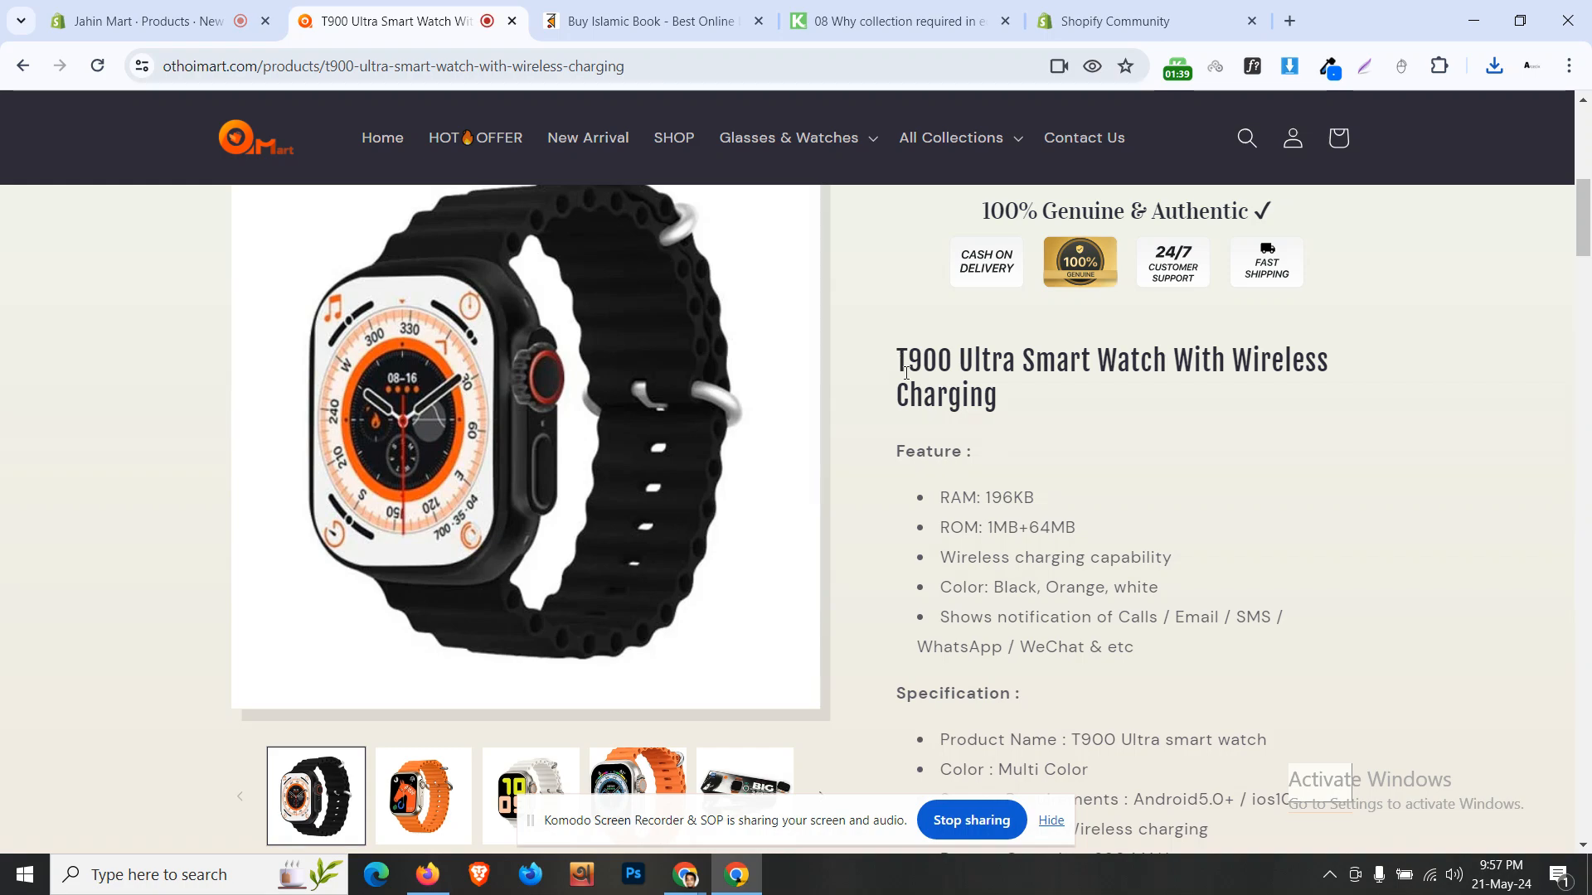
pyautogui.moveTo(906, 373); pyautogui.dragTo(1175, 415)
pyautogui.rightClick(1099, 385)
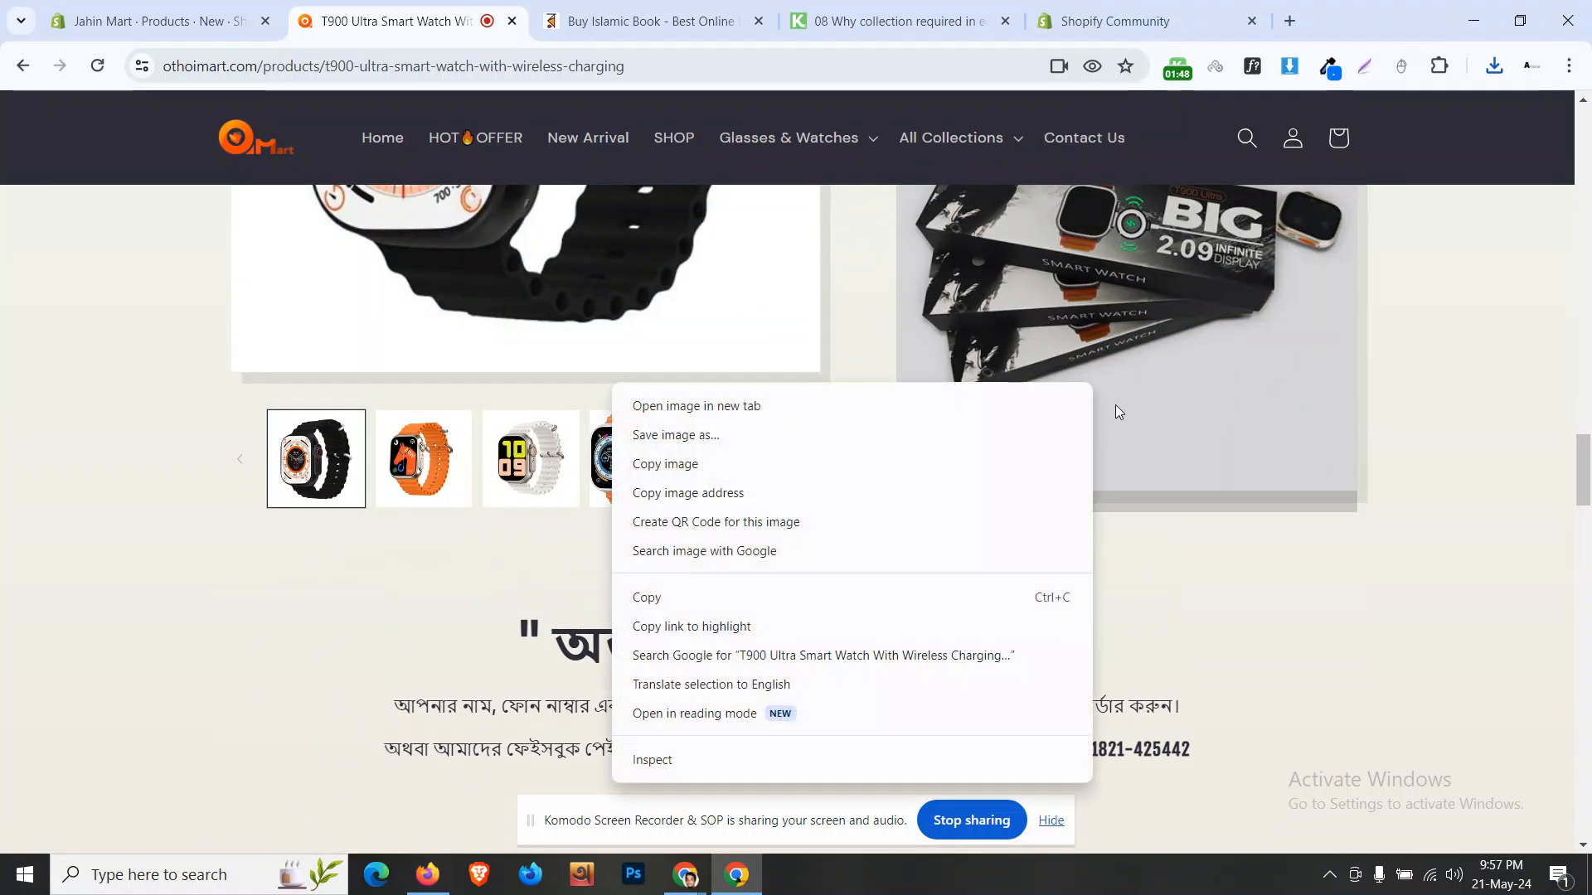
pyautogui.click(714, 603)
pyautogui.click(153, 20)
pyautogui.click(620, 490)
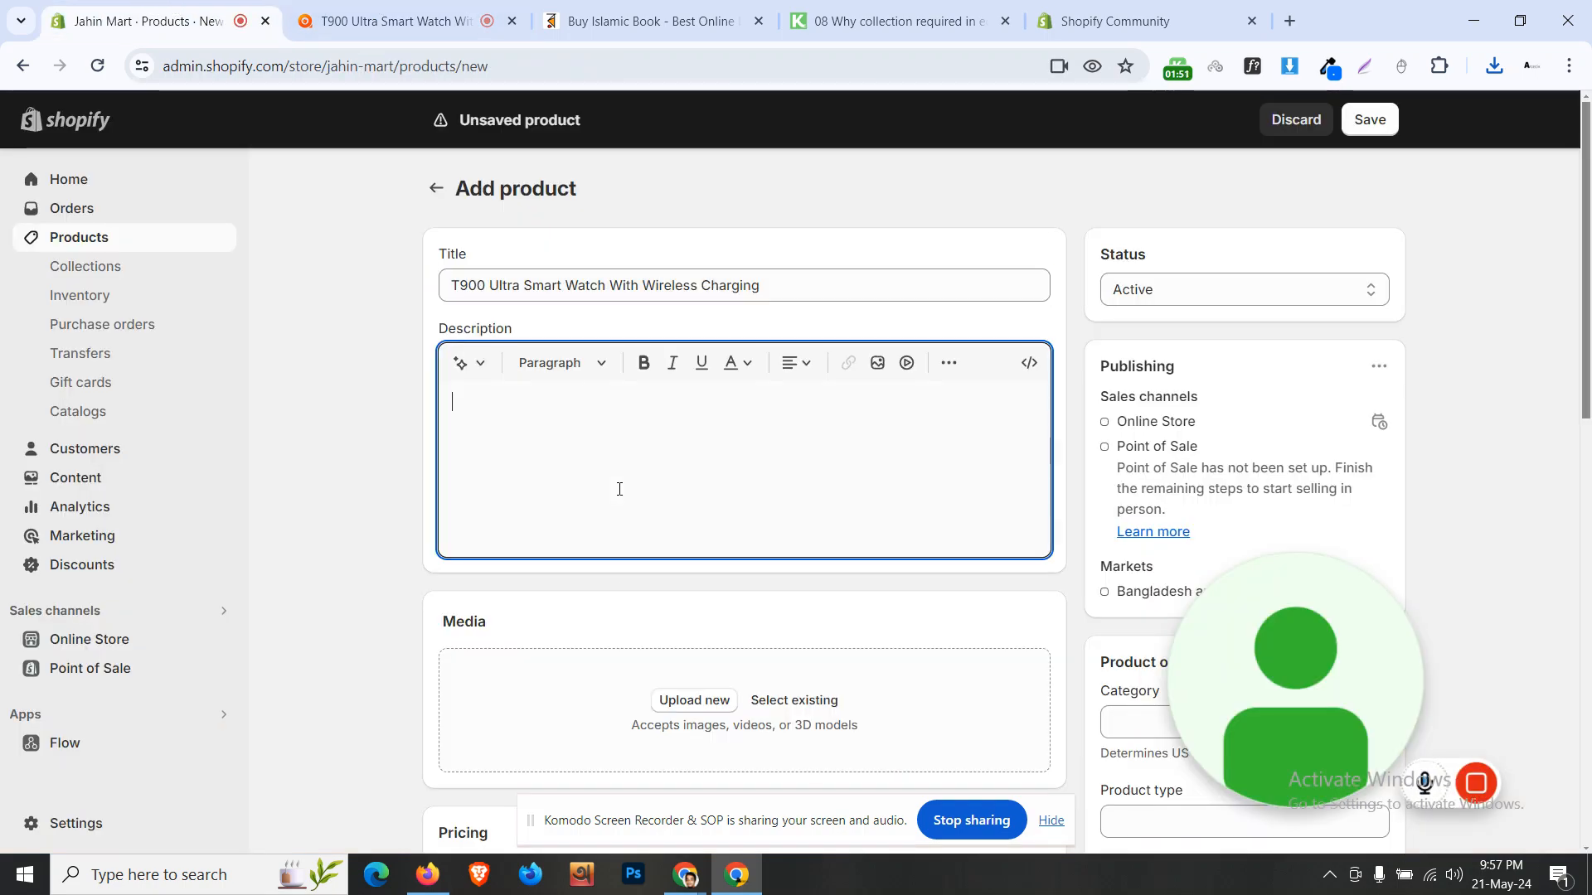
pyautogui.hotkey('ctrl', 'v')
# Step: Upload T900-Ultra-Smart-Watch (1).webp from Downloads as the product's media
pyautogui.scroll(-10, 375, 430)
pyautogui.scroll(3, 387, 420)
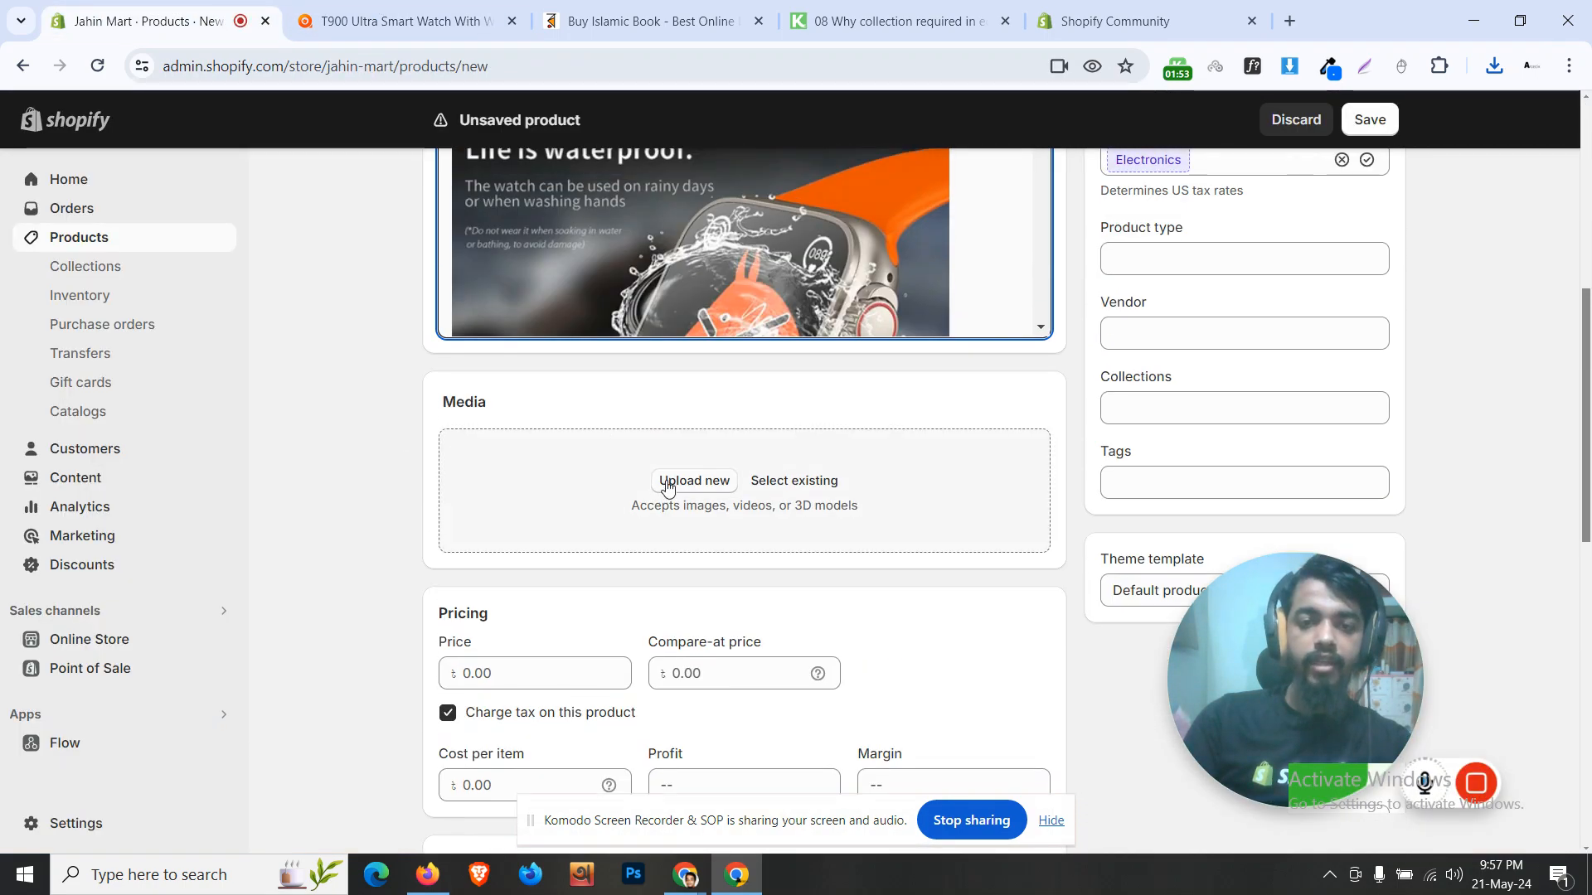
pyautogui.click(667, 482)
pyautogui.click(242, 186)
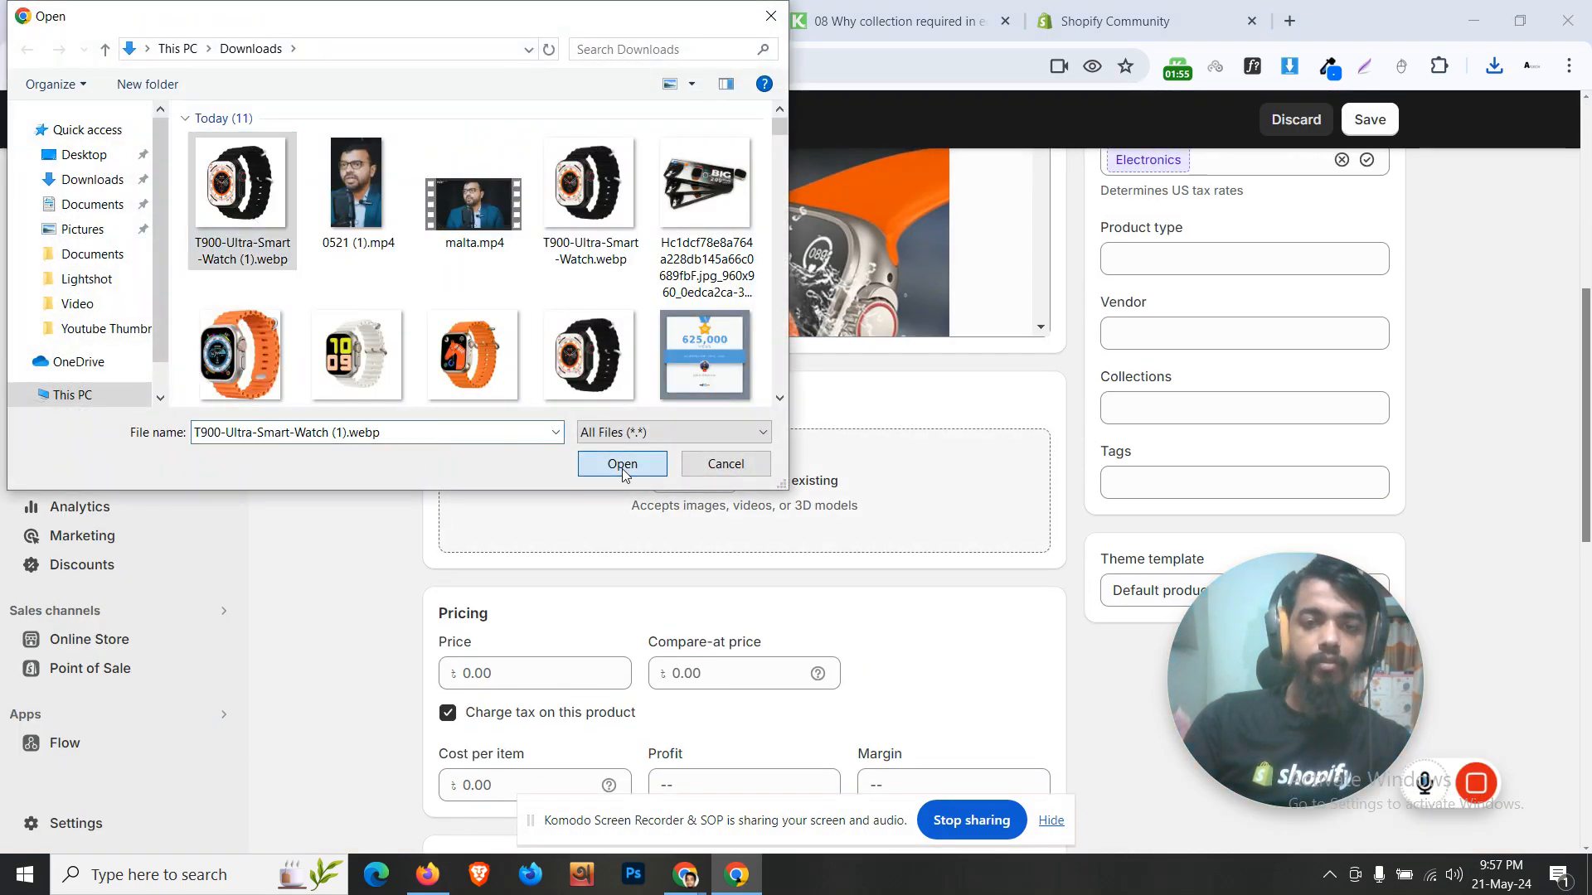
pyautogui.click(623, 464)
# Step: Using the OthoiMart prices, set price 999 and compare-at price 1,250, with cost per item 600 and shop location quantity 900
pyautogui.hotkey('ctrl', 'Tab')
pyautogui.scroll(10, 1083, 421)
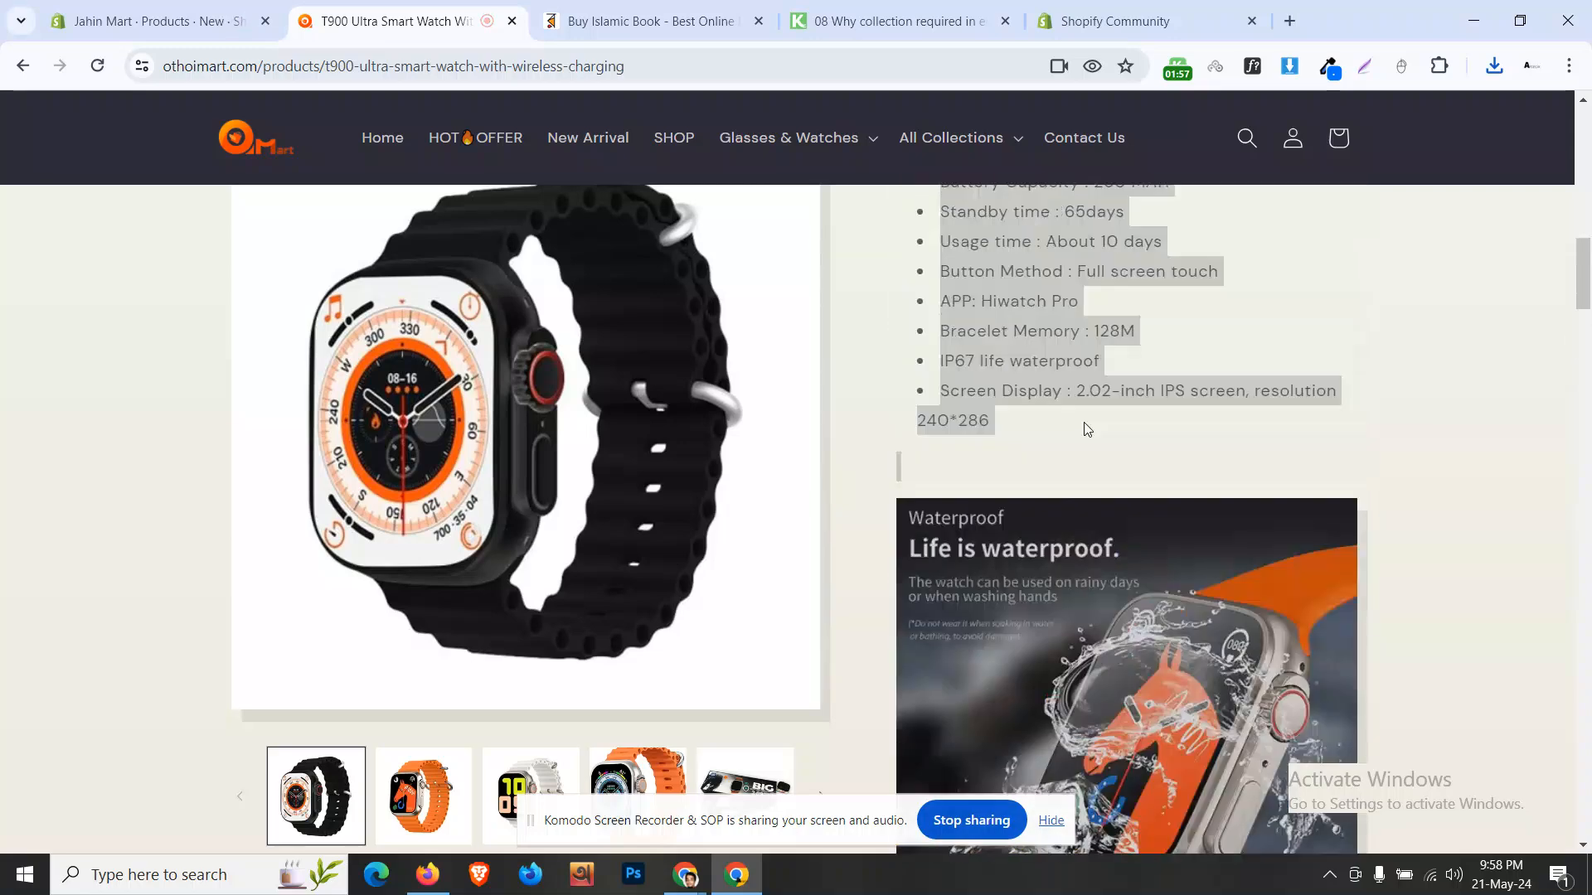
pyautogui.scroll(10, 1082, 421)
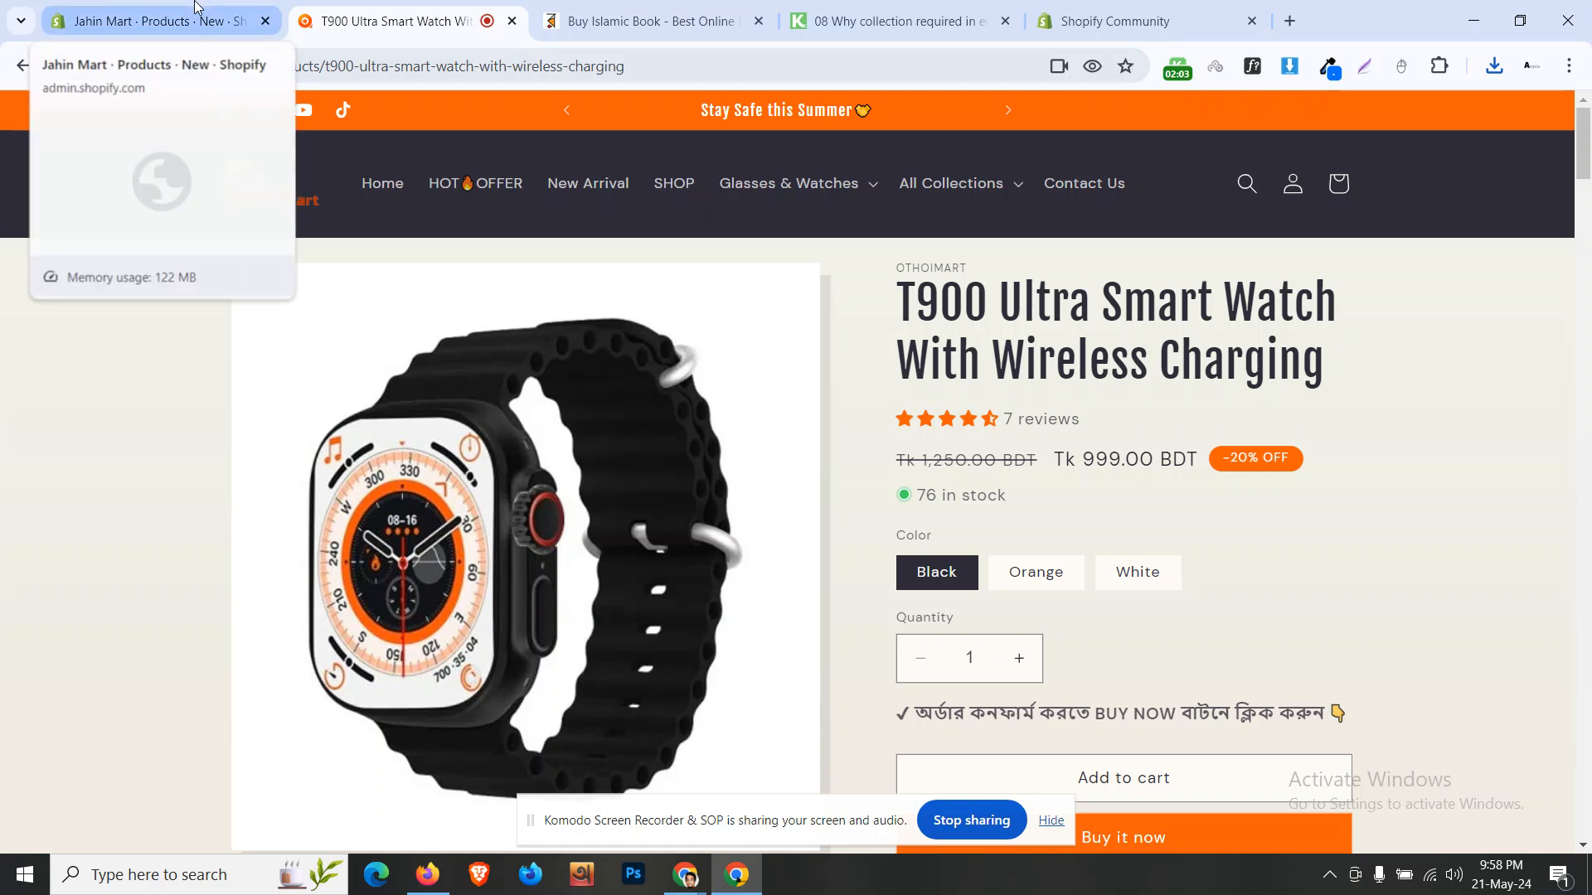
pyautogui.click(196, 6)
pyautogui.scroll(-5, 554, 343)
pyautogui.click(554, 343)
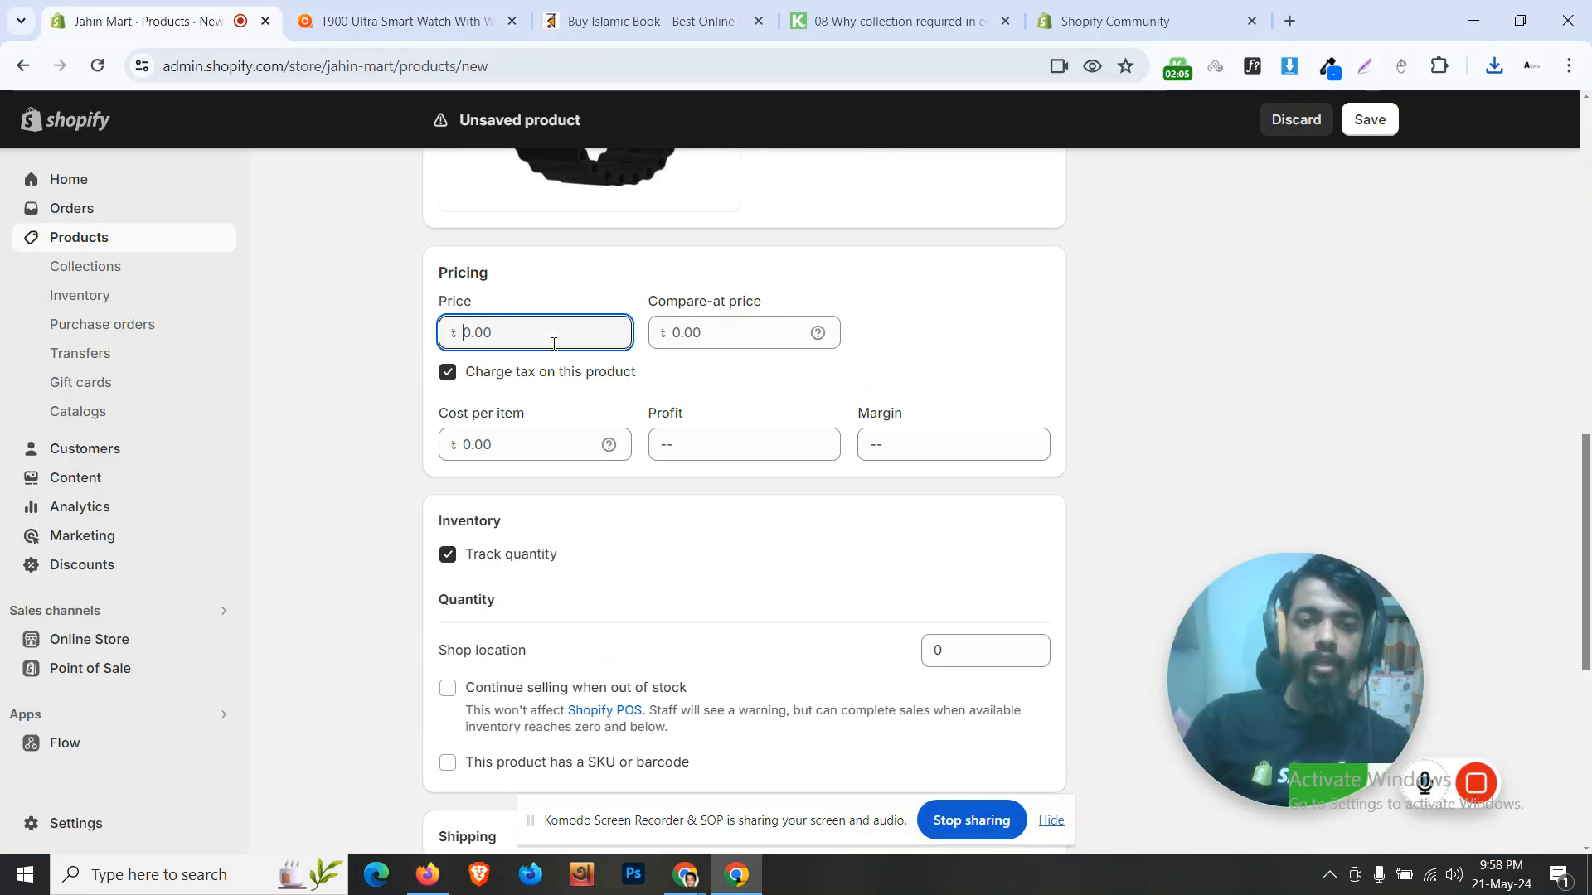
pyautogui.write('999')
pyautogui.click(691, 334)
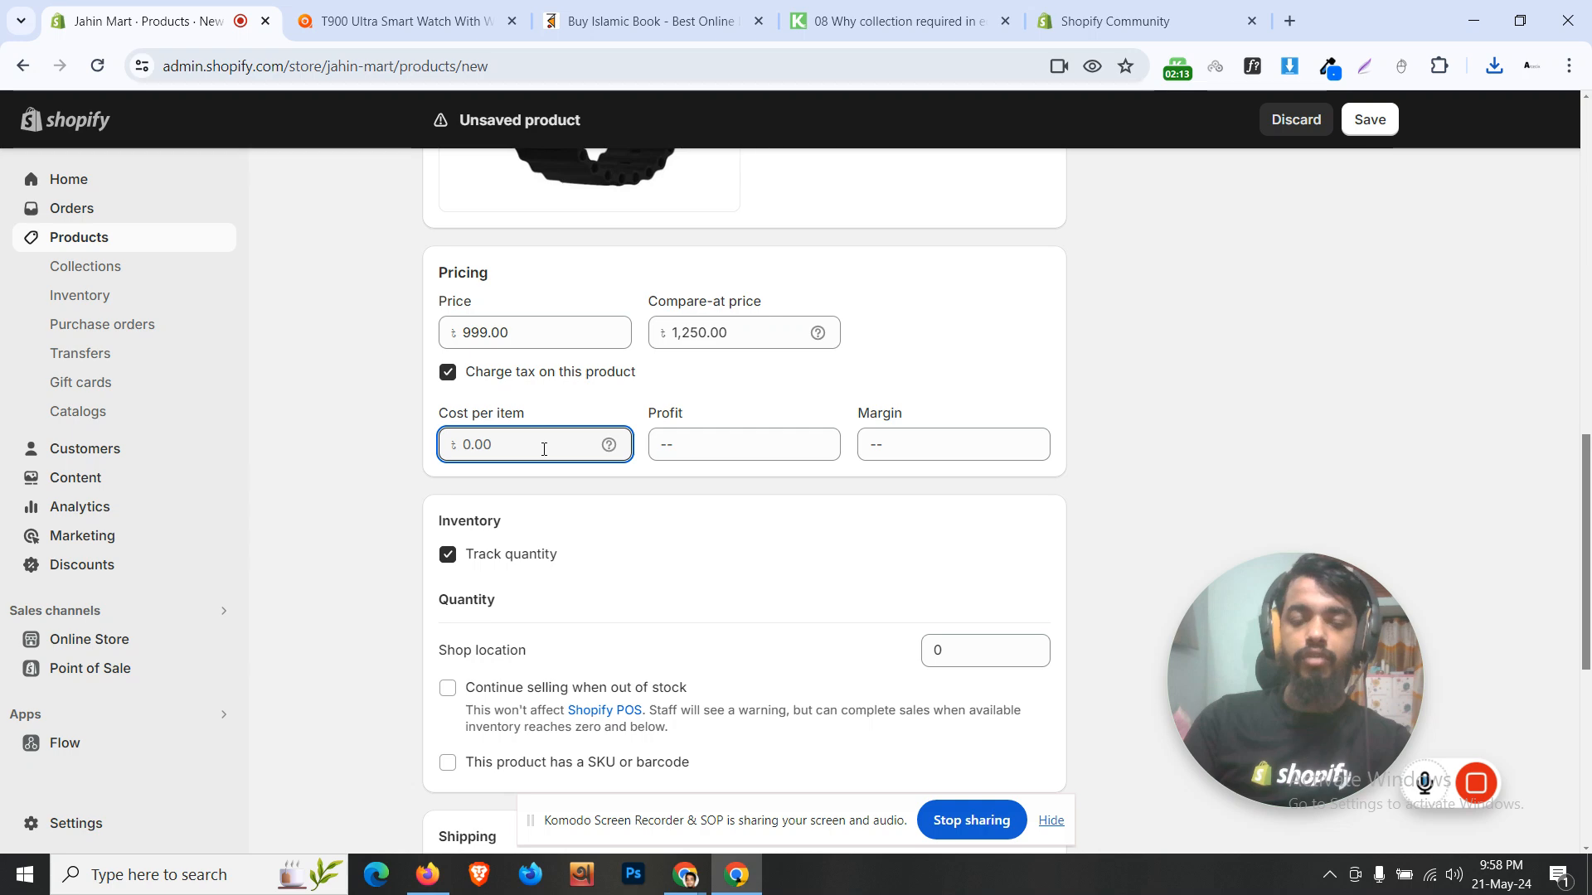
pyautogui.click(401, 509)
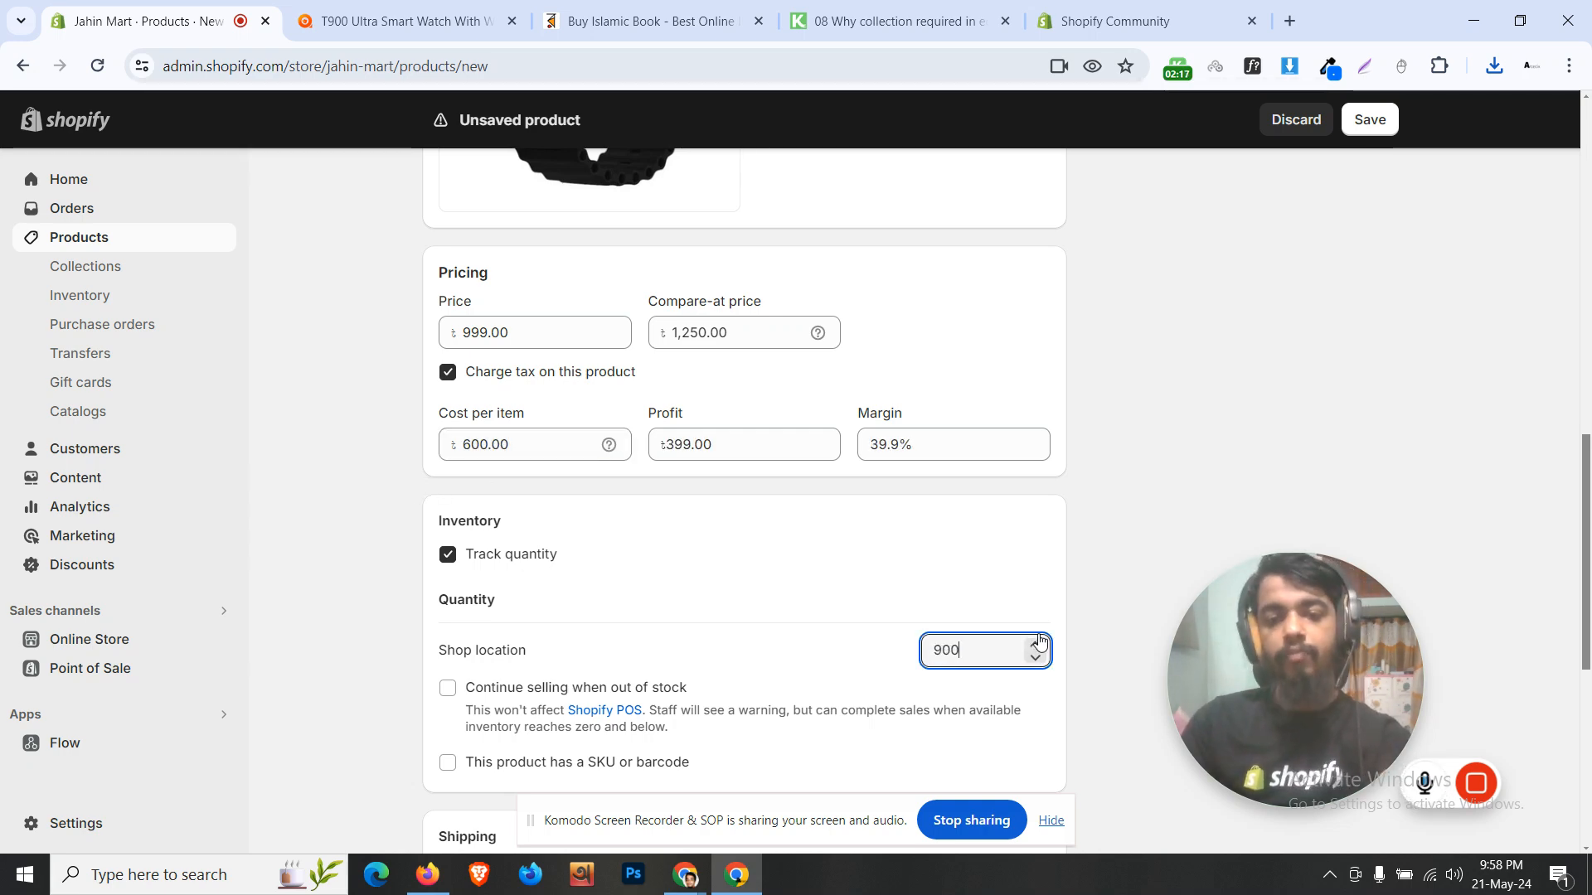
# Step: Check the colour options offered for the T900 Ultra watch on the OthoiMart page, viewing the Orange, White and Black variants
pyautogui.click(1102, 628)
pyautogui.scroll(-4, 1081, 610)
pyautogui.hotkey('ctrl', 'Tab')
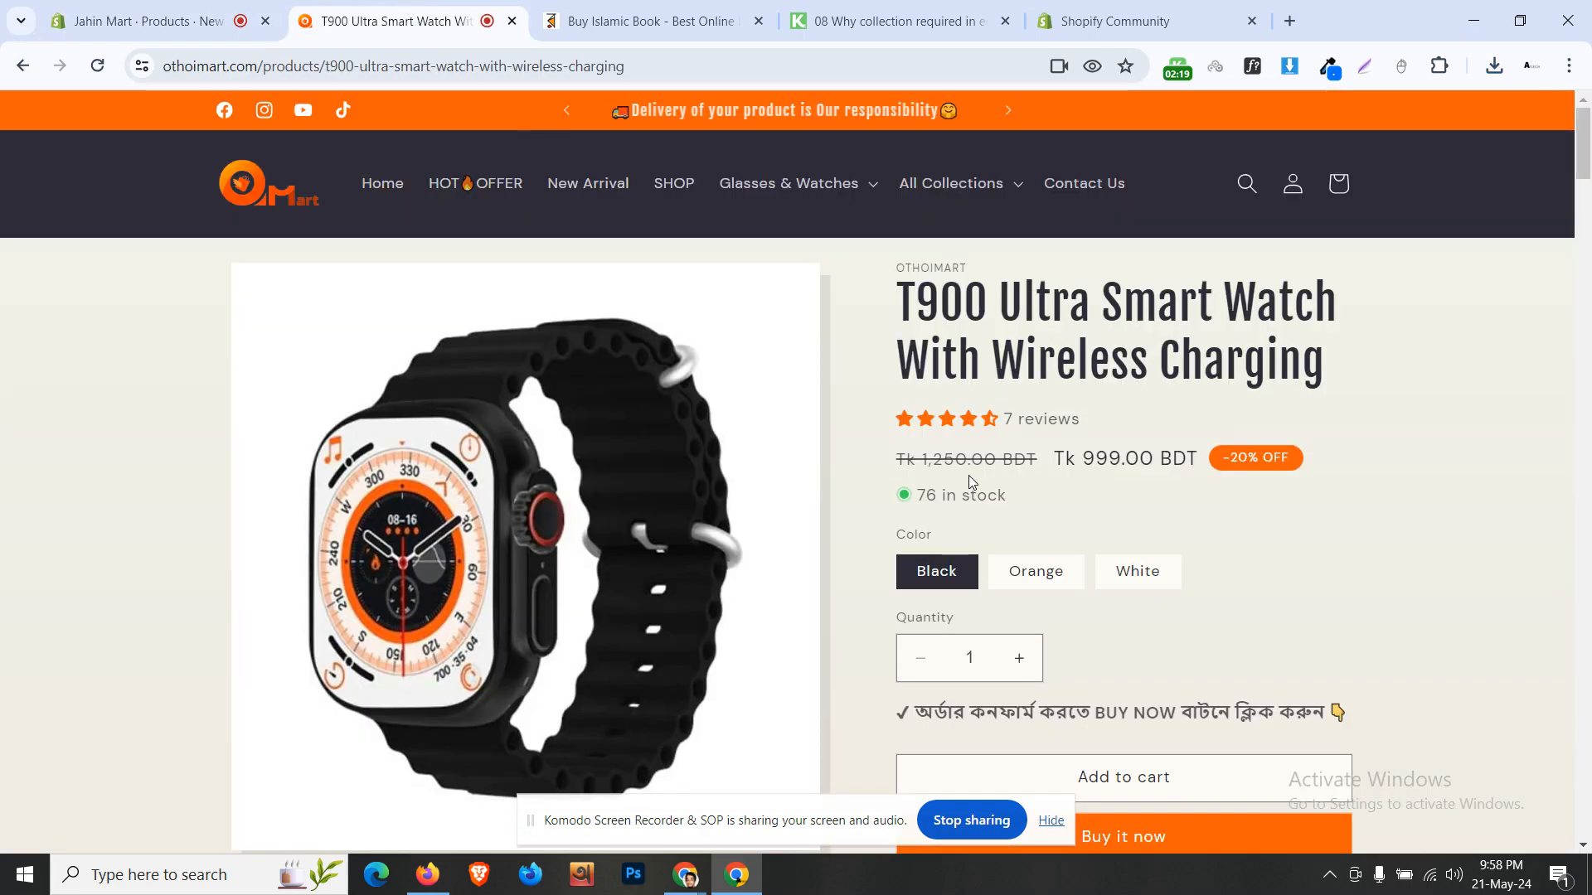
pyautogui.click(1036, 571)
pyautogui.click(1115, 571)
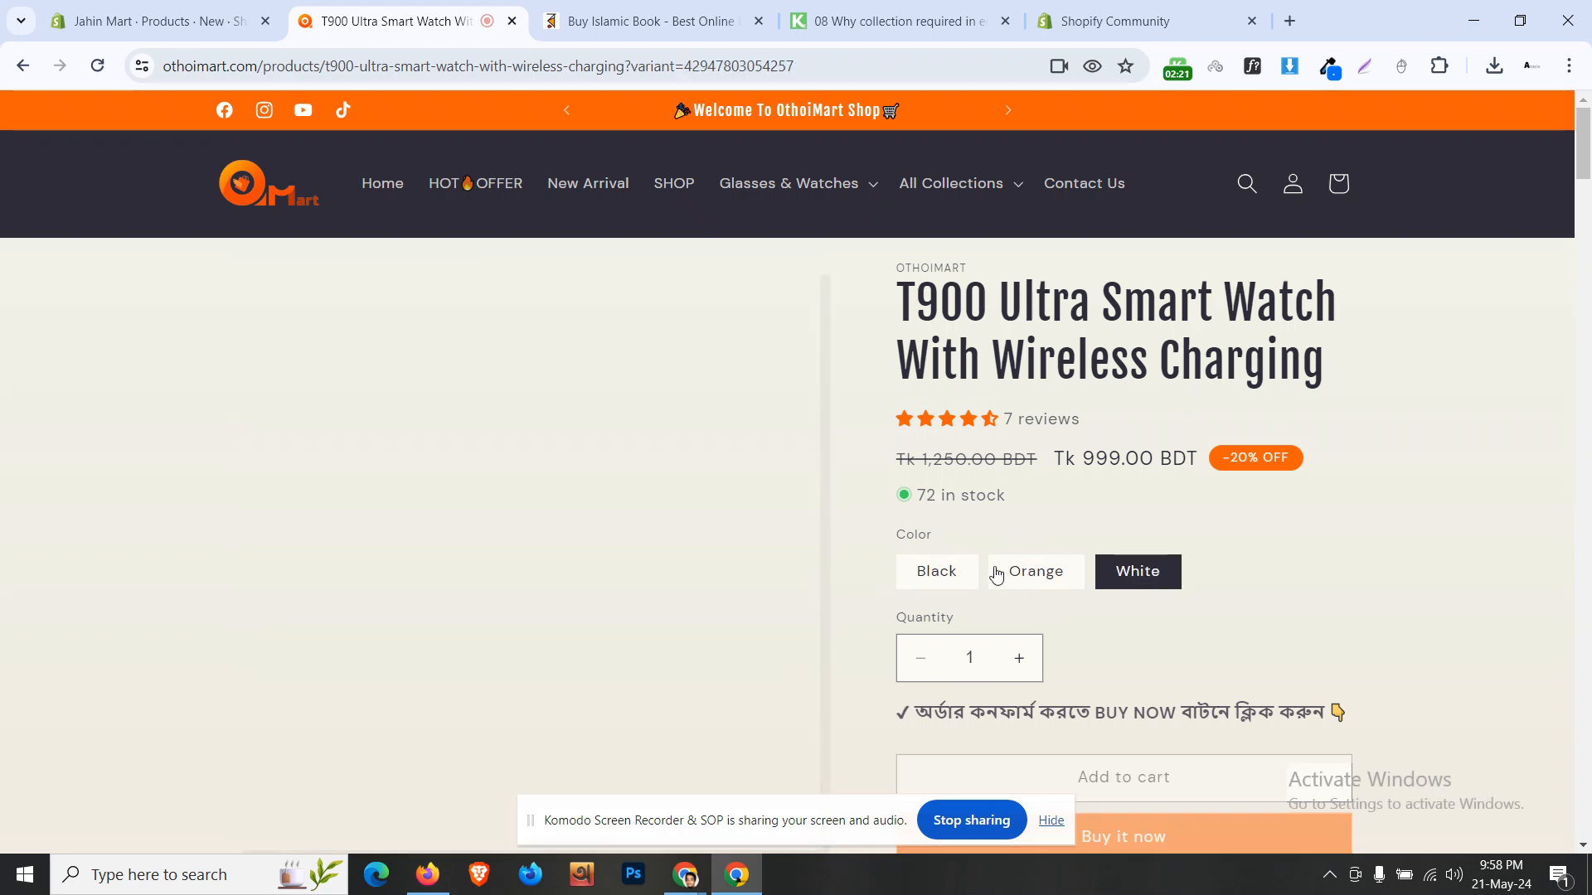
pyautogui.click(955, 571)
pyautogui.click(153, 21)
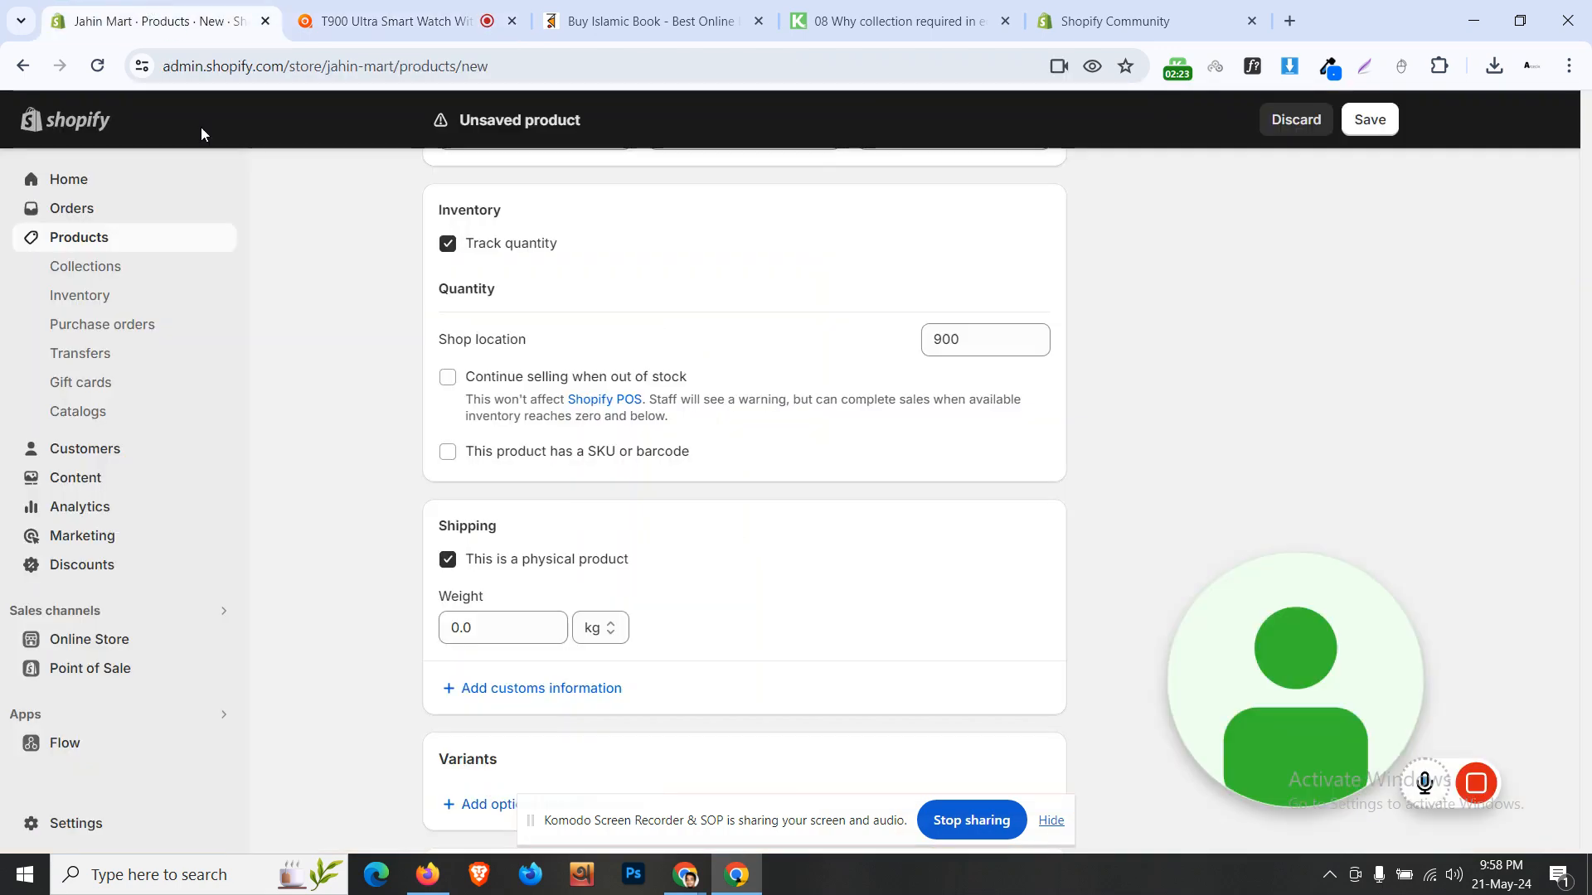
# Step: Add a product option named Color to the new Shopify product's variants
pyautogui.scroll(-3, 244, 473)
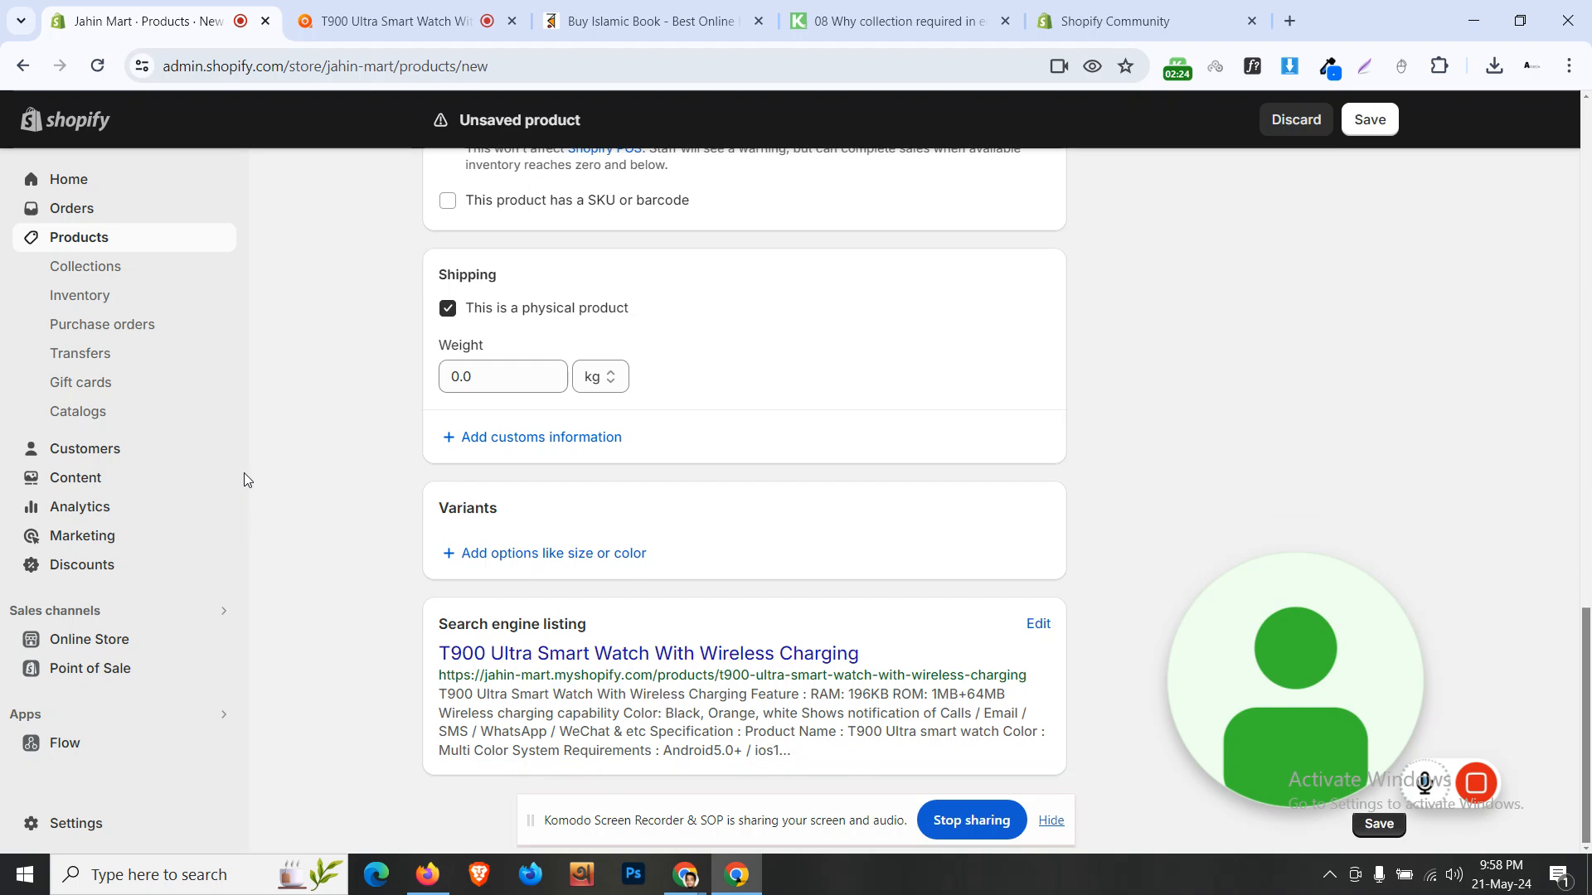
pyautogui.click(546, 553)
pyautogui.scroll(-1, 568, 539)
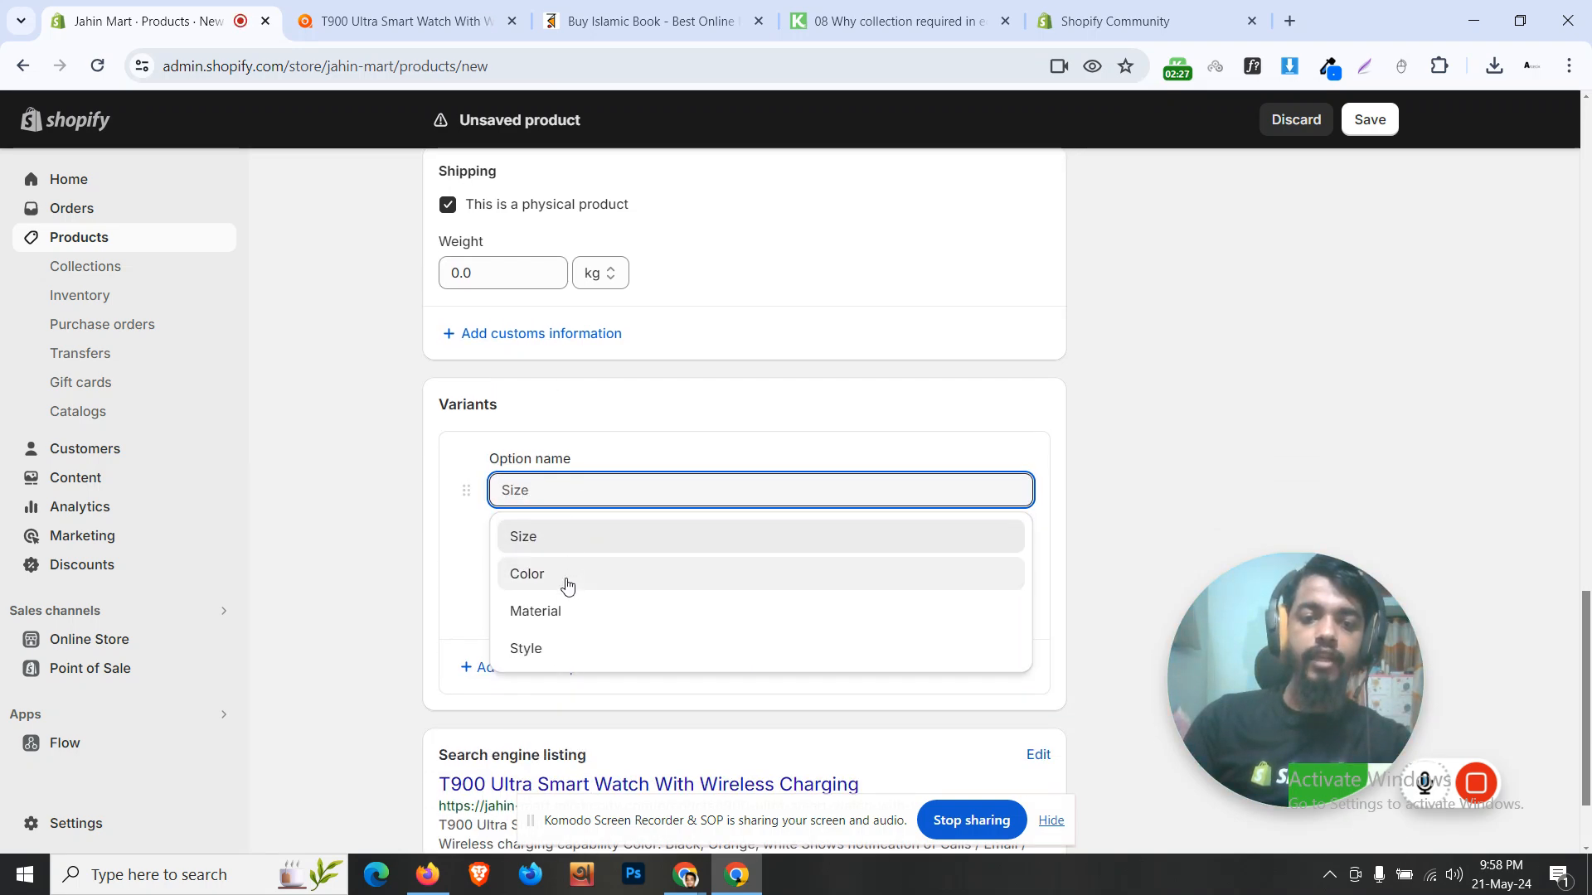
pyautogui.click(562, 572)
pyautogui.click(569, 569)
# Step: Enter Black, Orange and White as the Color option's values, matching the OthoiMart page
pyautogui.click(481, 6)
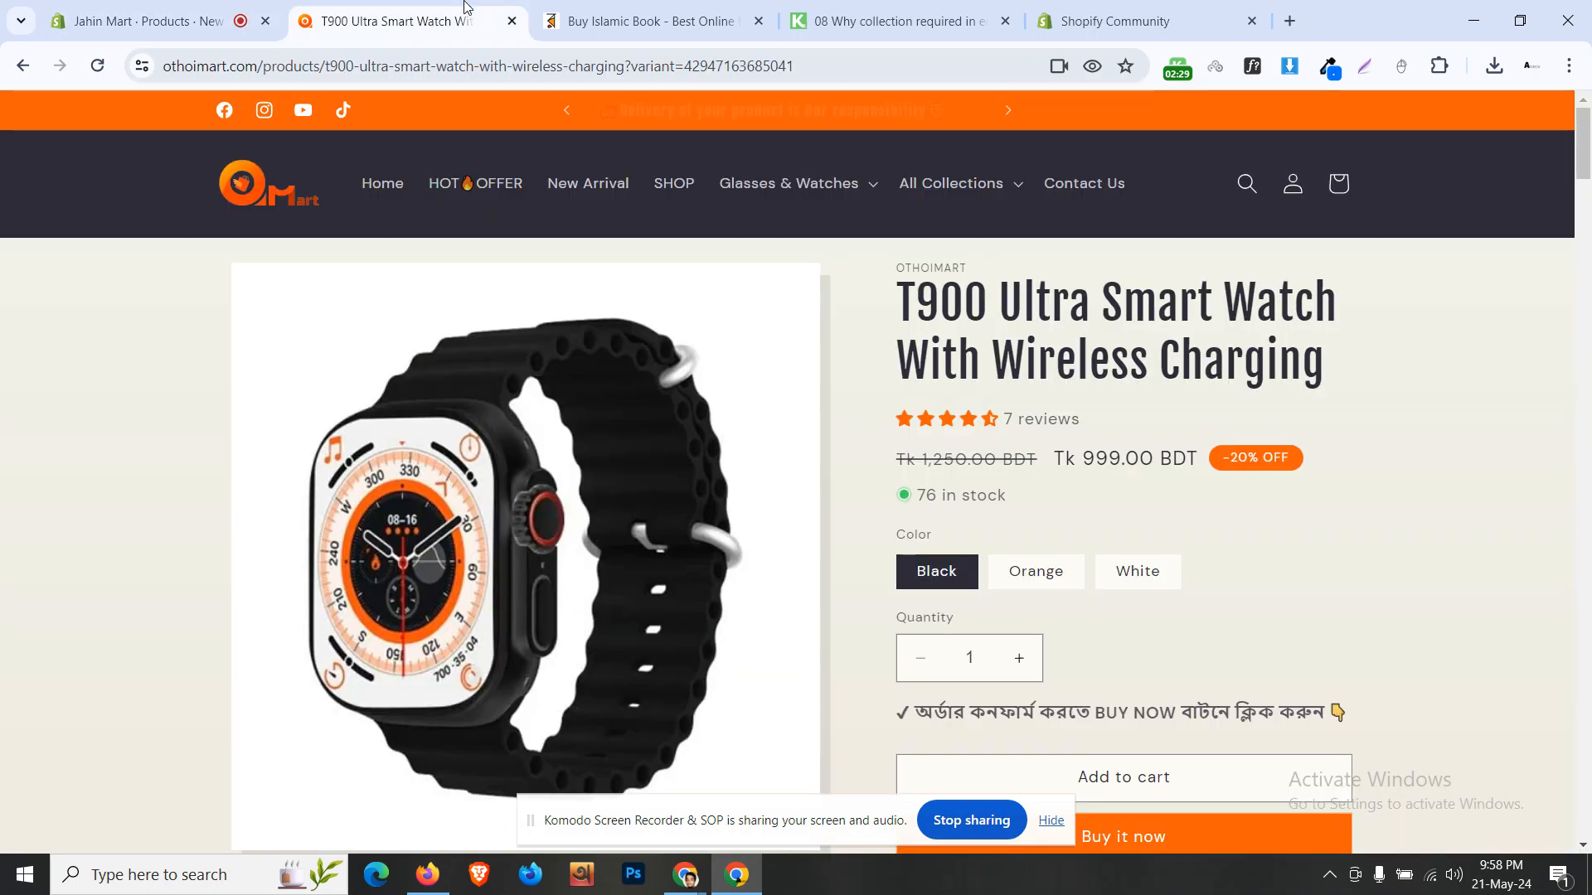
pyautogui.click(158, 21)
pyautogui.write('Black')
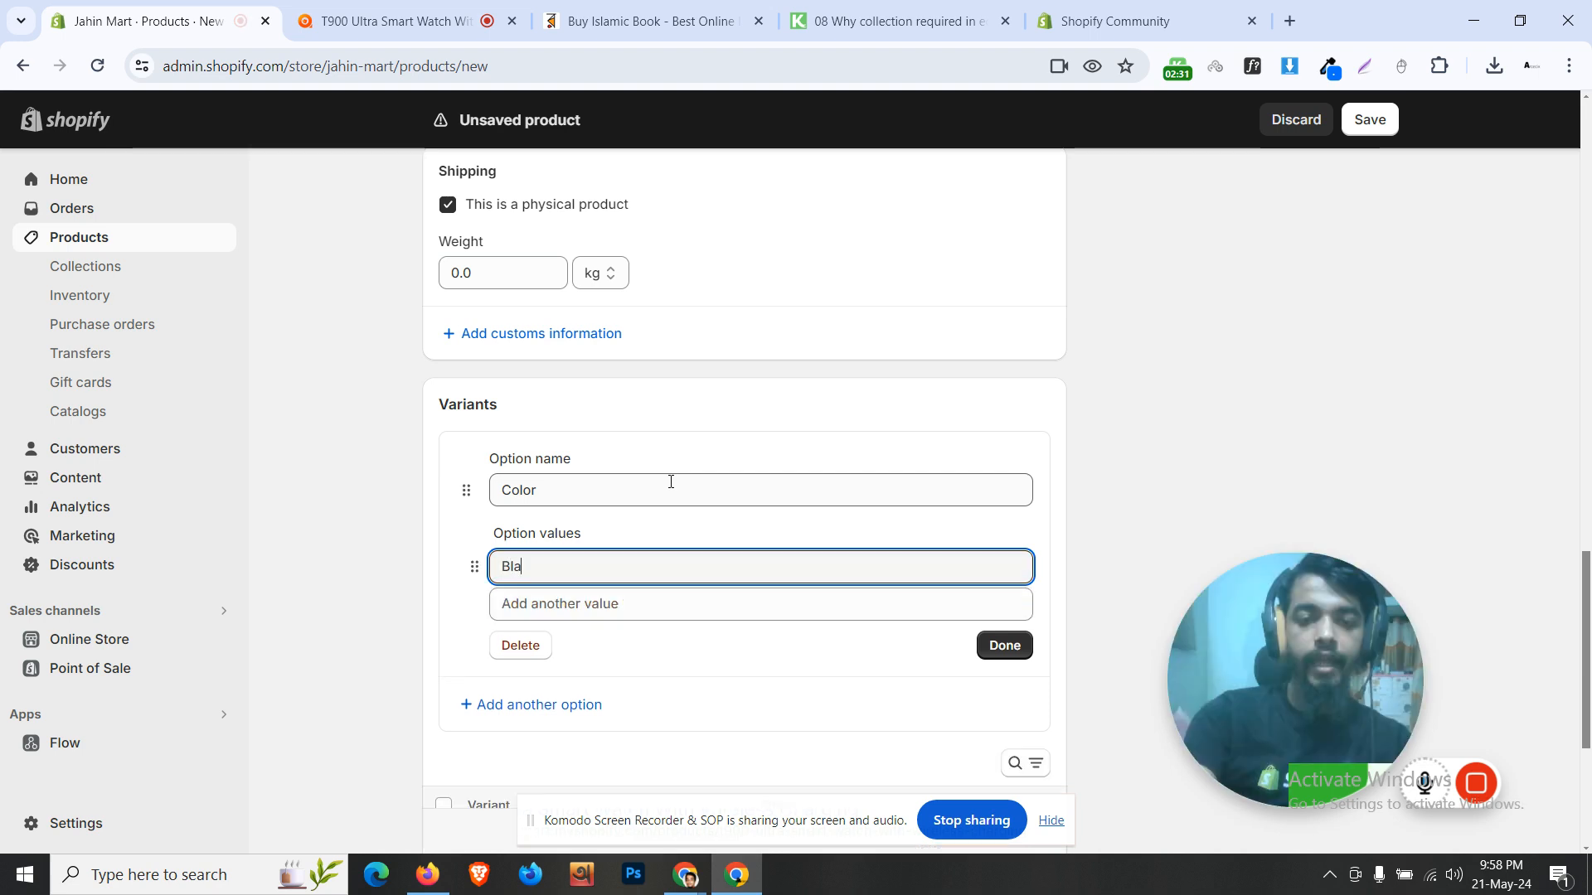
pyautogui.press('Return')
pyautogui.write('Oran')
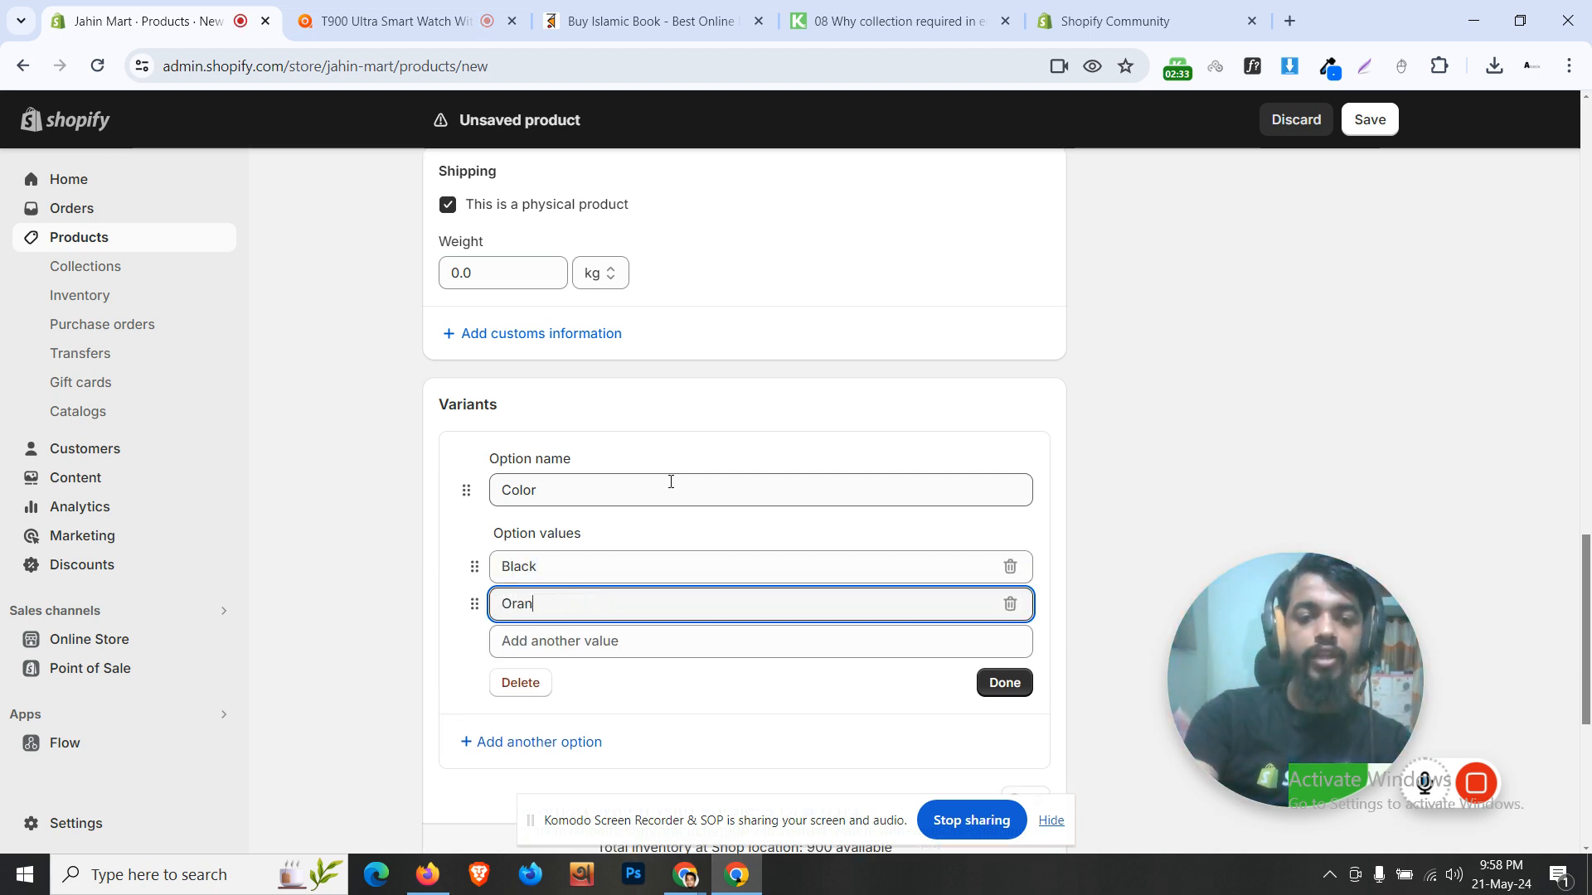
pyautogui.write('ge')
pyautogui.press('Return')
pyautogui.write('White')
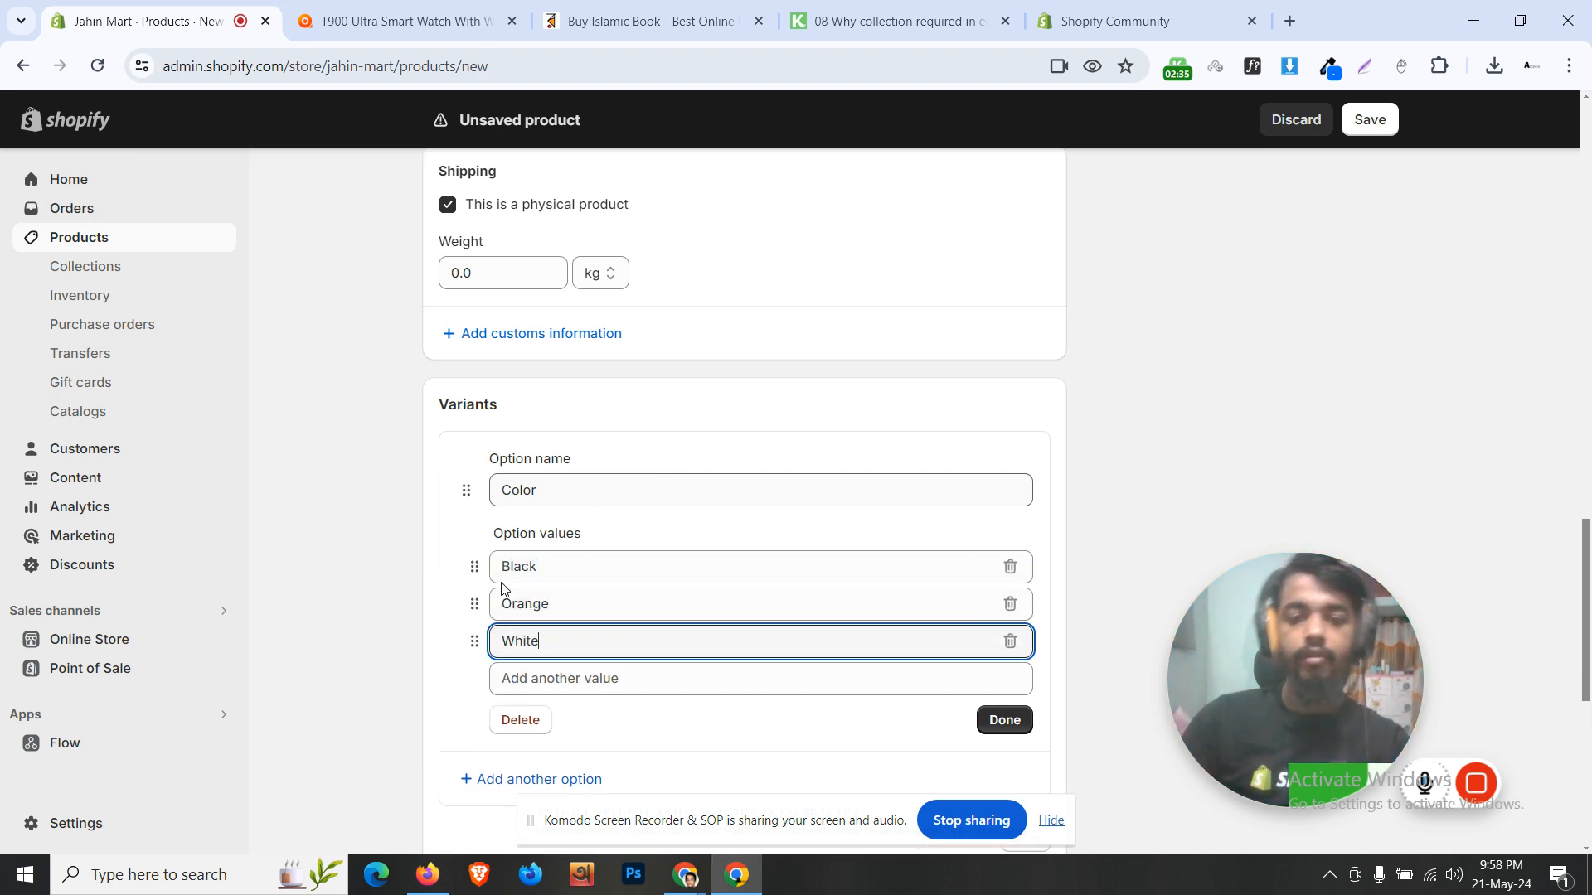
# Step: Set the available quantity of the Orange and White variants to 900 each
pyautogui.scroll(-6, 504, 589)
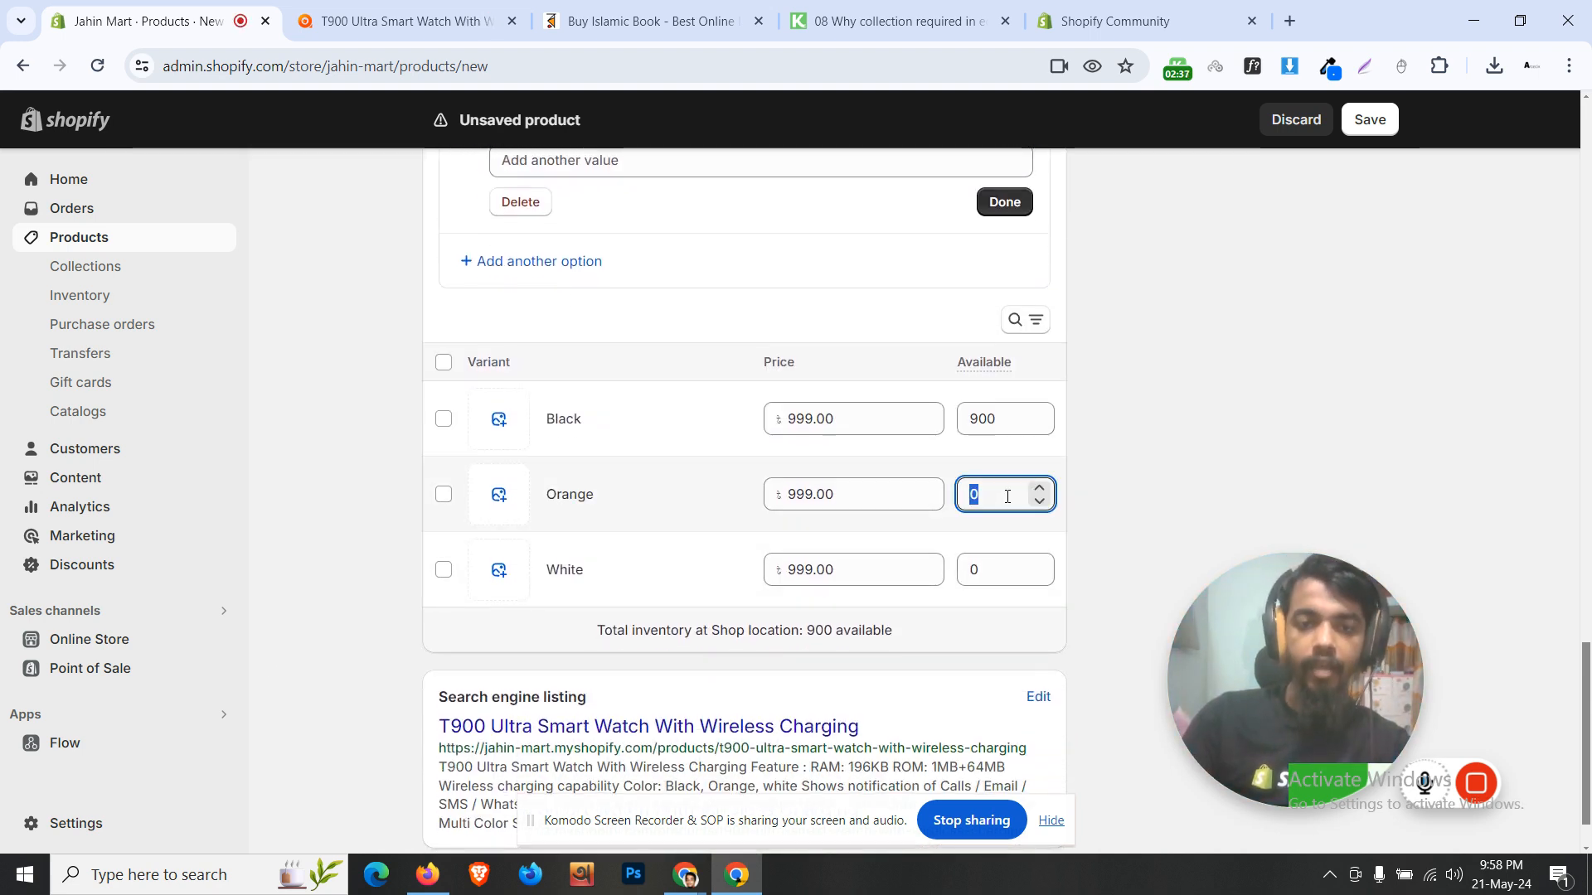
pyautogui.click(1007, 496)
pyautogui.write('900')
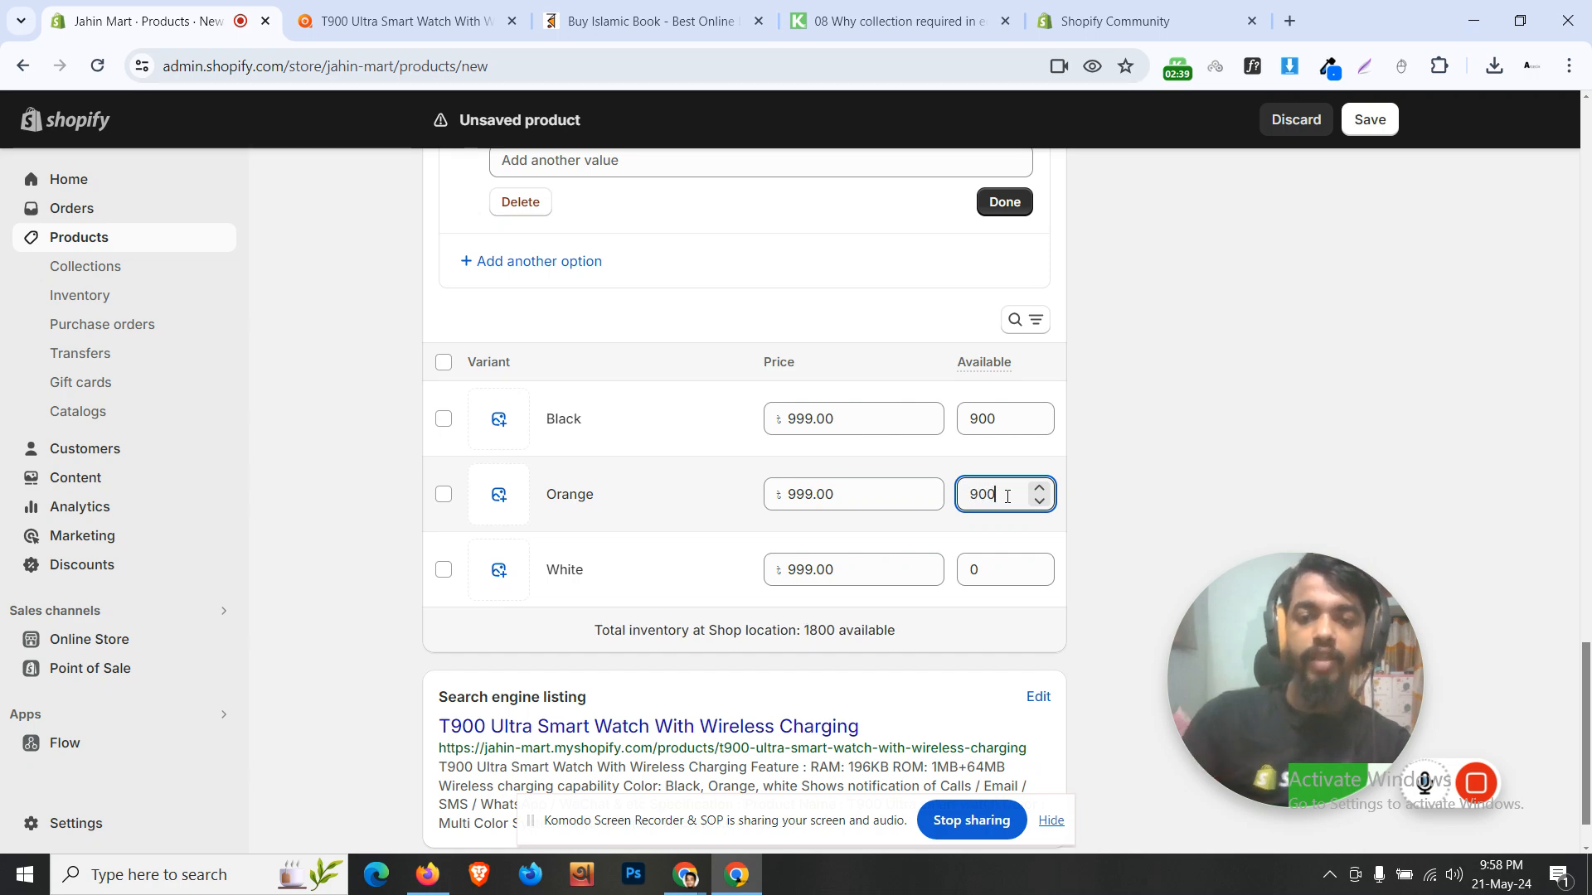
pyautogui.click(1008, 566)
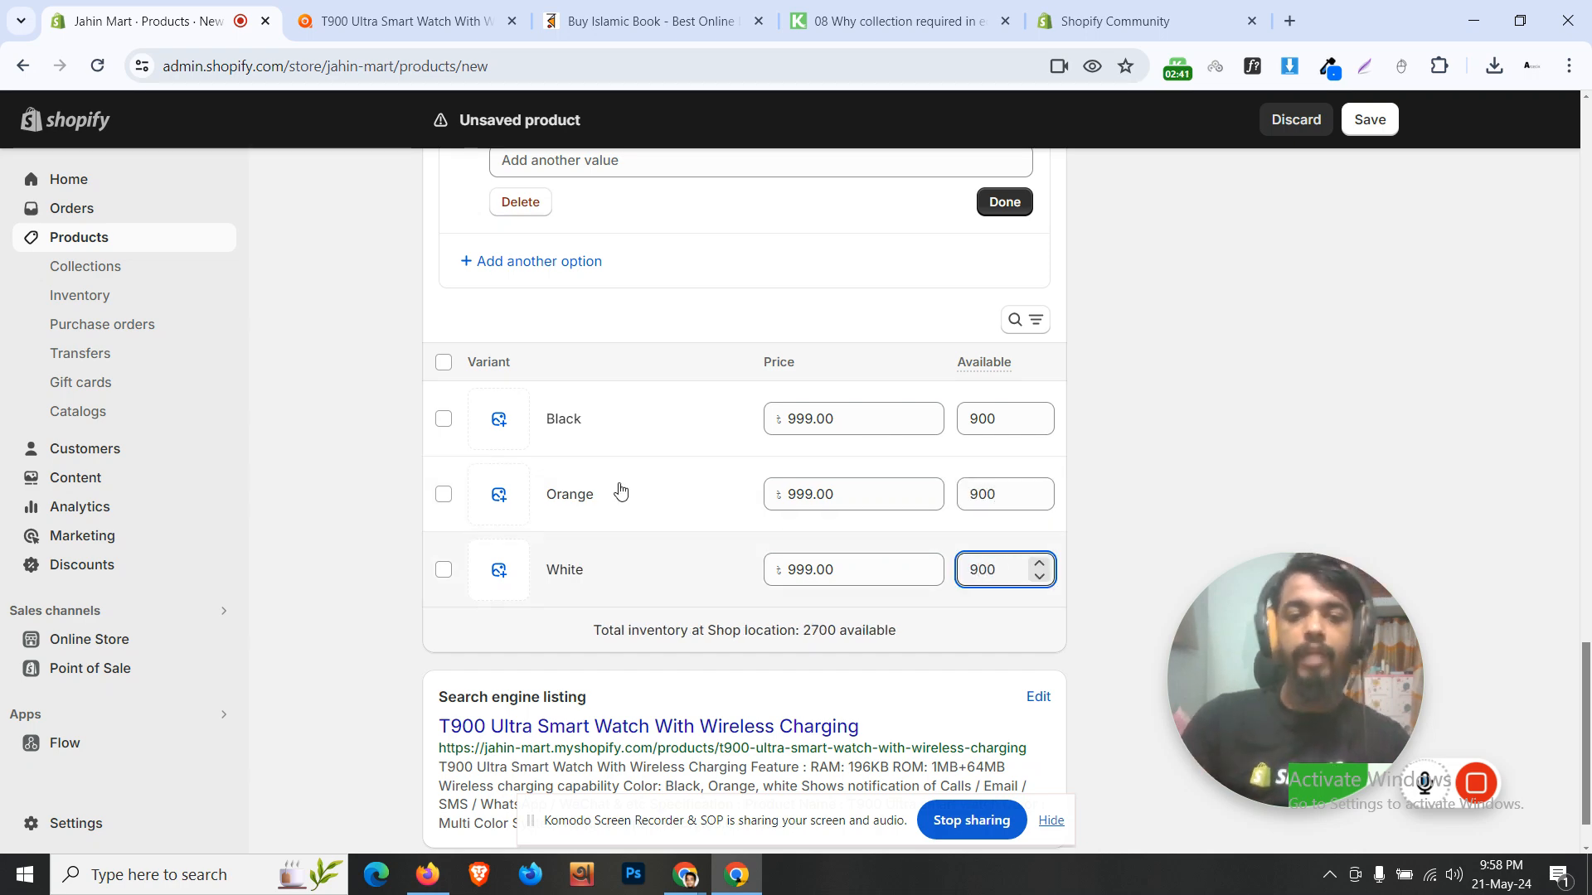
# Step: Save the orange watch image from the OthoiMart page to Downloads as t900-orange_jpeg.webp
pyautogui.click(385, 21)
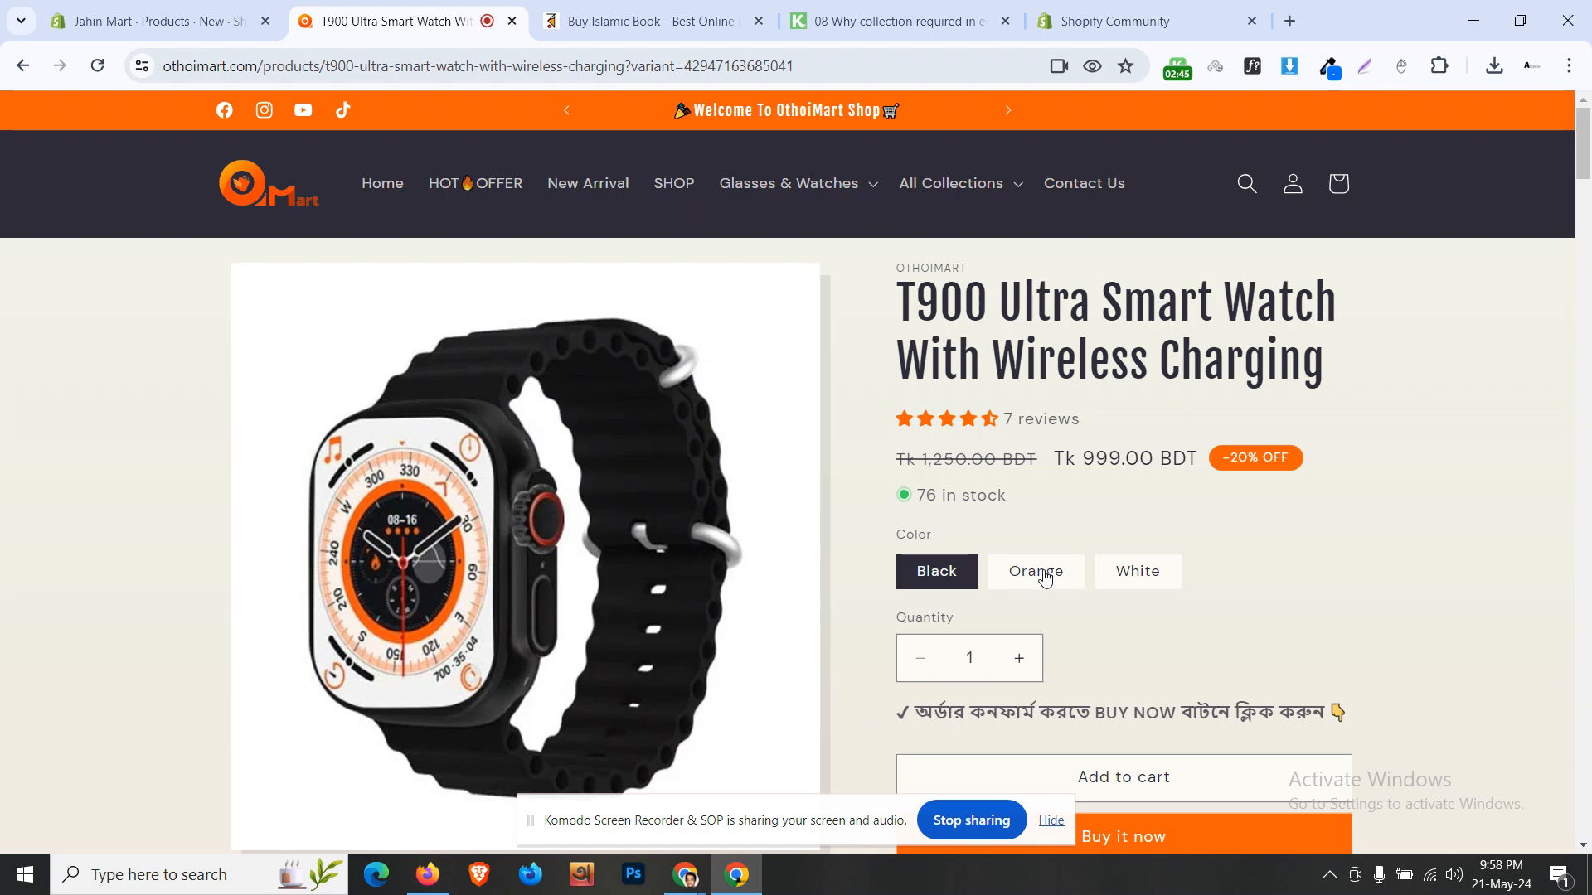
pyautogui.click(1045, 579)
pyautogui.rightClick(576, 458)
pyautogui.click(620, 504)
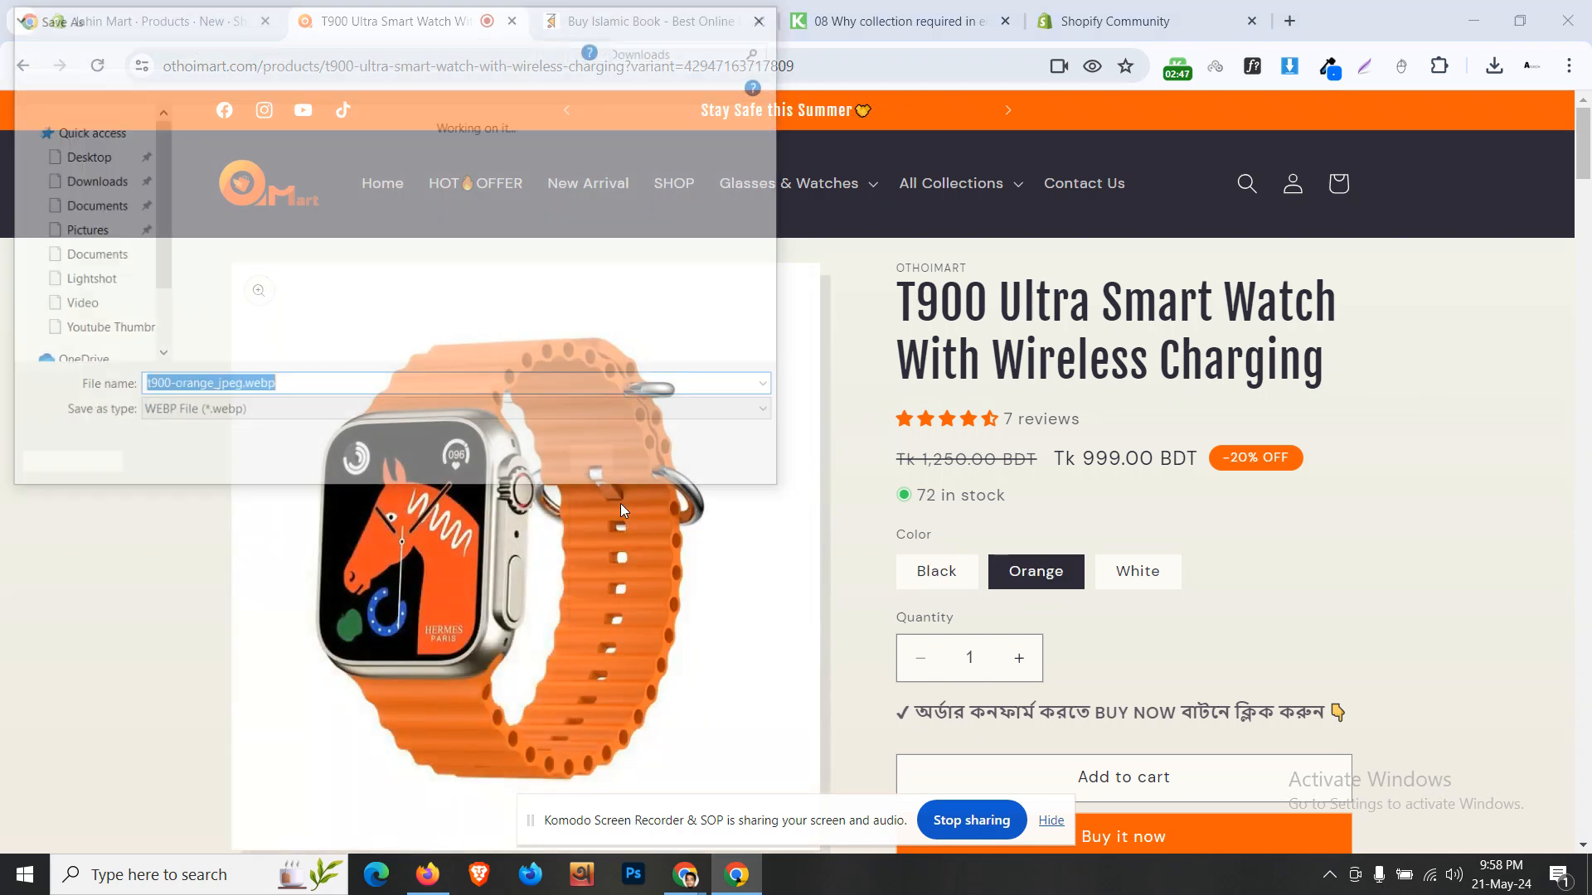
pyautogui.click(618, 462)
# Step: Show the White variant on the OthoiMart page and save its watch image to Downloads
pyautogui.click(1138, 571)
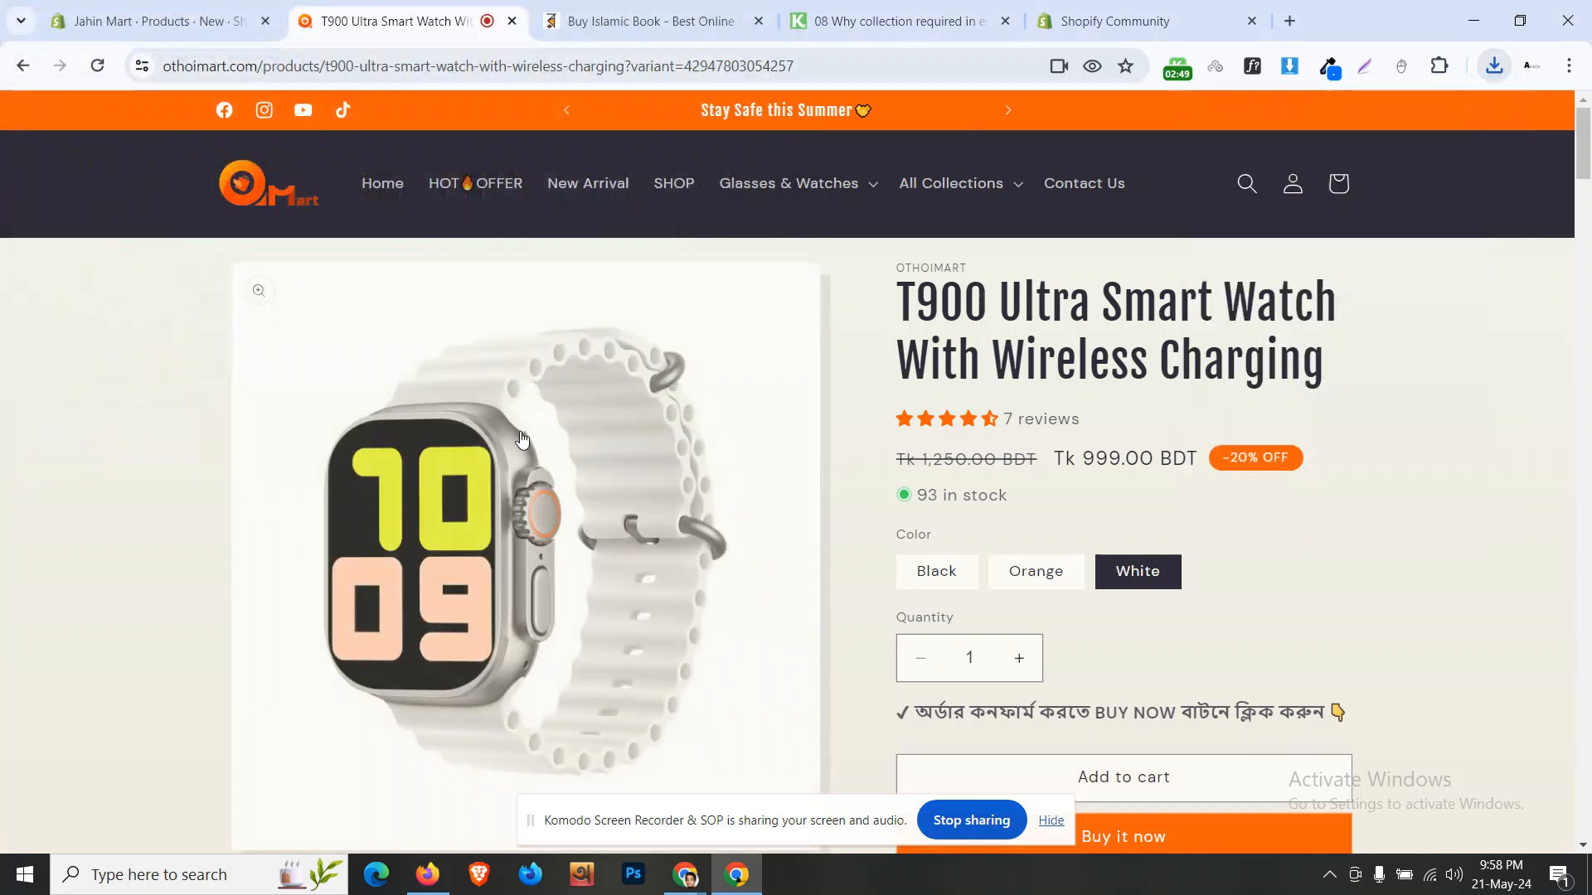
pyautogui.rightClick(521, 440)
pyautogui.click(572, 477)
pyautogui.click(619, 469)
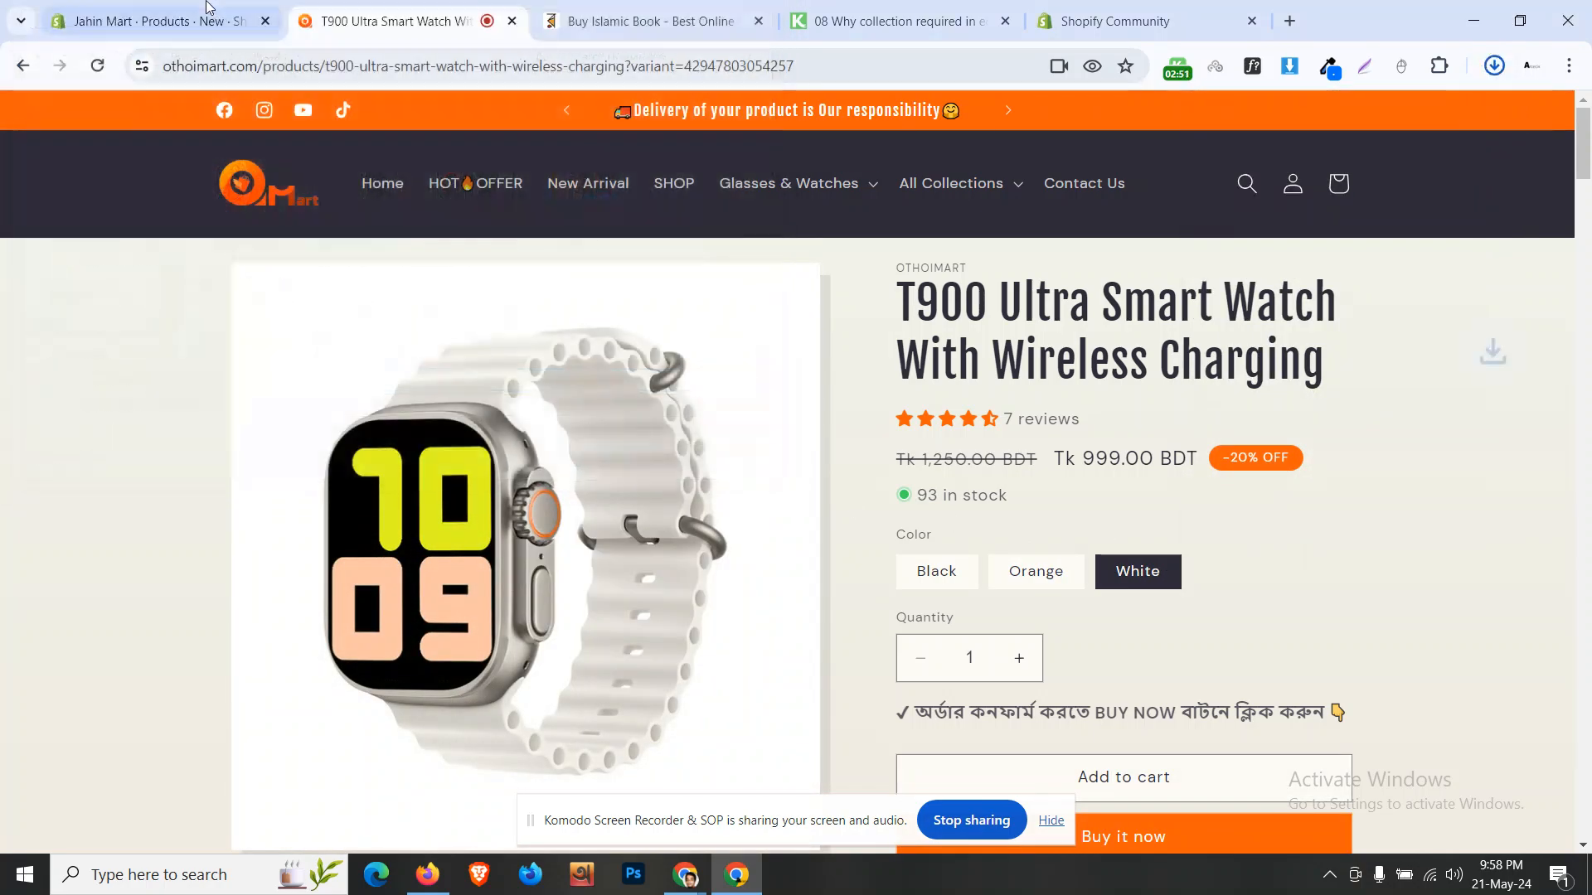
# Step: Back in the Shopify product form, assign the existing black watch image to the Black variant
pyautogui.click(207, 7)
pyautogui.click(504, 421)
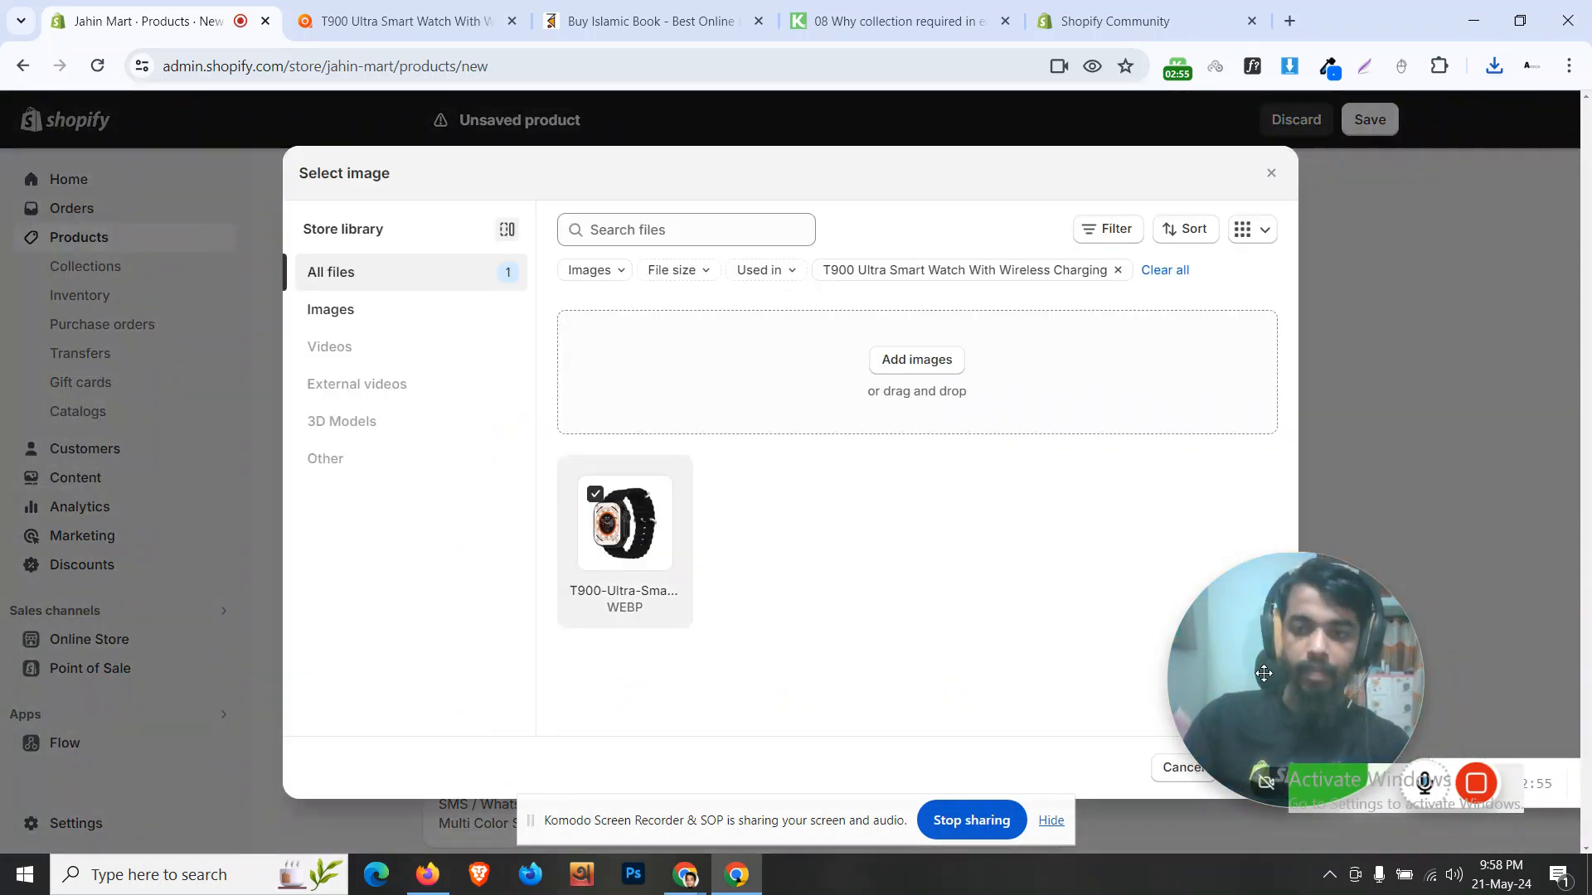
pyautogui.moveTo(1263, 673); pyautogui.dragTo(1357, 511)
pyautogui.click(1252, 768)
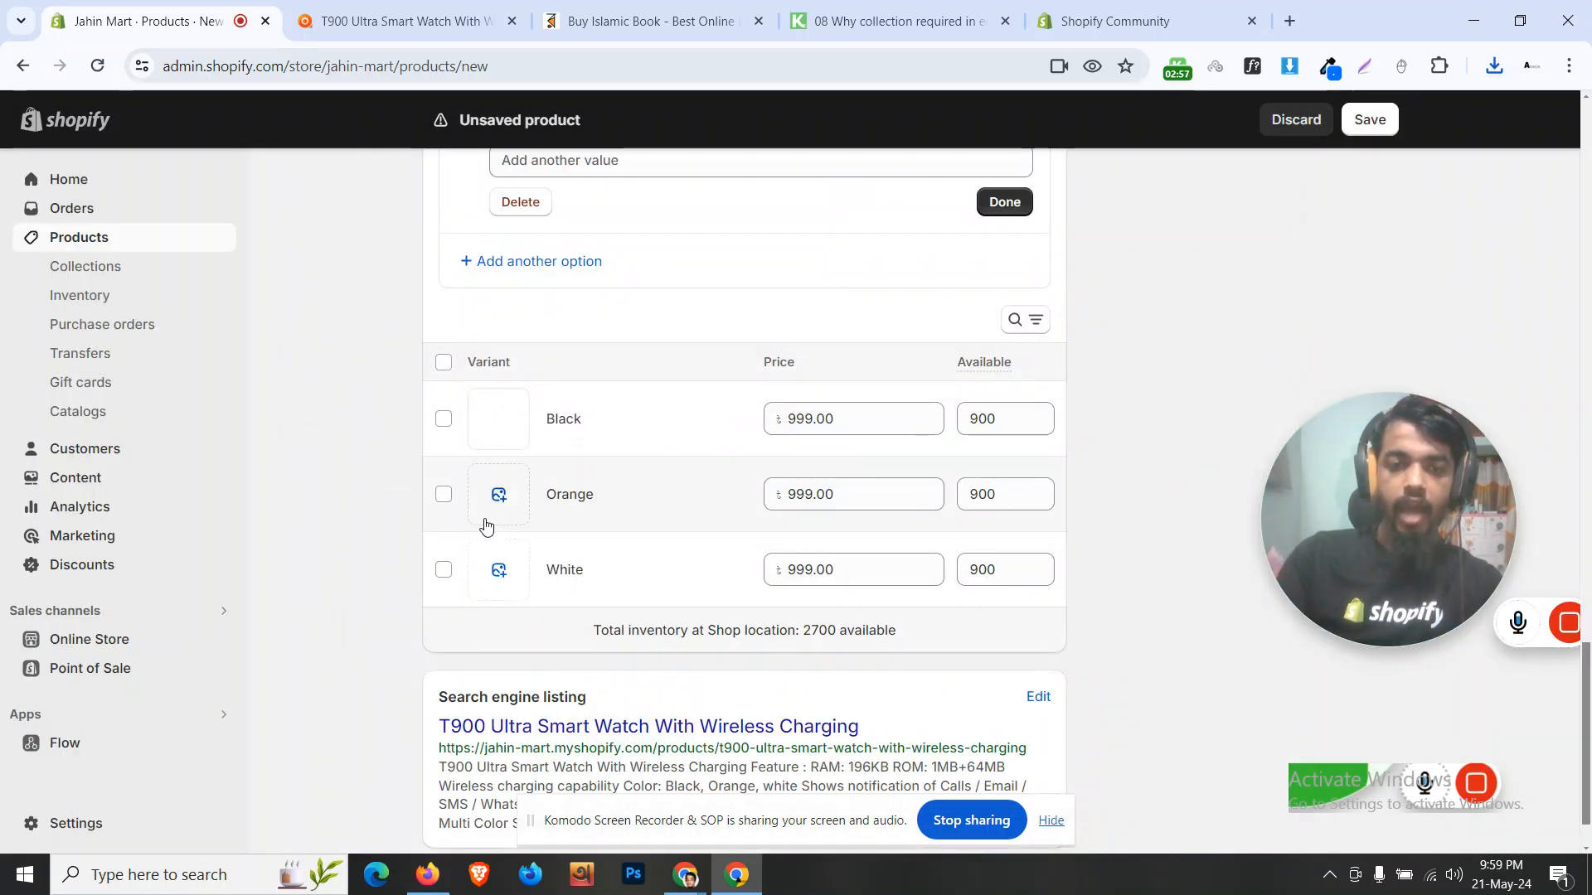
# Step: Upload t900-orange_jpeg.webp from Downloads and assign it as the Orange variant's image
pyautogui.click(503, 497)
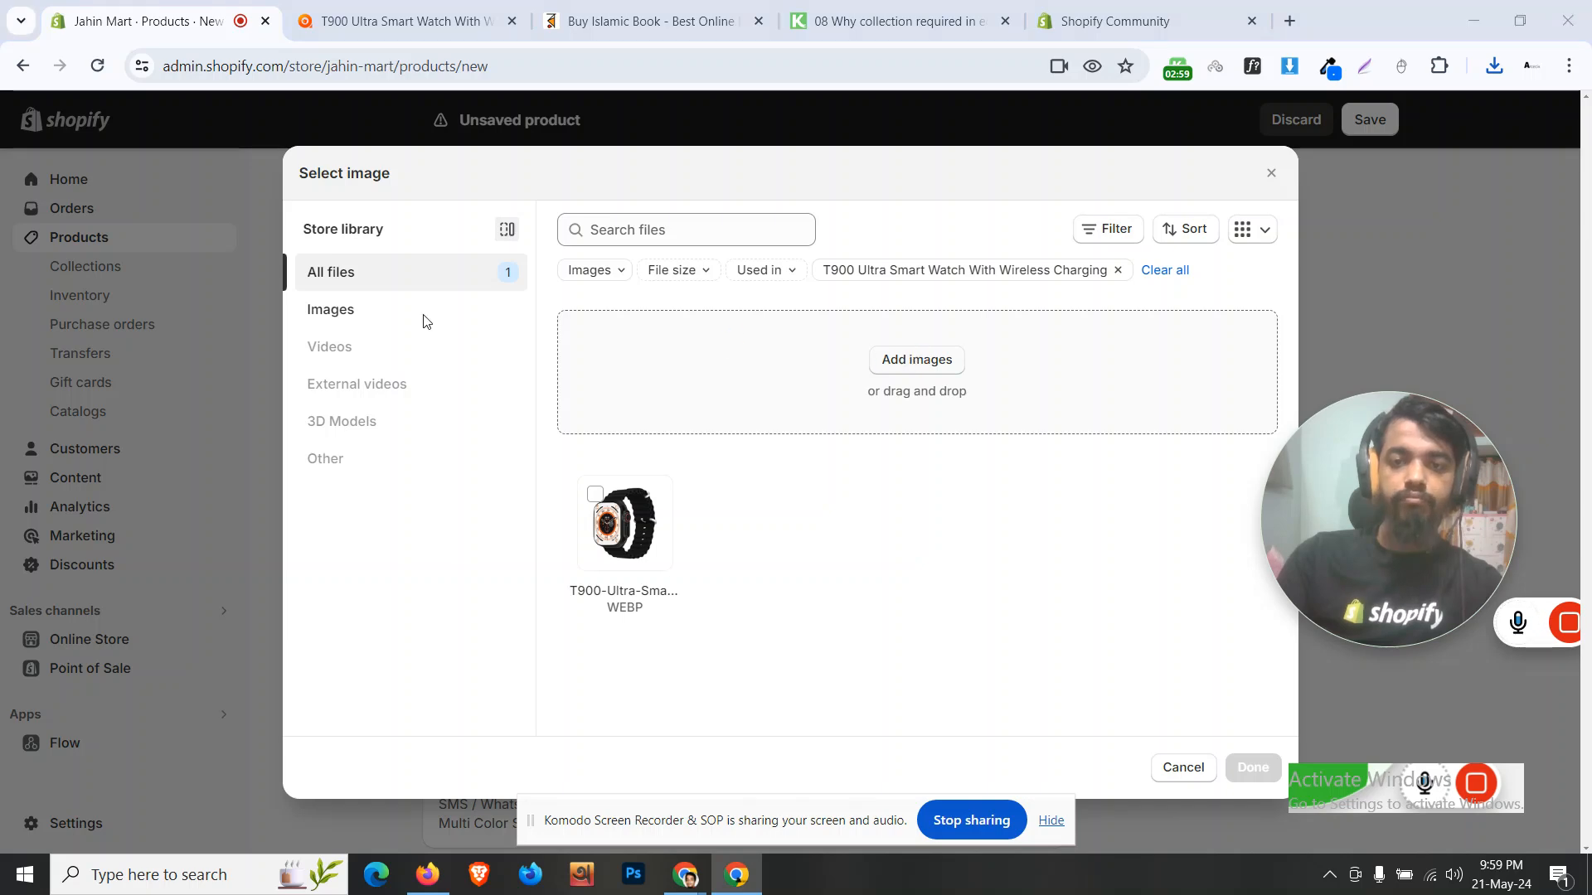
pyautogui.click(380, 226)
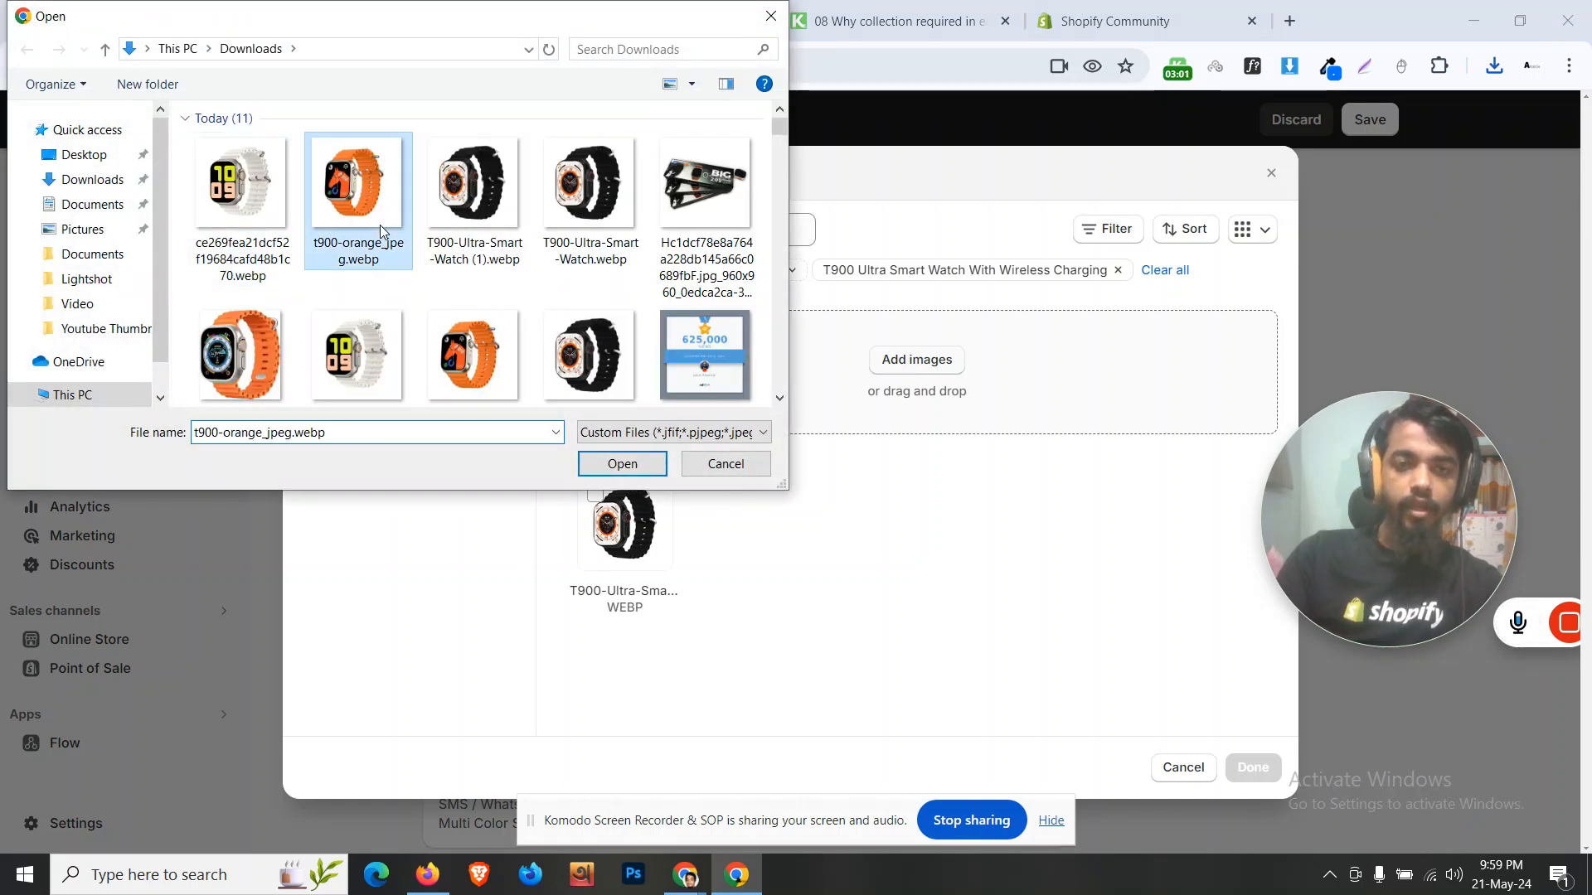
pyautogui.click(623, 464)
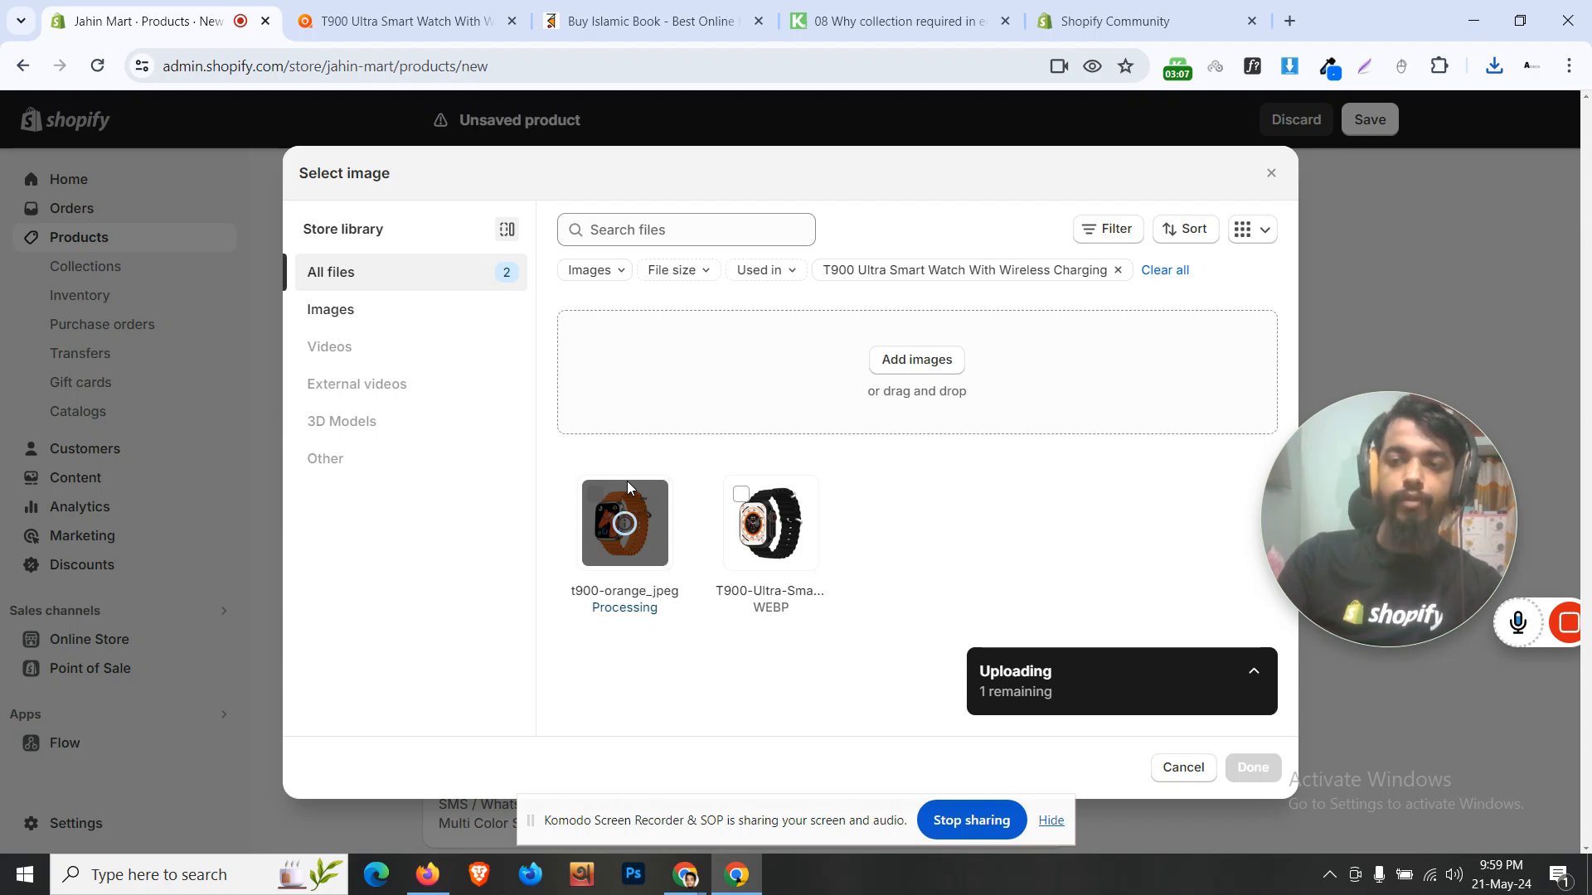
pyautogui.click(1246, 771)
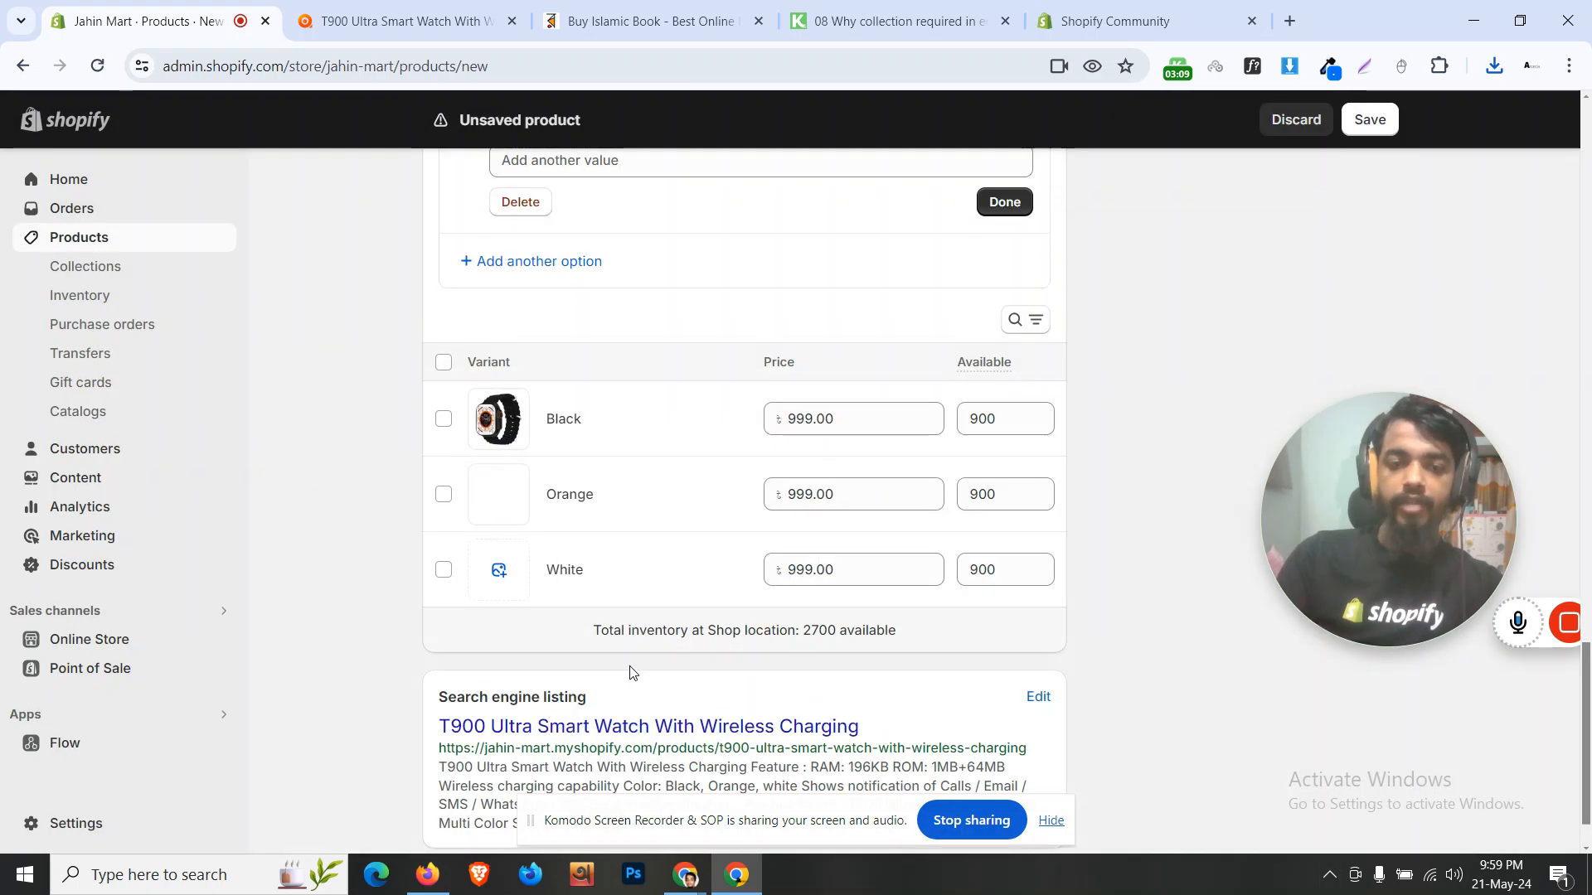
# Step: Upload the white watch image ce269fea21dcf52f19684cafd48b1c70.webp from Downloads and assign it to the White variant
pyautogui.click(508, 568)
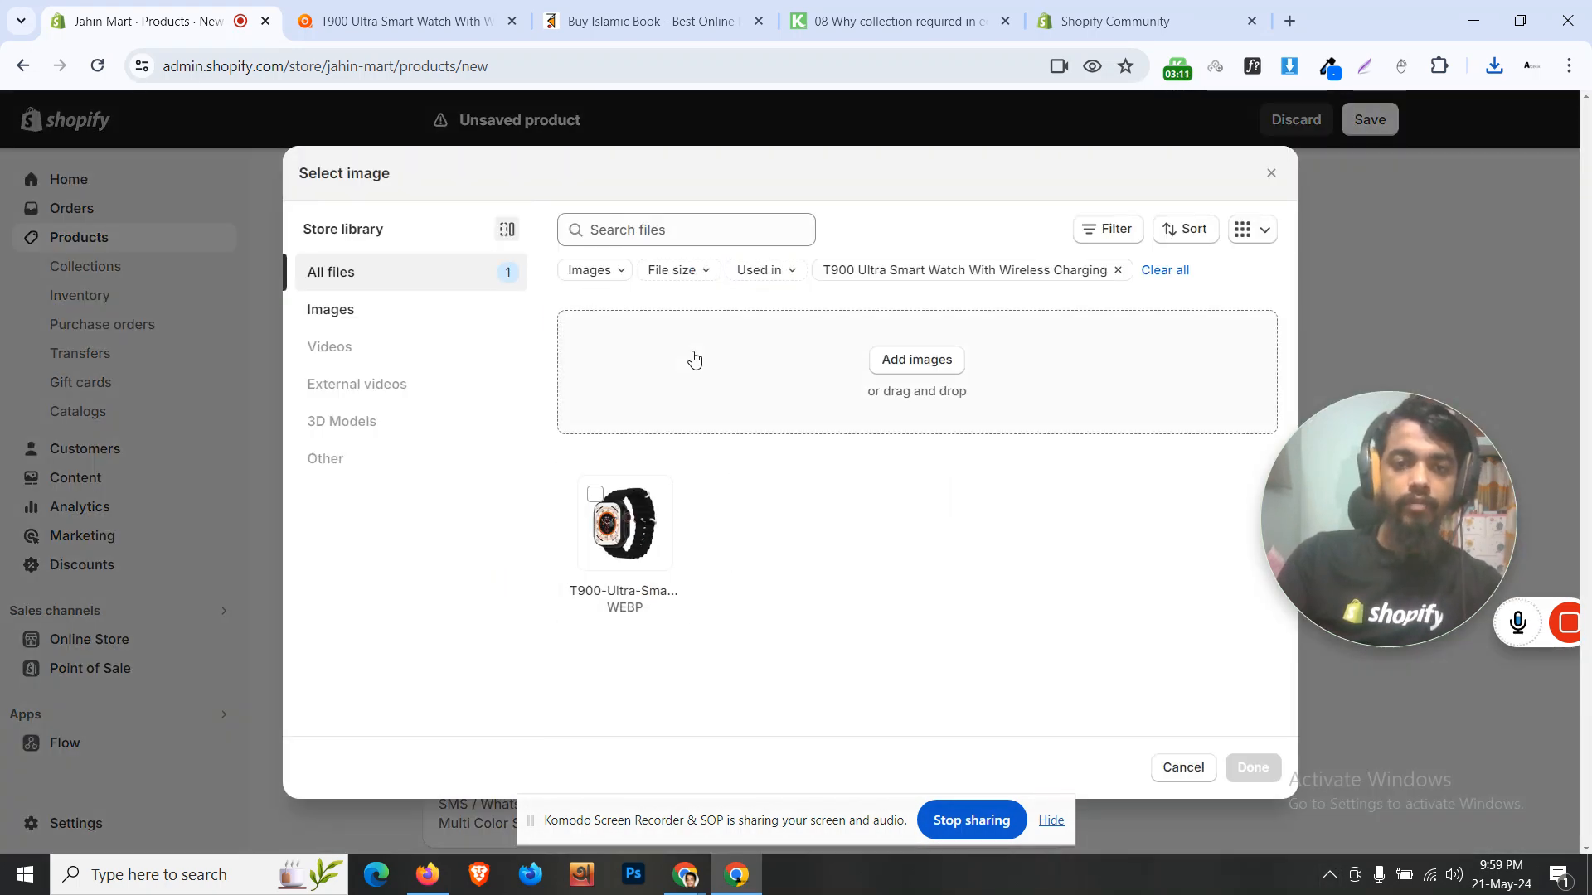
pyautogui.click(856, 368)
pyautogui.click(242, 191)
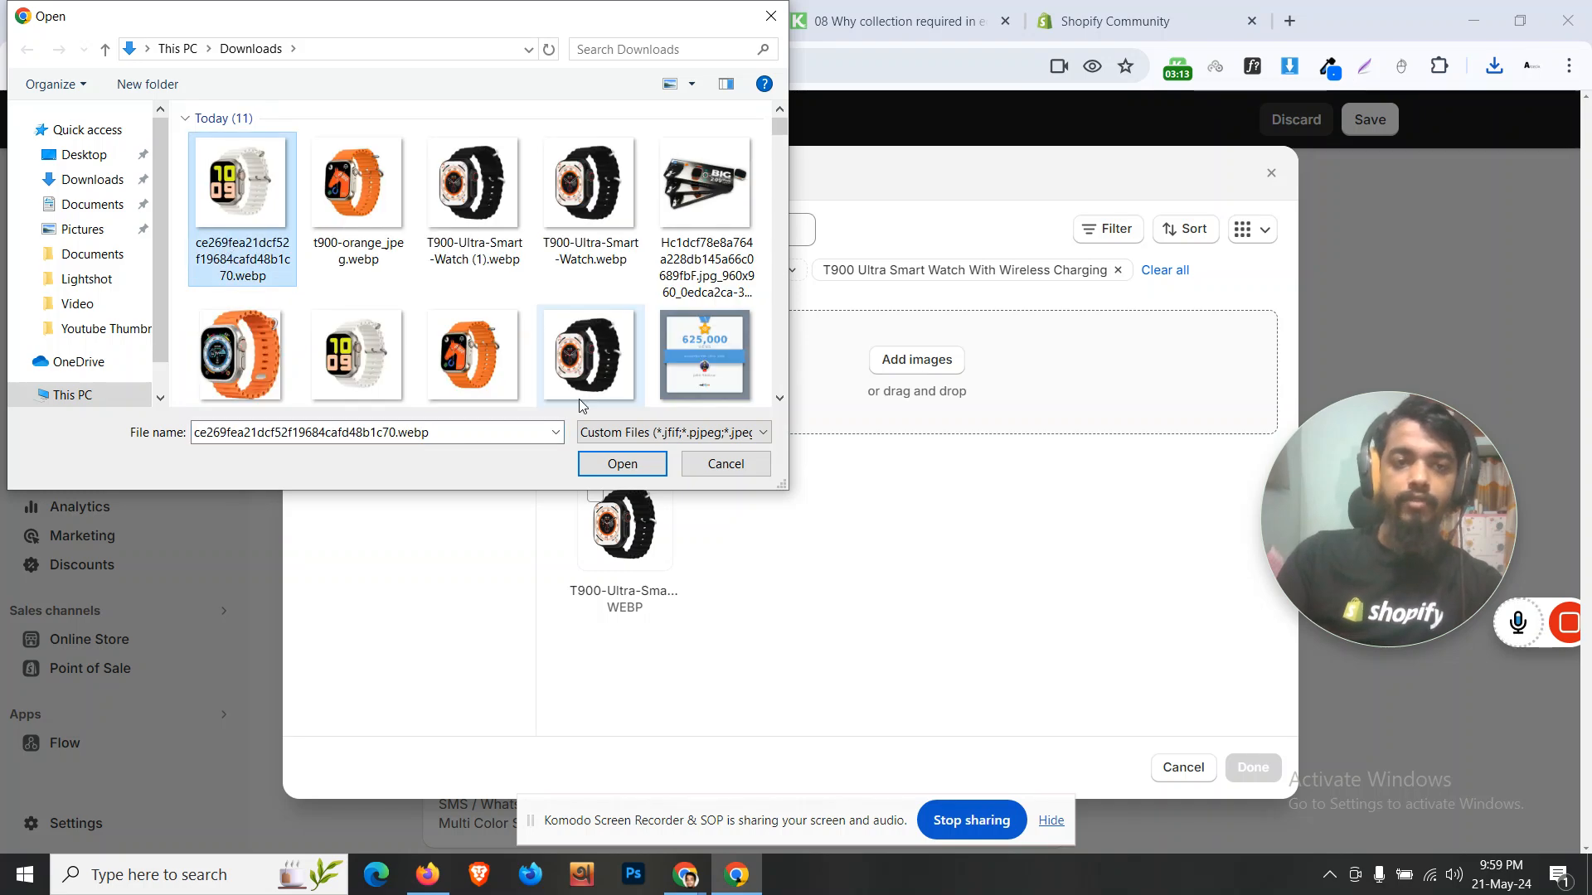
pyautogui.click(623, 464)
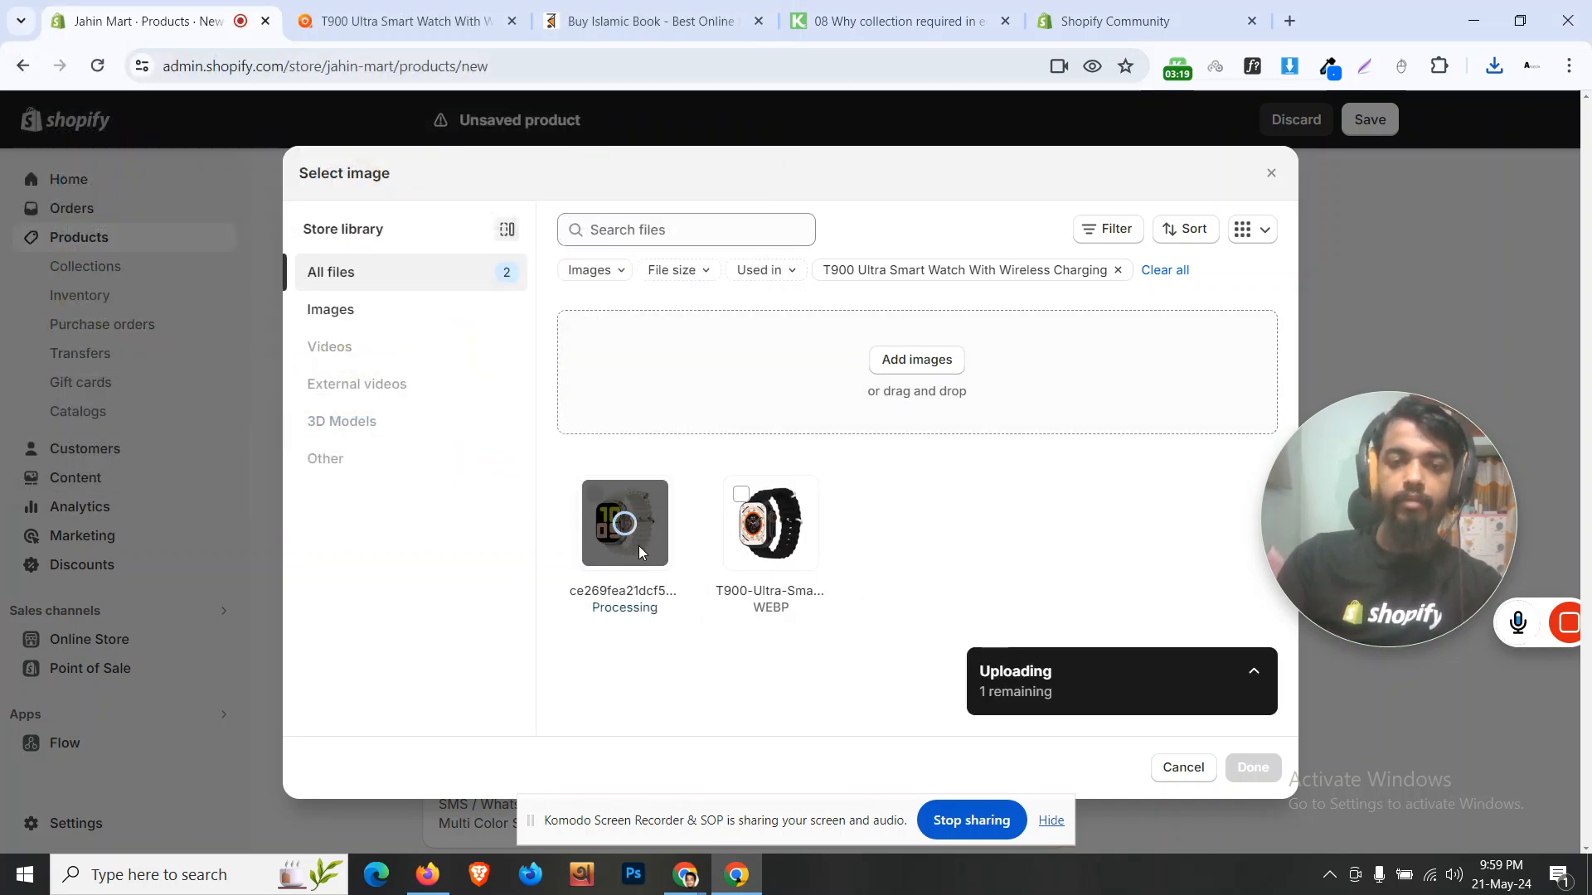
pyautogui.click(1250, 767)
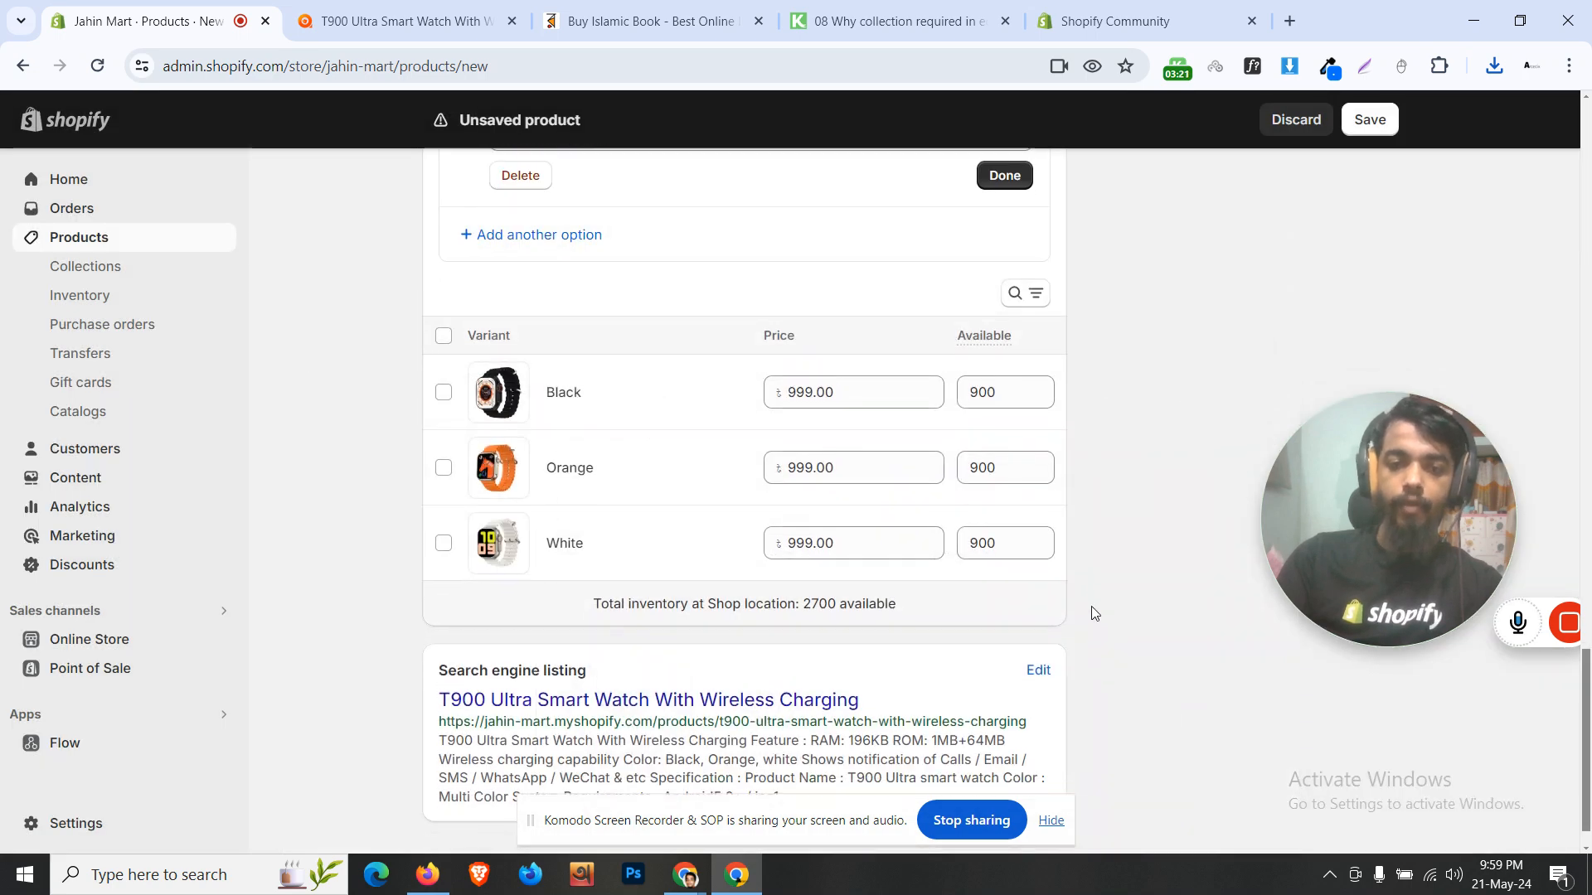
# Step: Review the completed product form and its Active status, and save the new product
pyautogui.scroll(6, 1094, 614)
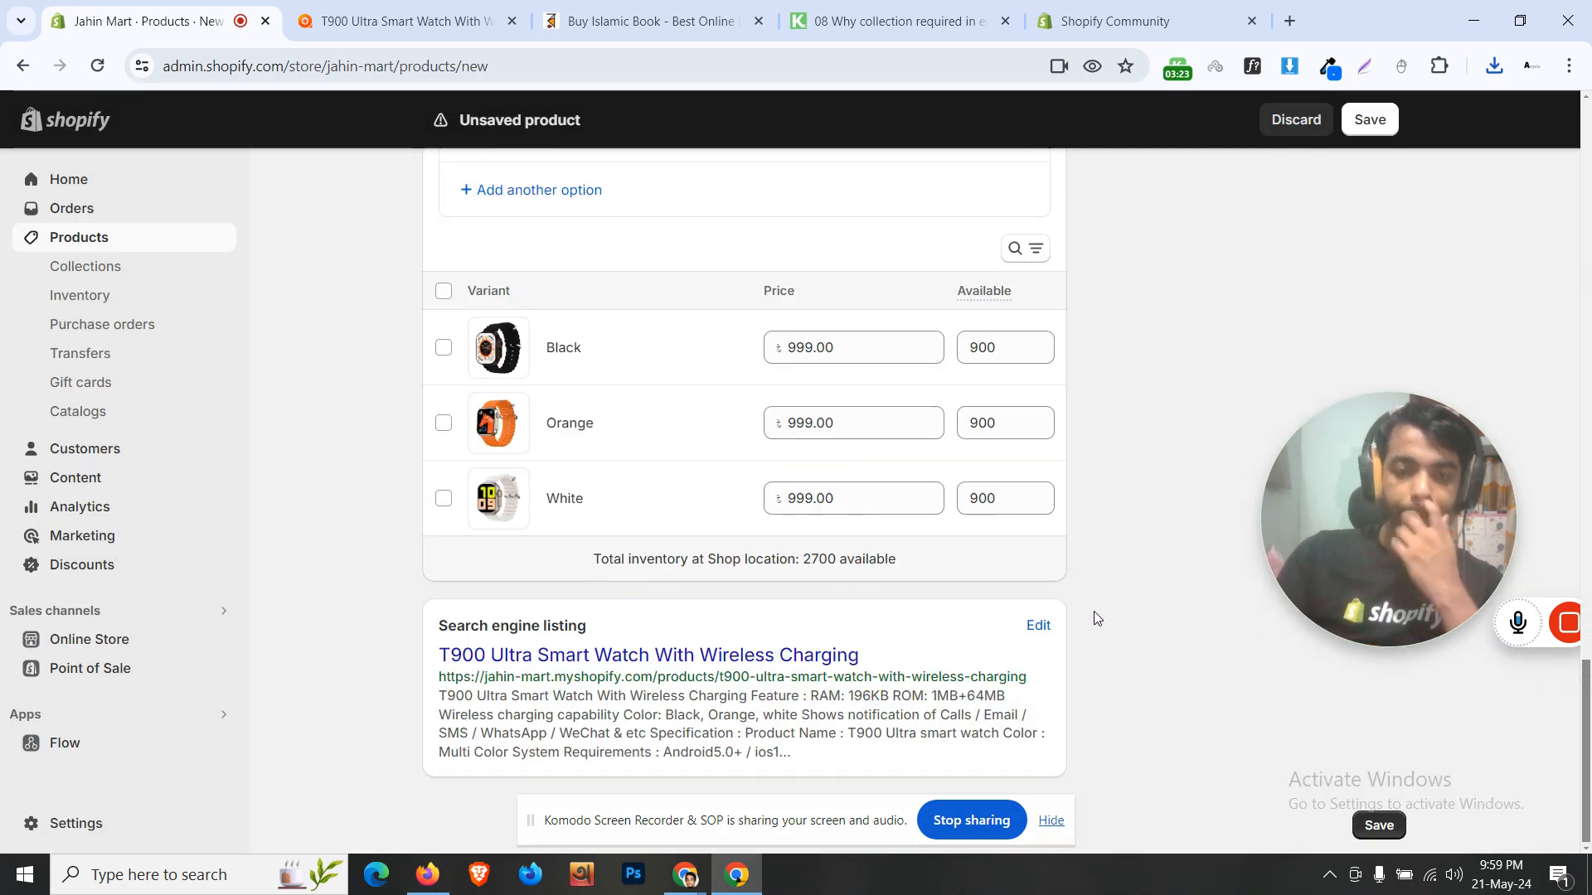
pyautogui.scroll(10, 1095, 615)
pyautogui.scroll(4, 1094, 618)
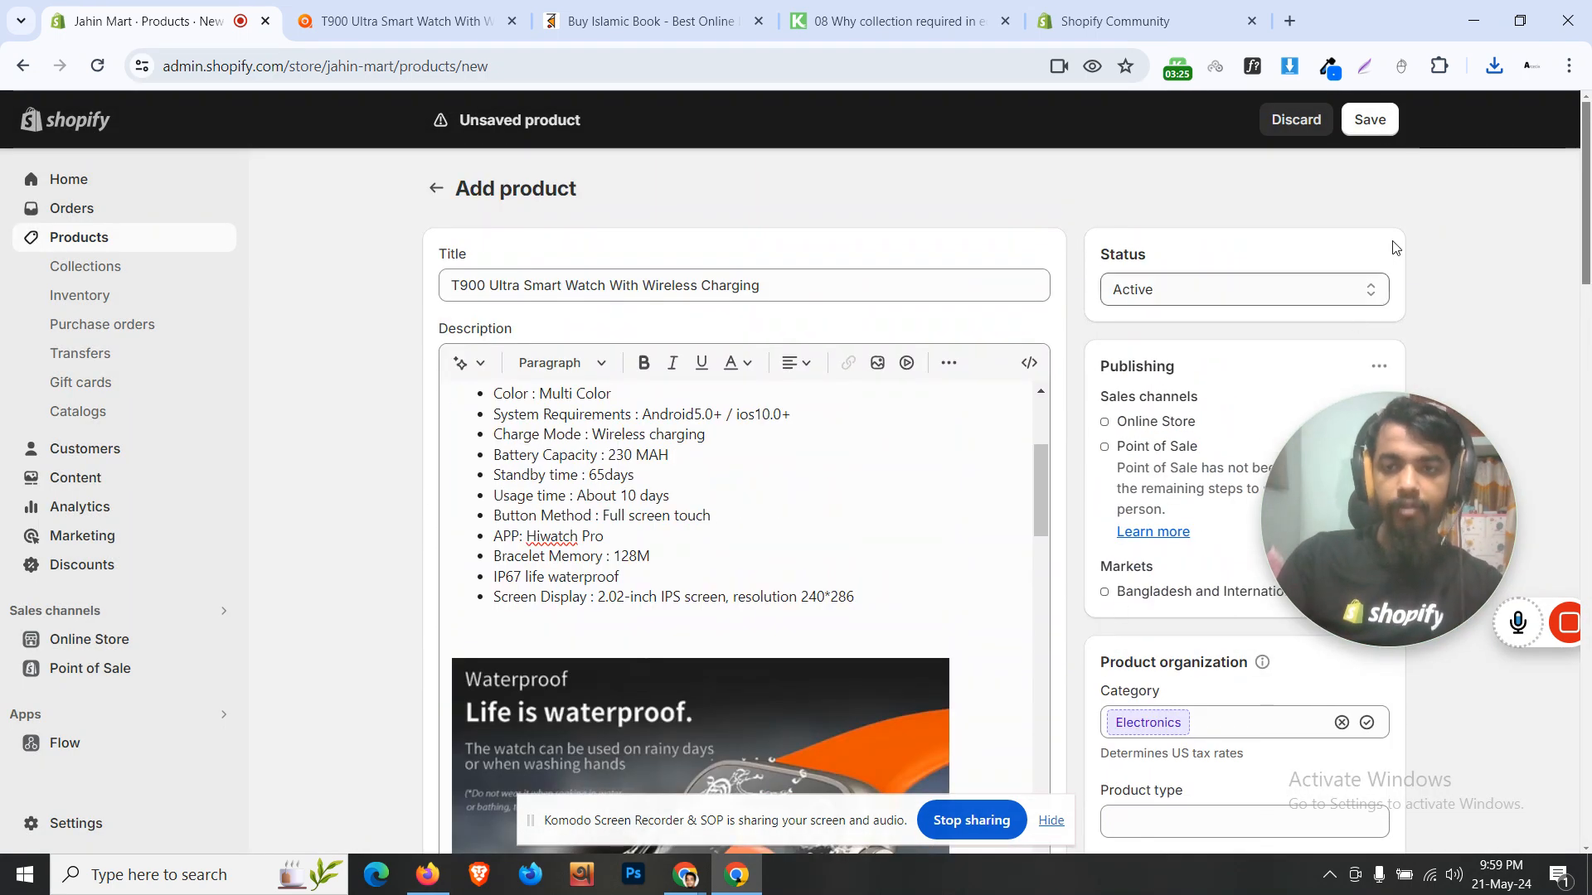
pyautogui.click(1254, 292)
pyautogui.scroll(-10, 1219, 356)
pyautogui.scroll(10, 1218, 355)
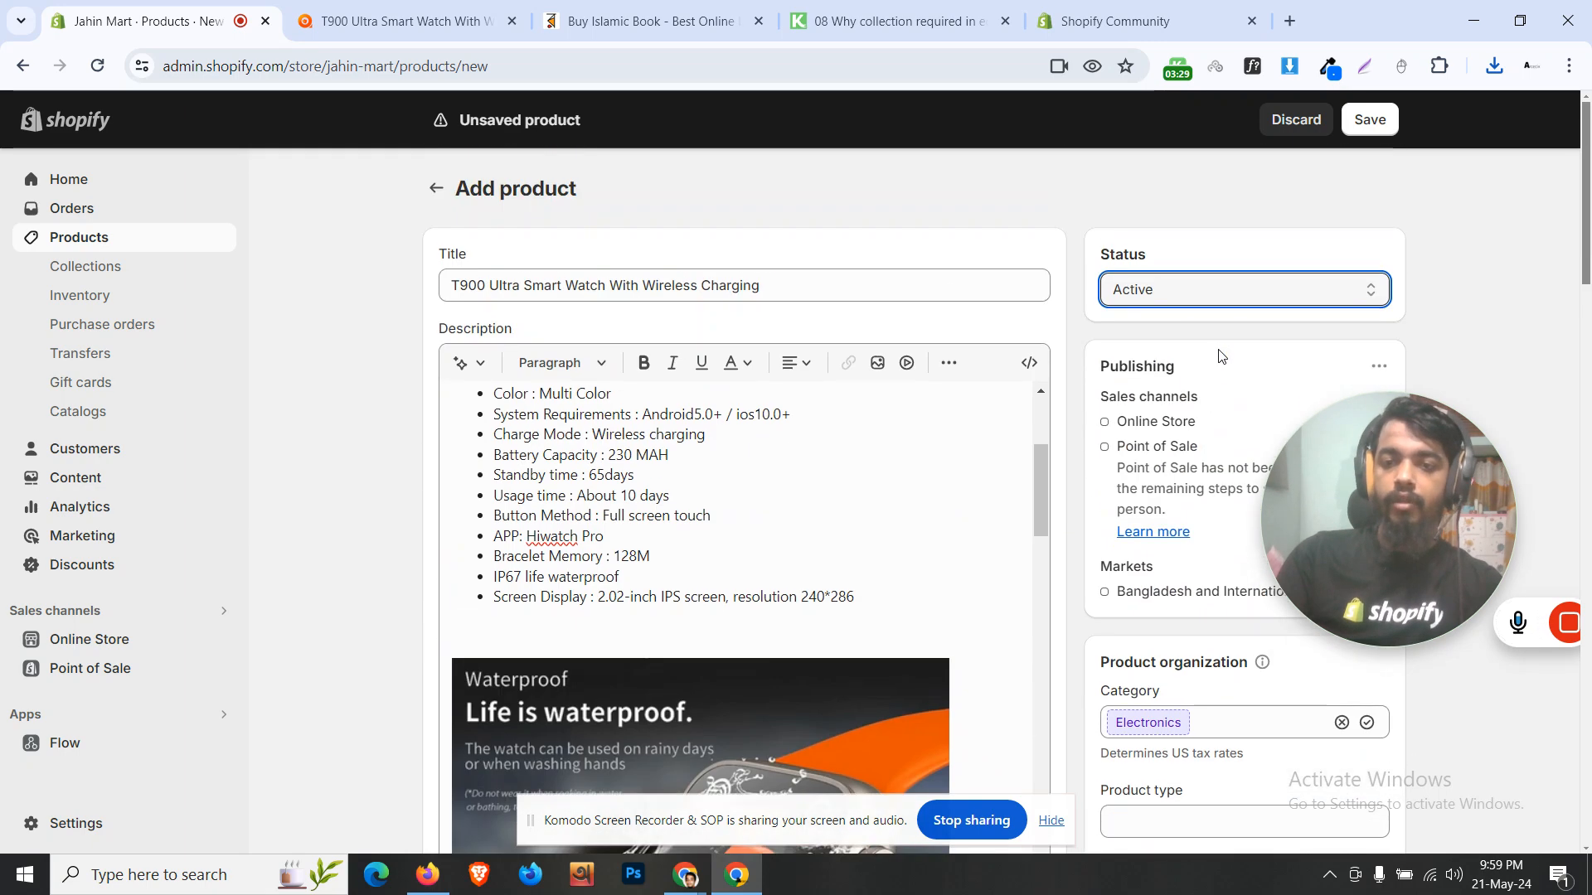
pyautogui.click(1370, 120)
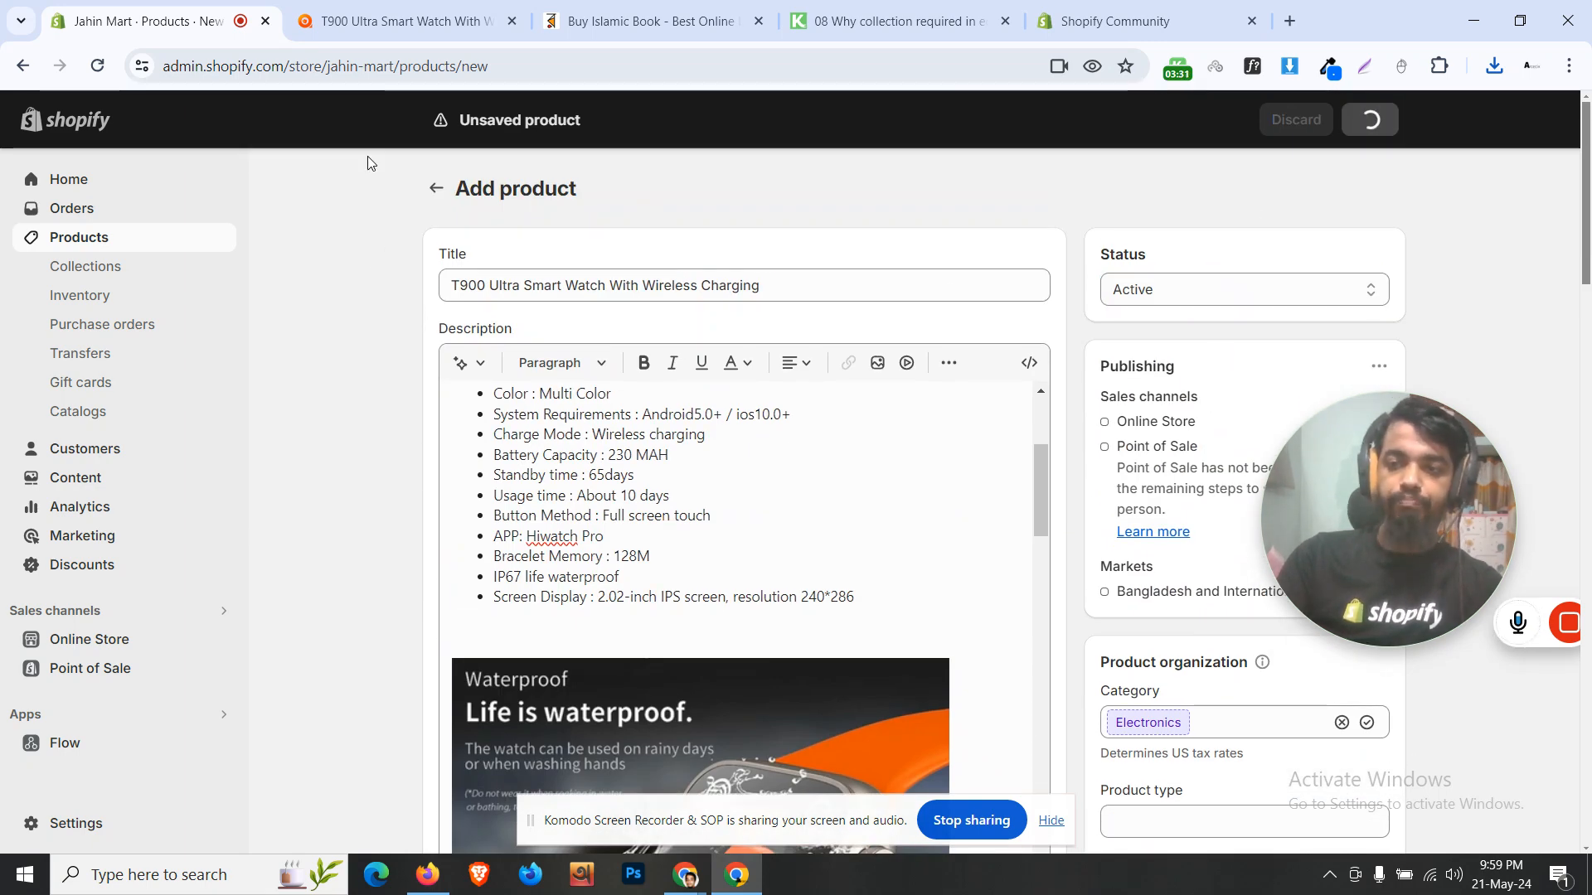
# Step: Return the OthoiMart site to its Watches collection, and review the saved T900 product's description, media and colour variants in Shopify
pyautogui.click(337, 7)
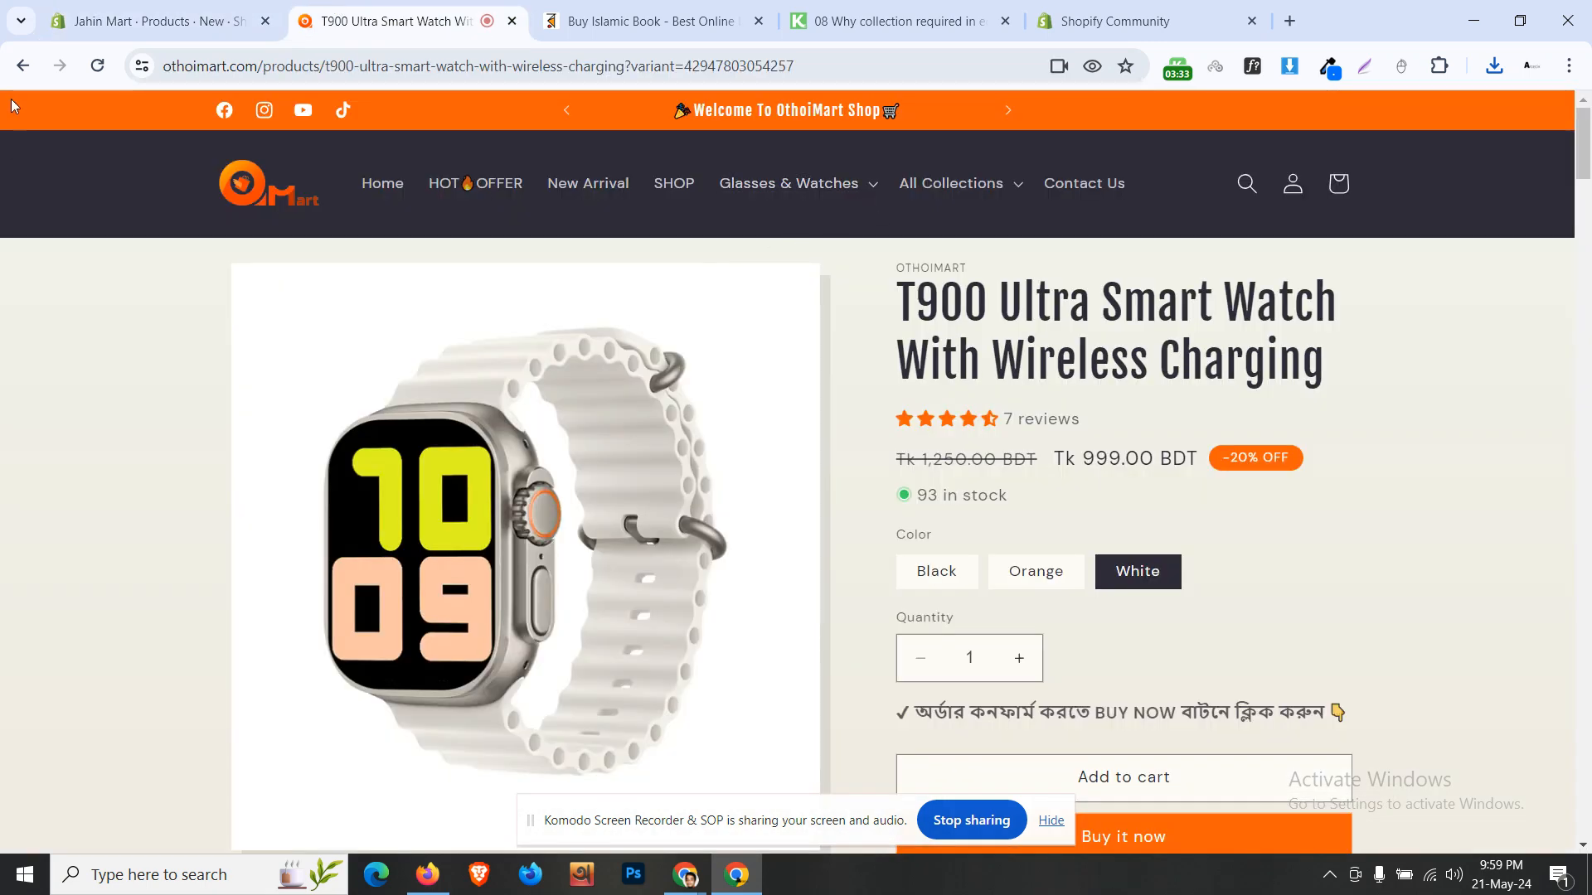
pyautogui.click(22, 65)
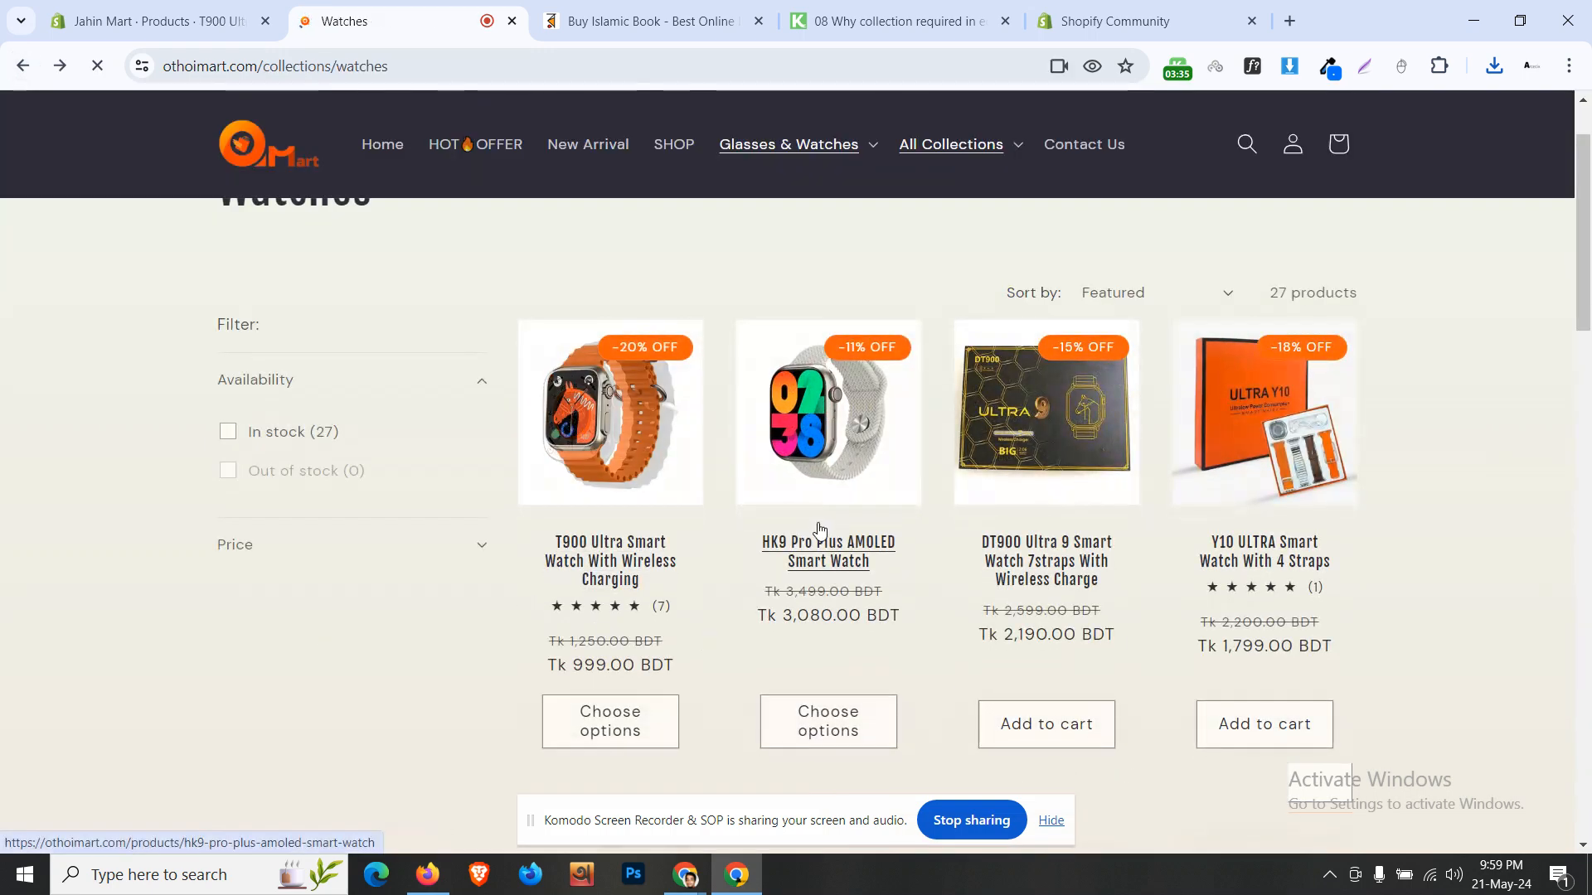
pyautogui.click(157, 21)
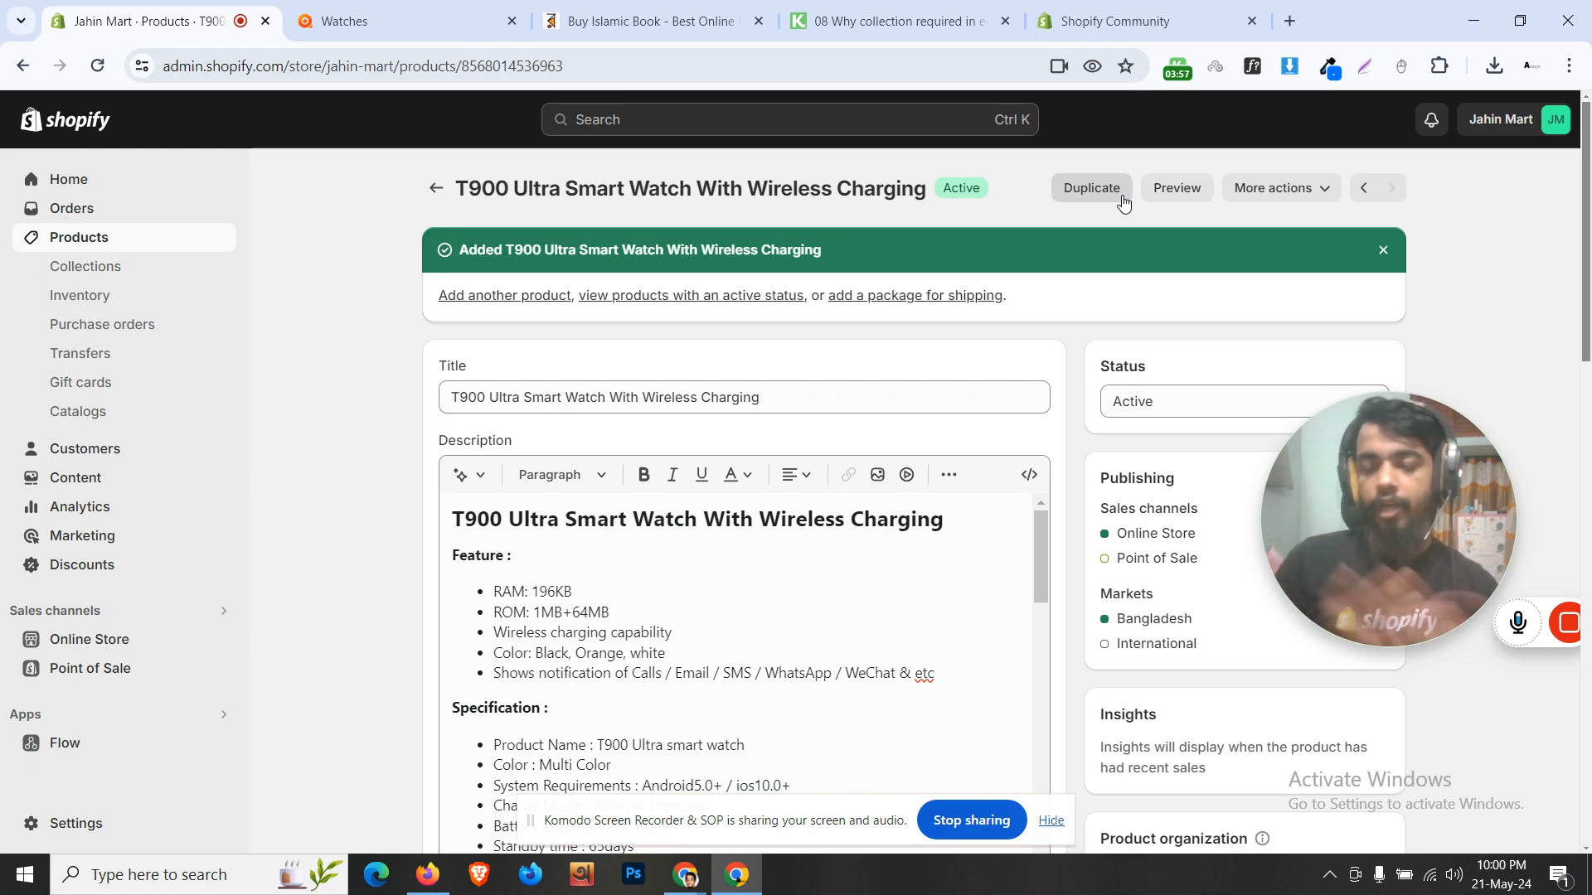
pyautogui.scroll(-3, 737, 663)
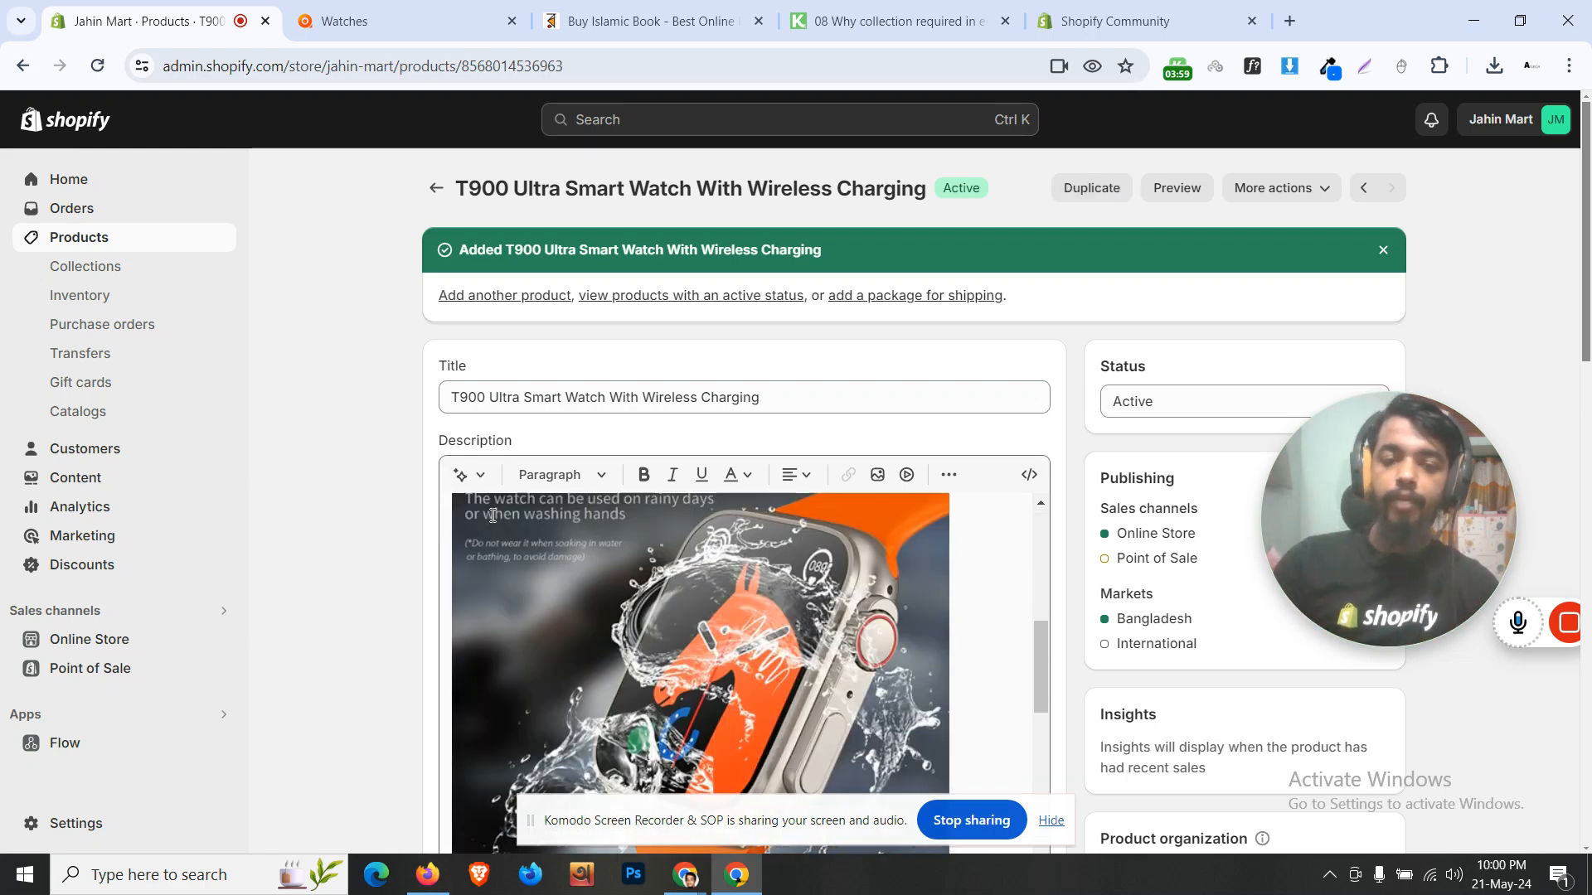
pyautogui.scroll(-10, 291, 589)
pyautogui.scroll(-3, 292, 585)
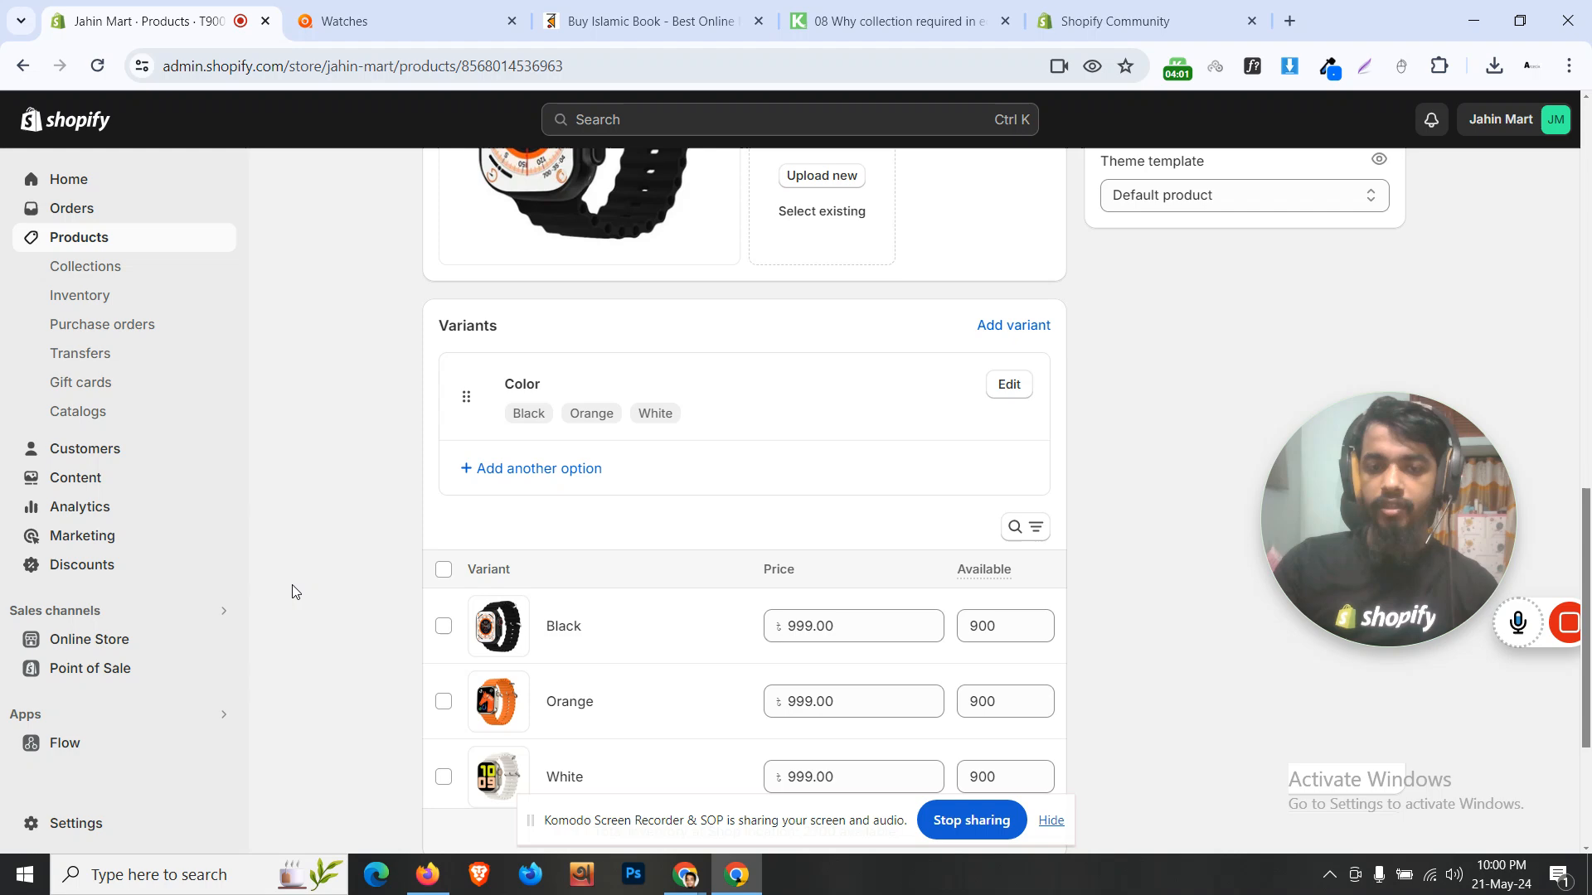
# Step: Start duplicating the T900 product, and copy the title of the HK9 Pro Plus AMOLED Smart Watch from OthoiMart's Watches collection
pyautogui.scroll(10, 292, 585)
pyautogui.scroll(3, 293, 585)
pyautogui.scroll(10, 514, 566)
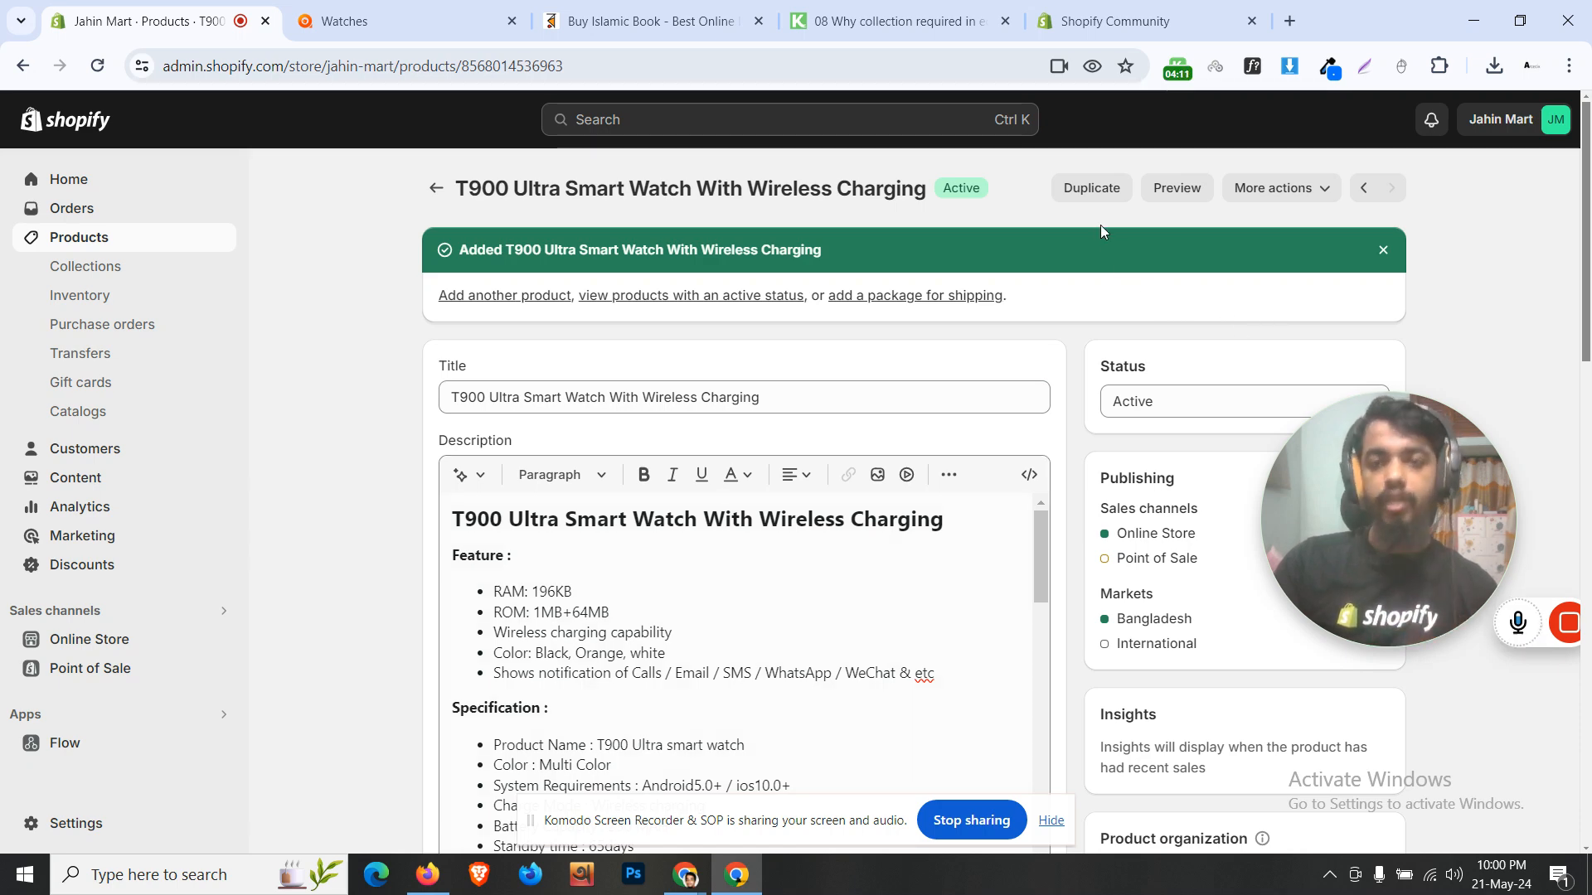
pyautogui.click(1097, 194)
pyautogui.click(468, 9)
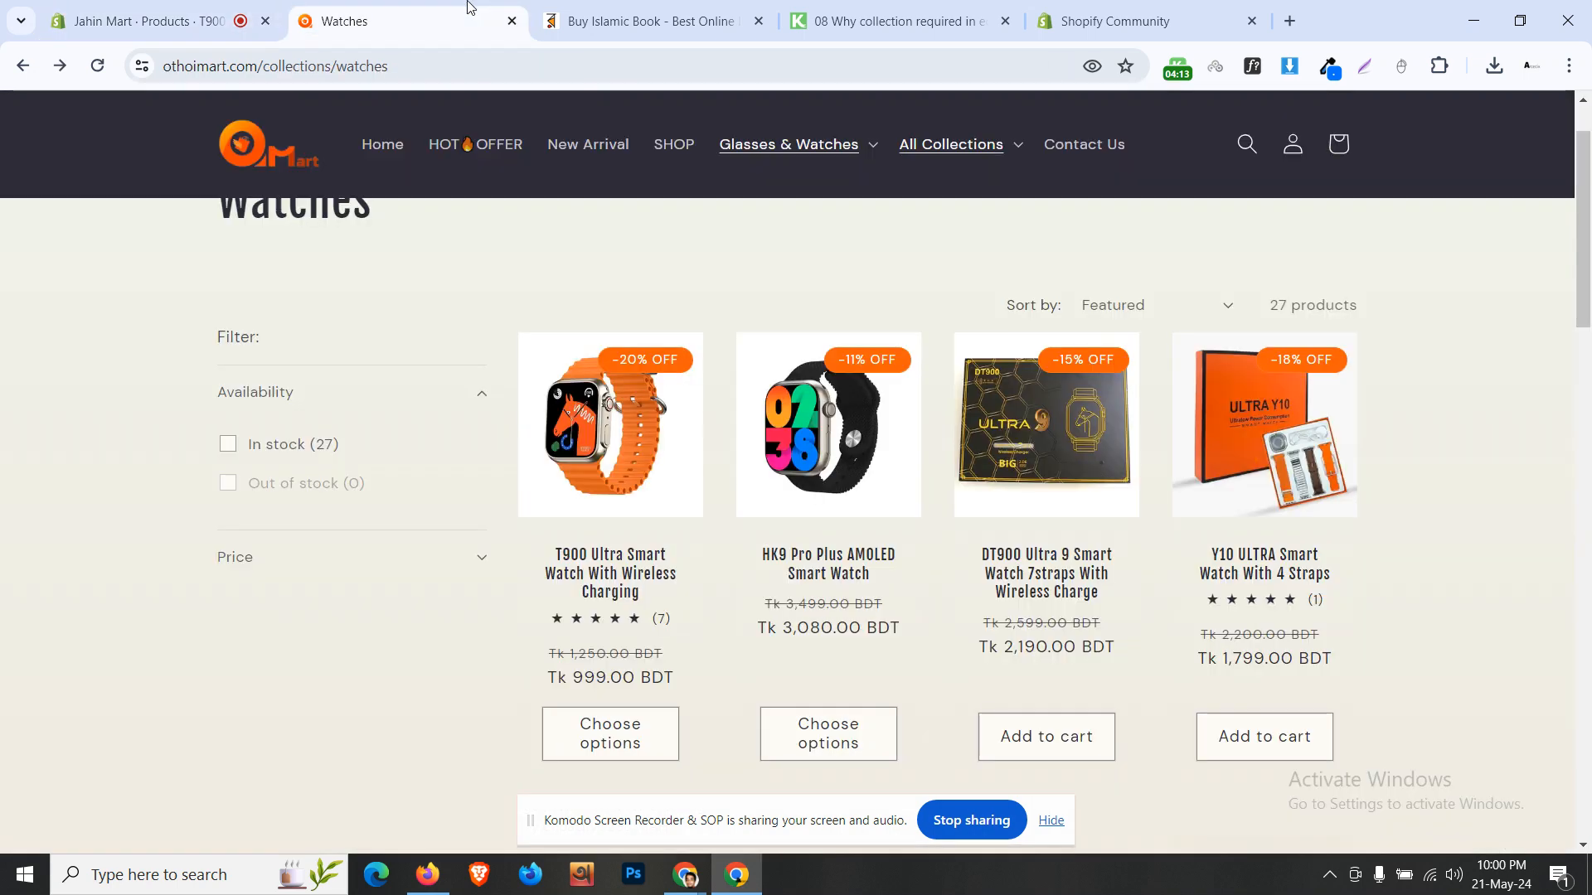
pyautogui.click(796, 465)
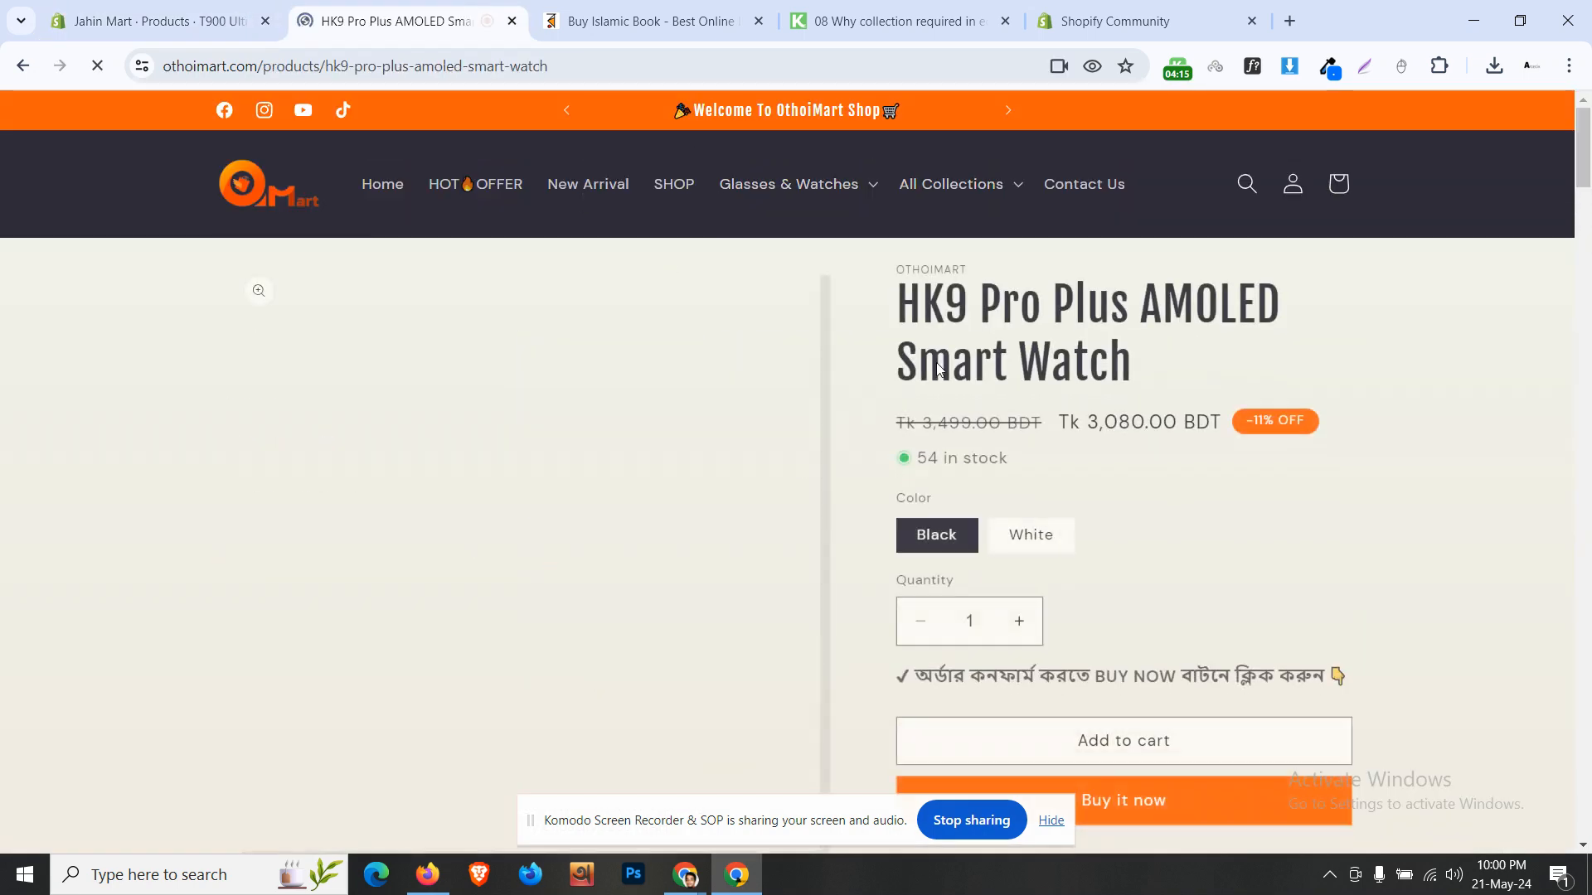
pyautogui.tripleClick(980, 316)
pyautogui.hotkey('ctrl', 'c')
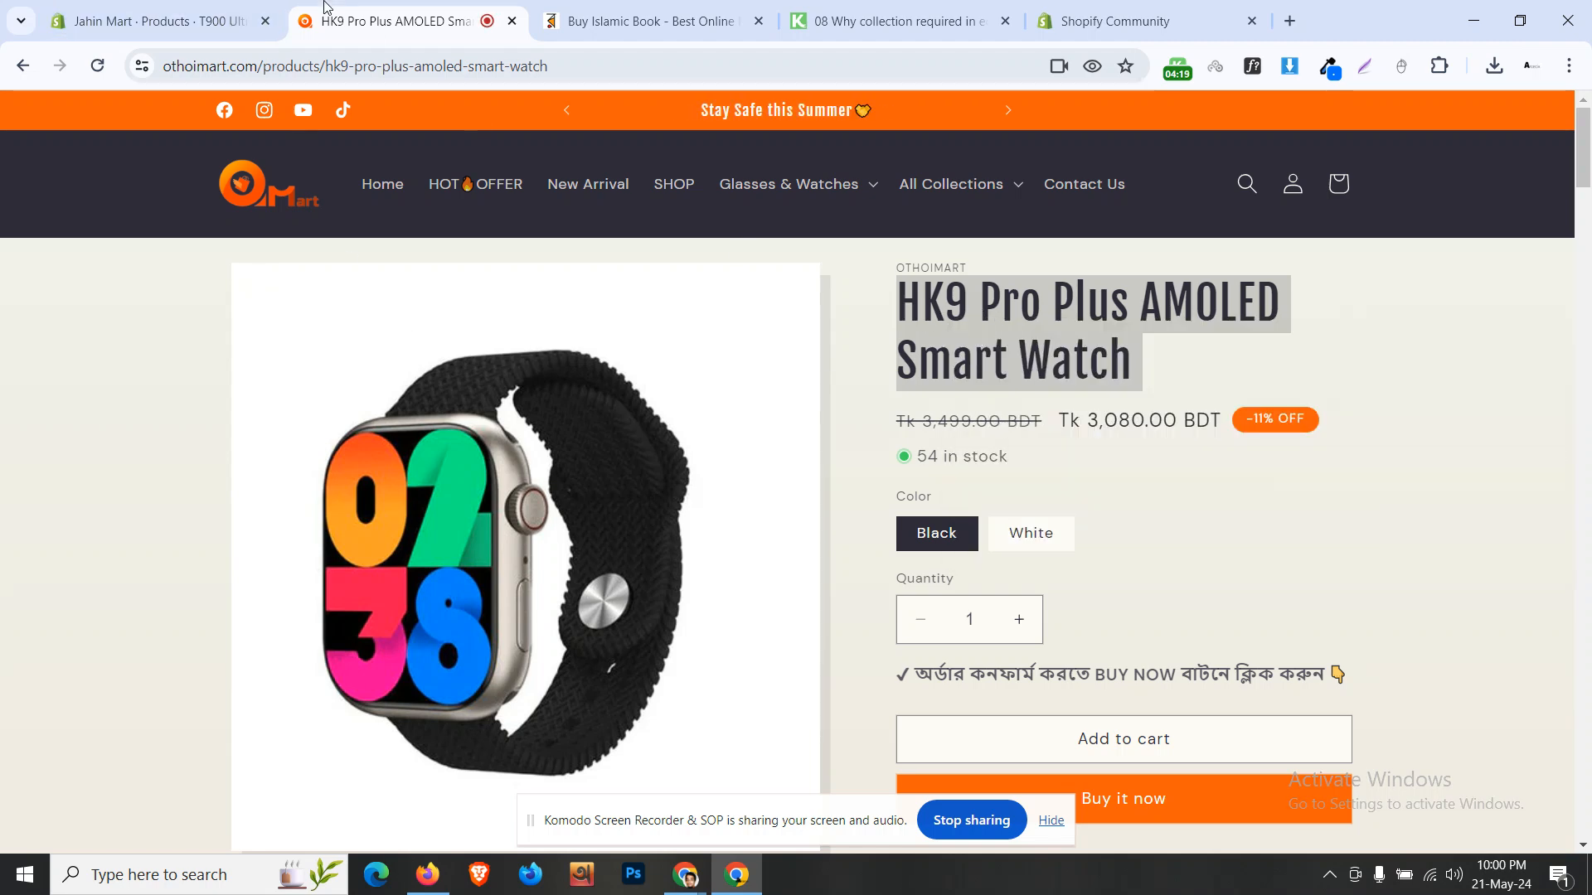
# Step: Duplicate the T900 product in Shopify as HK9 Pro Plus AMOLED Smart Watch, excluding images and setting it as active
pyautogui.click(149, 21)
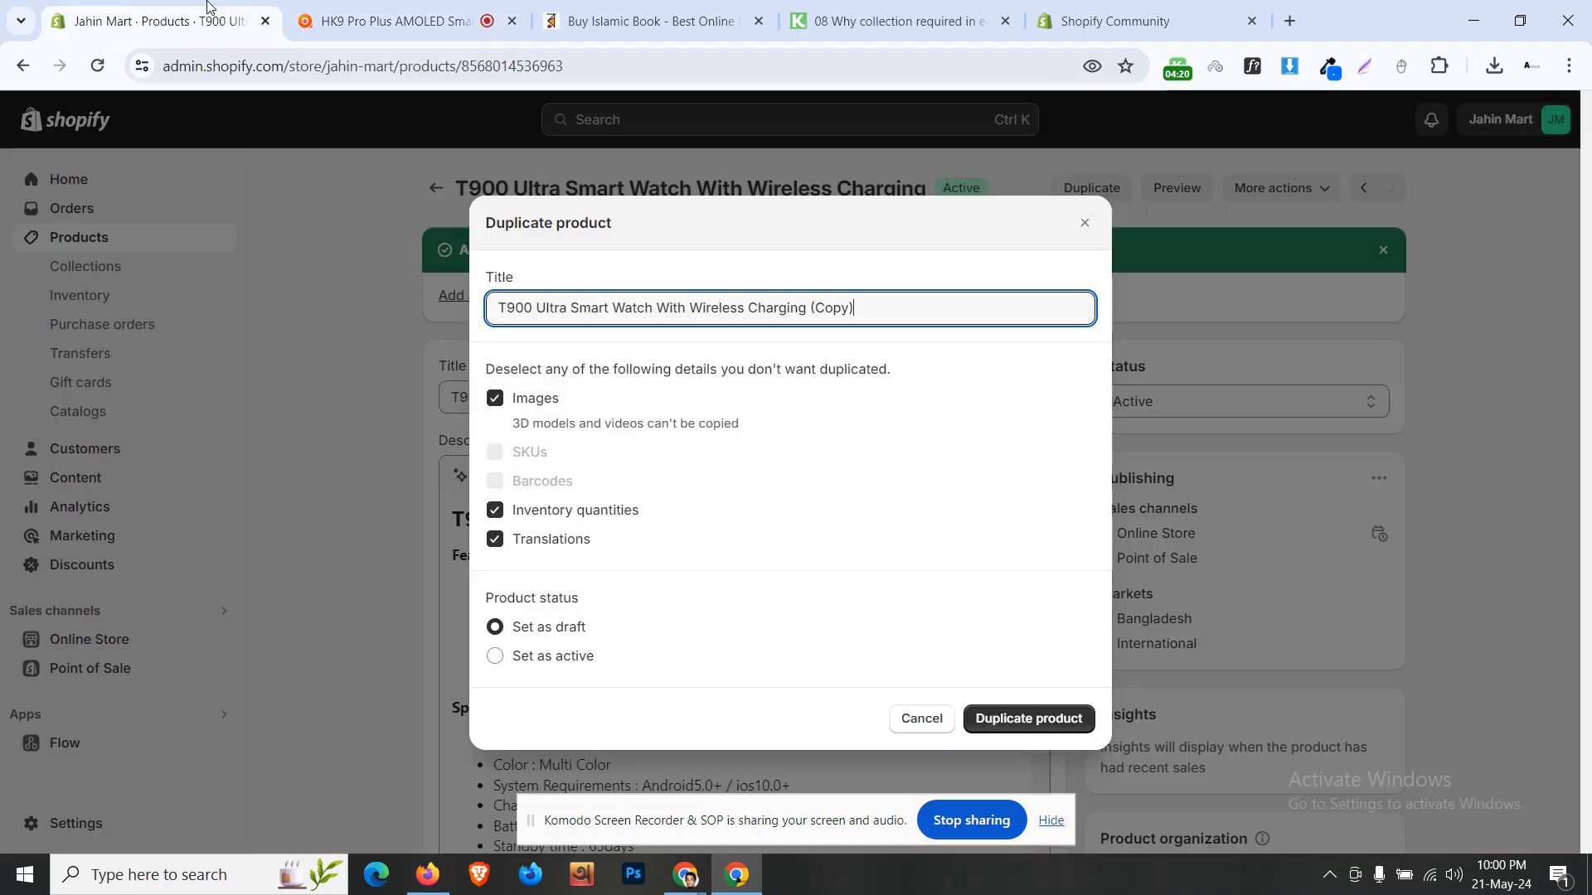
pyautogui.tripleClick(966, 323)
pyautogui.hotkey('ctrl', 'v')
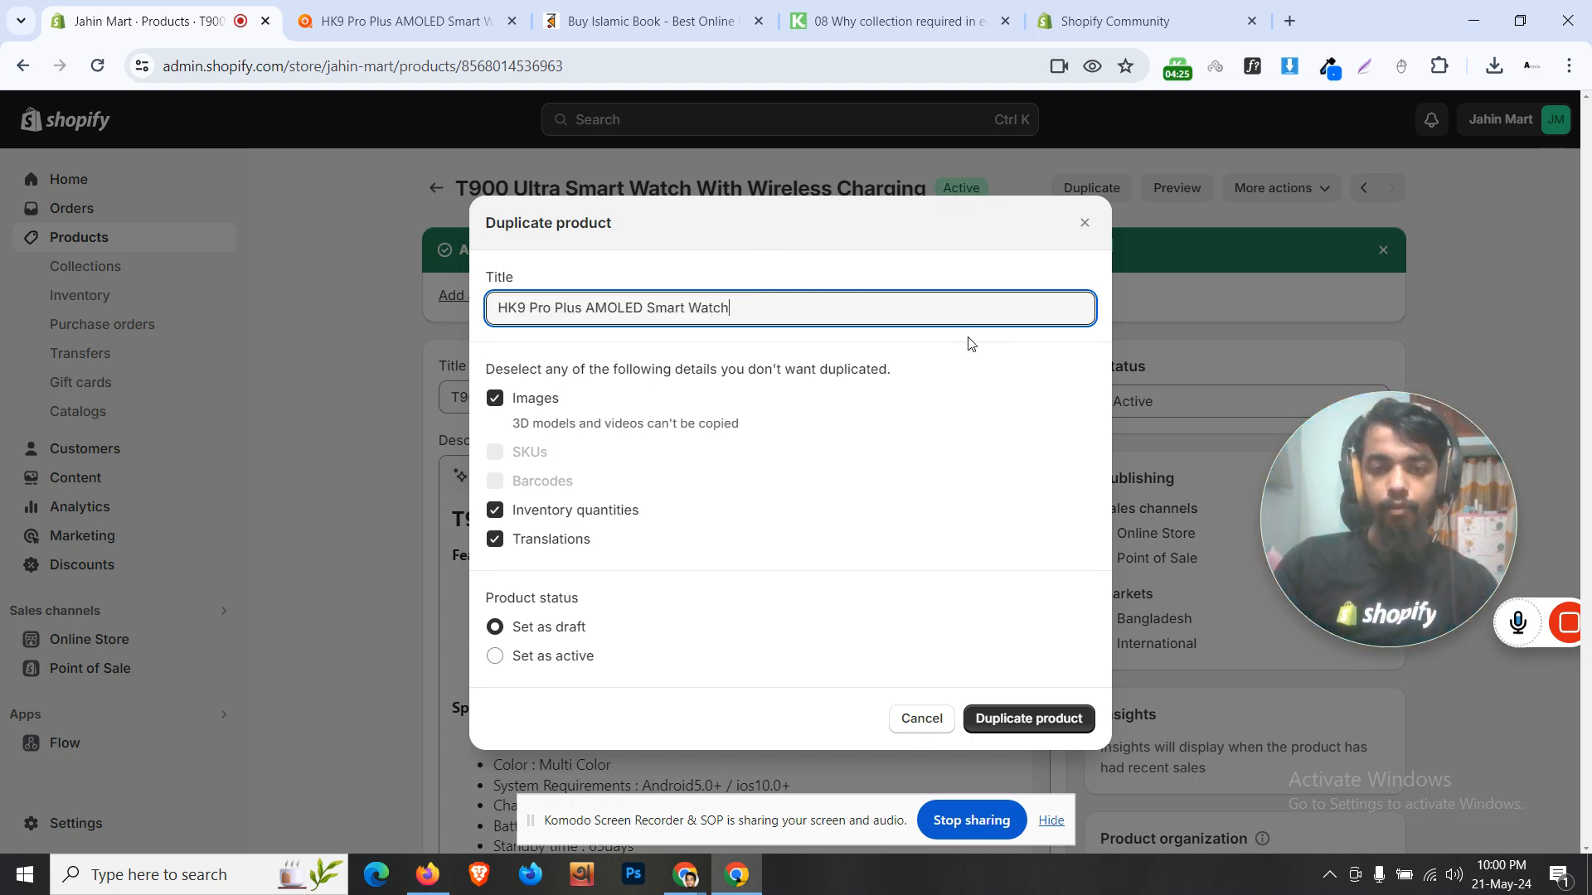
pyautogui.click(517, 405)
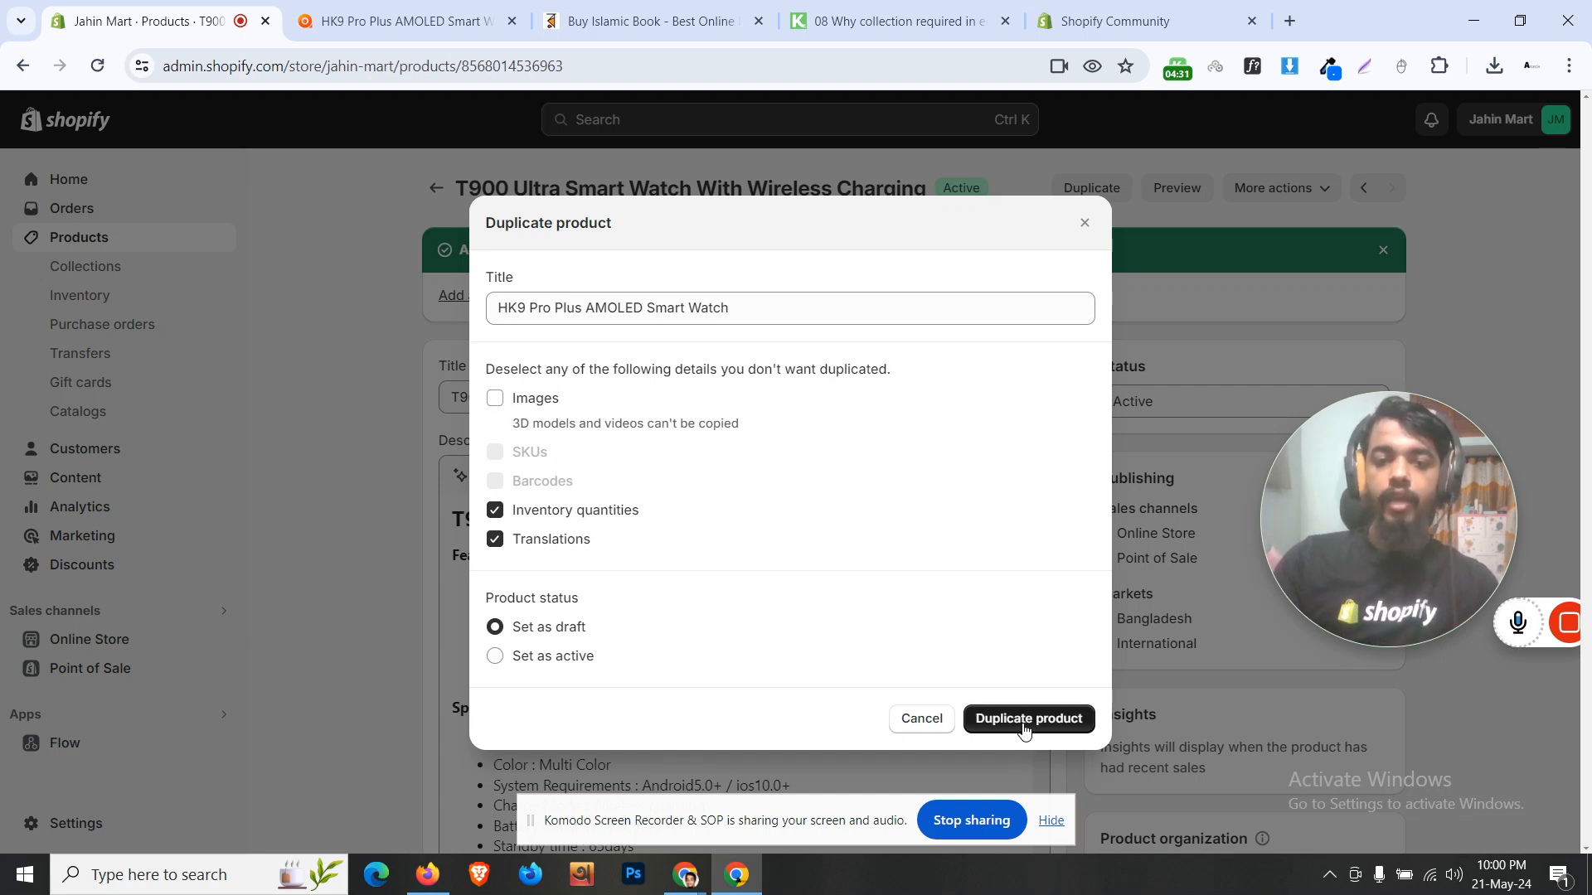
pyautogui.click(560, 659)
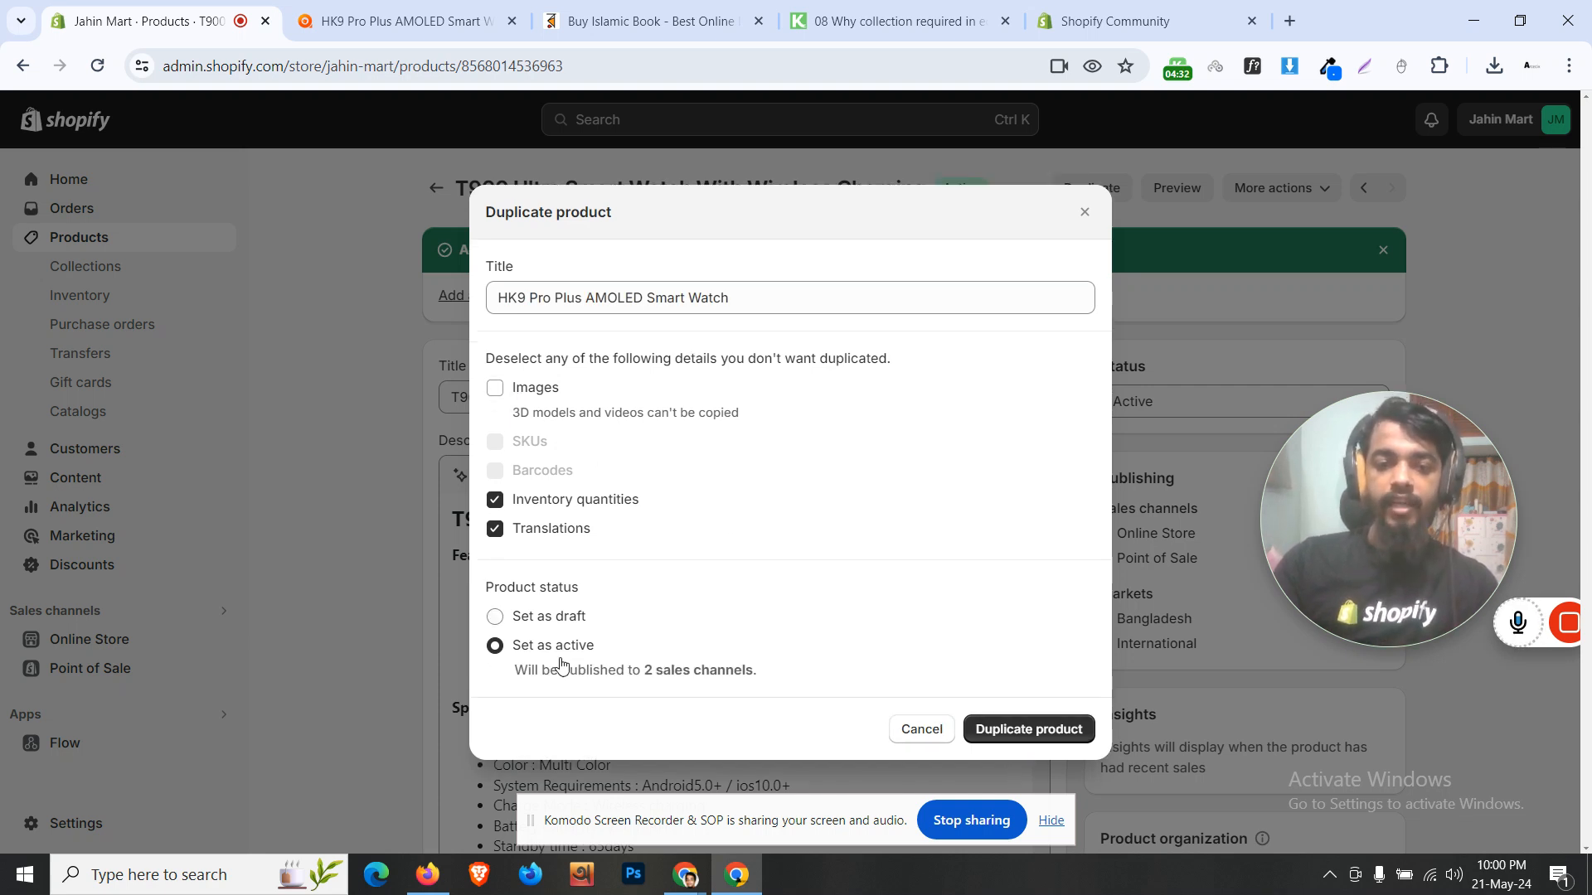
pyautogui.click(1029, 729)
# Step: Save the black HK9 watch image from its OthoiMart page to Downloads as Artboard1_500x_254aa28d-f664-4a9f-bd76-6eead3a79b38.webp
pyautogui.click(414, 23)
pyautogui.rightClick(547, 509)
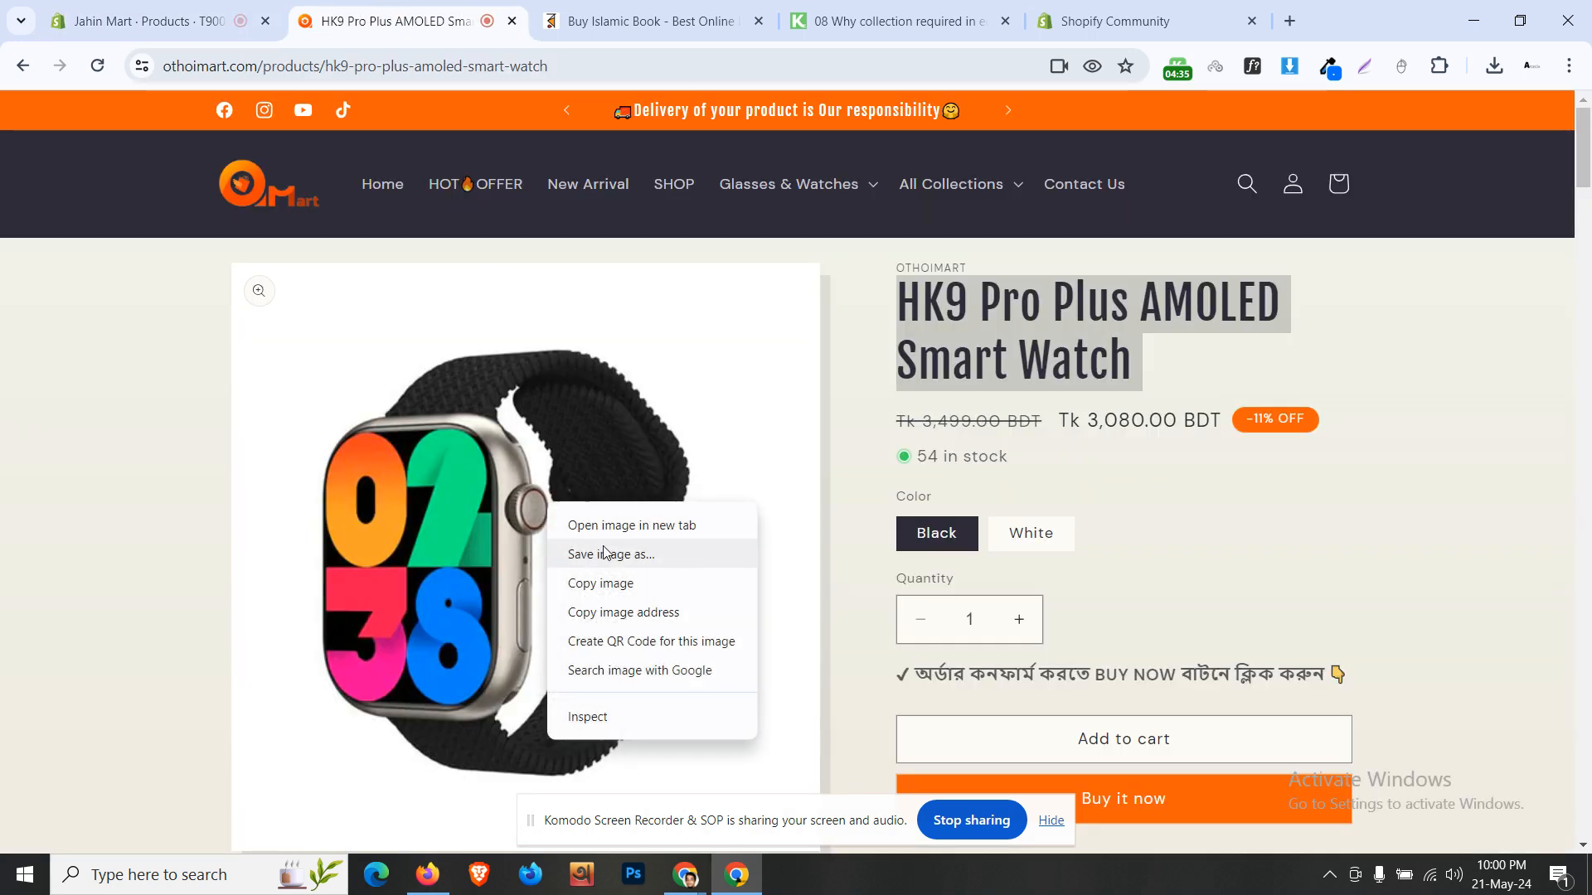
pyautogui.click(604, 550)
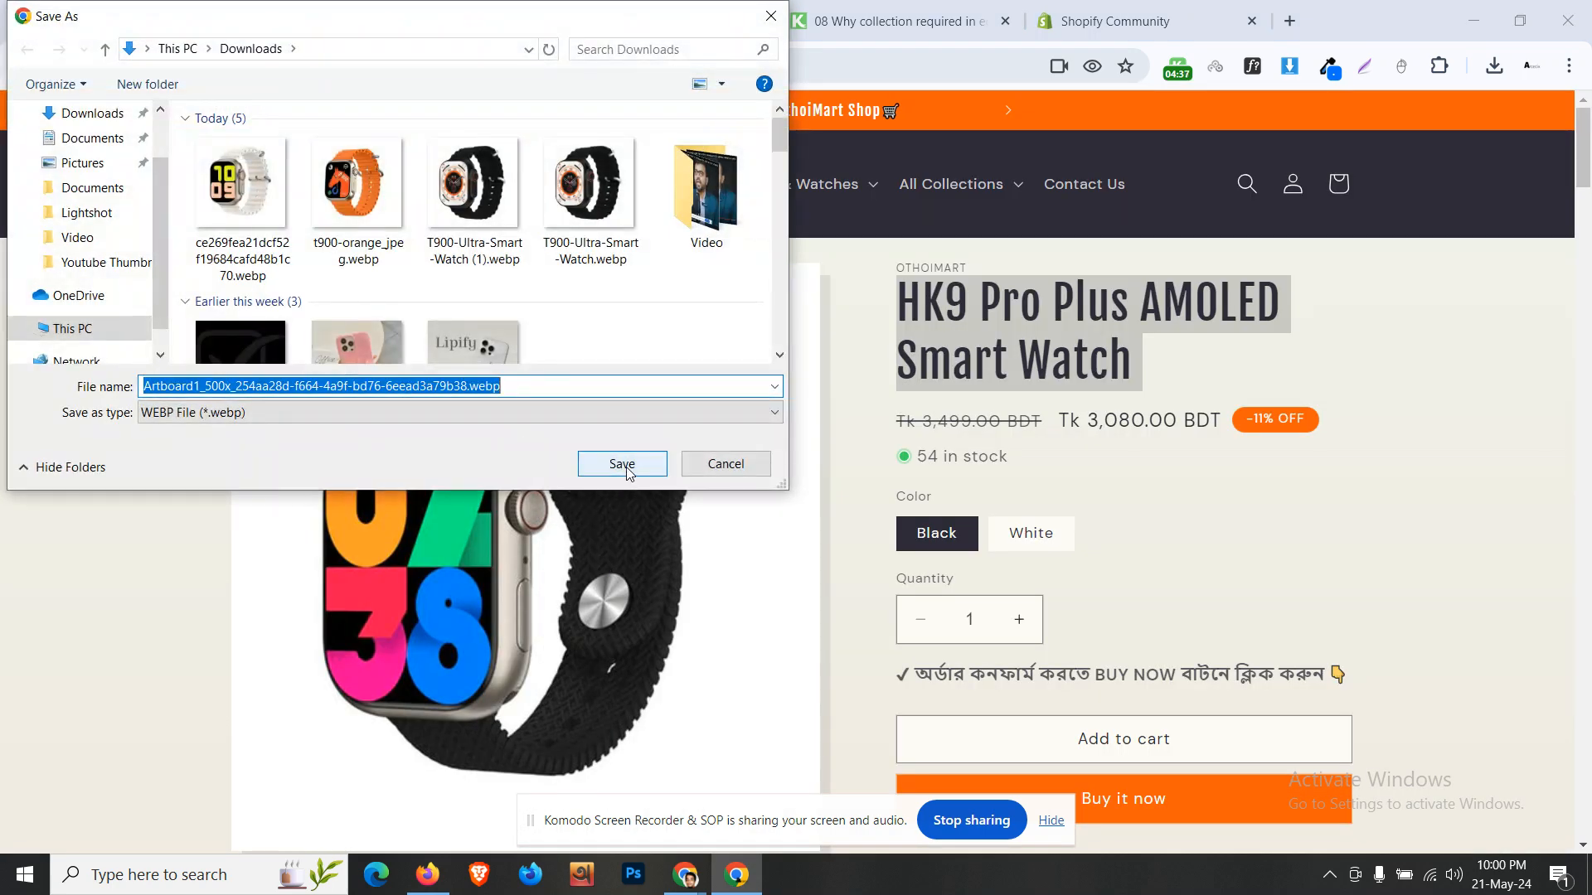
pyautogui.click(621, 464)
# Step: Upload Artboard1_500x_254aa28d-f664-4a9f-bd76-6eead3a79b38.webp from Downloads to the HK9 product's media in Shopify
pyautogui.hotkey('ctrl', 'shift', 'Tab')
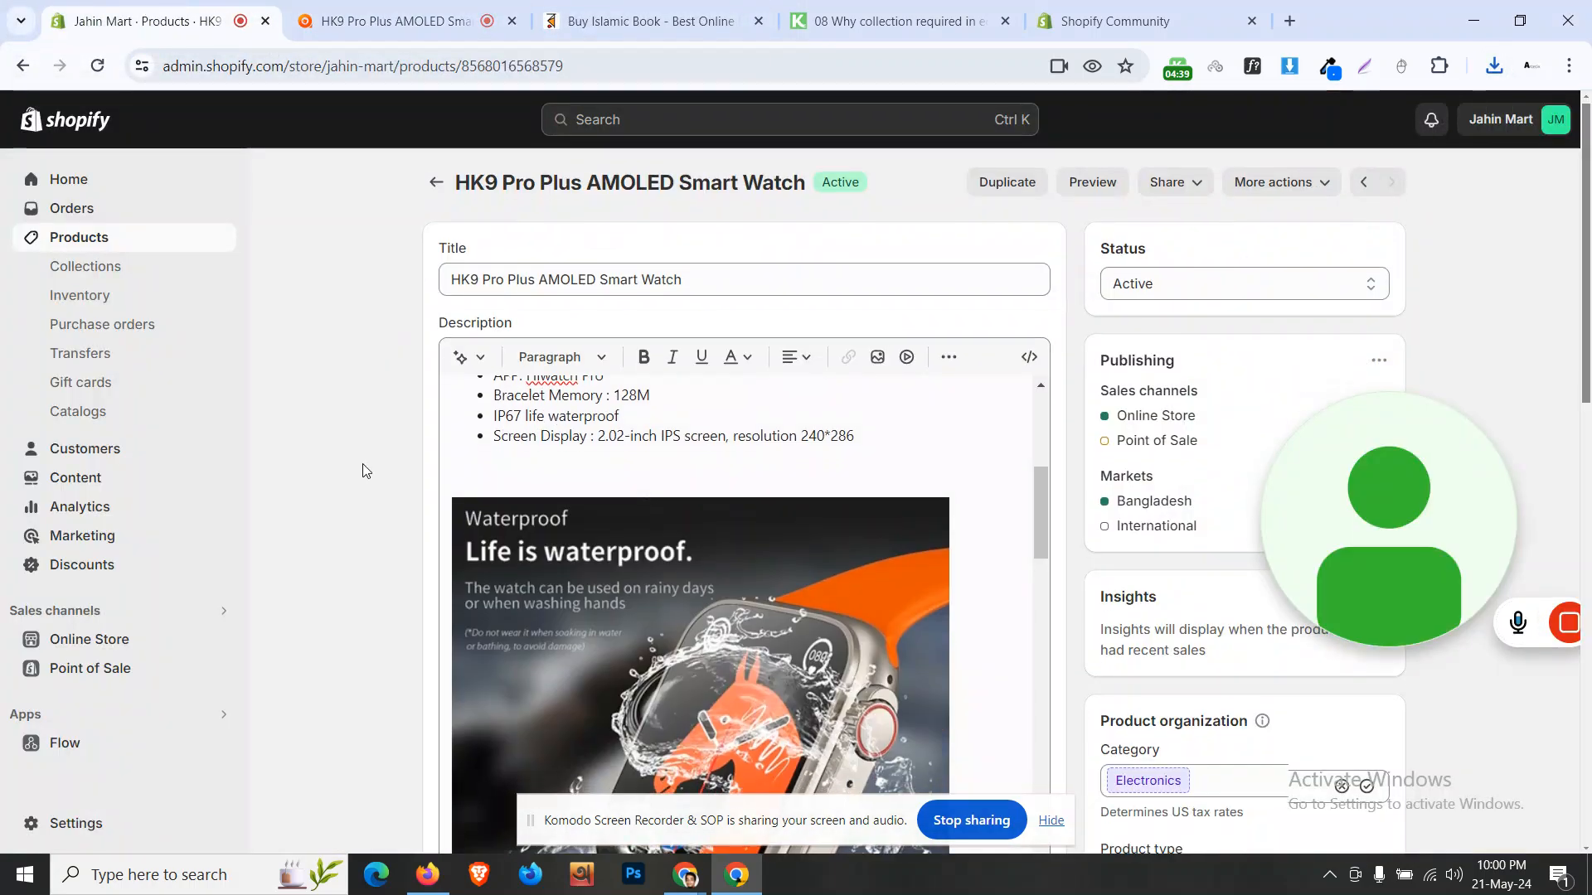
pyautogui.scroll(-8, 364, 468)
pyautogui.click(694, 317)
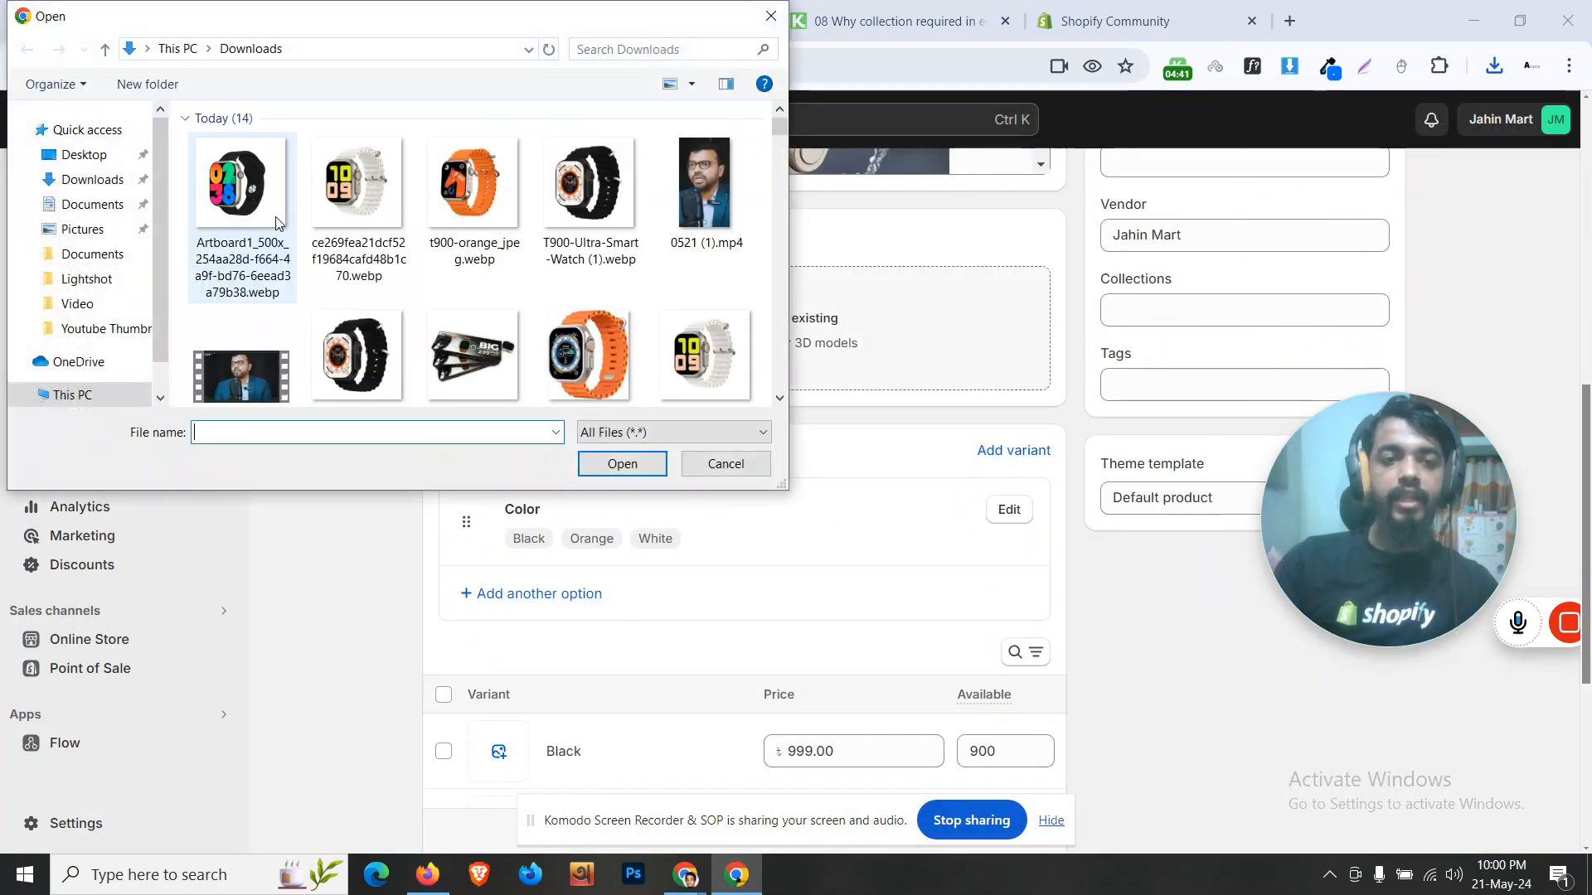
pyautogui.click(241, 269)
pyautogui.click(613, 463)
pyautogui.scroll(-3, 414, 488)
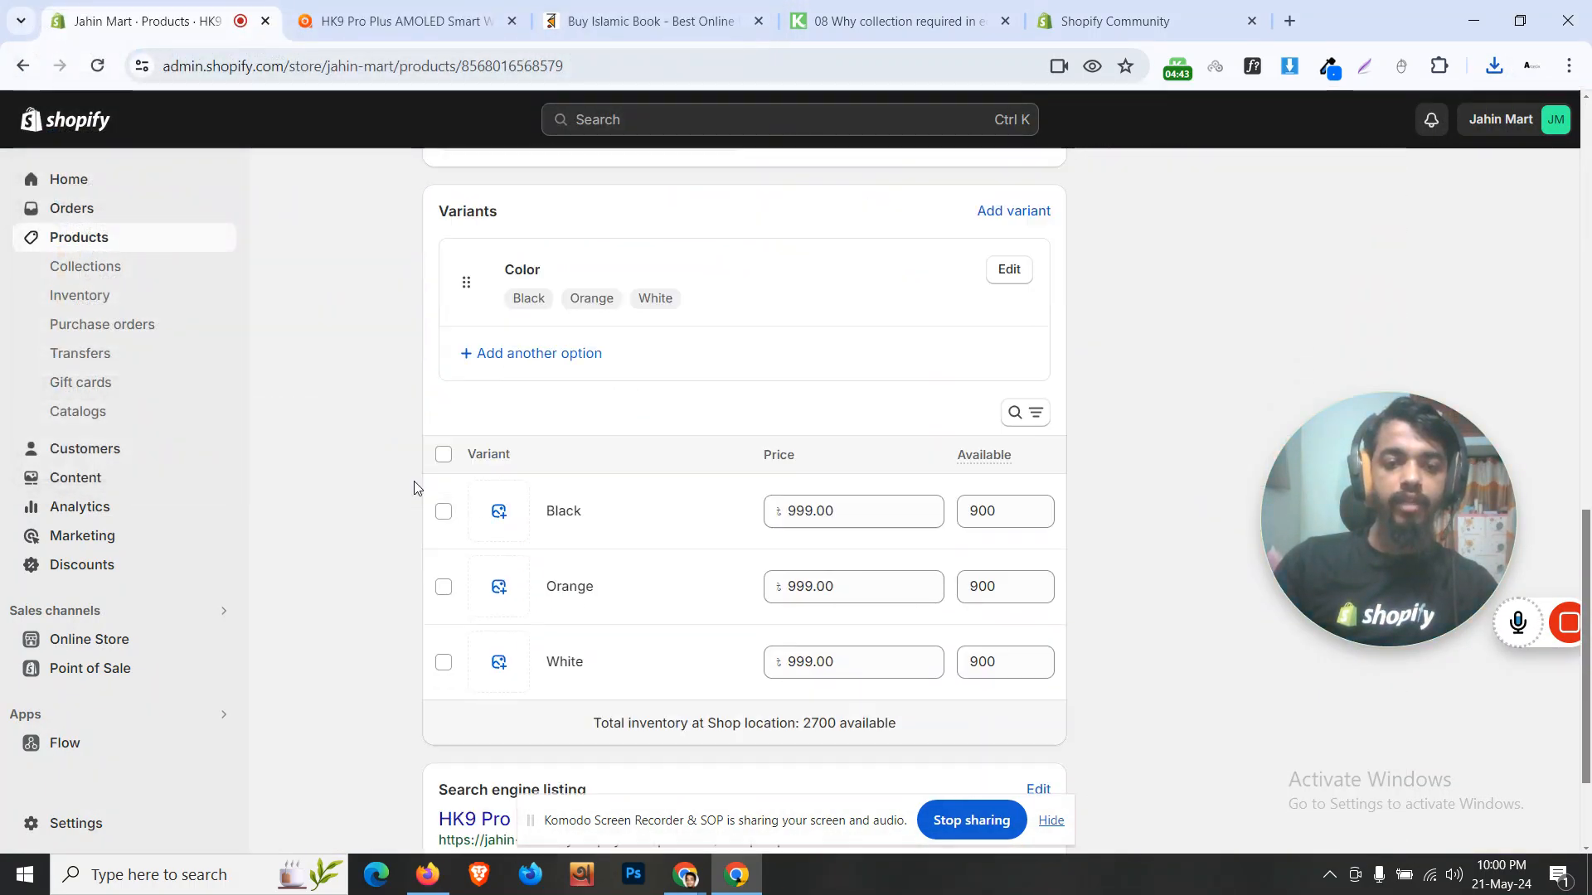
pyautogui.click(502, 413)
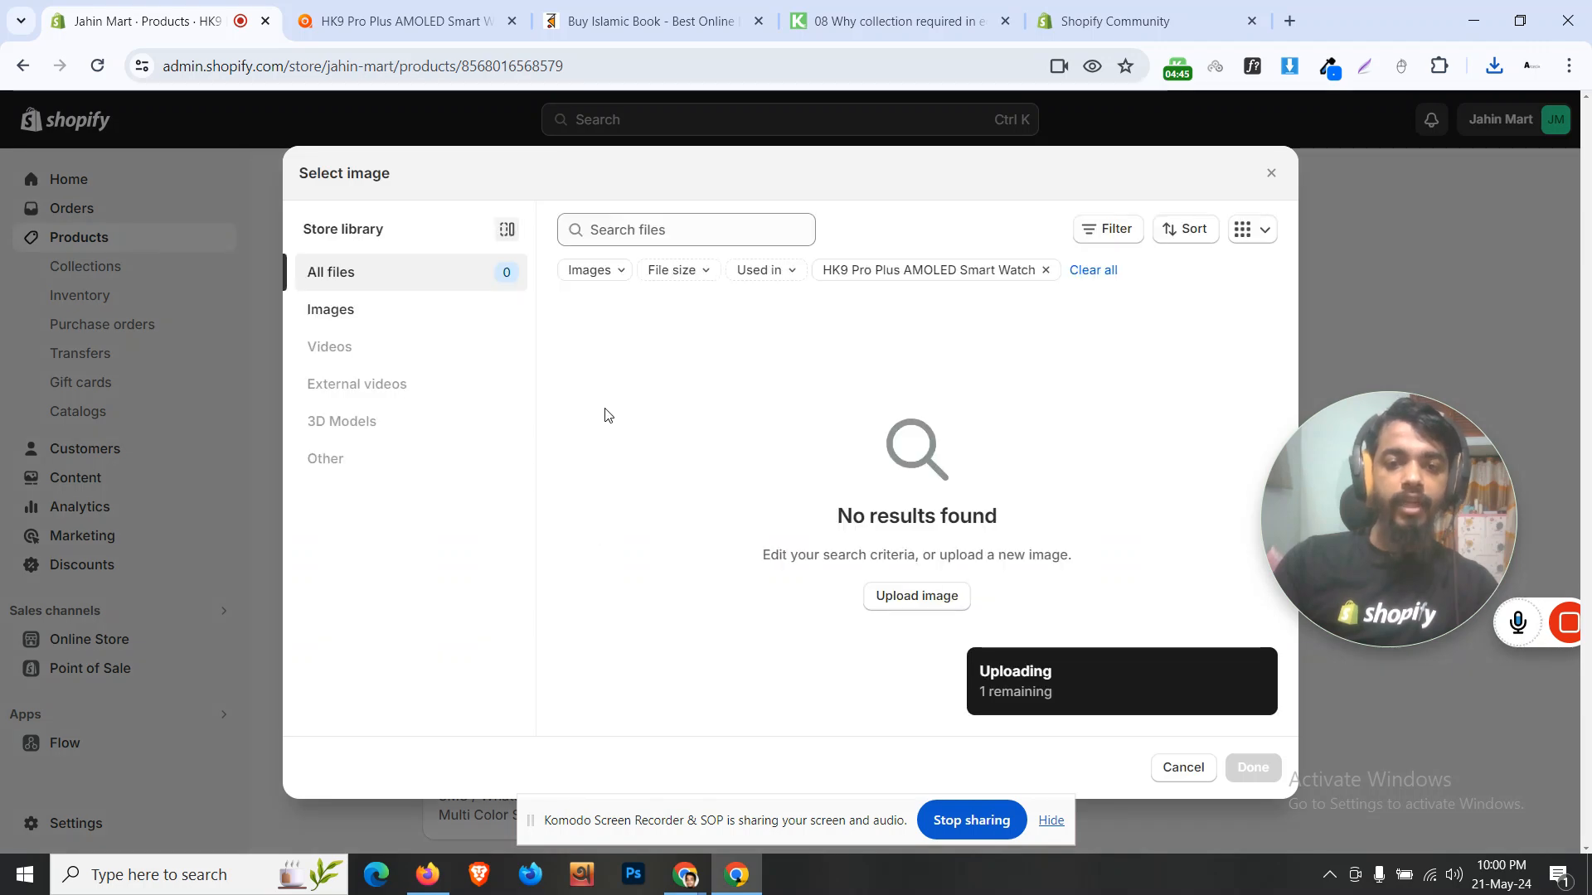
pyautogui.click(1271, 173)
pyautogui.scroll(5, 522, 544)
# Step: Assign the Artboard1_500x watch image from the store's image library to the Black variant, and save the HK9 product
pyautogui.scroll(-3, 533, 473)
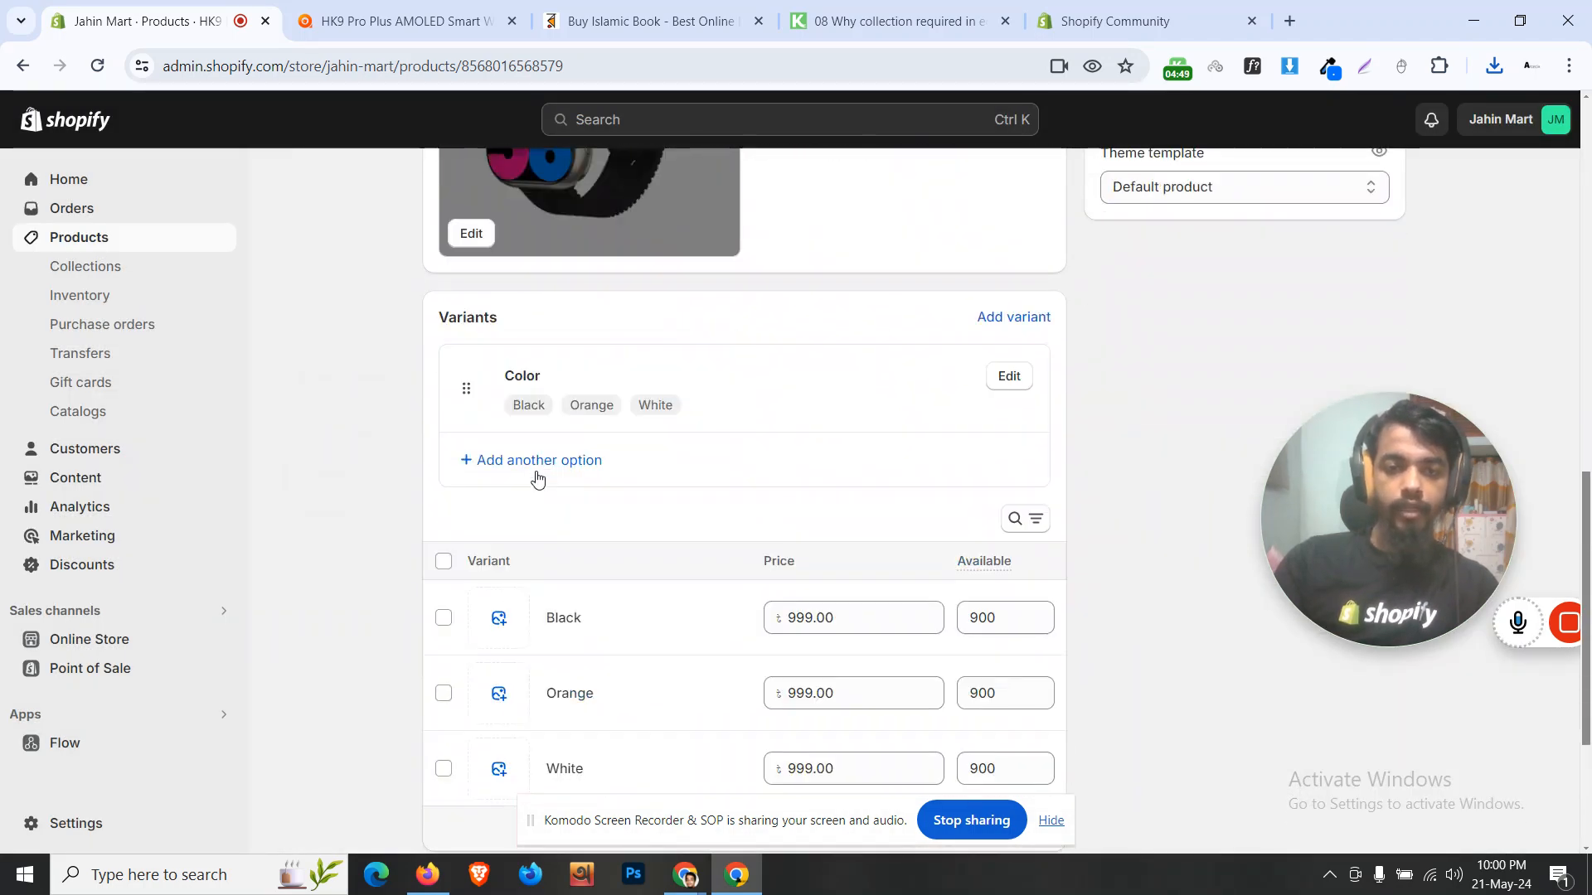
pyautogui.click(498, 618)
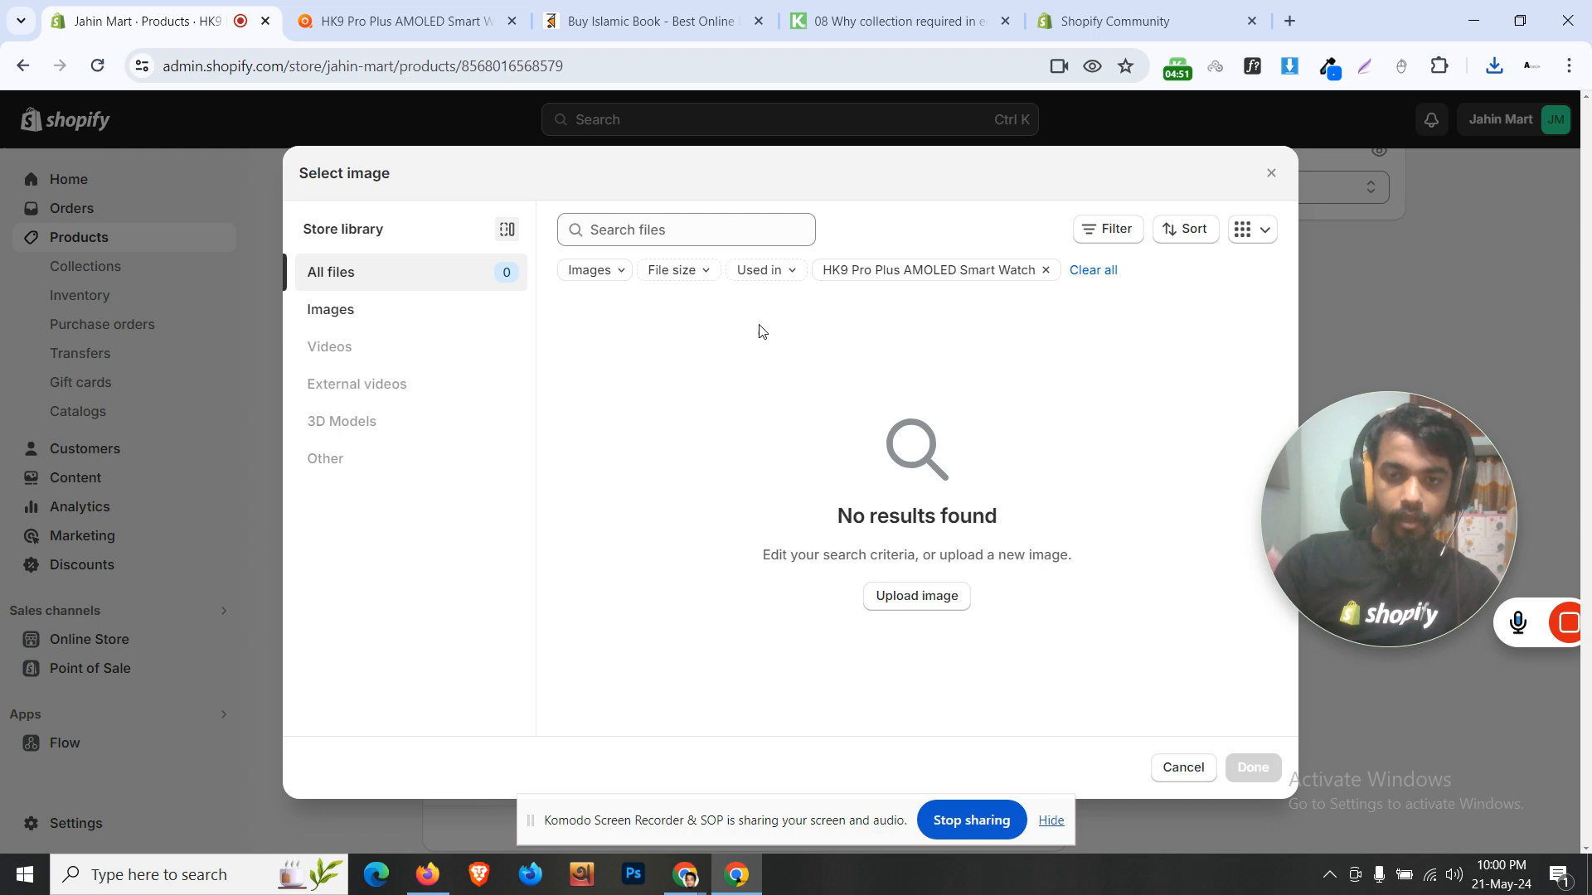
pyautogui.click(339, 314)
pyautogui.click(623, 523)
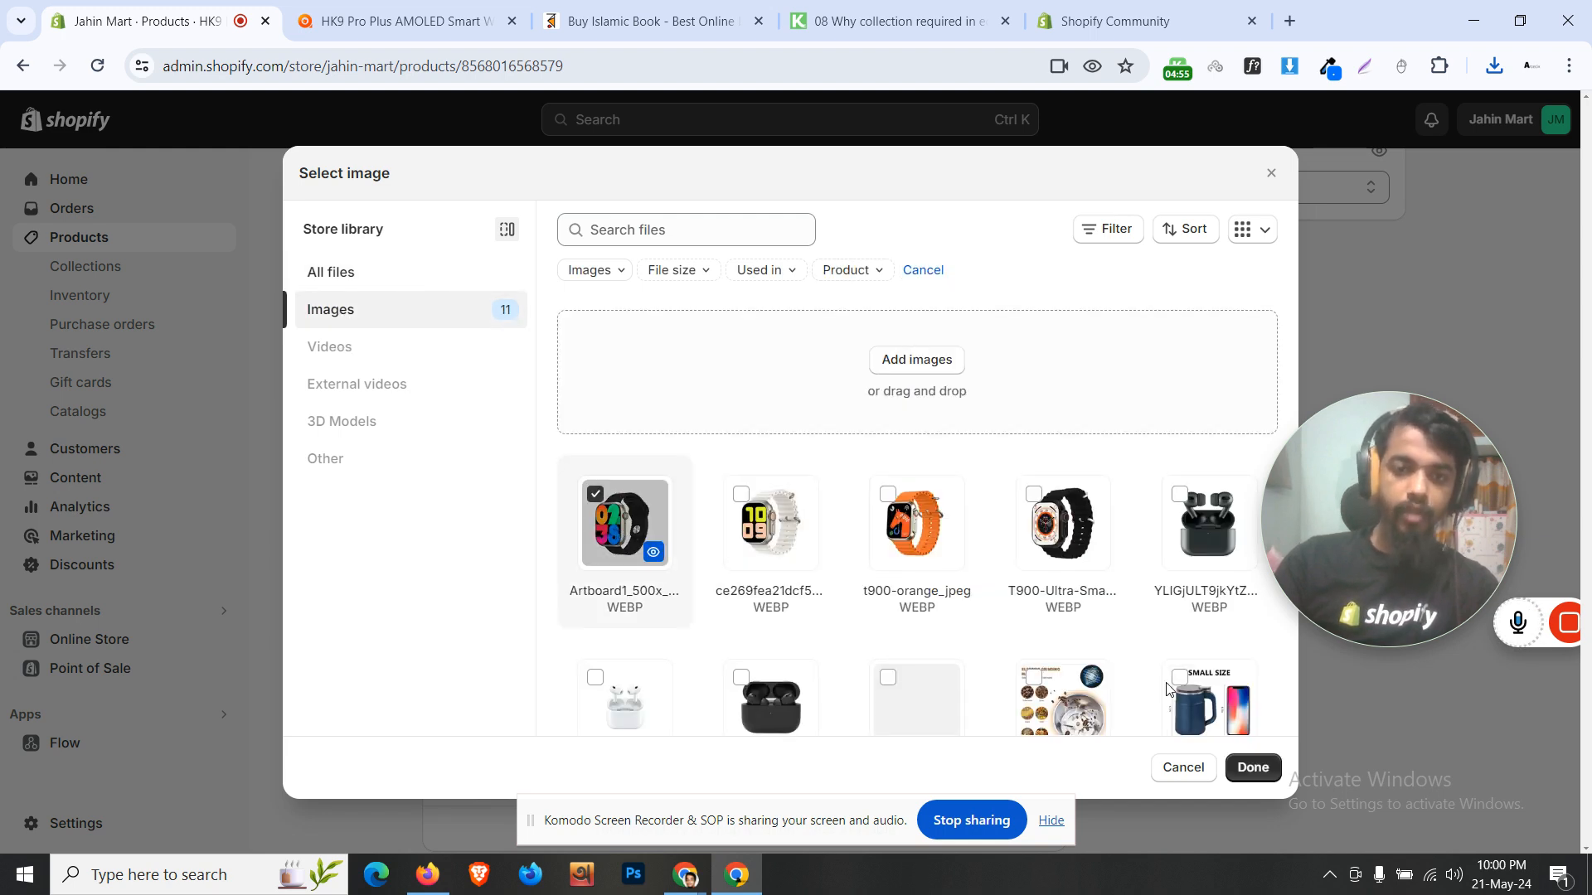
pyautogui.click(1254, 769)
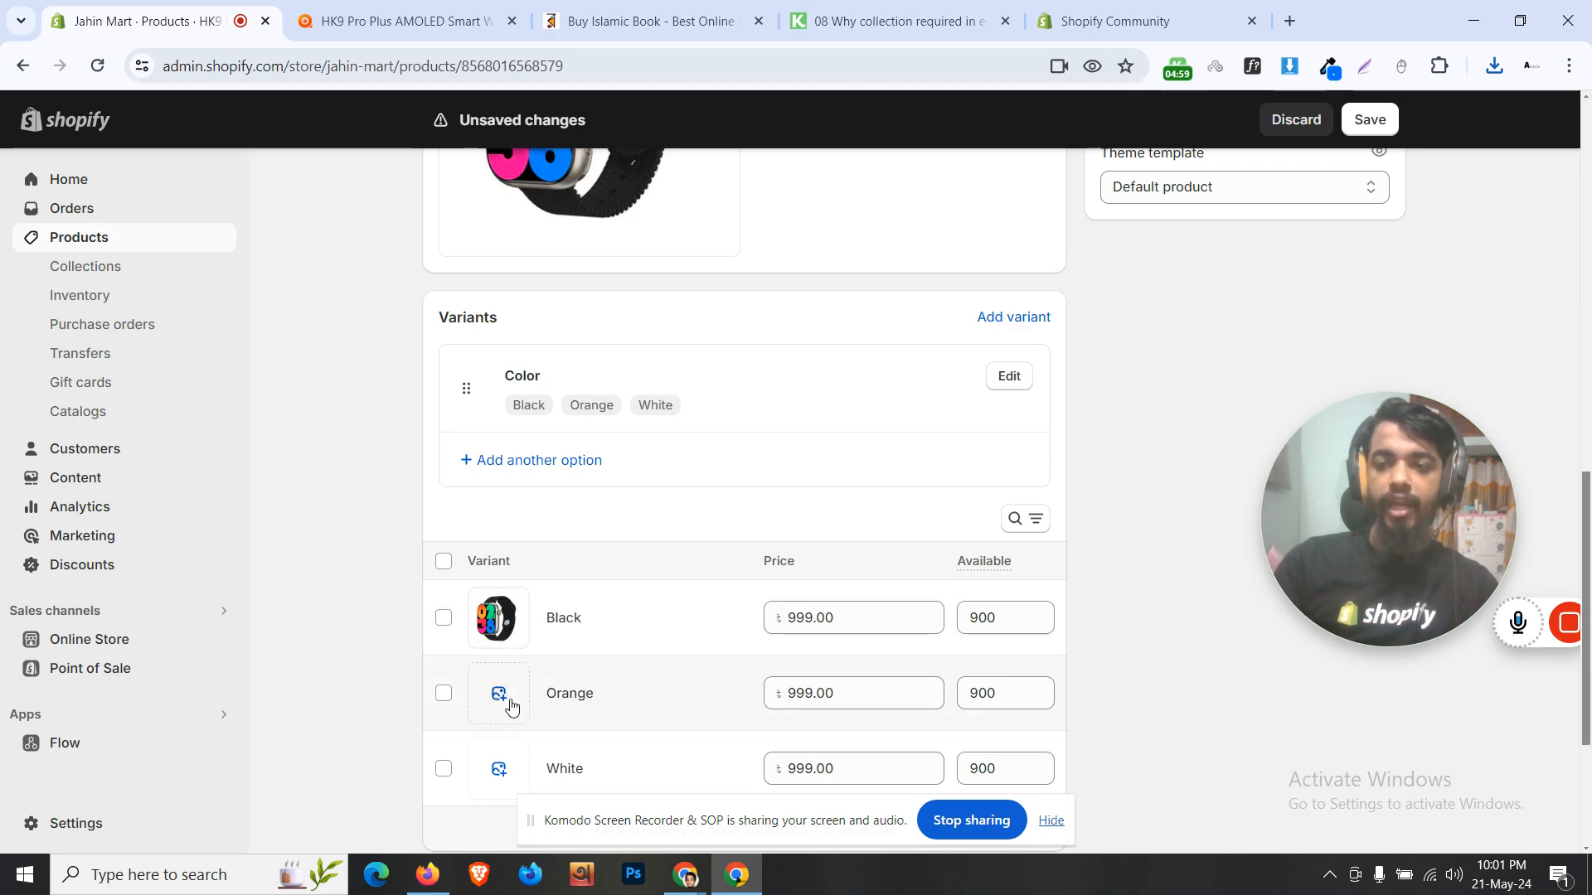
pyautogui.scroll(10, 1187, 455)
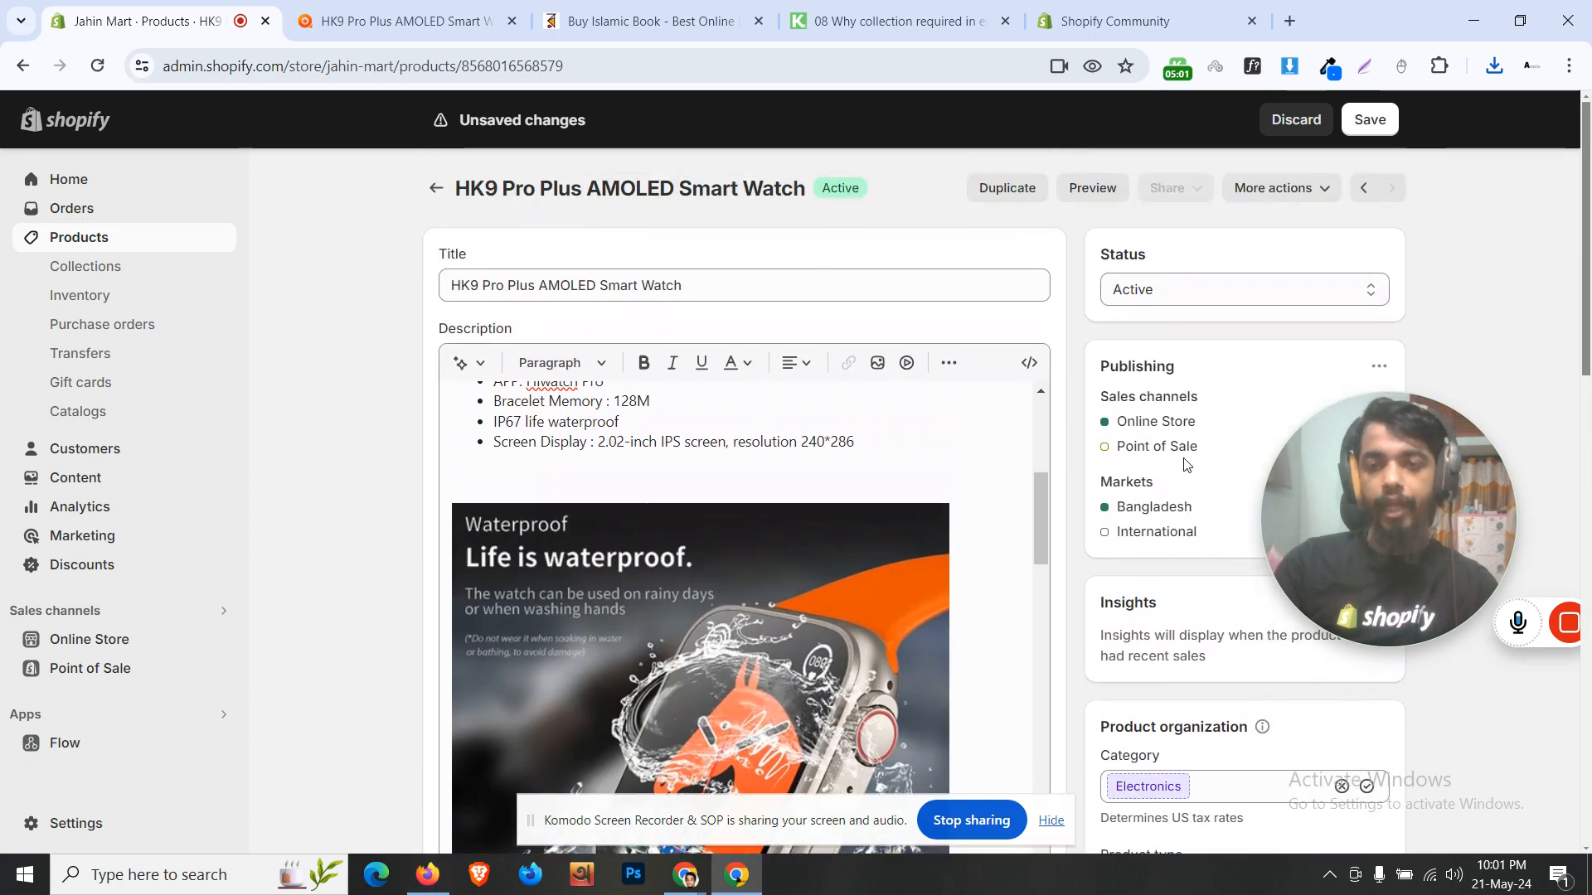
pyautogui.click(1369, 120)
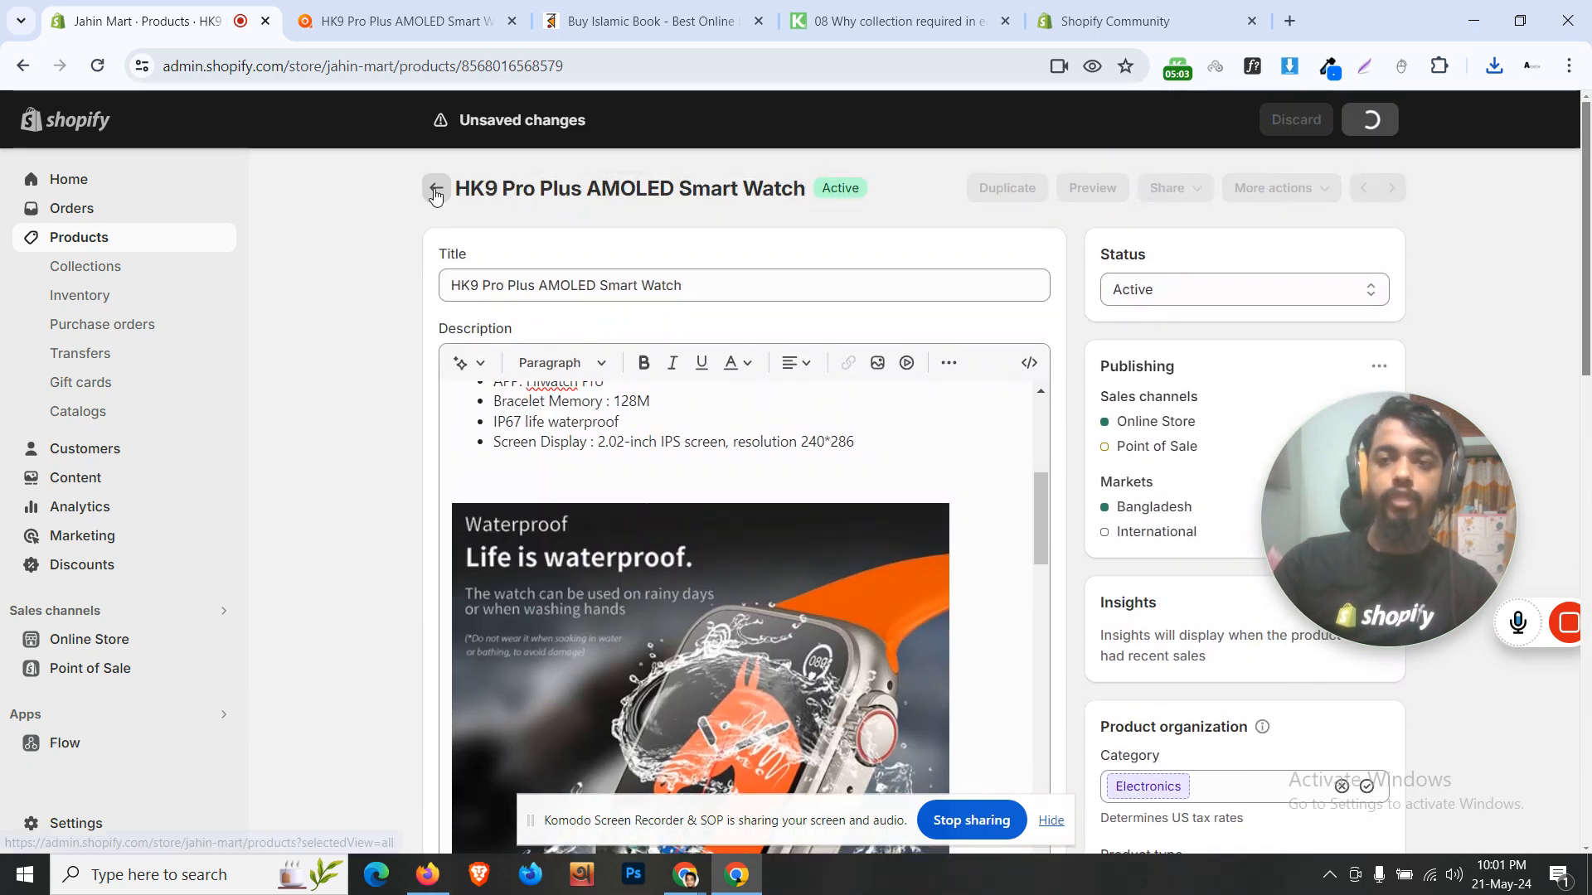
# Step: From OthoiMart's Watches collection, open the Kieslect Lora Lady Calling Smart Watch and COLMi C81 Smart Watch pages in new tabs
pyautogui.click(390, 7)
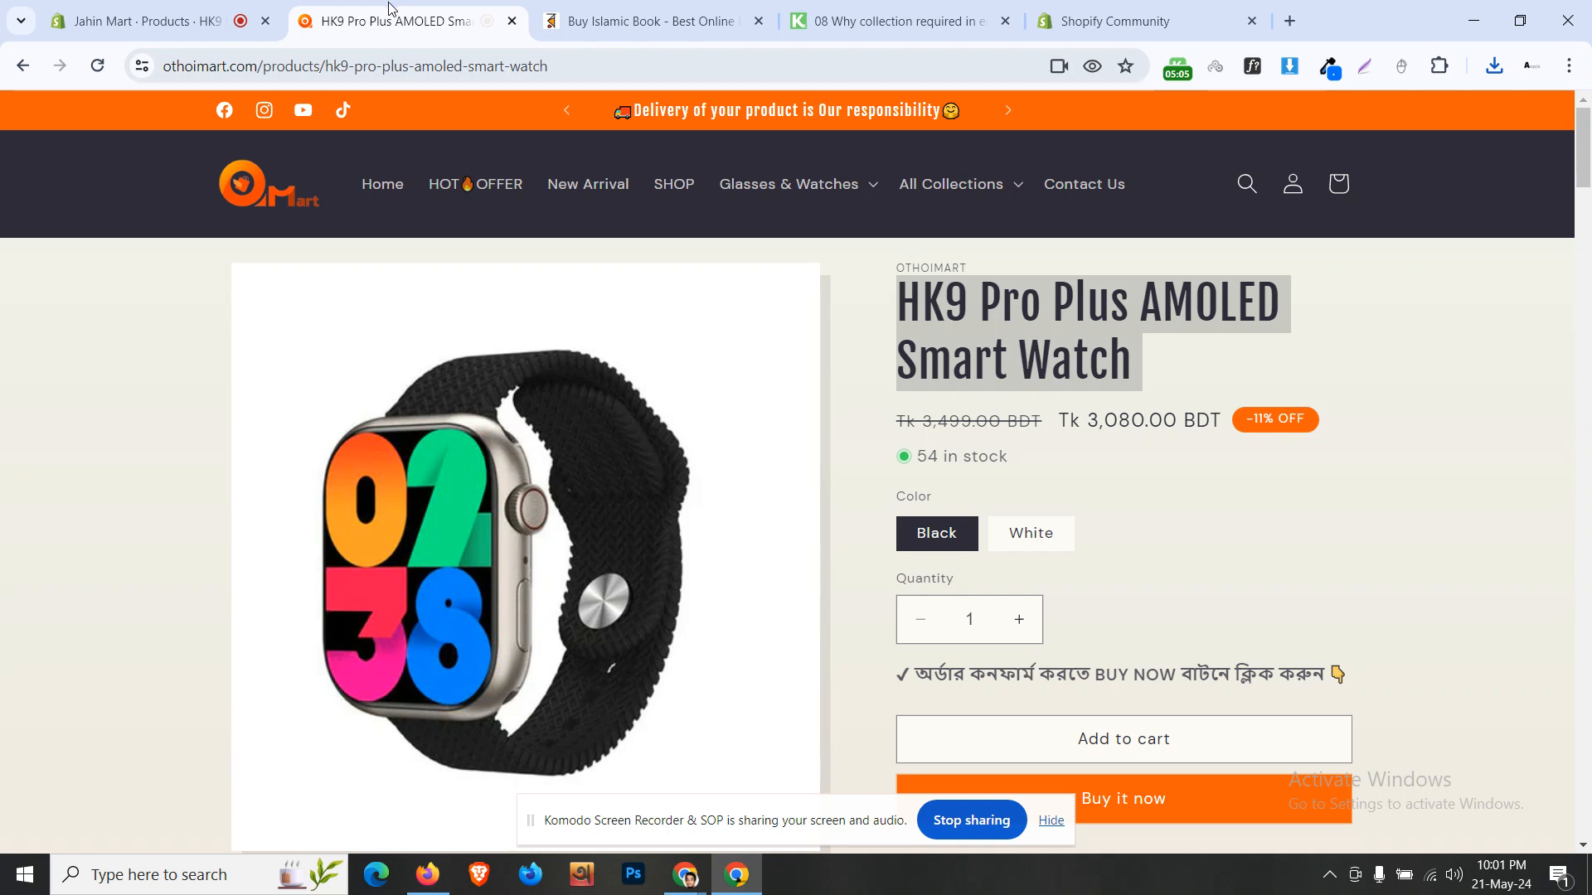
pyautogui.click(22, 66)
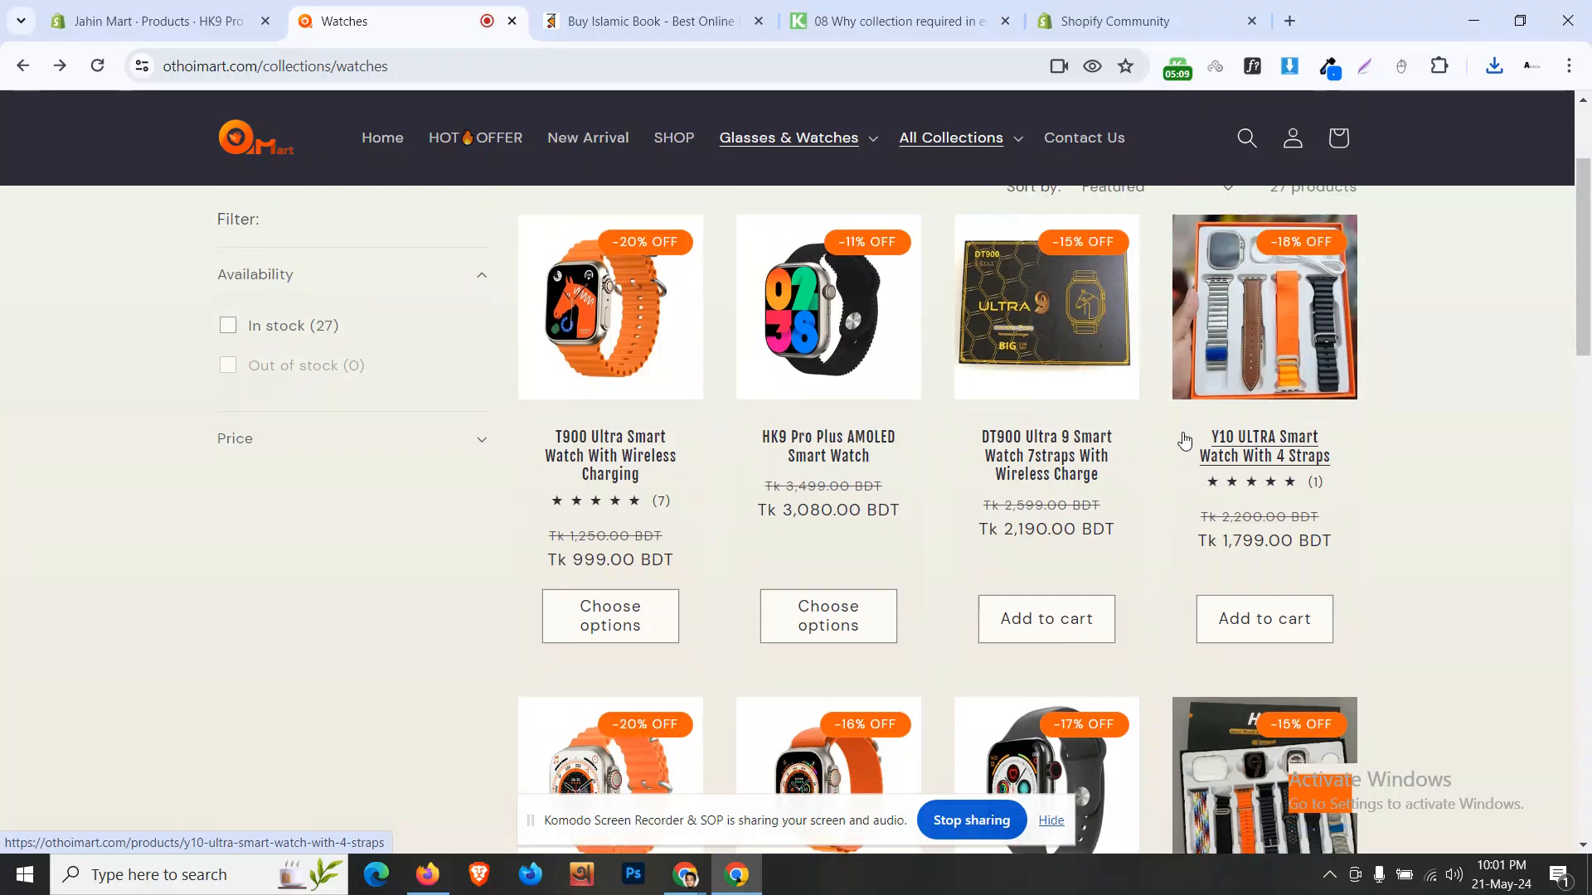
pyautogui.scroll(-2, 1183, 439)
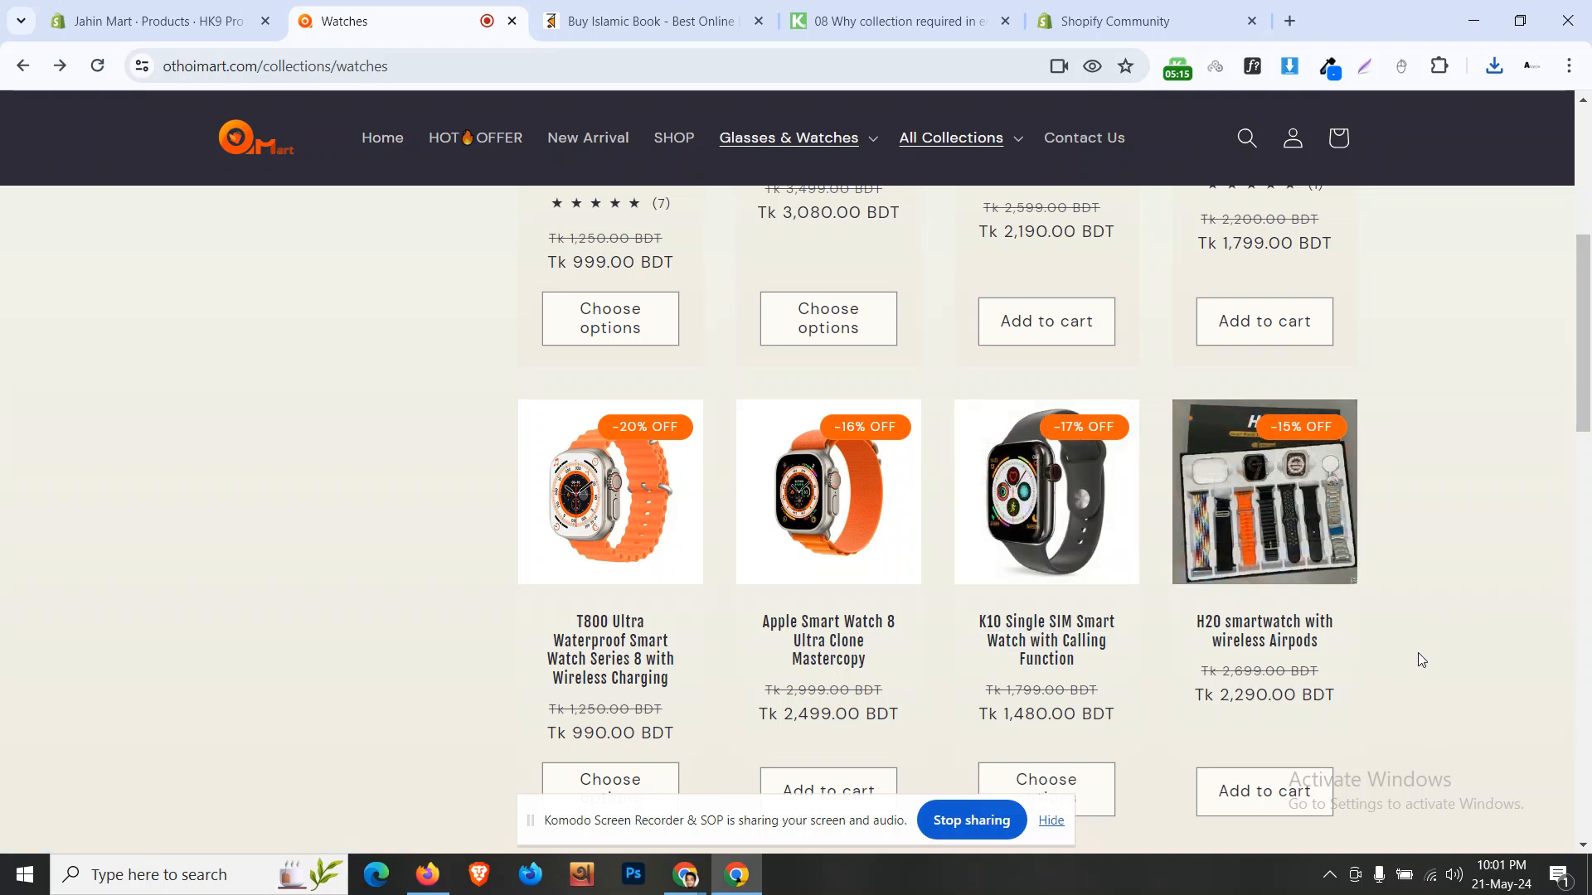
pyautogui.scroll(-5, 1418, 654)
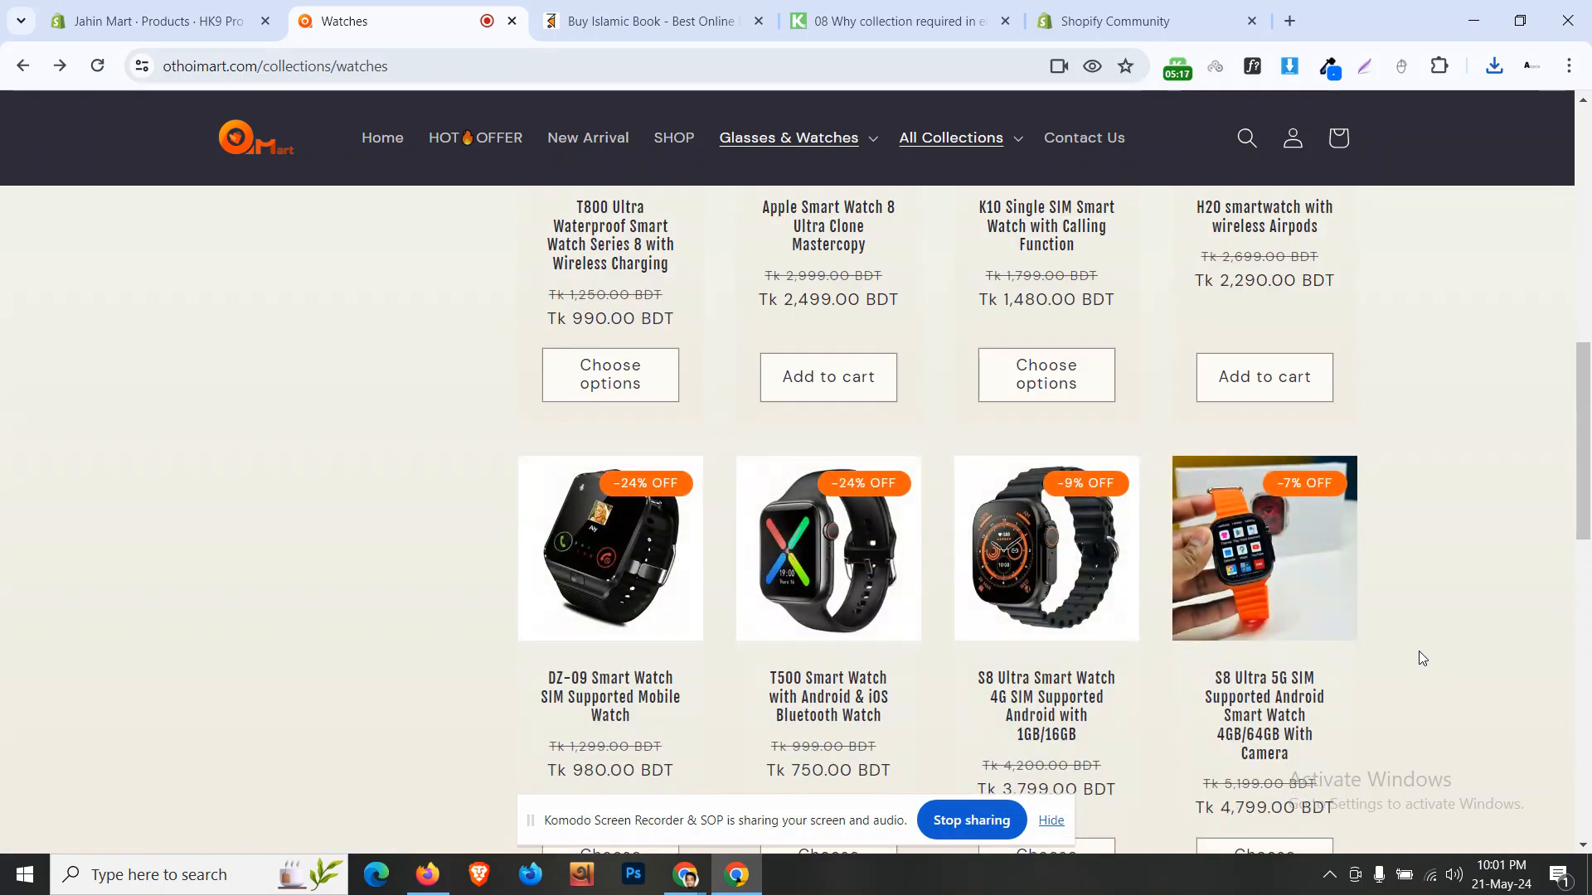
pyautogui.scroll(-5, 1421, 651)
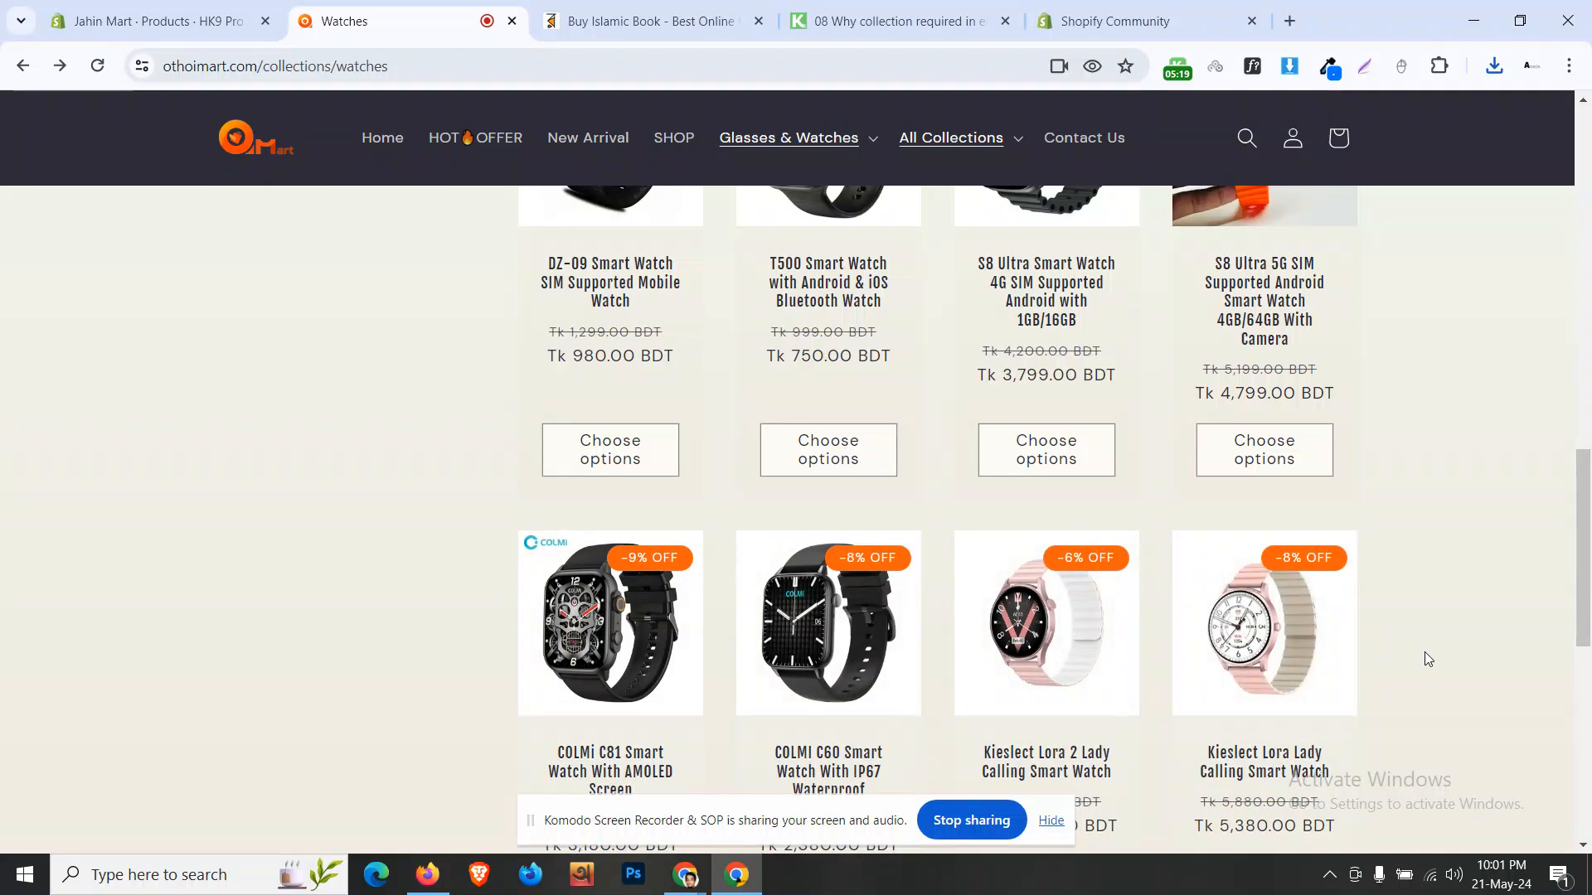
pyautogui.scroll(-3, 1424, 652)
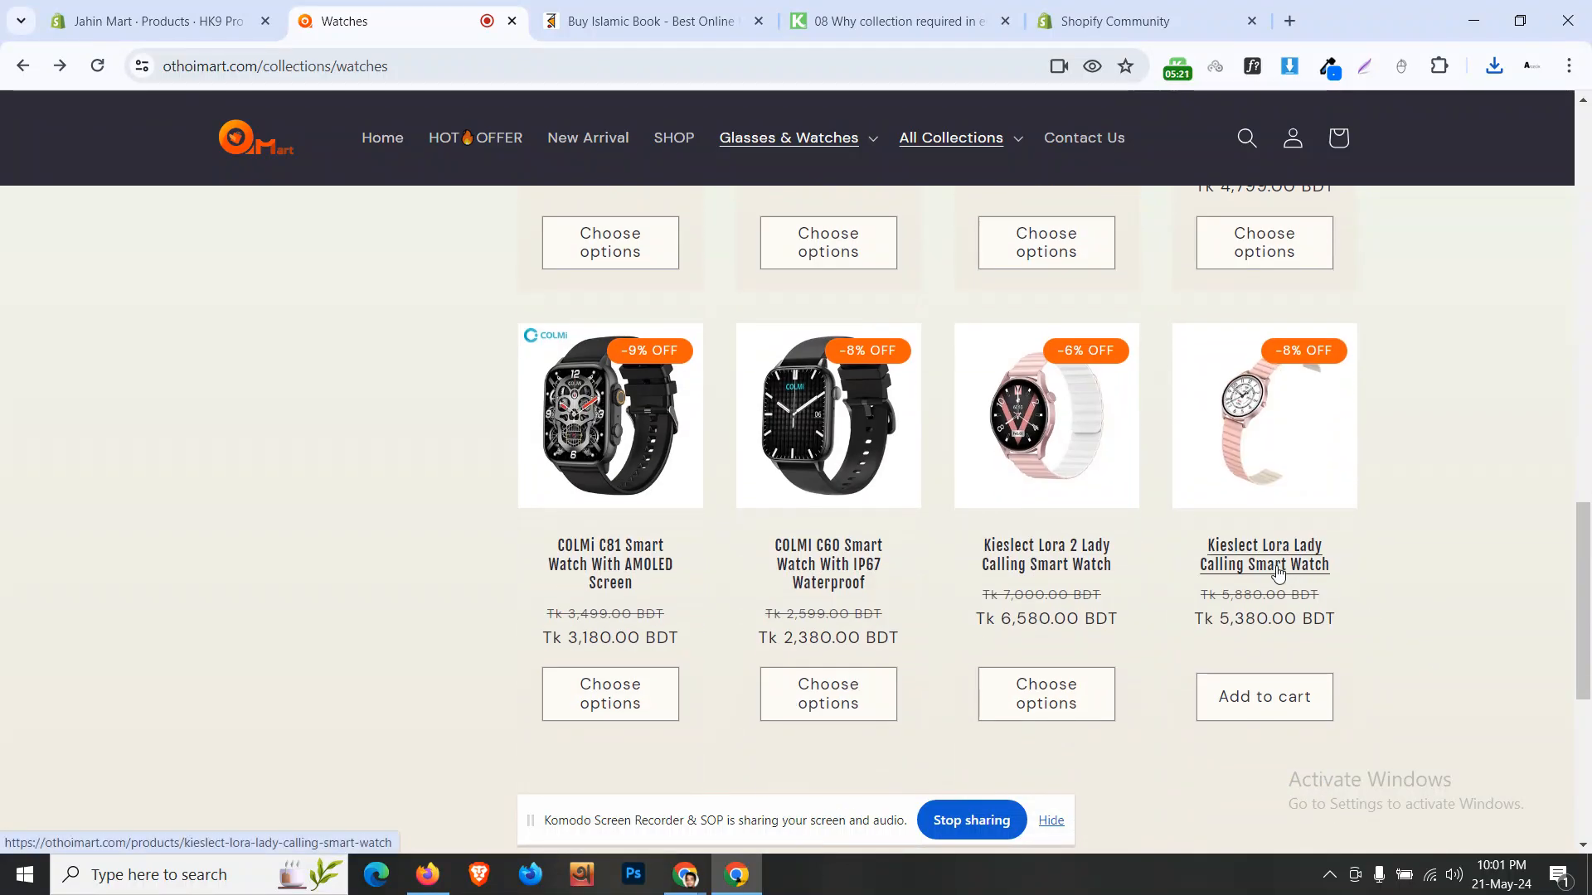
pyautogui.rightClick(1277, 572)
pyautogui.click(1317, 333)
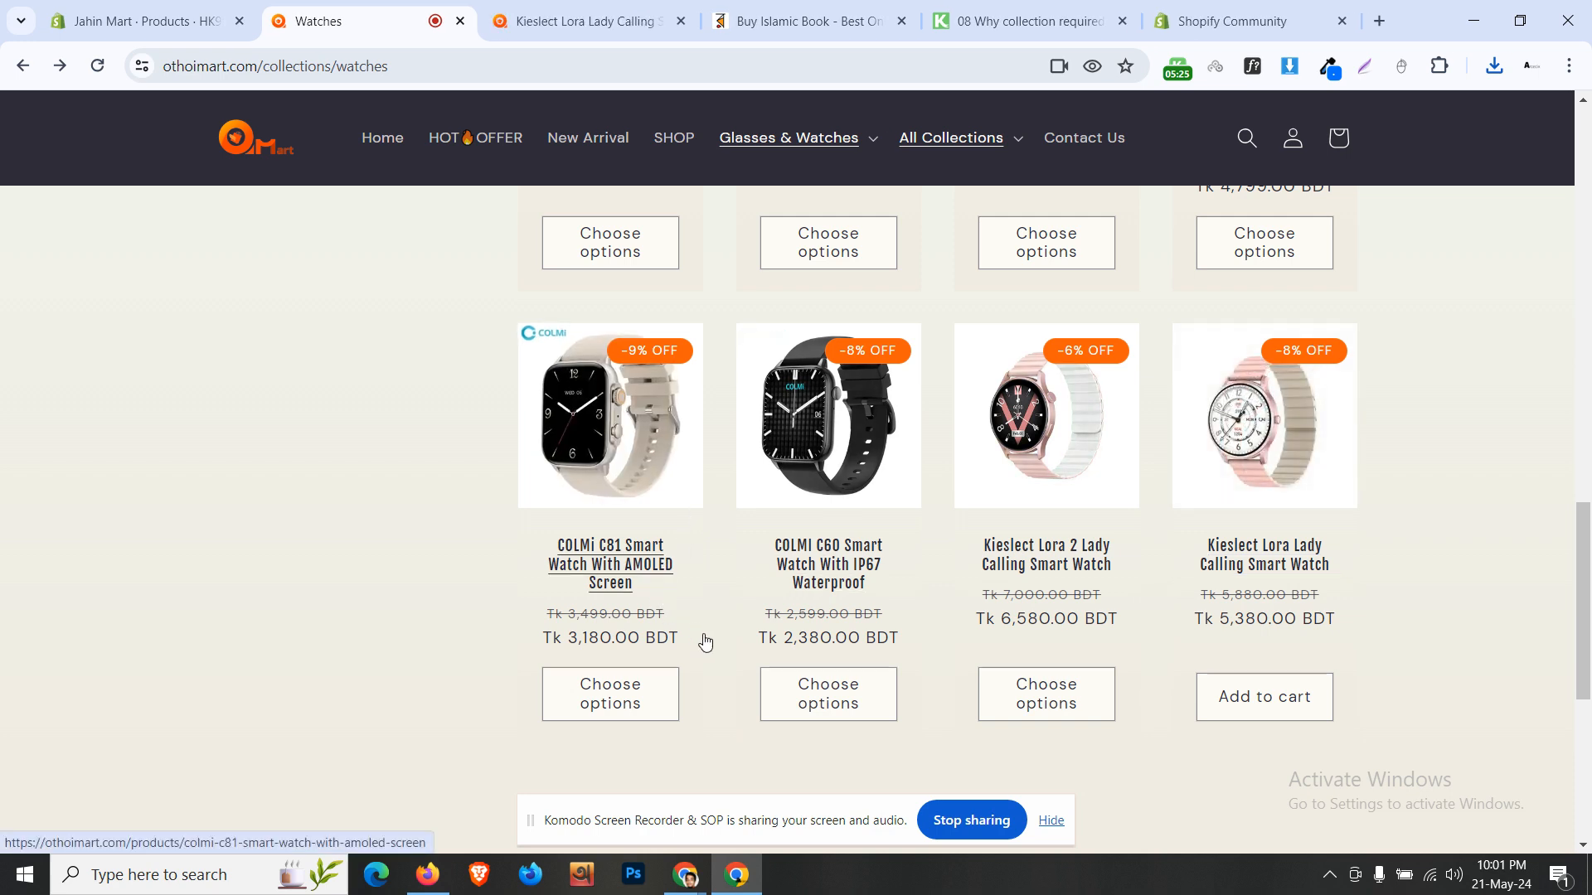
pyautogui.rightClick(611, 584)
pyautogui.click(663, 344)
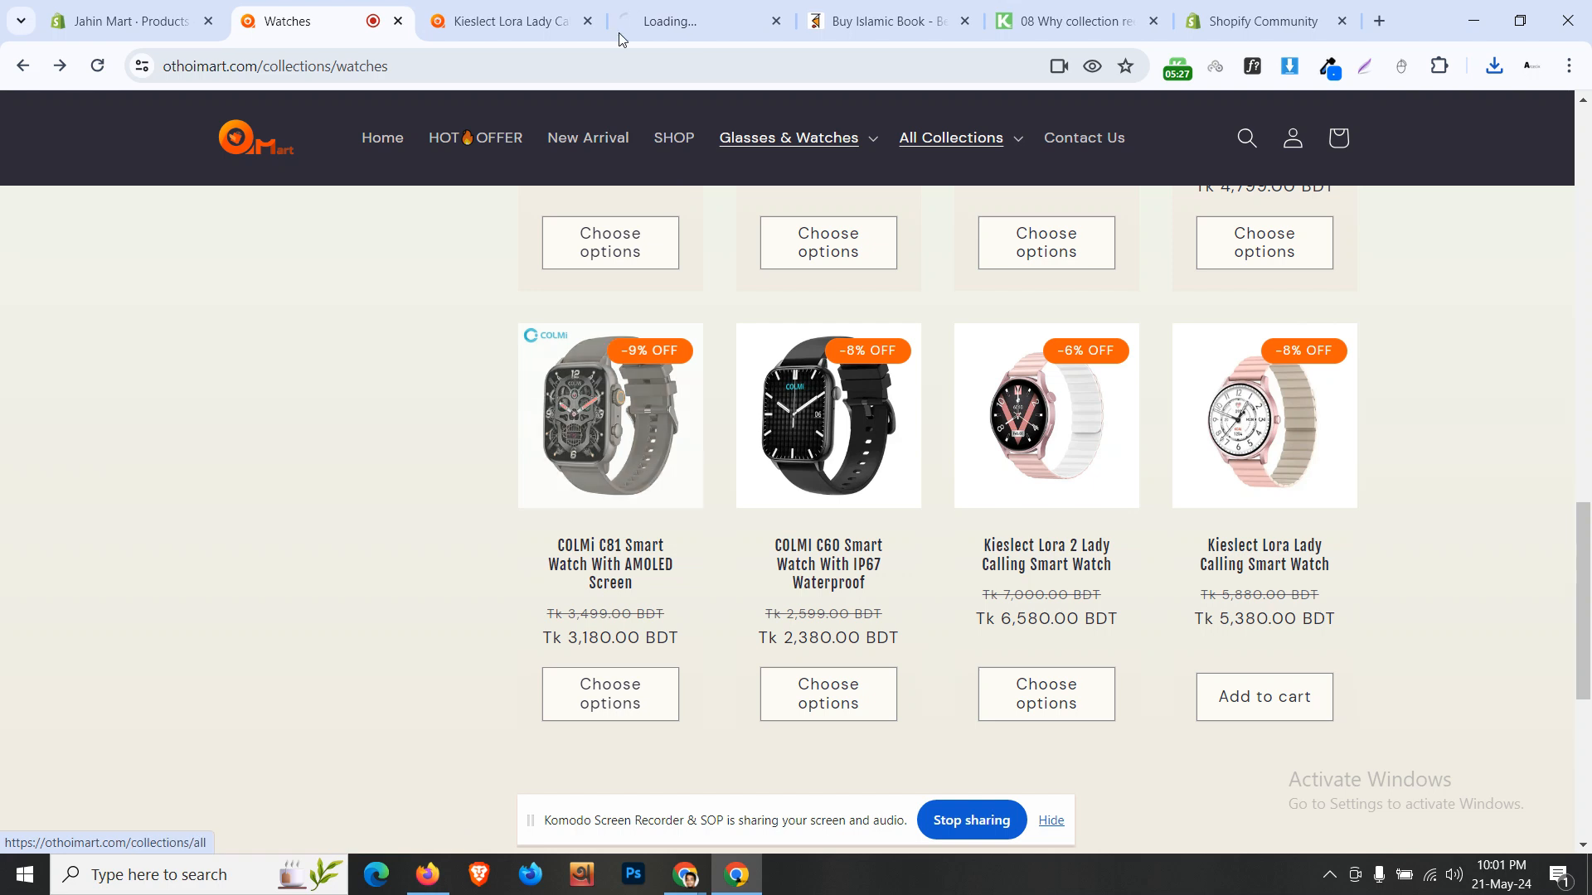
# Step: Copy the Kieslect Lora Lady Calling Smart Watch title from its page, and view the site's Watches subcategories
pyautogui.click(555, 9)
pyautogui.tripleClick(1188, 313)
pyautogui.hotkey('ctrl', 'c')
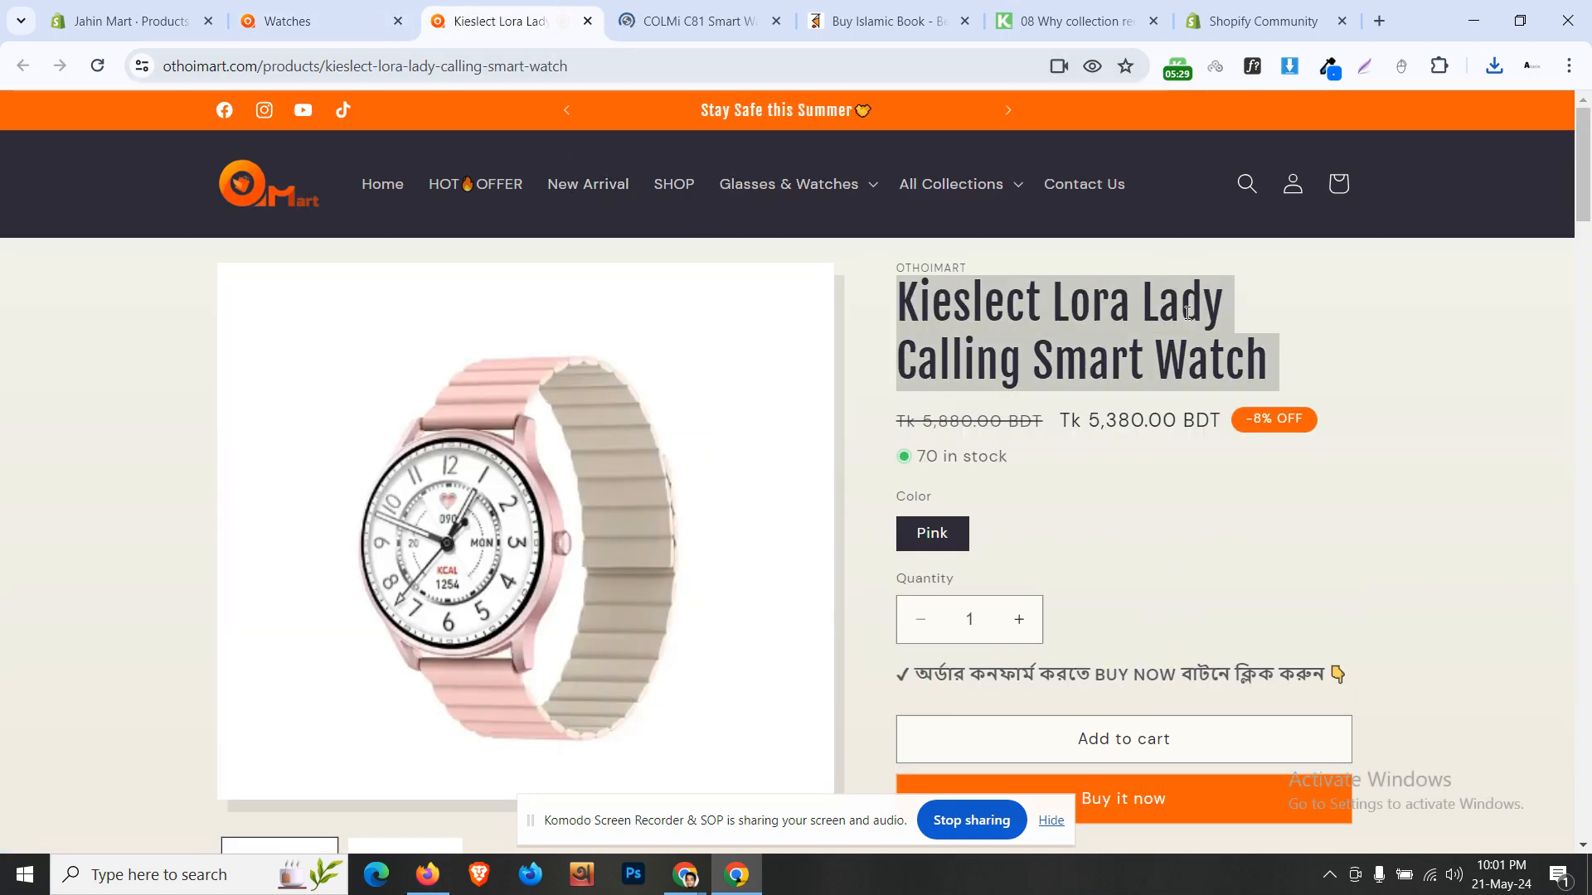
pyautogui.click(870, 184)
pyautogui.click(853, 270)
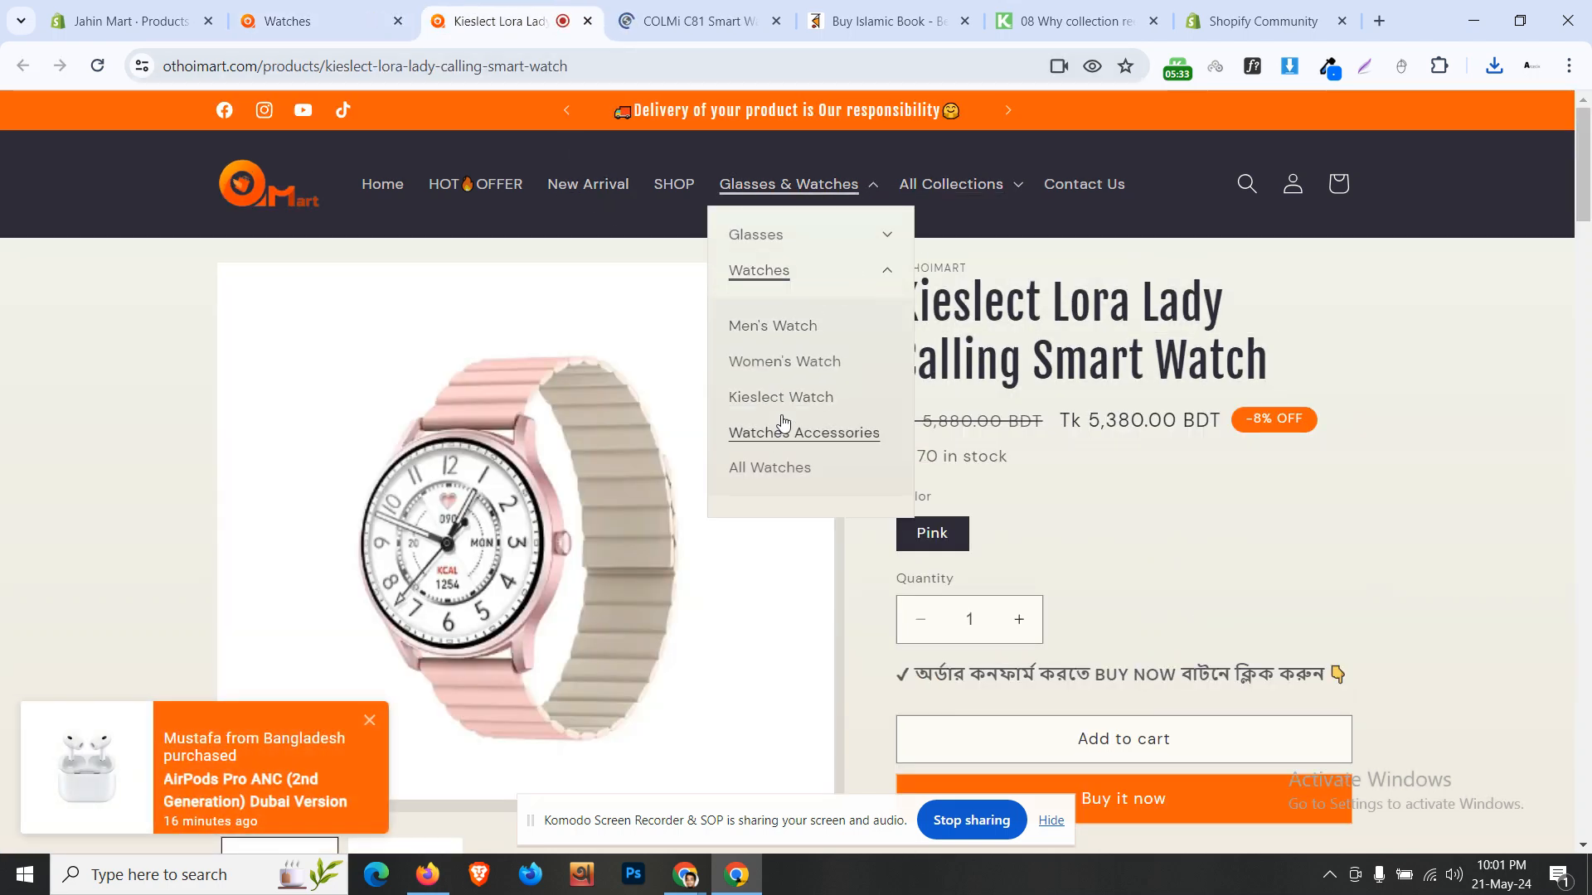
pyautogui.tripleClick(966, 308)
pyautogui.rightClick(963, 309)
# Step: Save the pink Kieslect Lora watch image to Downloads as Screenshot_2.webp
pyautogui.rightClick(593, 503)
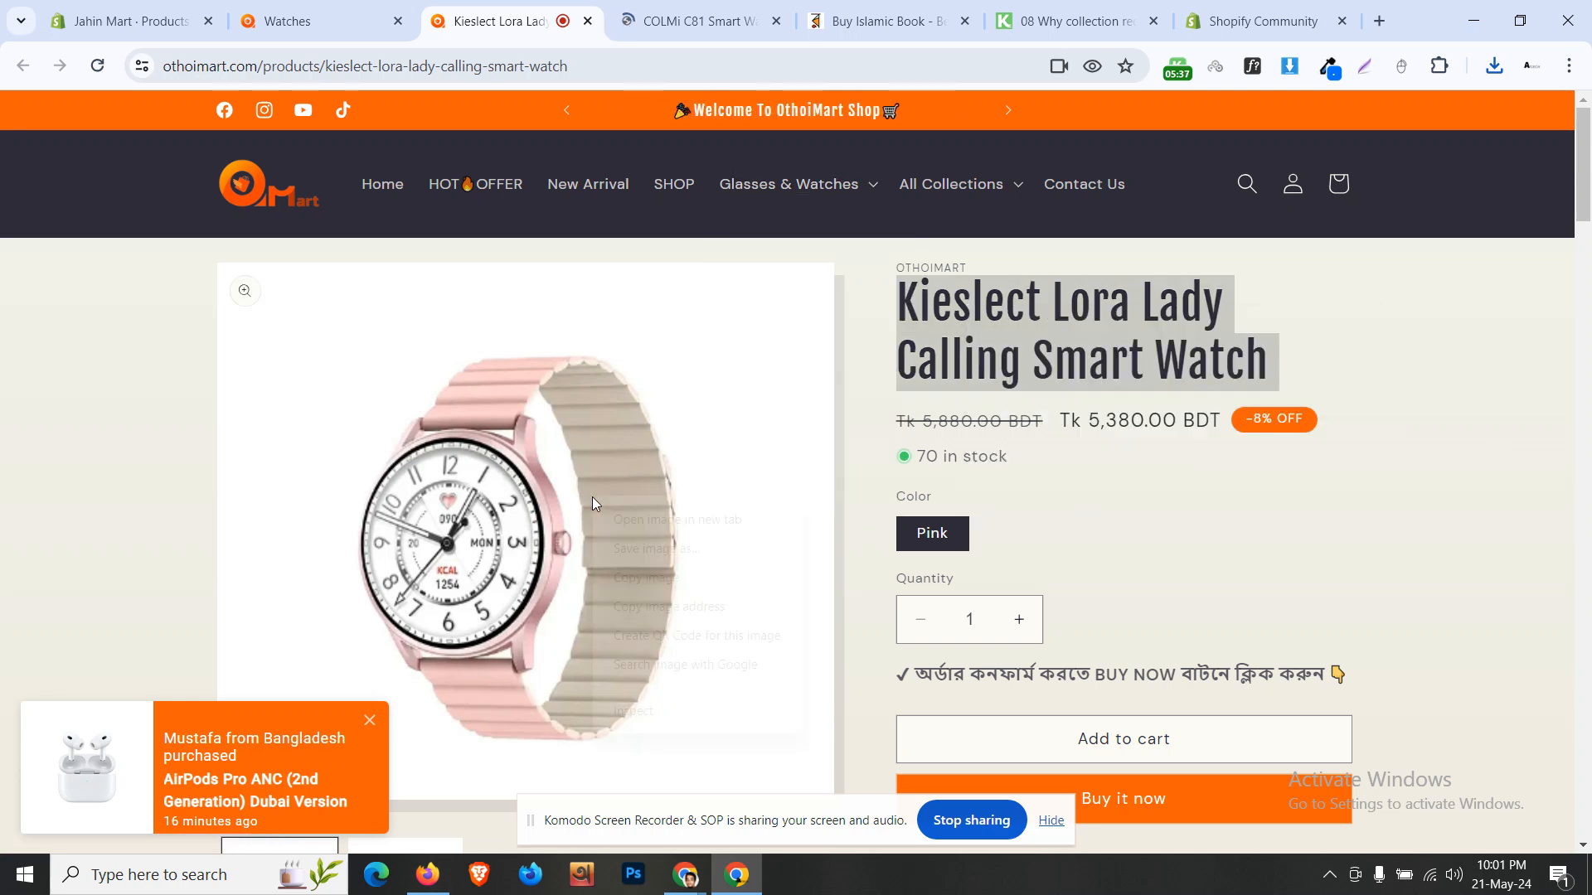
pyautogui.click(655, 548)
pyautogui.click(620, 464)
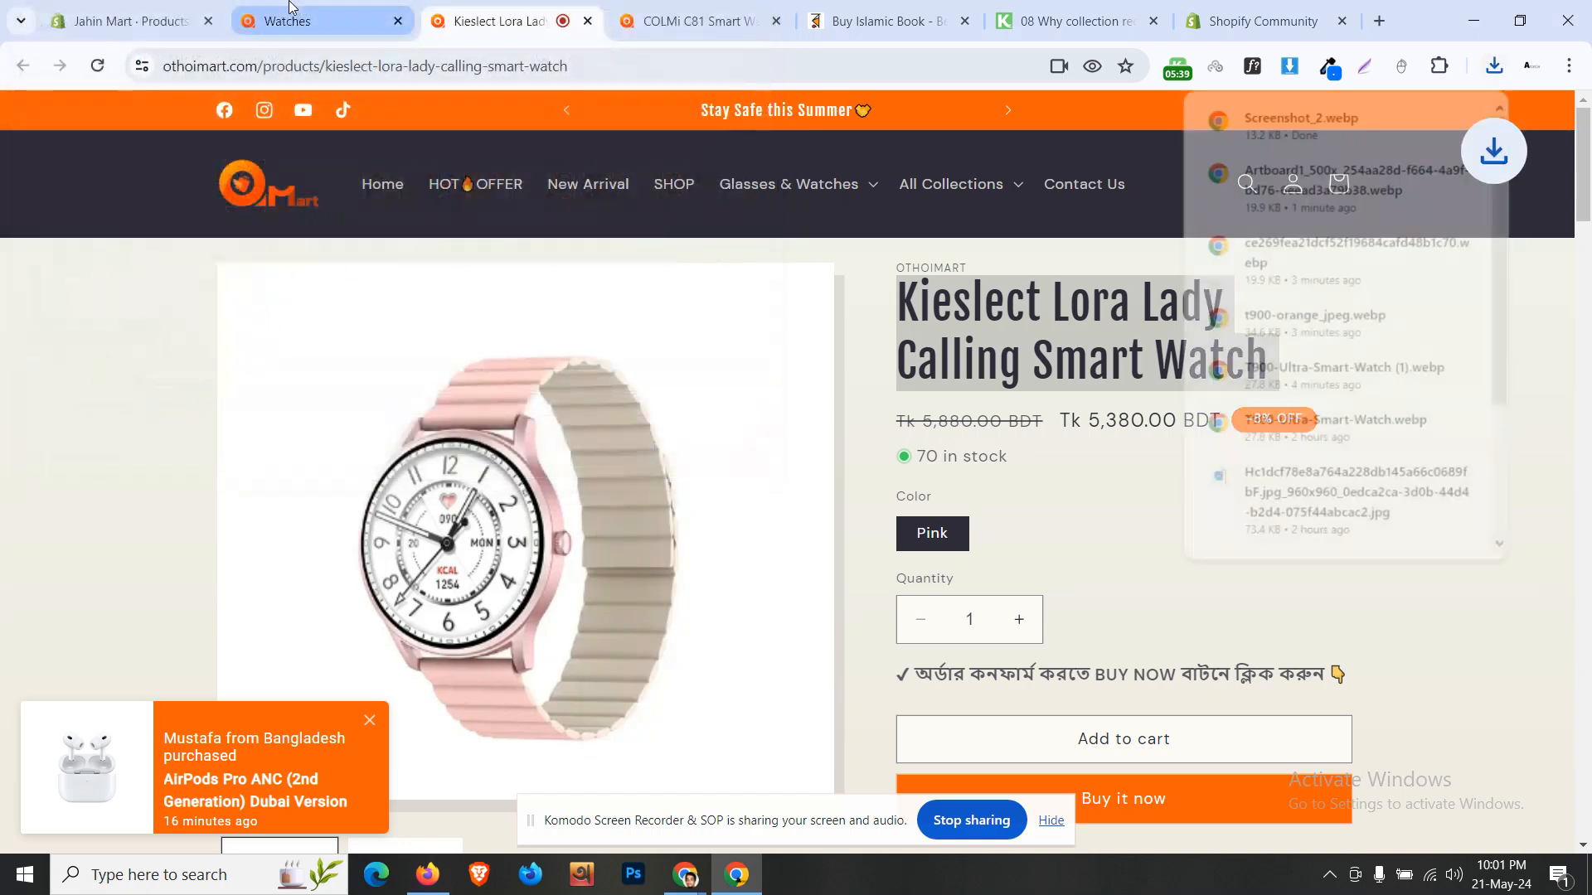
# Step: In the Shopify admin, duplicate the HK9 product as "Kieslect Lora Lady Calling Smart Watch" without images, with its status set as active
pyautogui.hotkey('ctrl', 'shift', 'Tab')
pyautogui.hotkey('ctrl', 'shift', 'Tab')
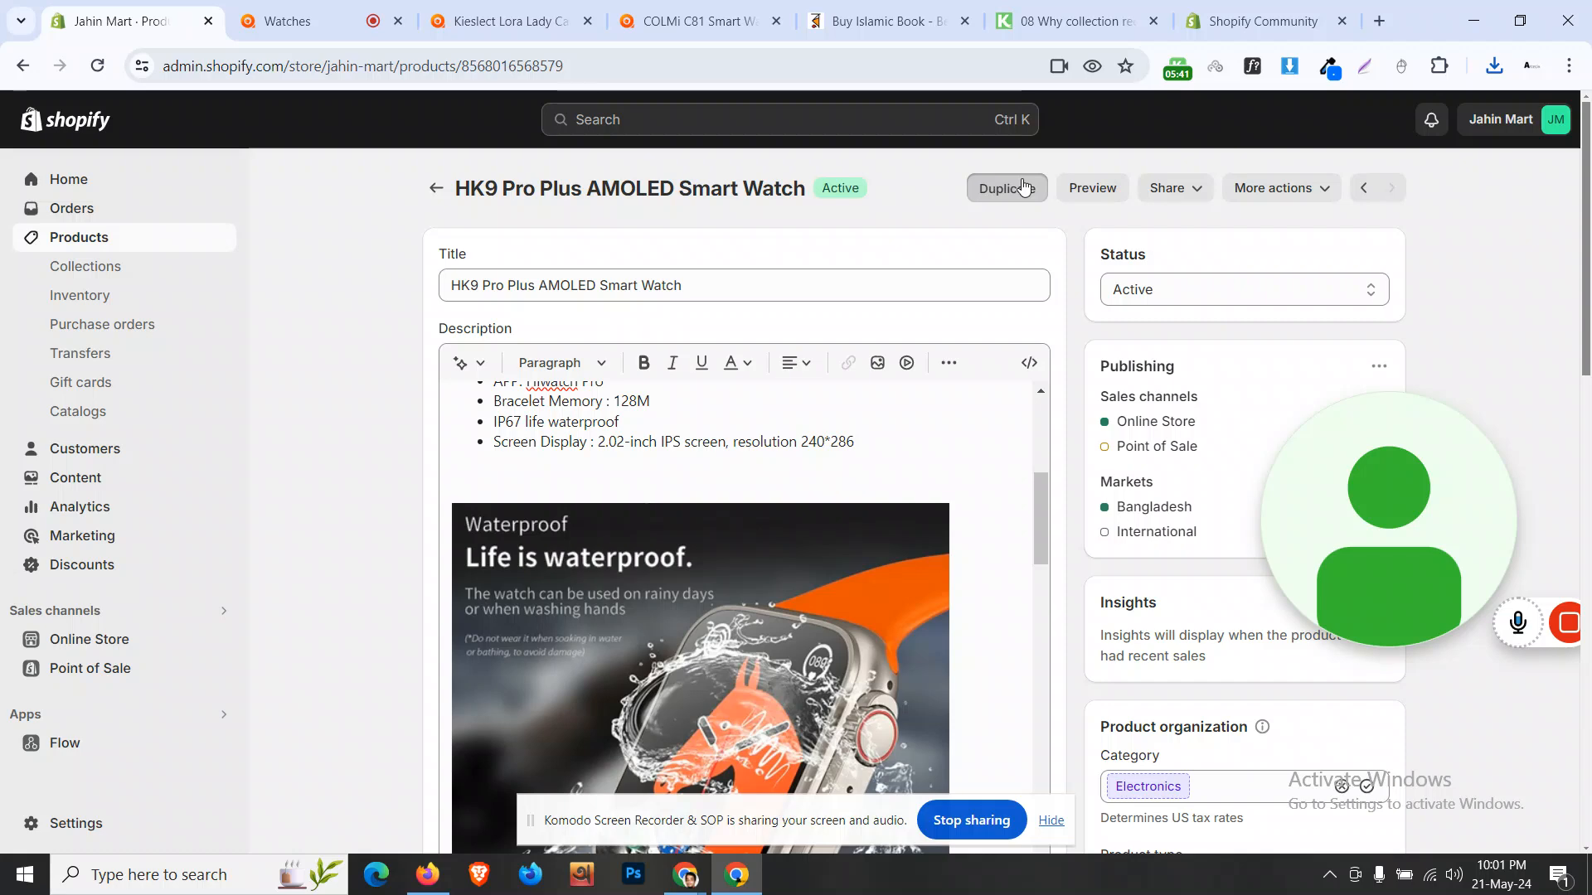
pyautogui.click(1023, 187)
pyautogui.hotkey('ctrl', 'v')
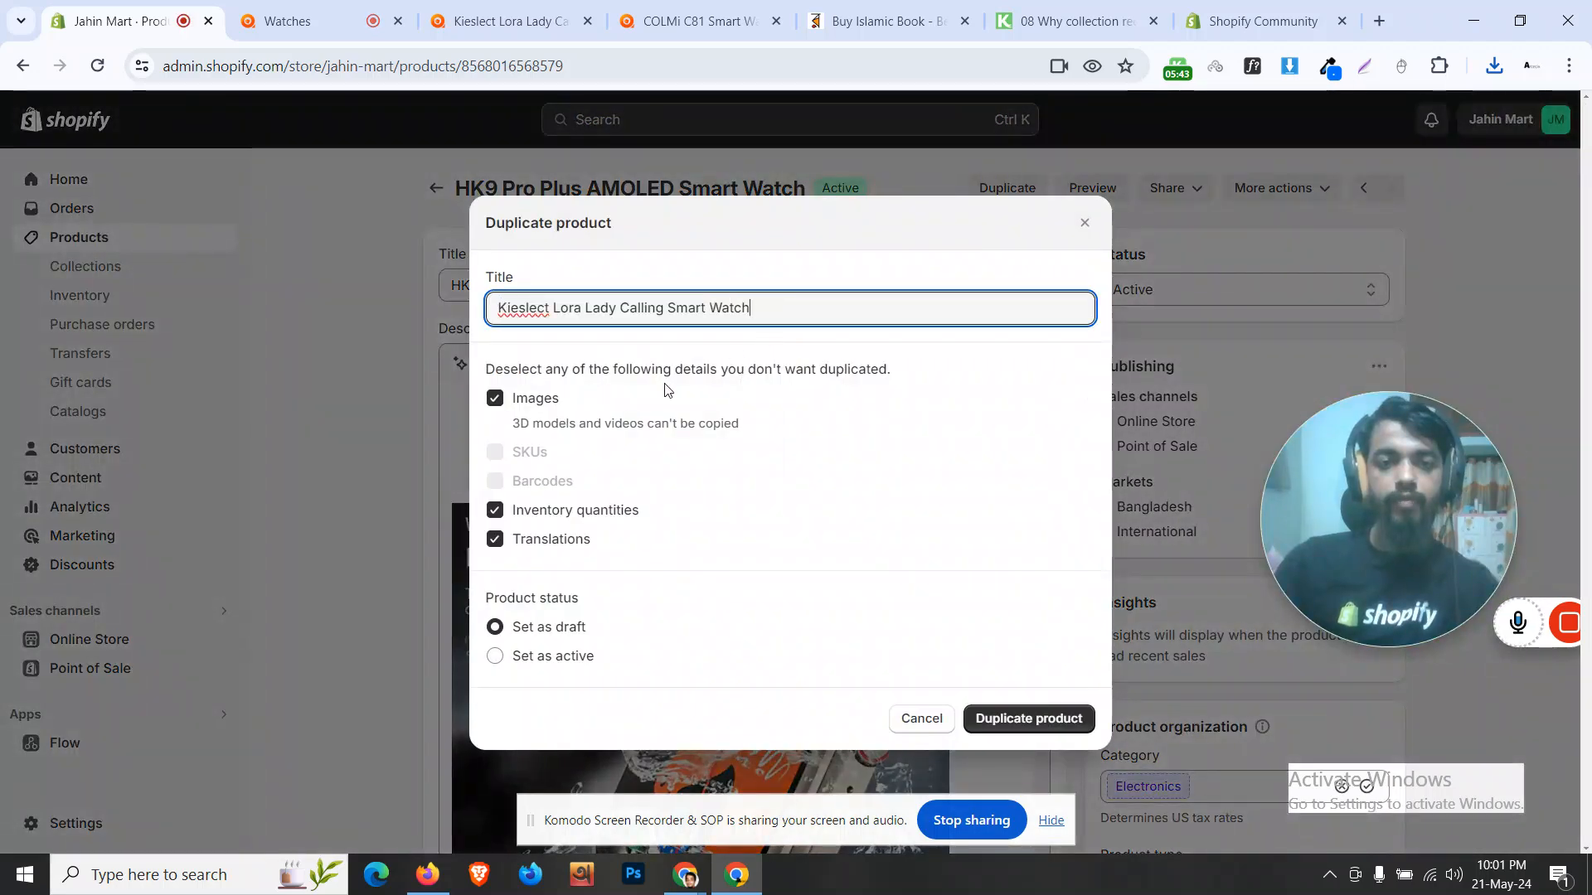
pyautogui.click(543, 400)
pyautogui.click(551, 655)
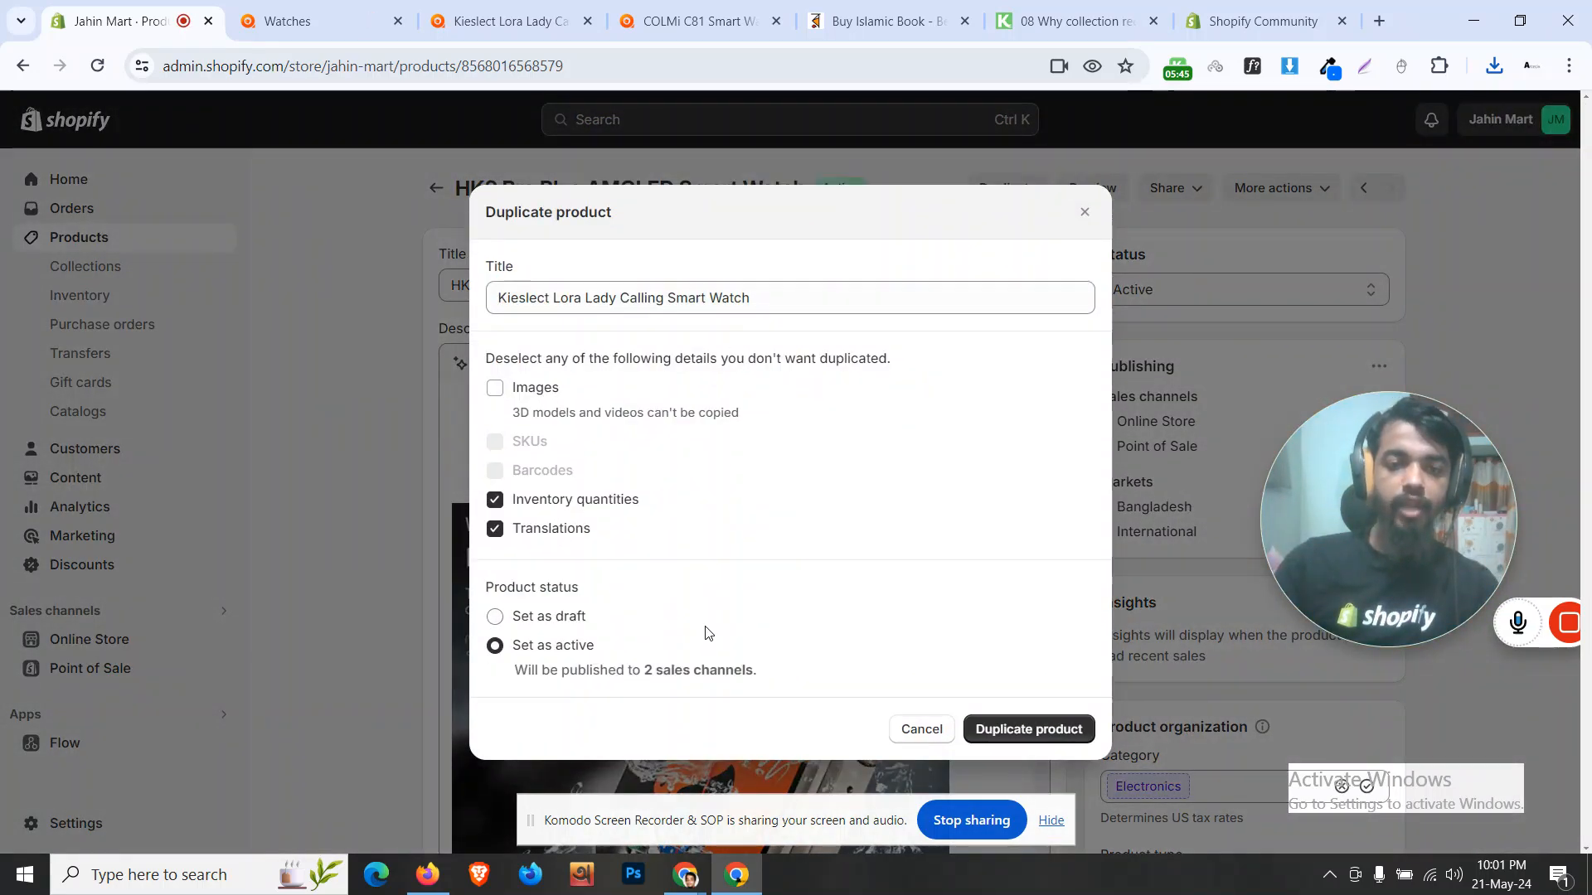
pyautogui.click(1048, 740)
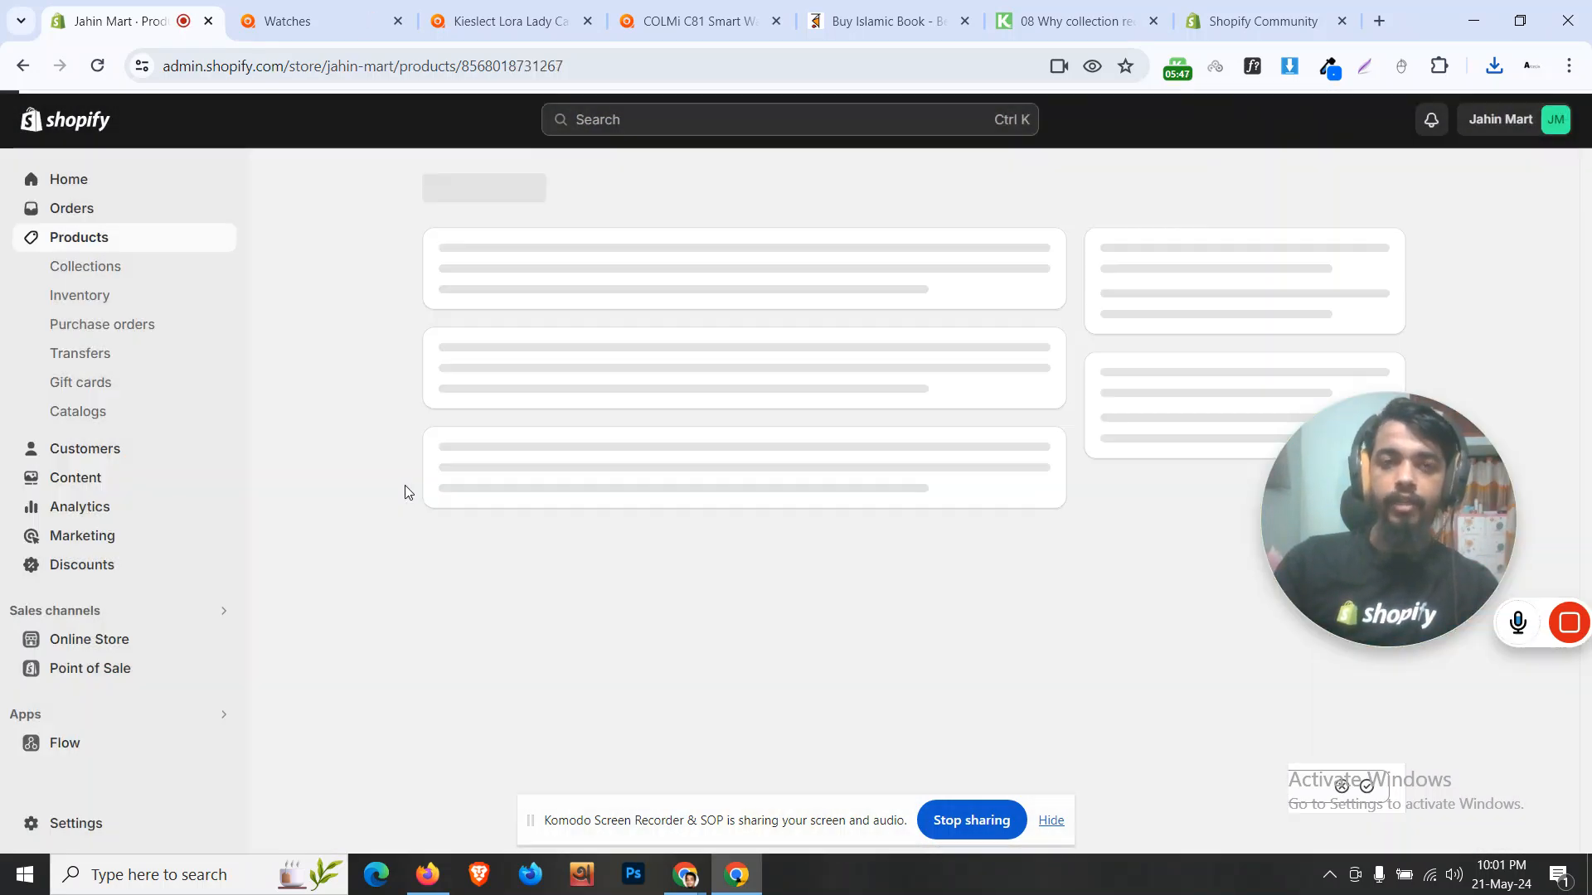
# Step: Upload Screenshot_2.webp from Downloads to the Kieslect Lora product's media
pyautogui.scroll(-10, 670, 306)
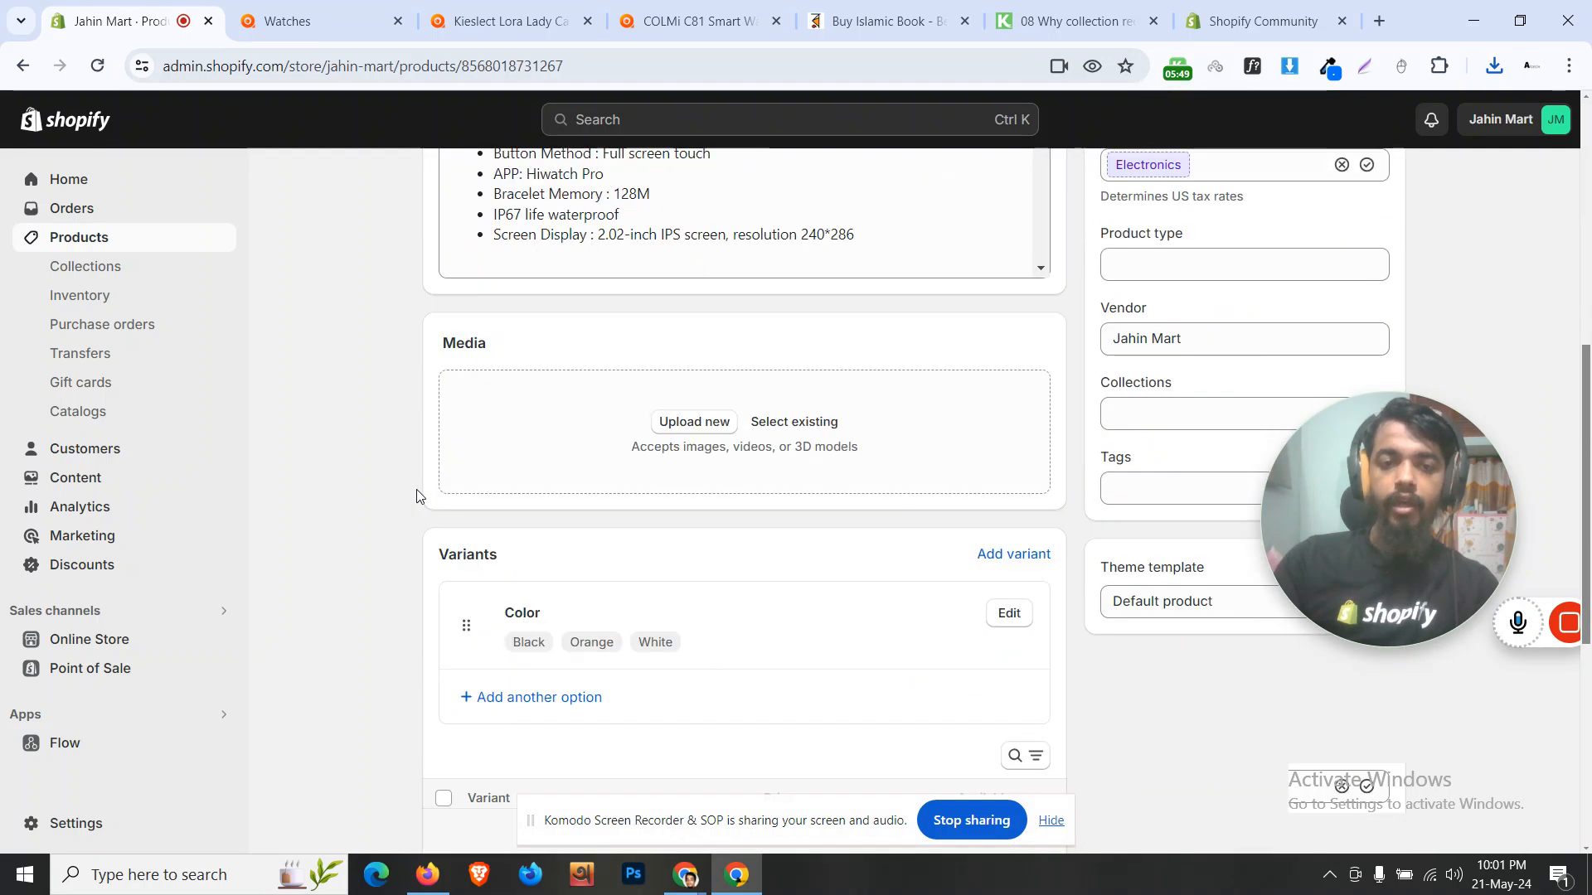
pyautogui.click(689, 215)
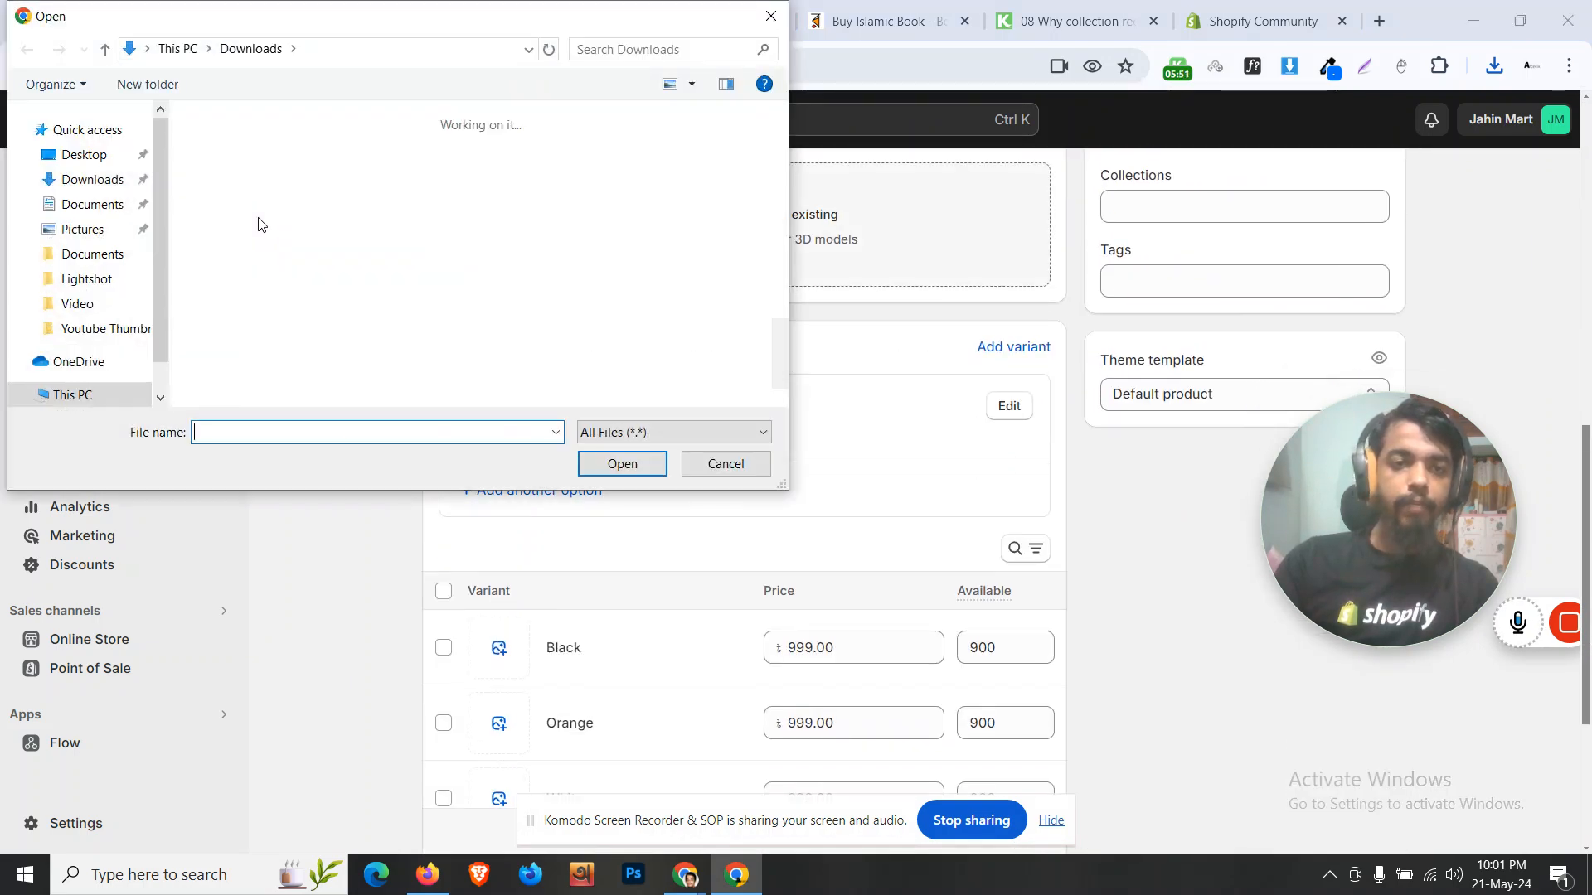
pyautogui.click(257, 222)
pyautogui.click(622, 463)
pyautogui.scroll(5, 644, 465)
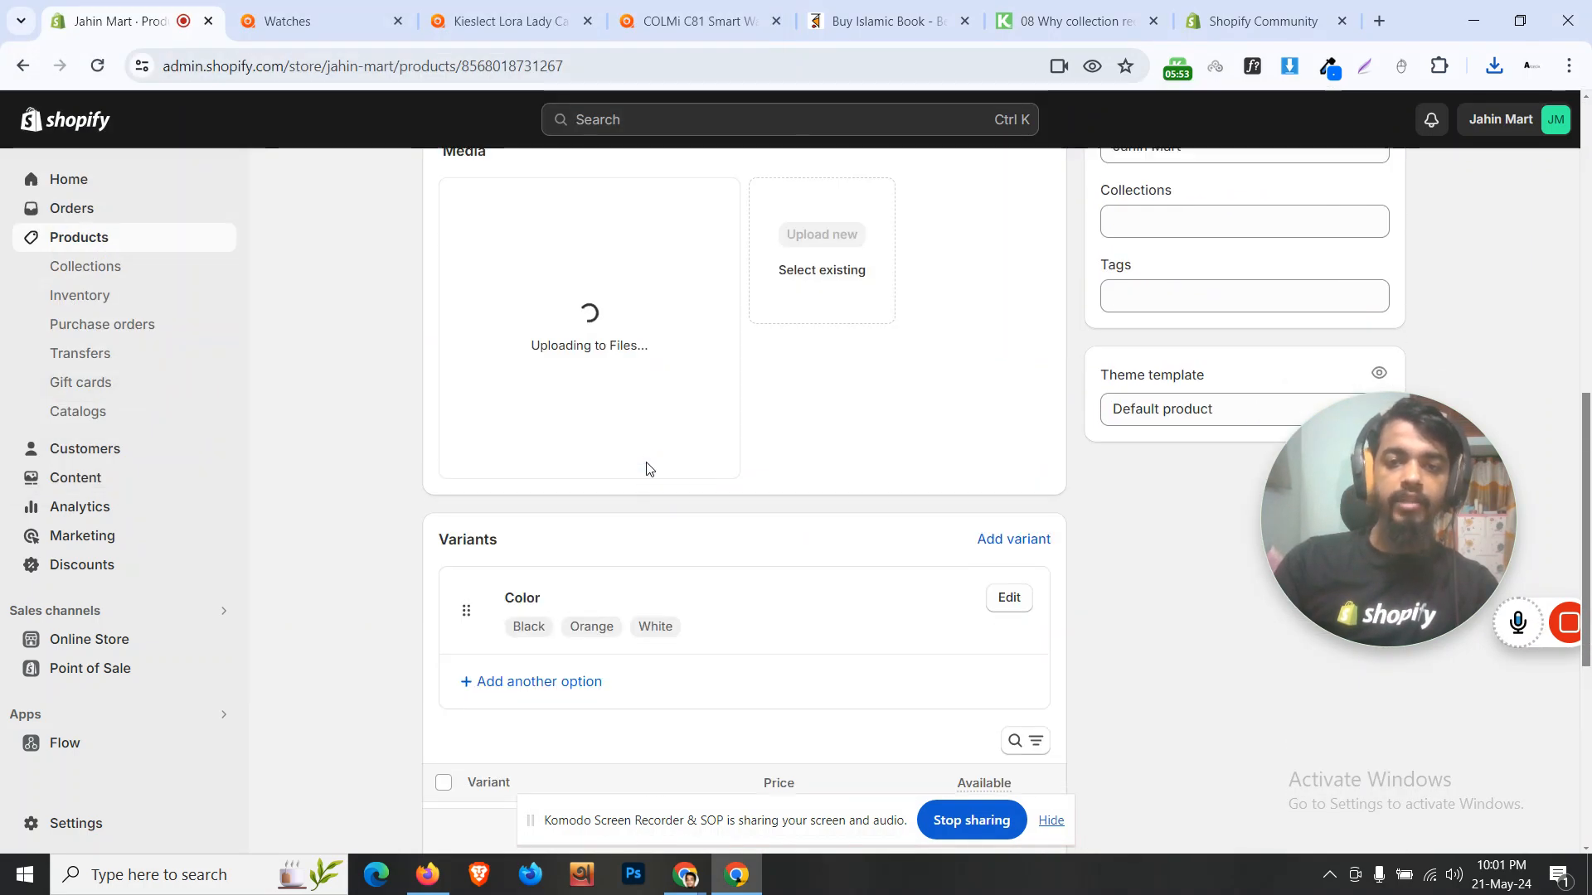
# Step: Close the Kieslect Lora page on OthoiMart and copy the title "COLMi C81 Smart Watch With AMOLED Screen" from its product page
pyautogui.click(355, 11)
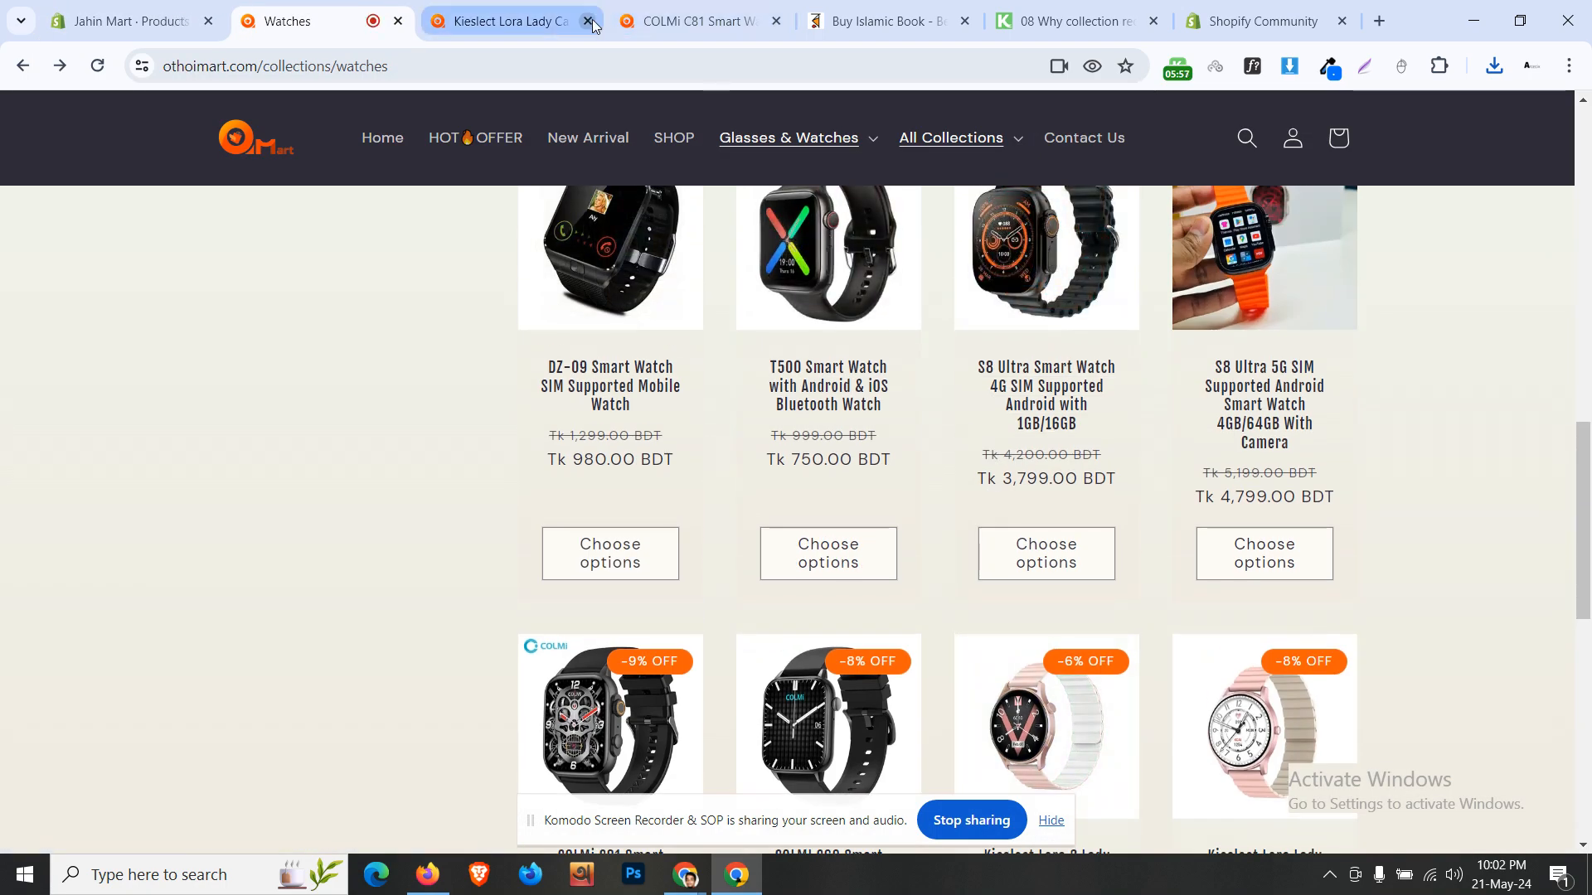
pyautogui.click(587, 21)
pyautogui.click(531, 20)
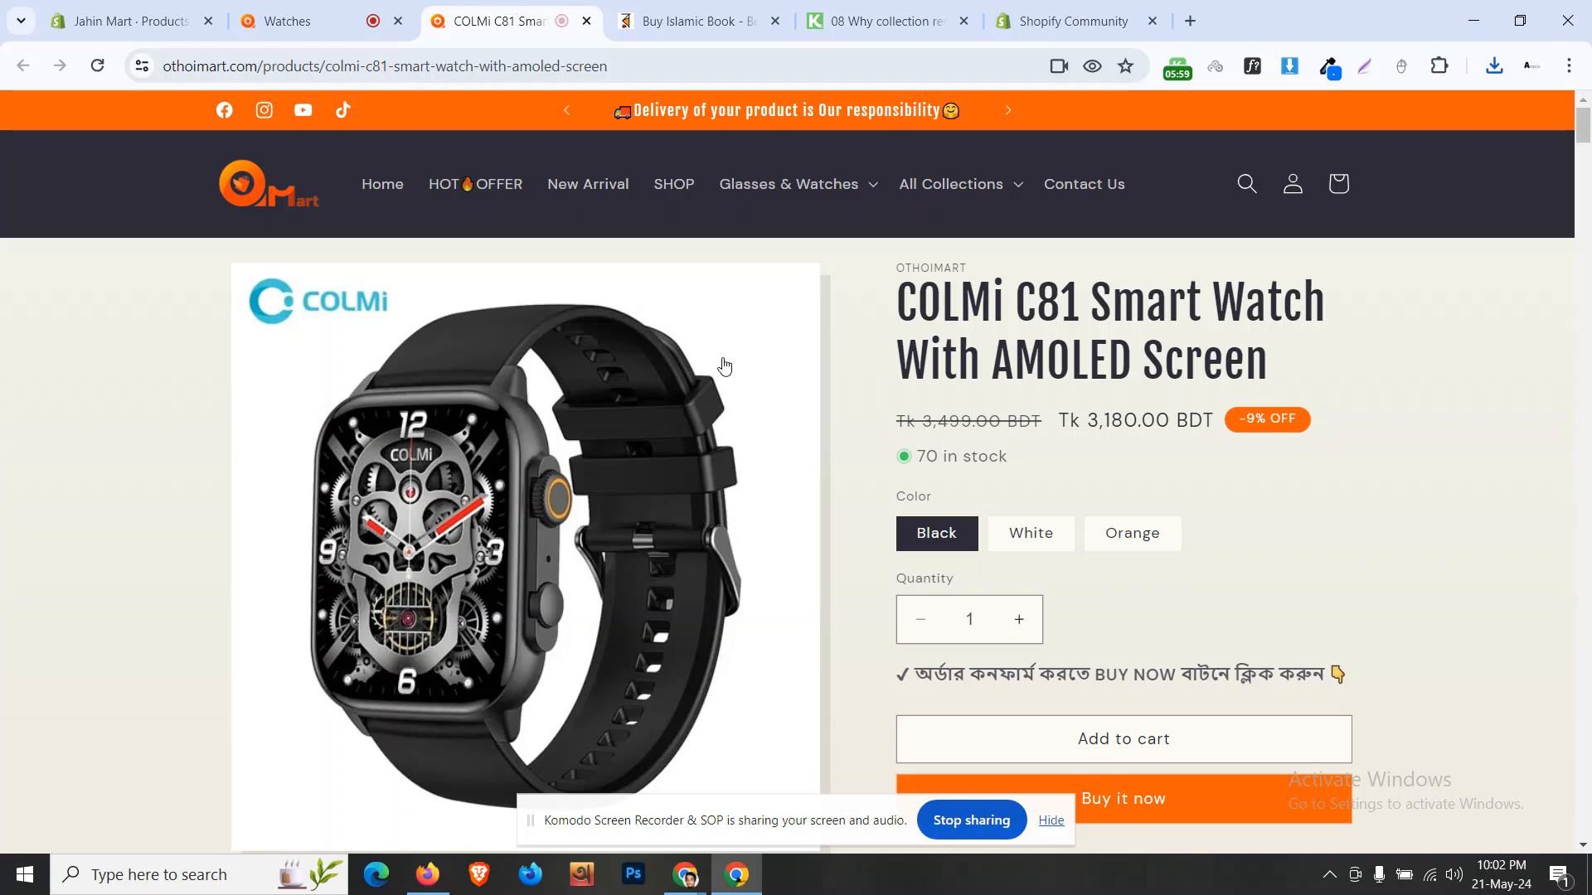
pyautogui.tripleClick(984, 343)
pyautogui.rightClick(984, 342)
pyautogui.click(1008, 362)
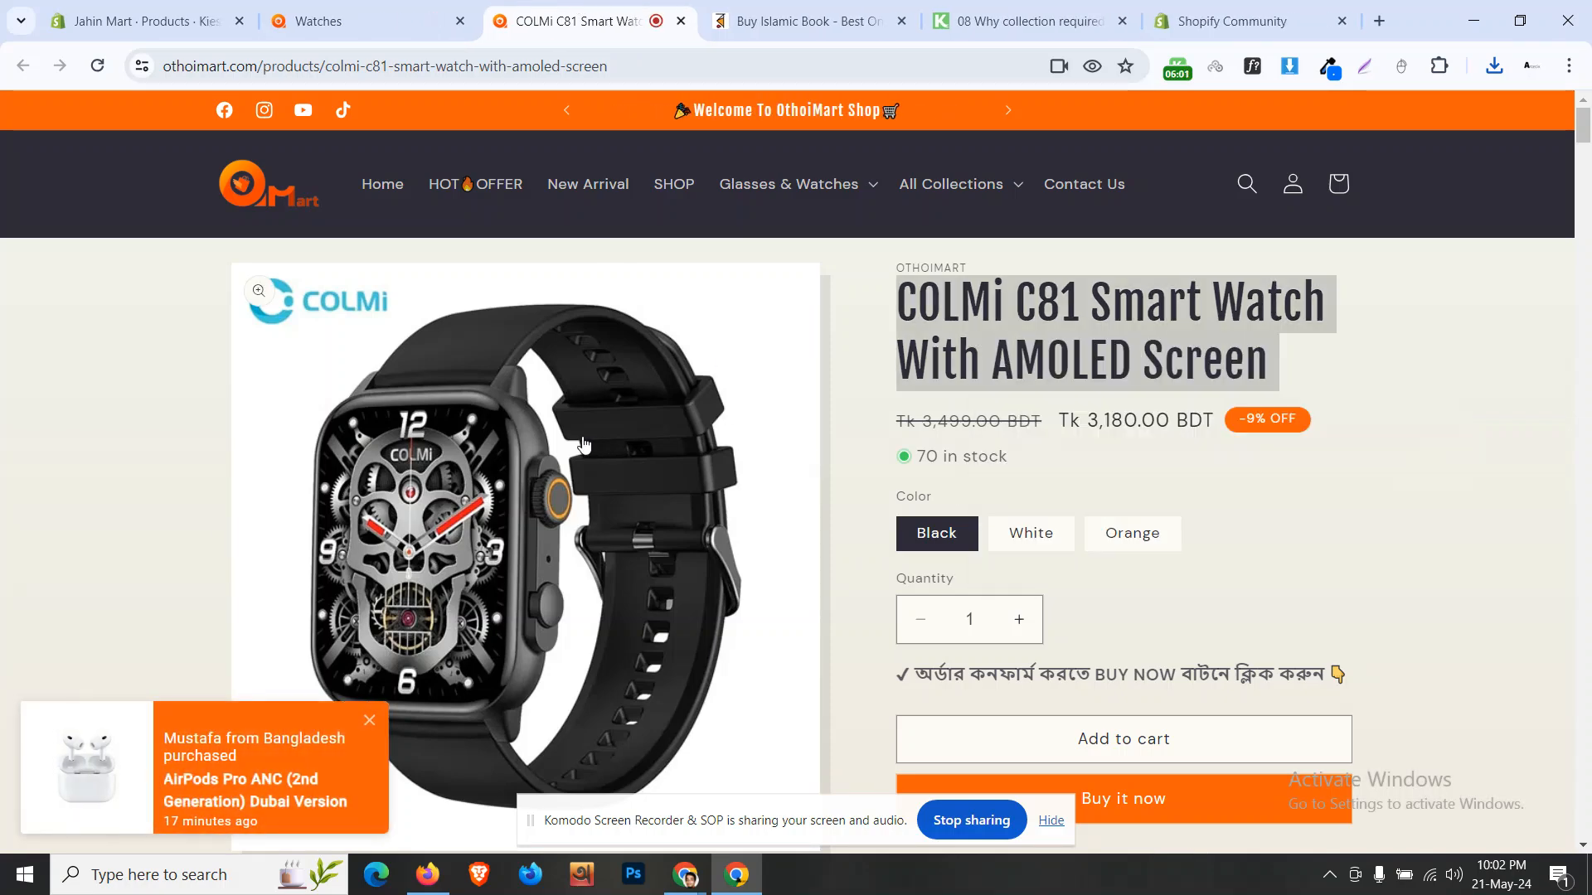
# Step: Save the black COLMi C81 watch image to Downloads as COLMi-C81-Bluetooth-Calling-AMOLED-Smart-Watch-1.webp
pyautogui.rightClick(577, 436)
pyautogui.click(639, 484)
pyautogui.click(640, 470)
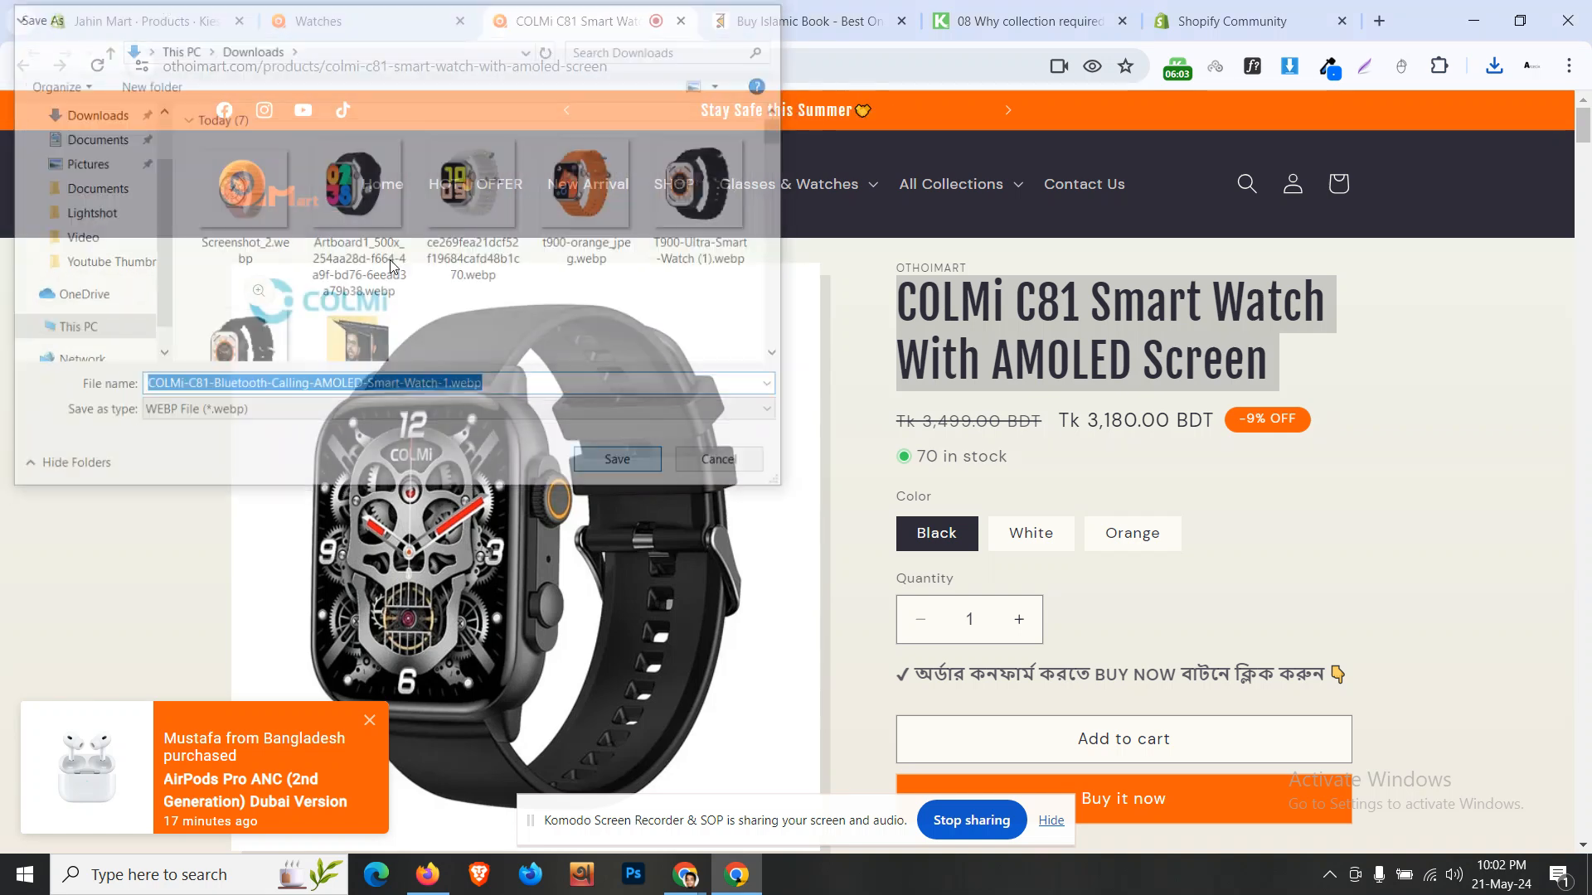
# Step: In the Shopify admin, duplicate the Kieslect Lora product as "COLMi C81 Smart Watch With AMOLED Screen" without images, set as active
pyautogui.click(160, 13)
pyautogui.scroll(8, 1089, 278)
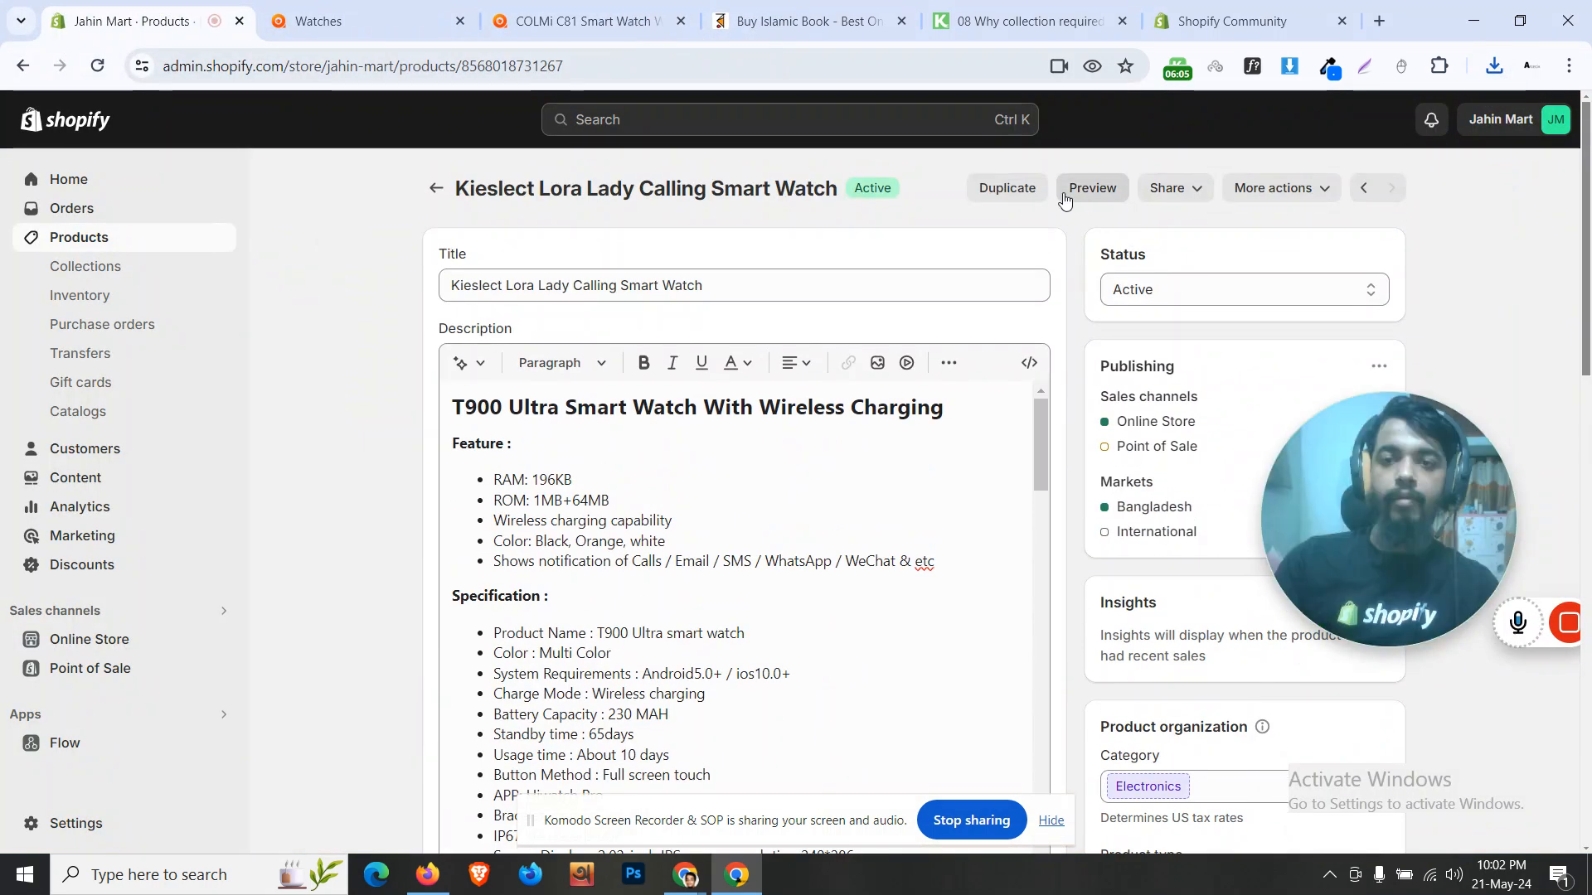
pyautogui.click(1007, 187)
pyautogui.tripleClick(772, 315)
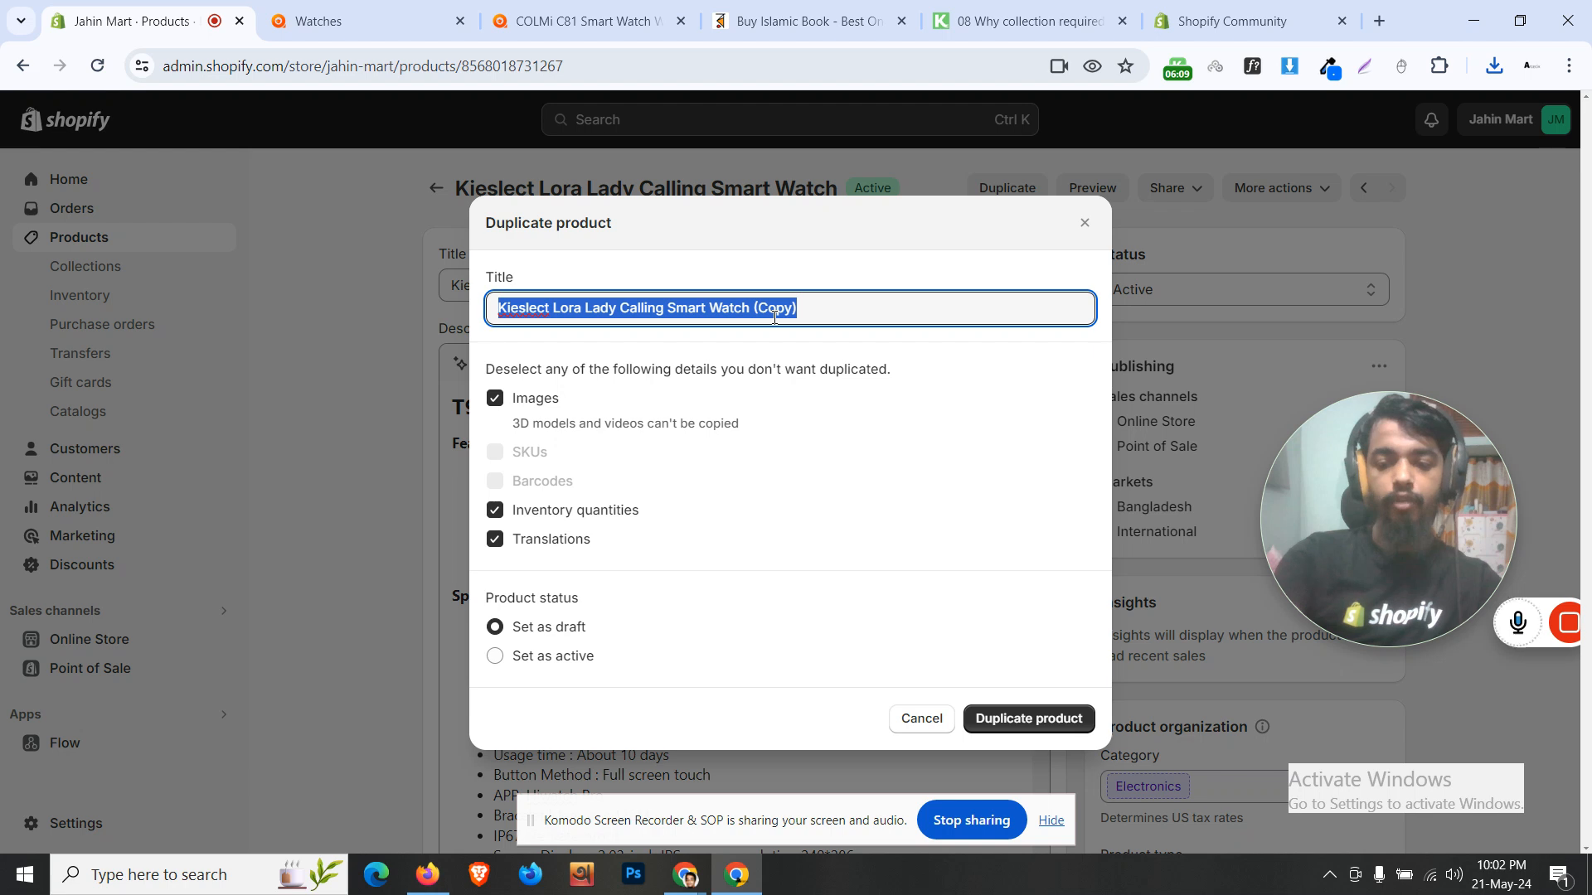
pyautogui.press('BackSpace')
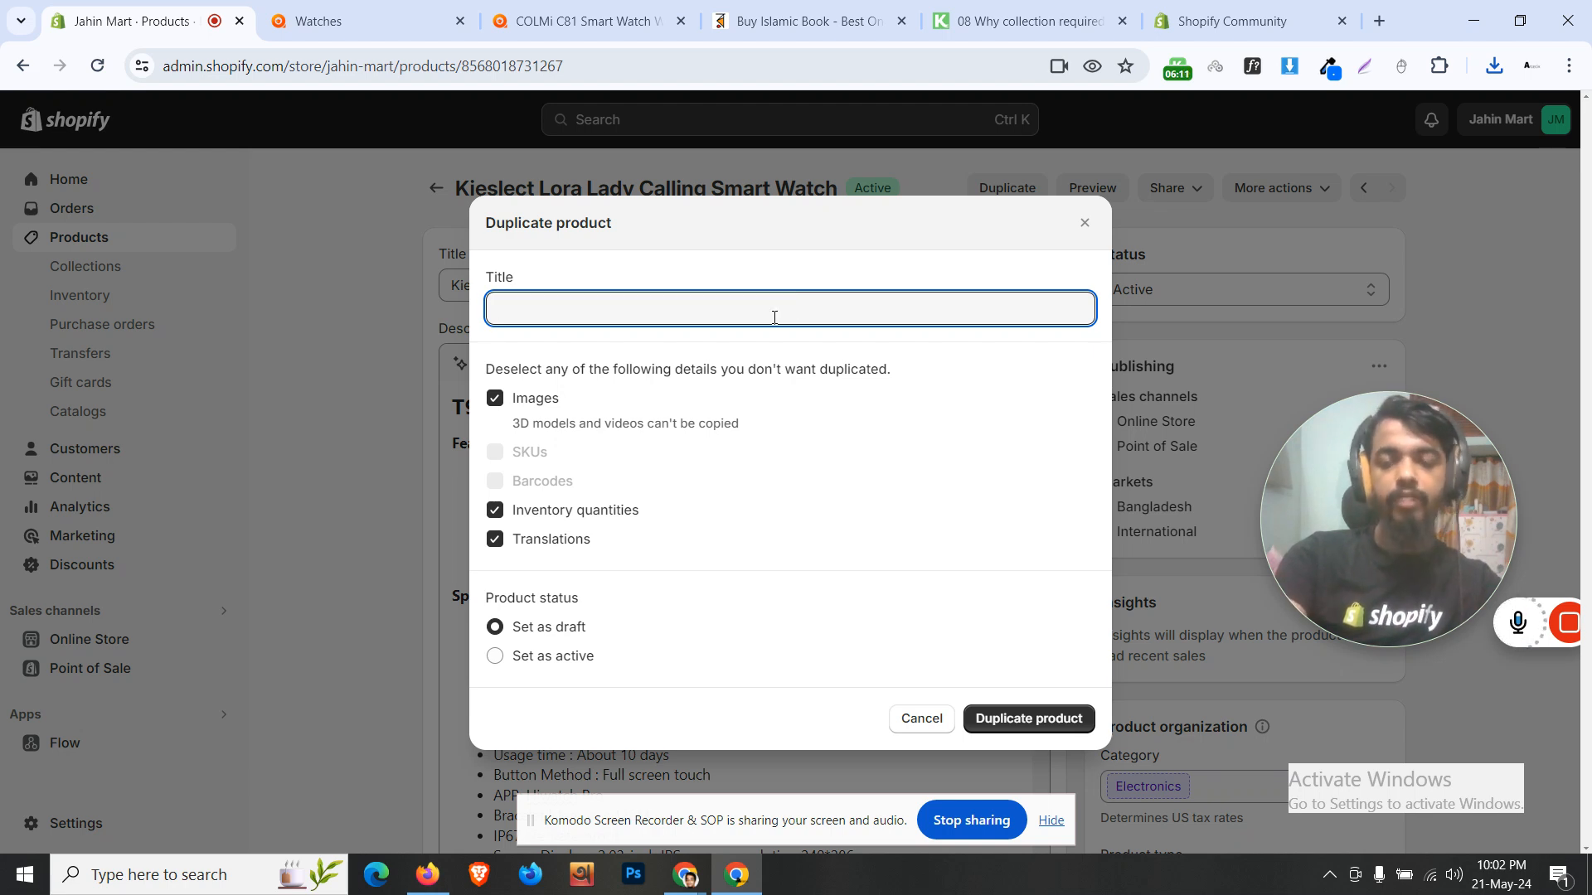
pyautogui.hotkey('ctrl', 'v')
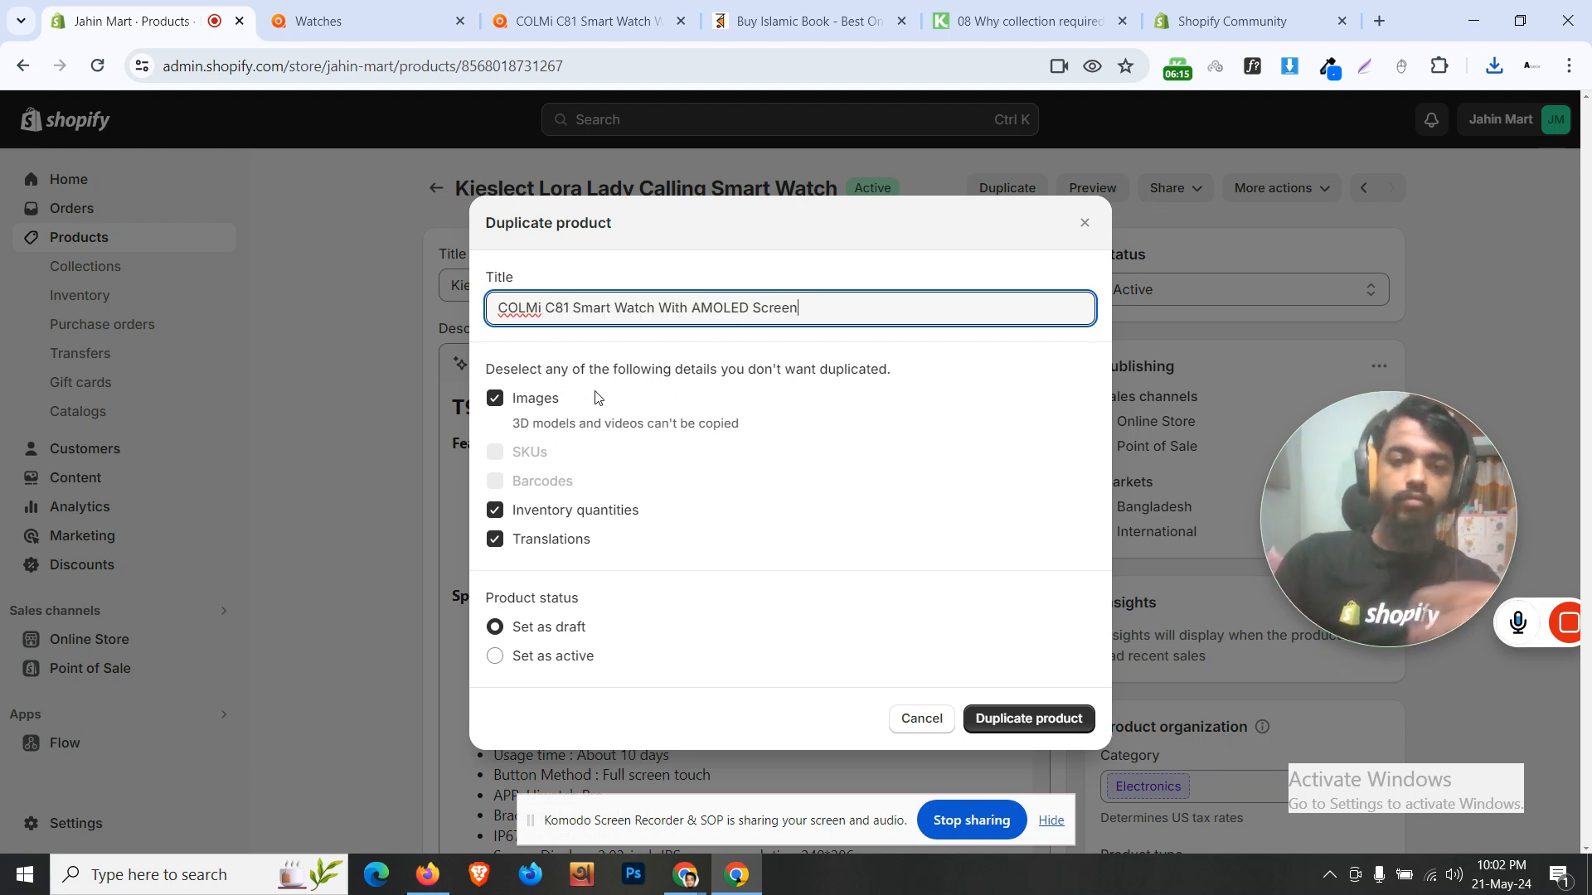
pyautogui.click(494, 399)
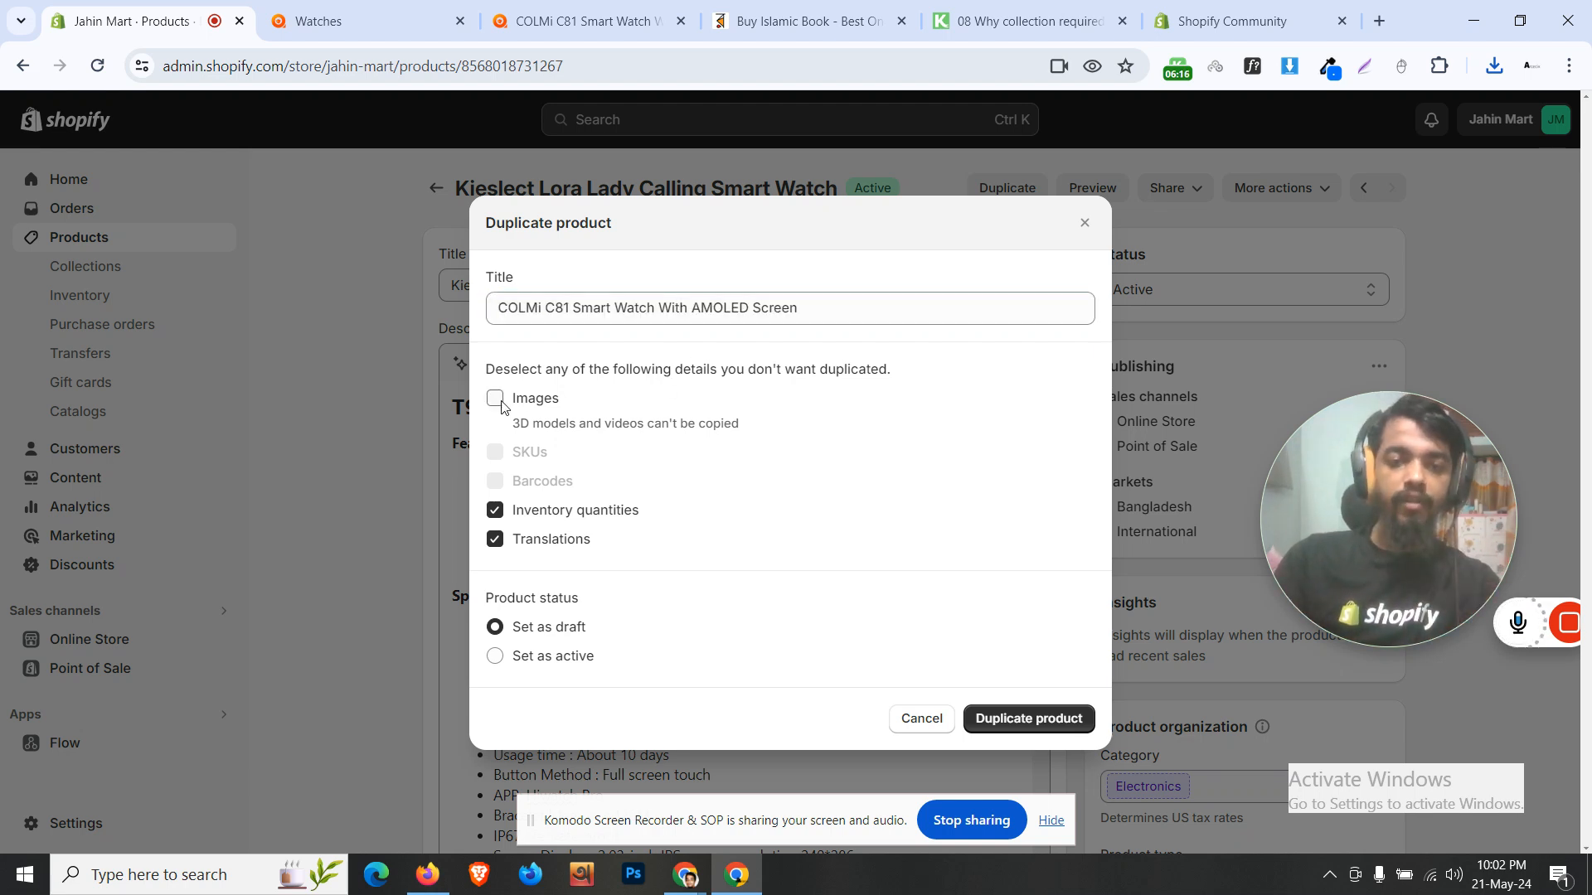
pyautogui.click(552, 664)
pyautogui.click(1020, 718)
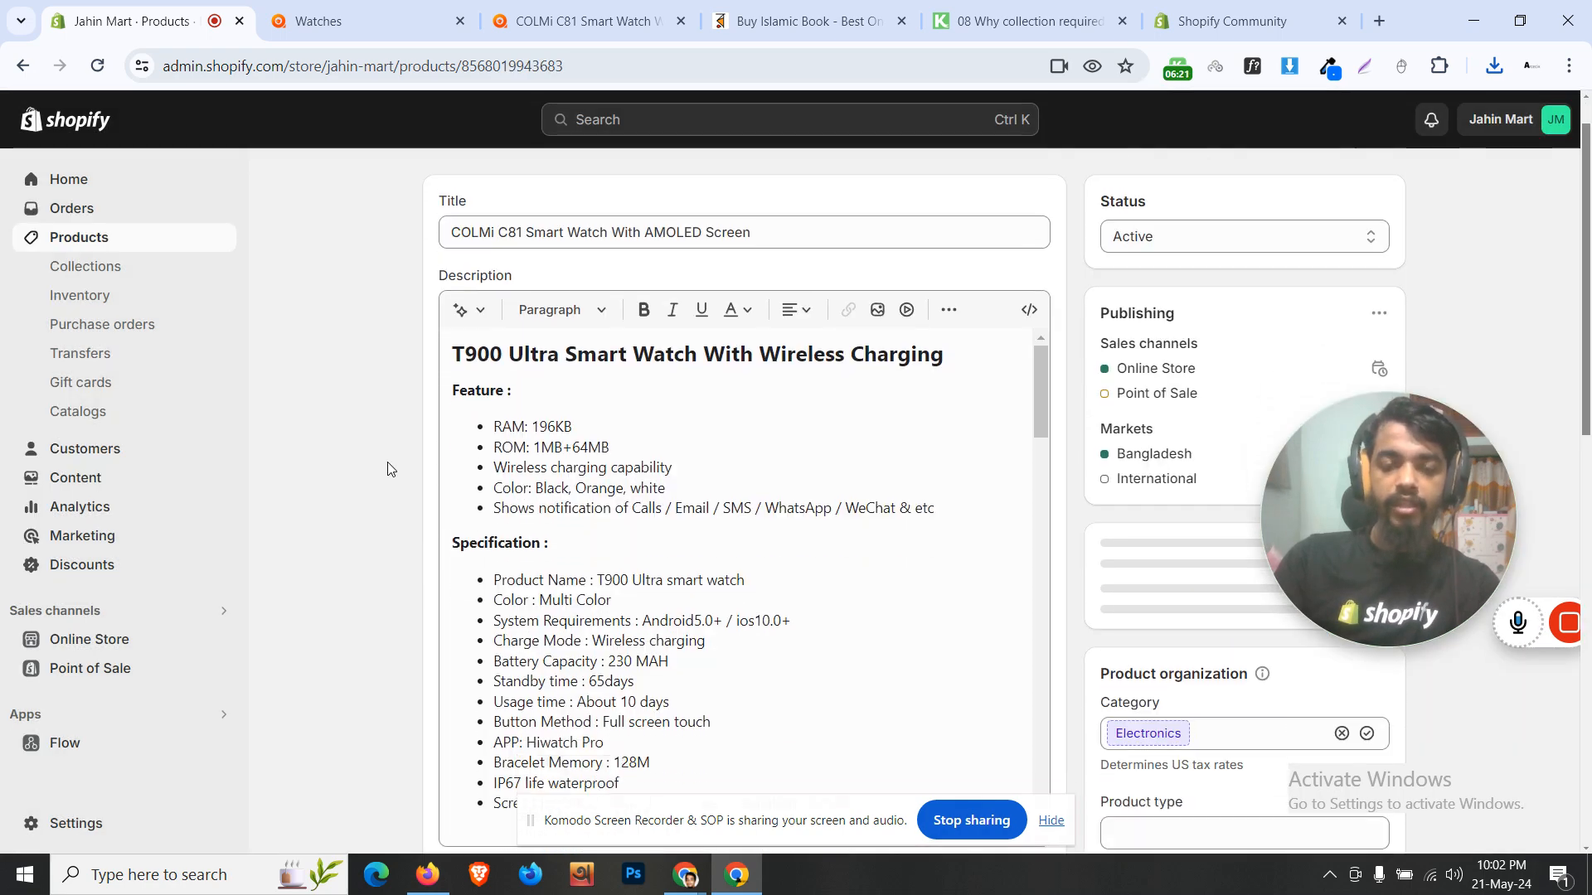
# Step: Upload COLMi-C81-Bluetooth-Calling-AMOLED-Smart-Watch-1.webp from Downloads to the COLMi C81 product's media
pyautogui.scroll(-10, 388, 468)
pyautogui.click(721, 216)
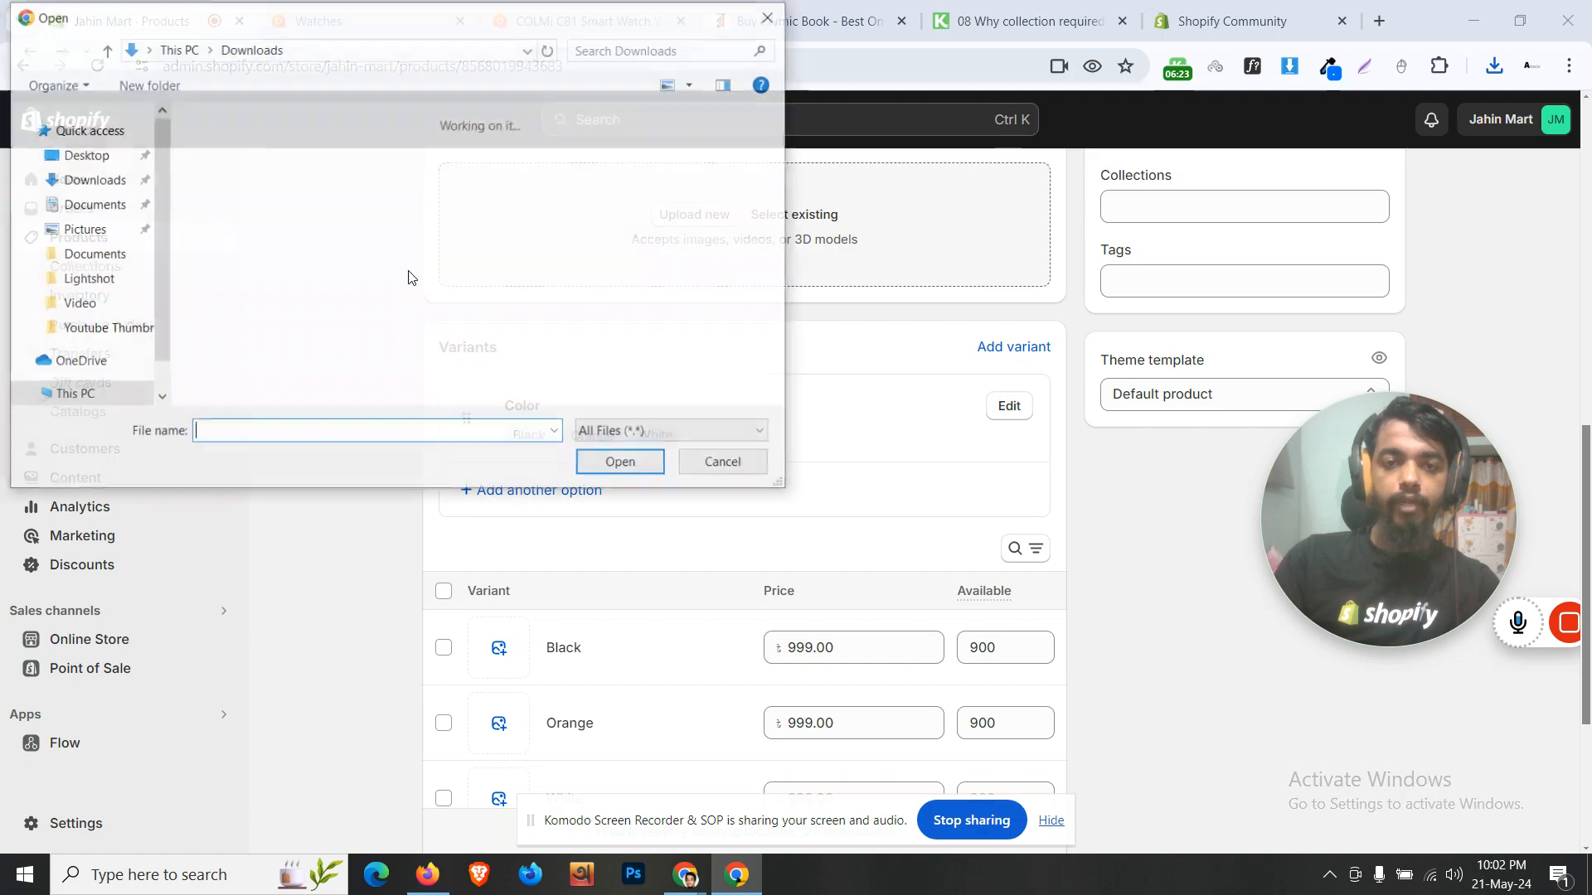
pyautogui.click(241, 191)
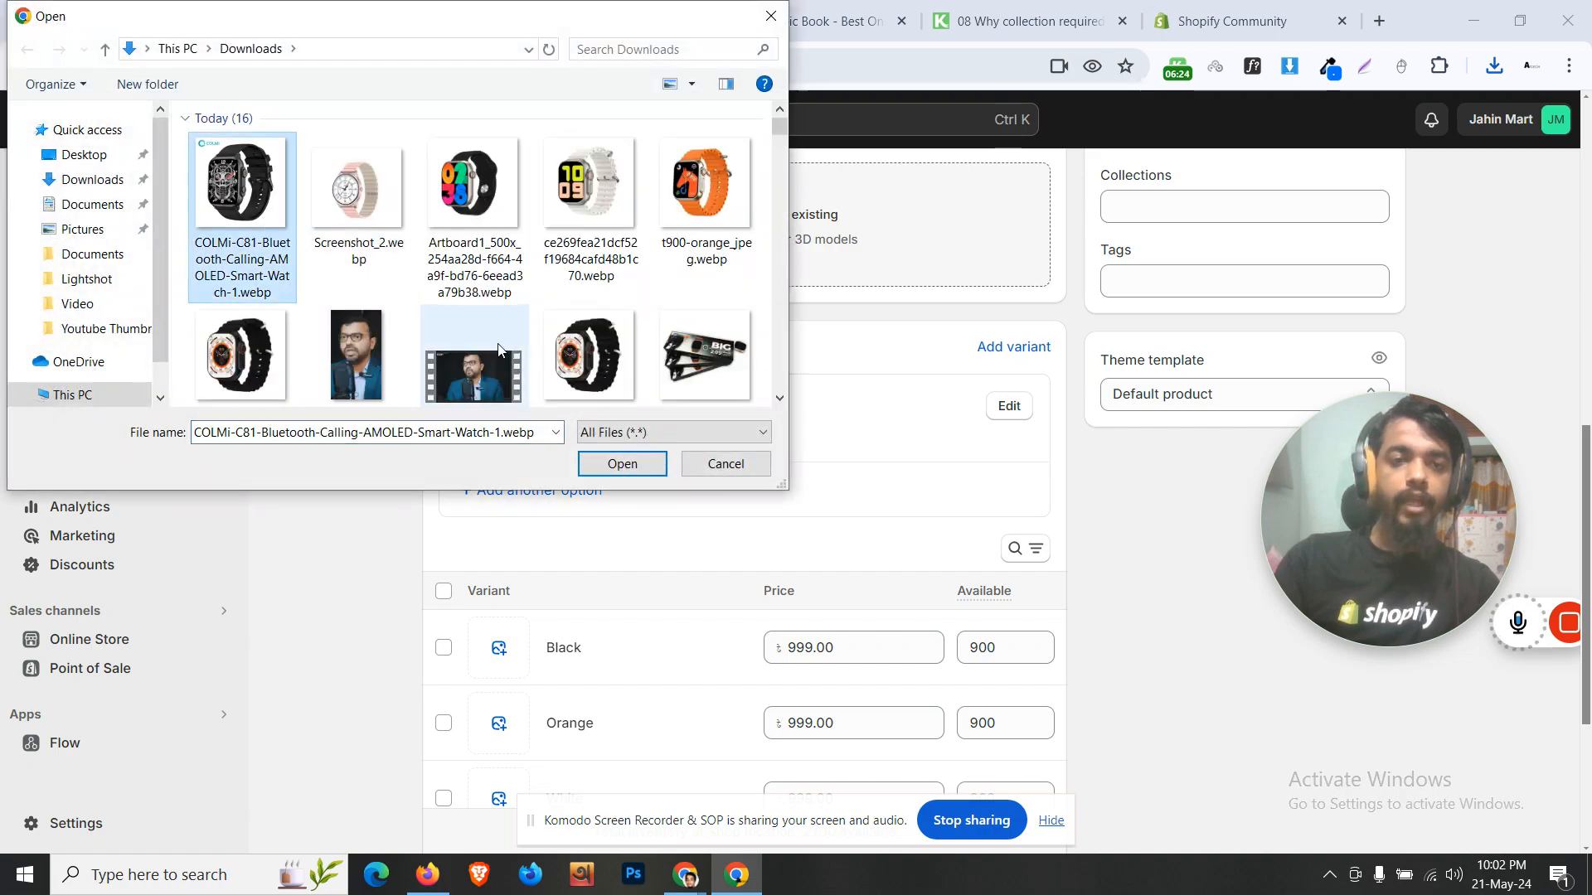
pyautogui.click(622, 463)
pyautogui.scroll(10, 617, 466)
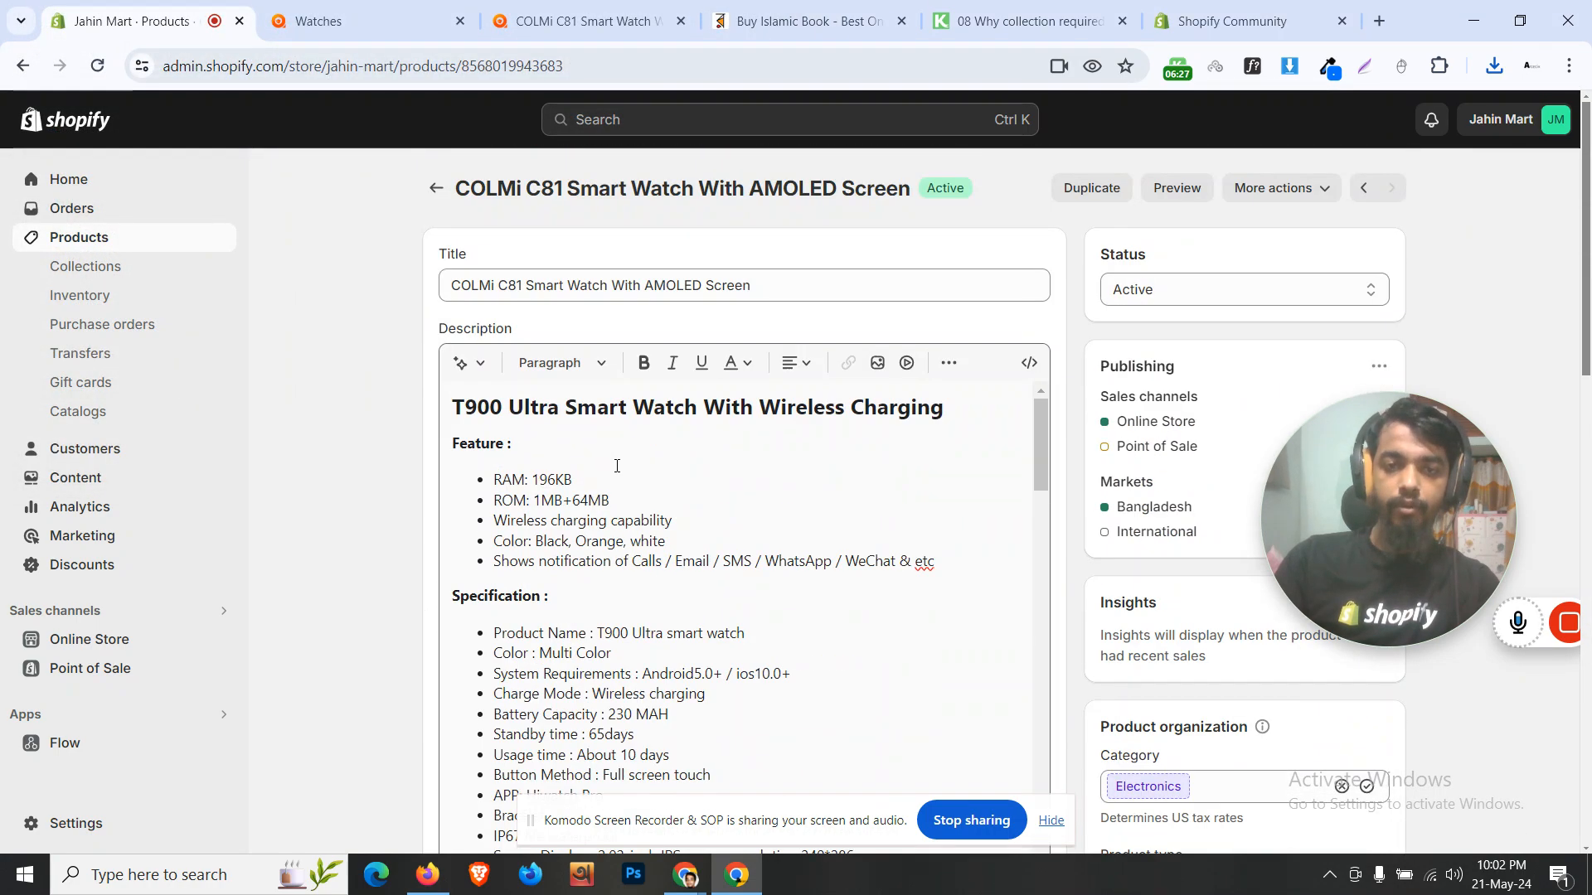
# Step: Look through OthoiMart's Watches collection for another smart watch to add to the store
pyautogui.click(319, 21)
pyautogui.scroll(5, 590, 412)
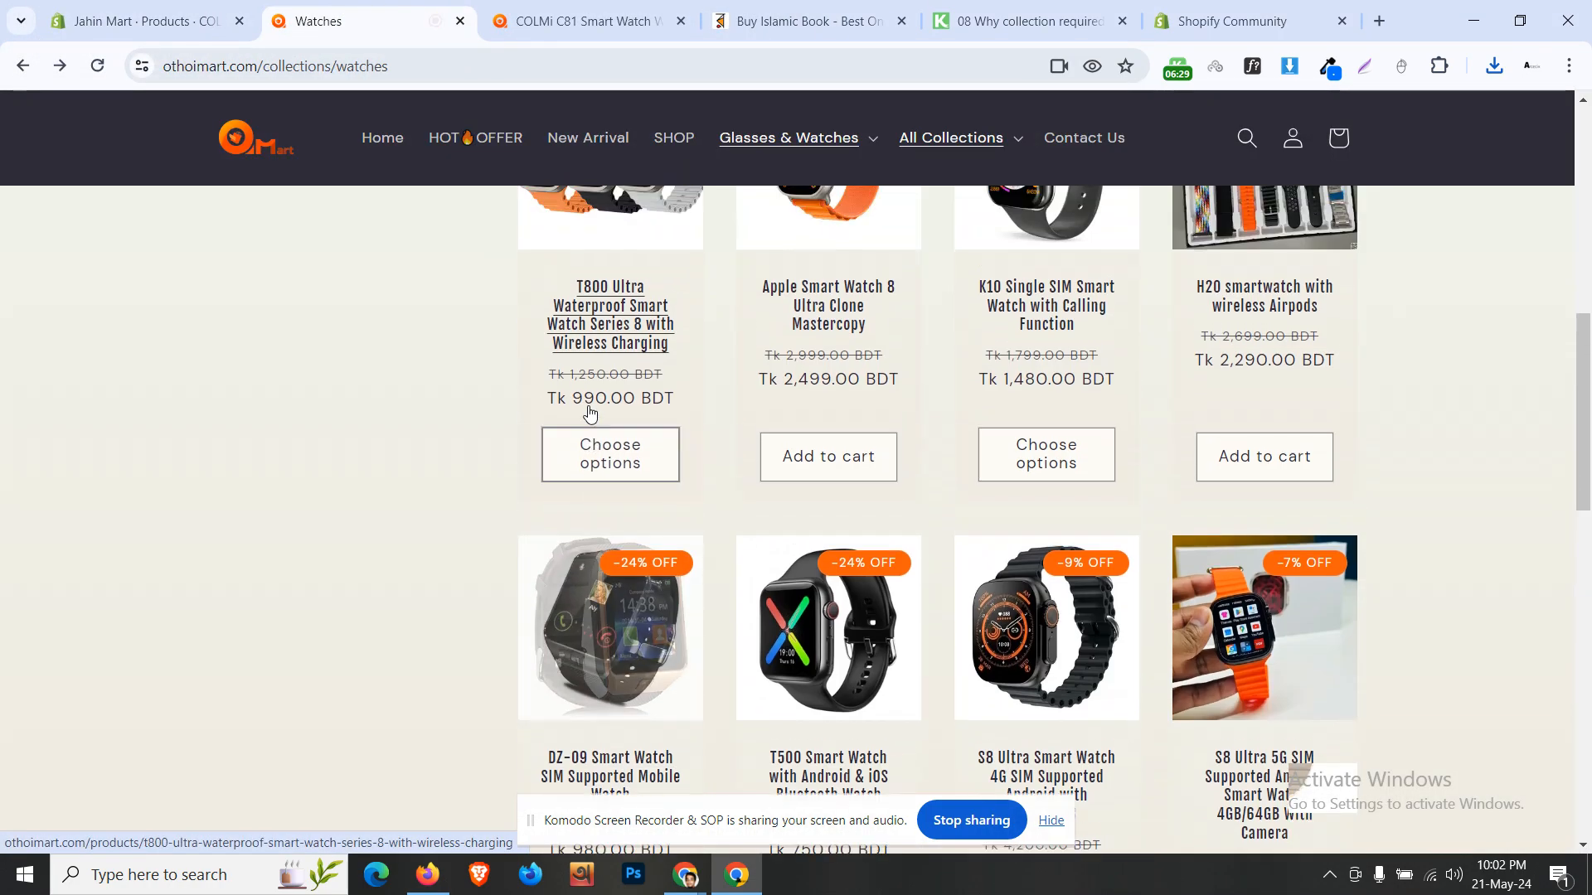
pyautogui.scroll(4, 589, 412)
pyautogui.scroll(-3, 386, 480)
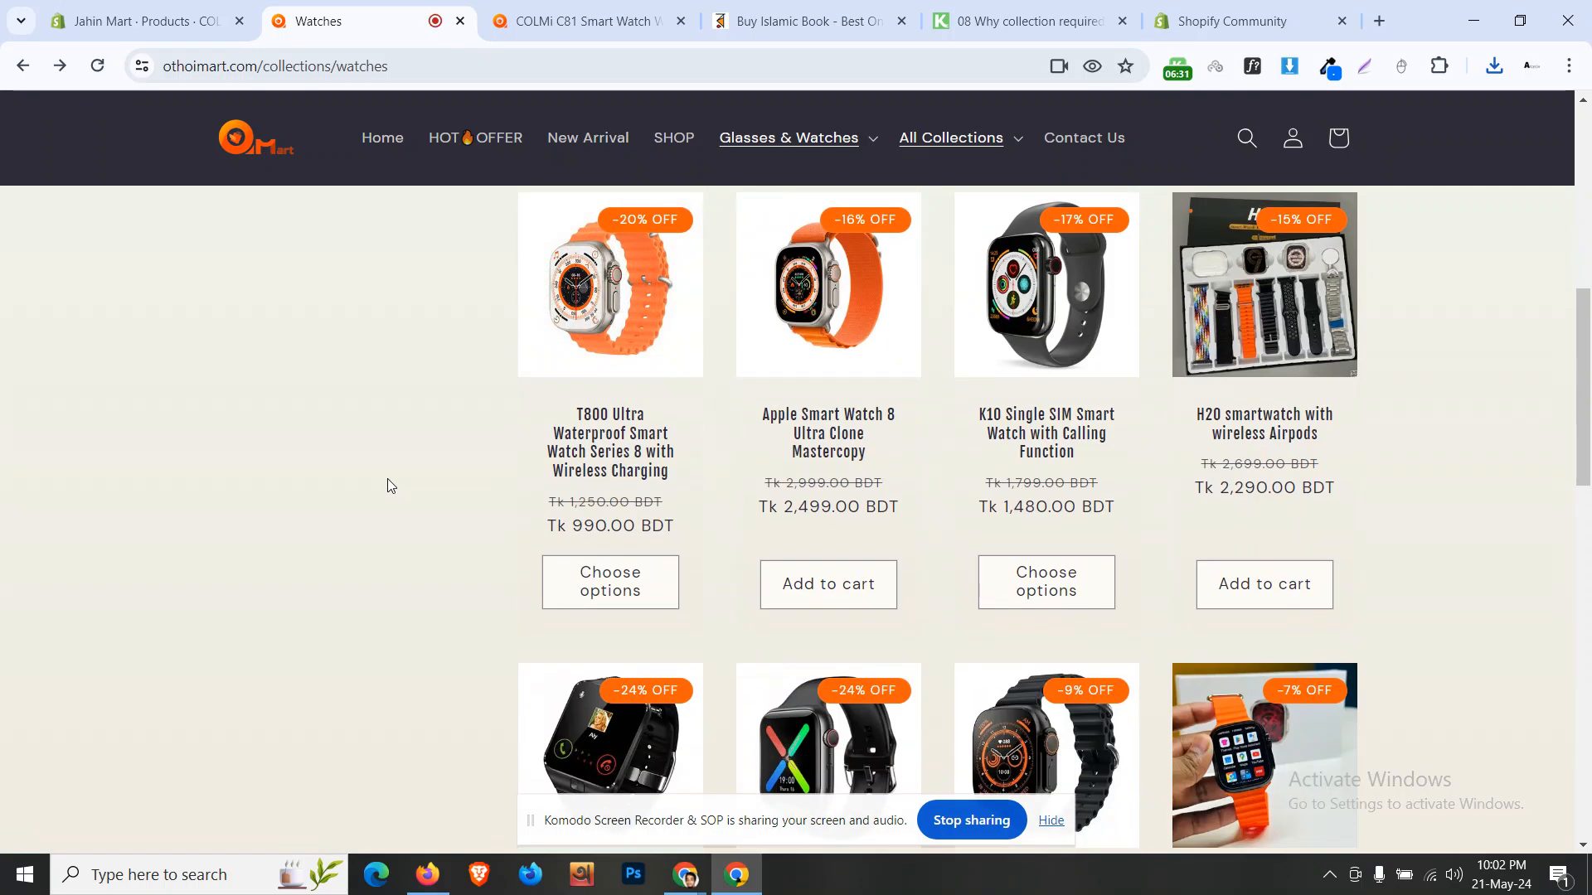
pyautogui.scroll(7, 386, 479)
pyautogui.scroll(-8, 393, 482)
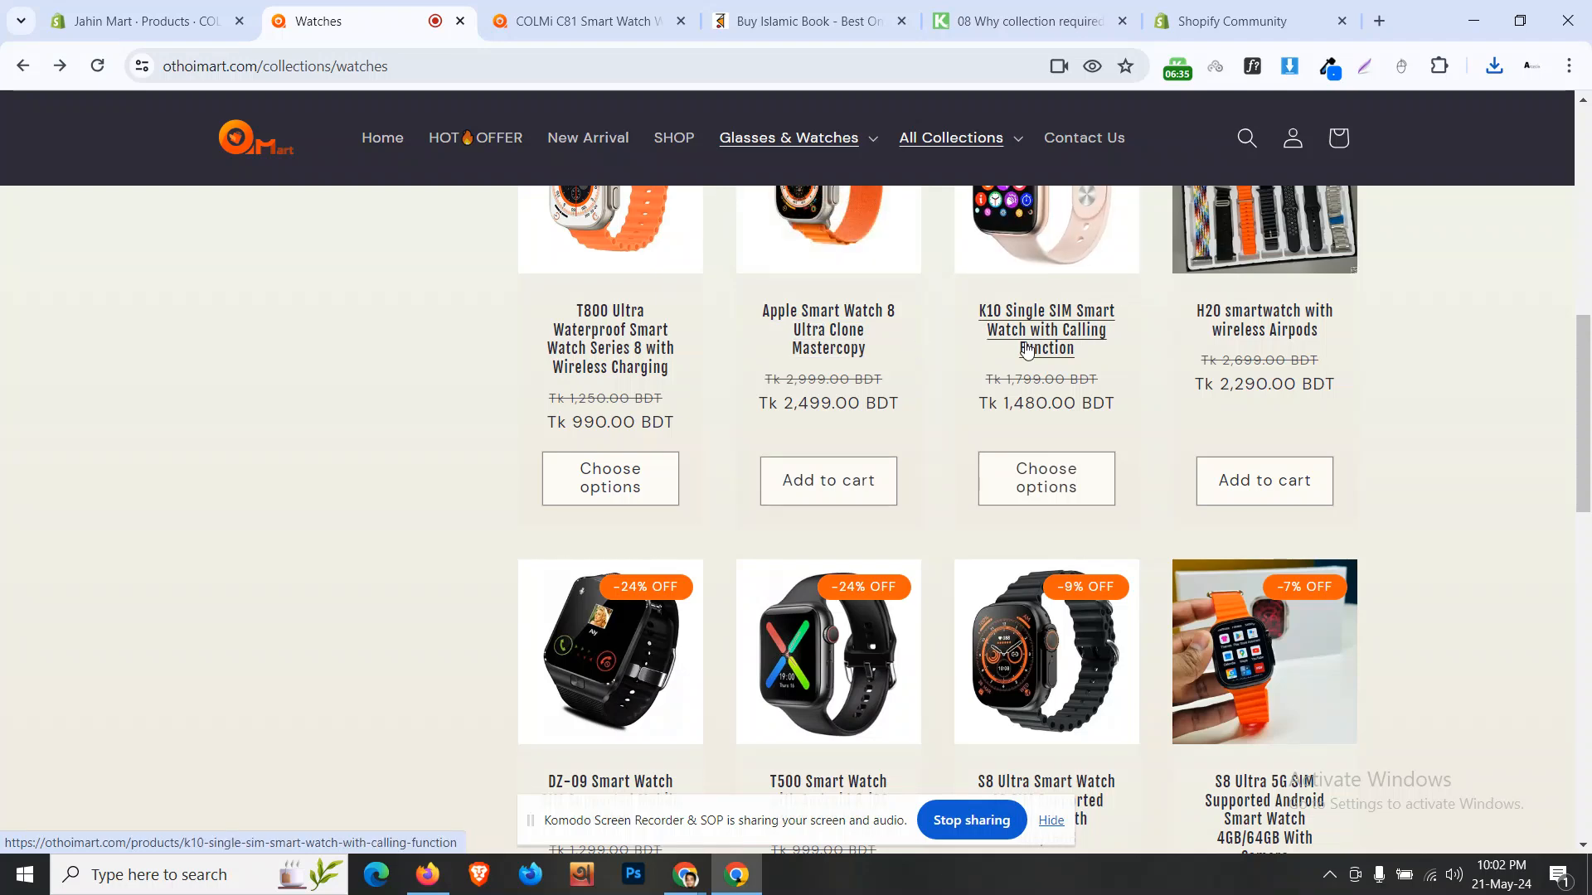
pyautogui.scroll(-8, 486, 473)
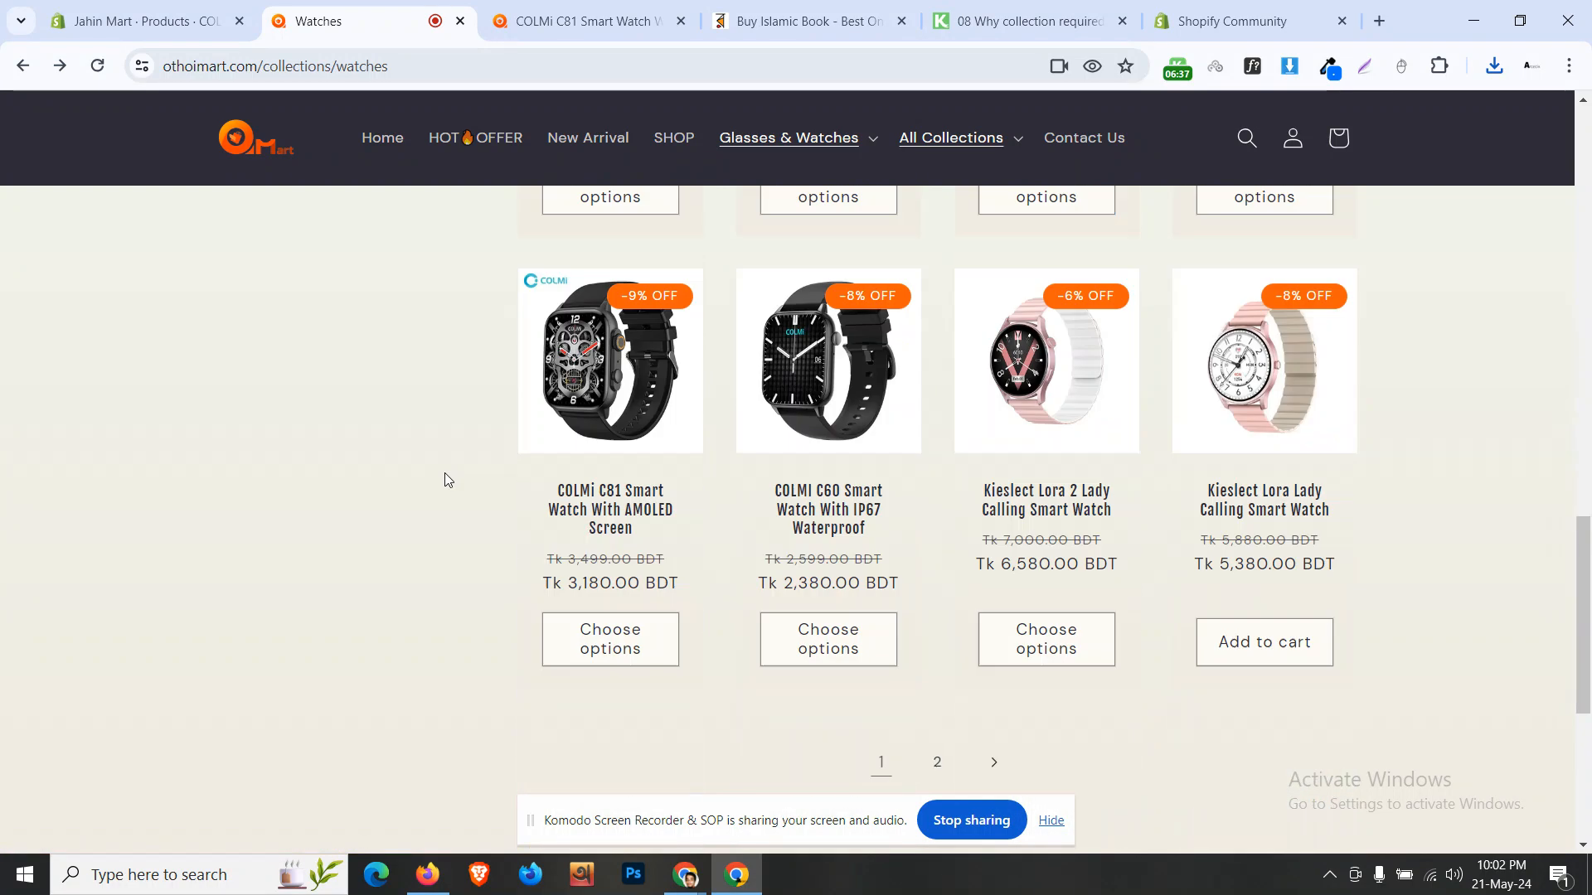
pyautogui.scroll(-5, 445, 473)
pyautogui.scroll(6, 445, 473)
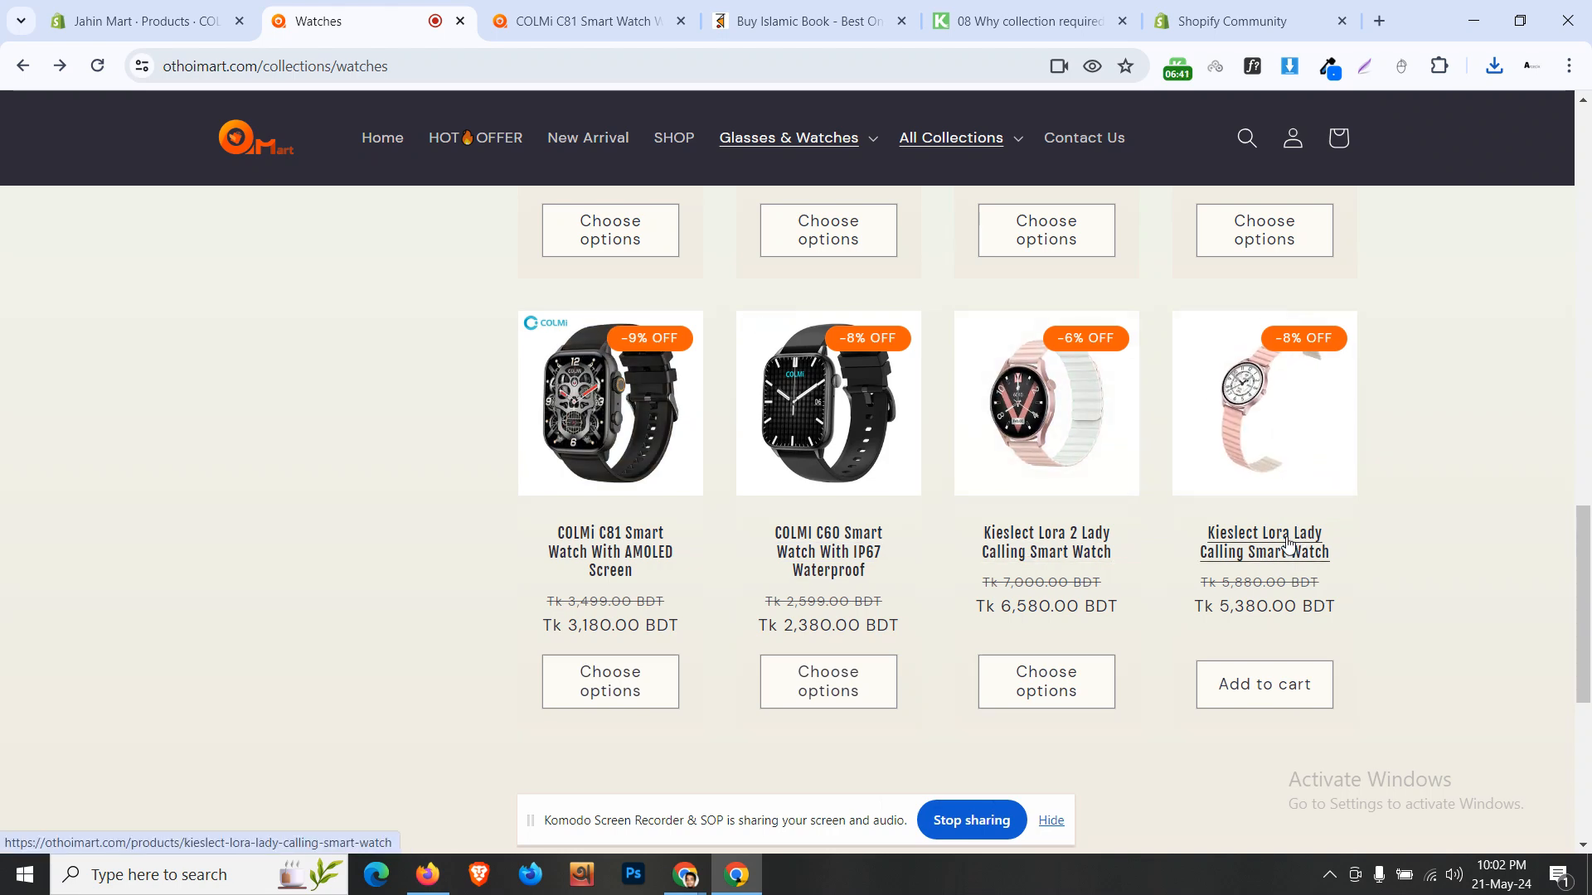
pyautogui.scroll(10, 875, 569)
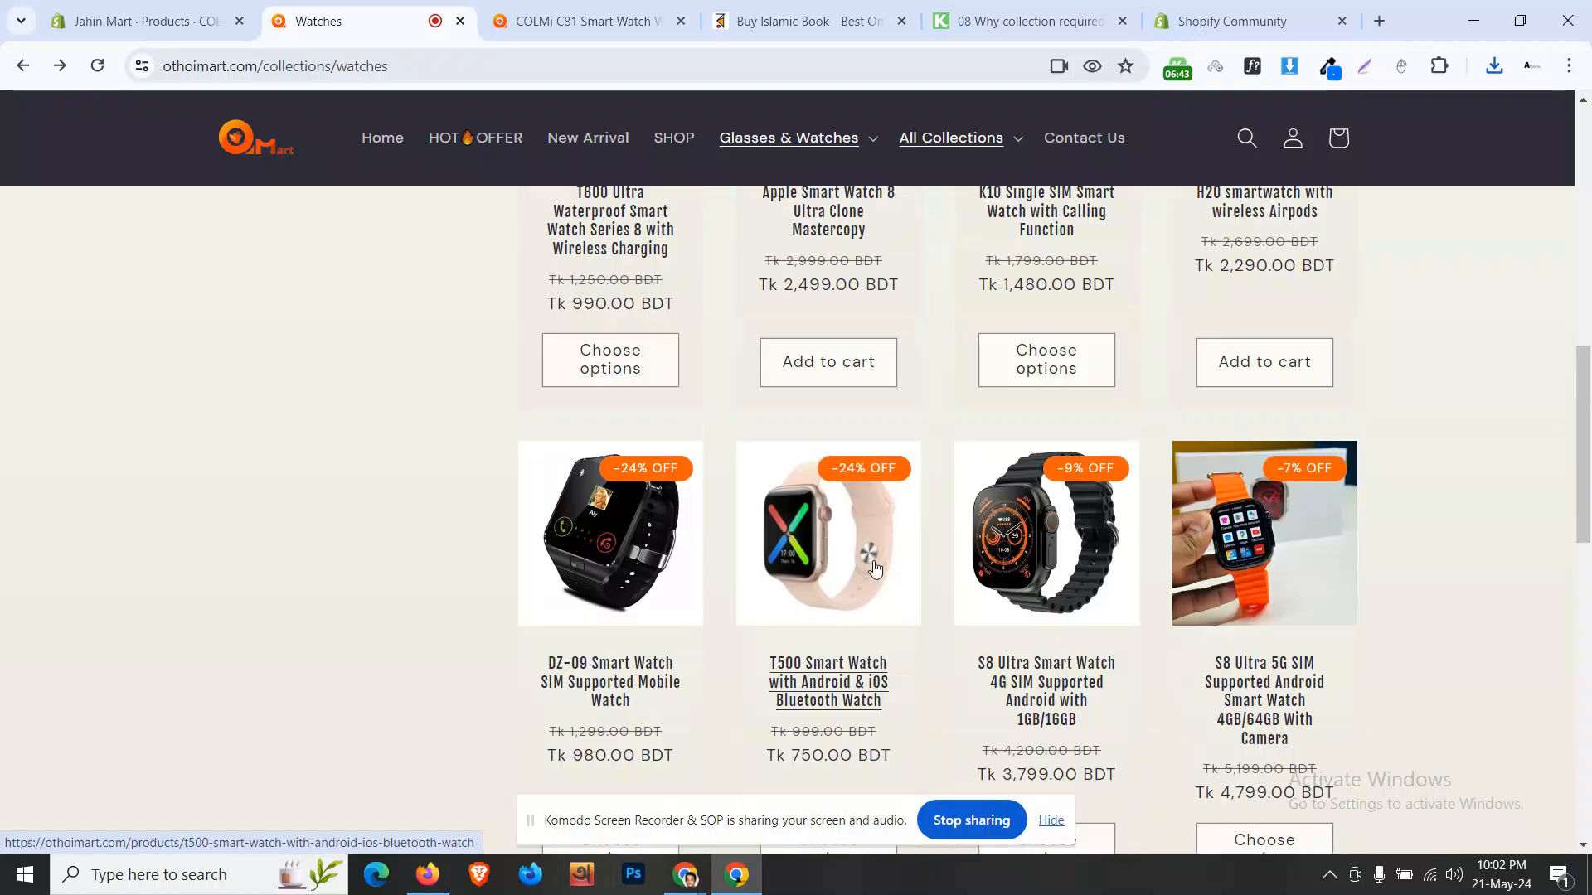
pyautogui.scroll(-7, 875, 569)
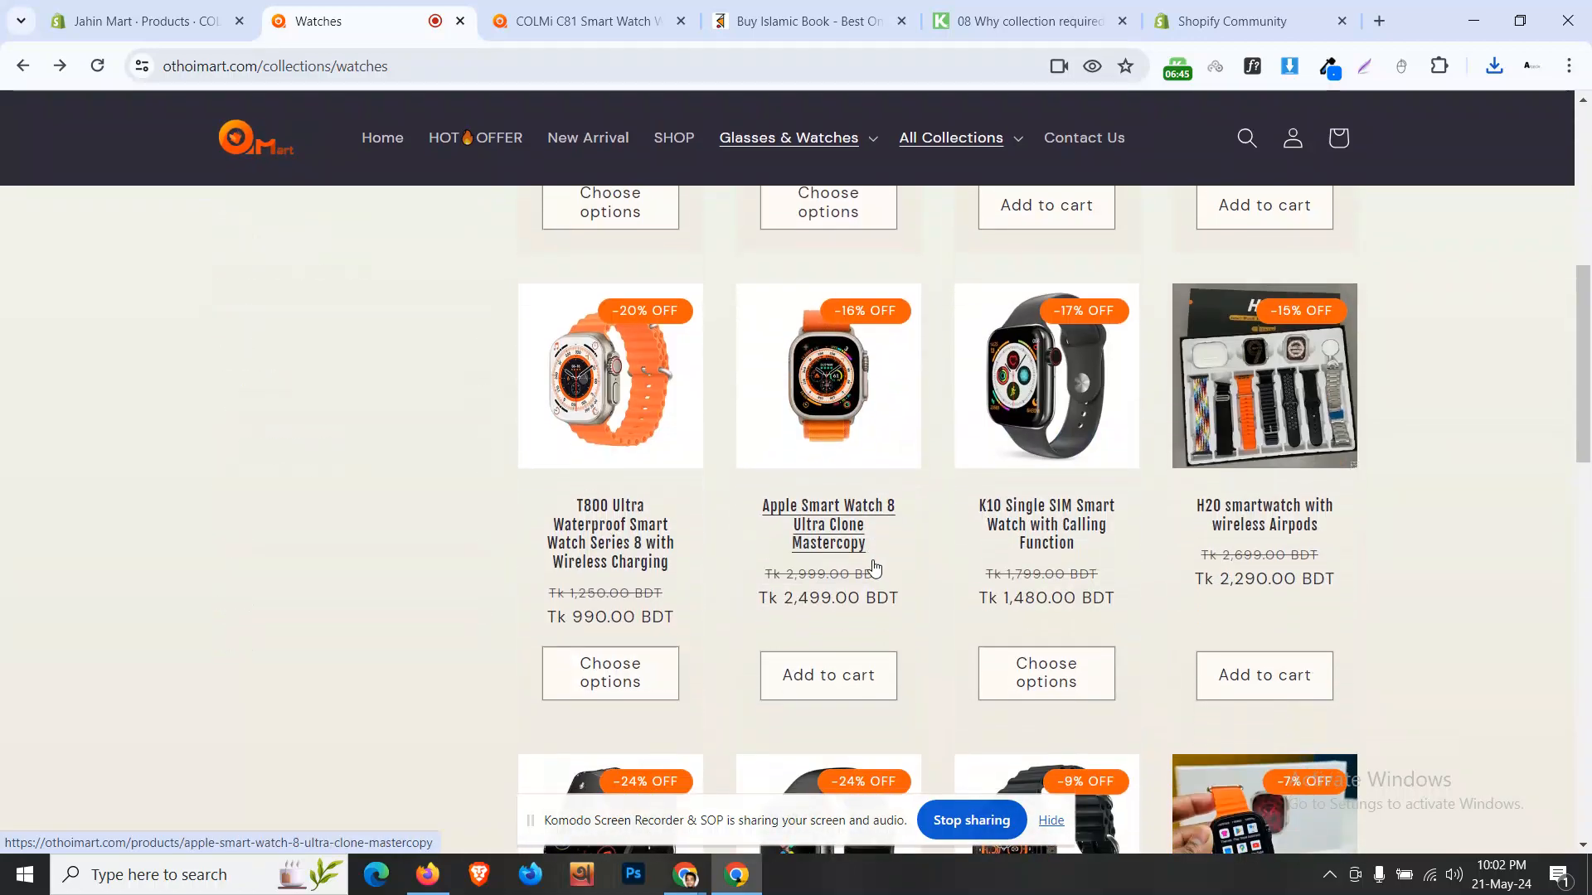
# Step: Open the Apple Smart Watch 8 Ultra Clone Mastercopy page in a new tab beside the Shopify admin tab, and copy its title
pyautogui.rightClick(850, 491)
pyautogui.click(863, 514)
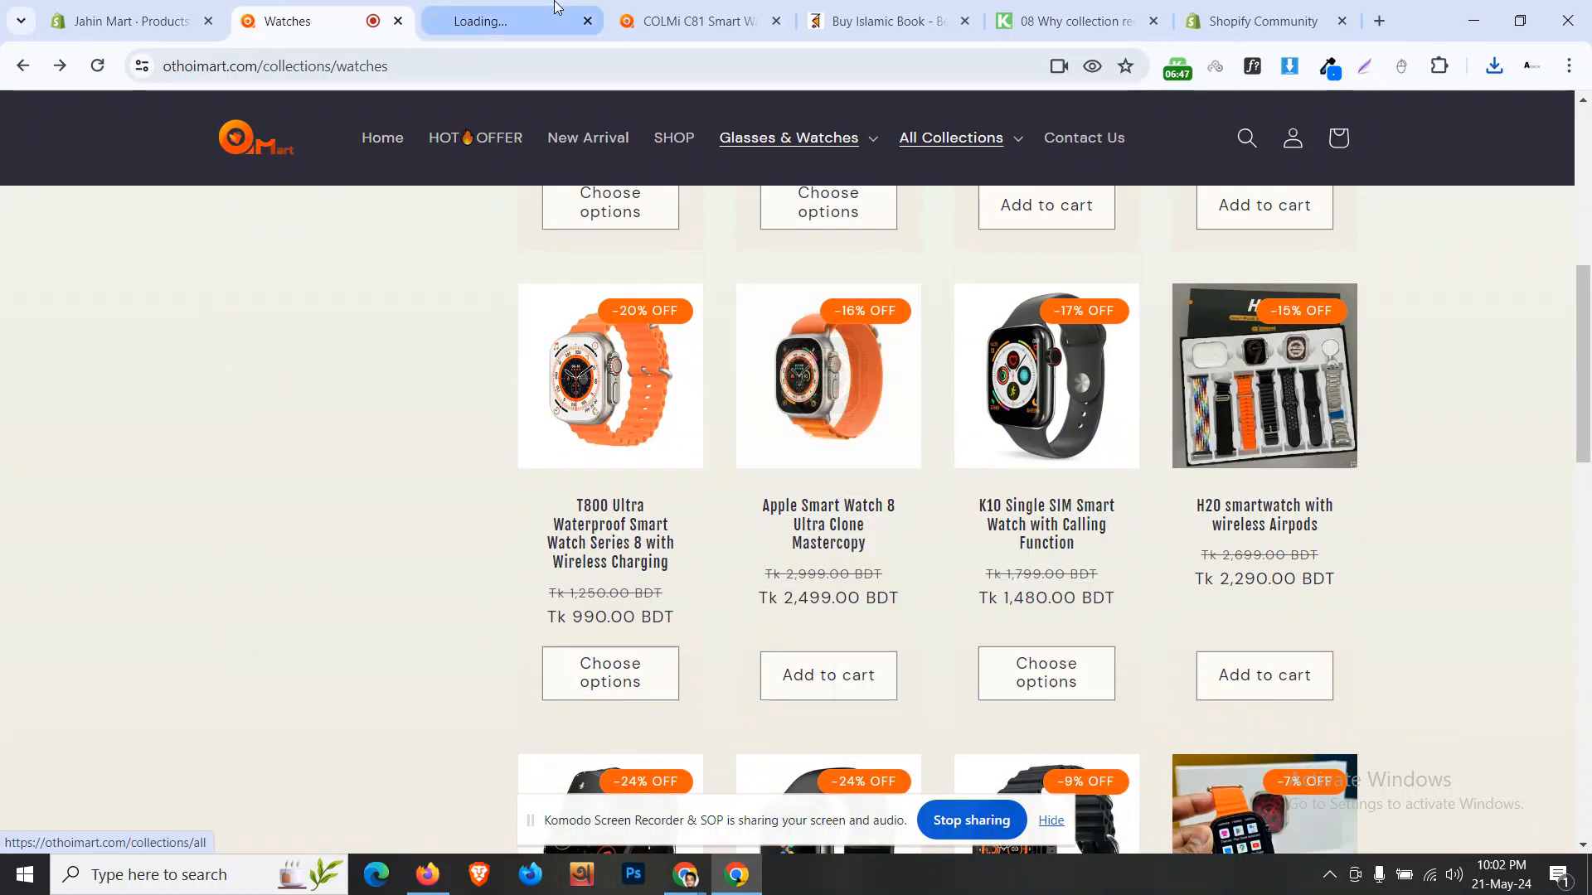
pyautogui.moveTo(481, 21); pyautogui.dragTo(378, 4)
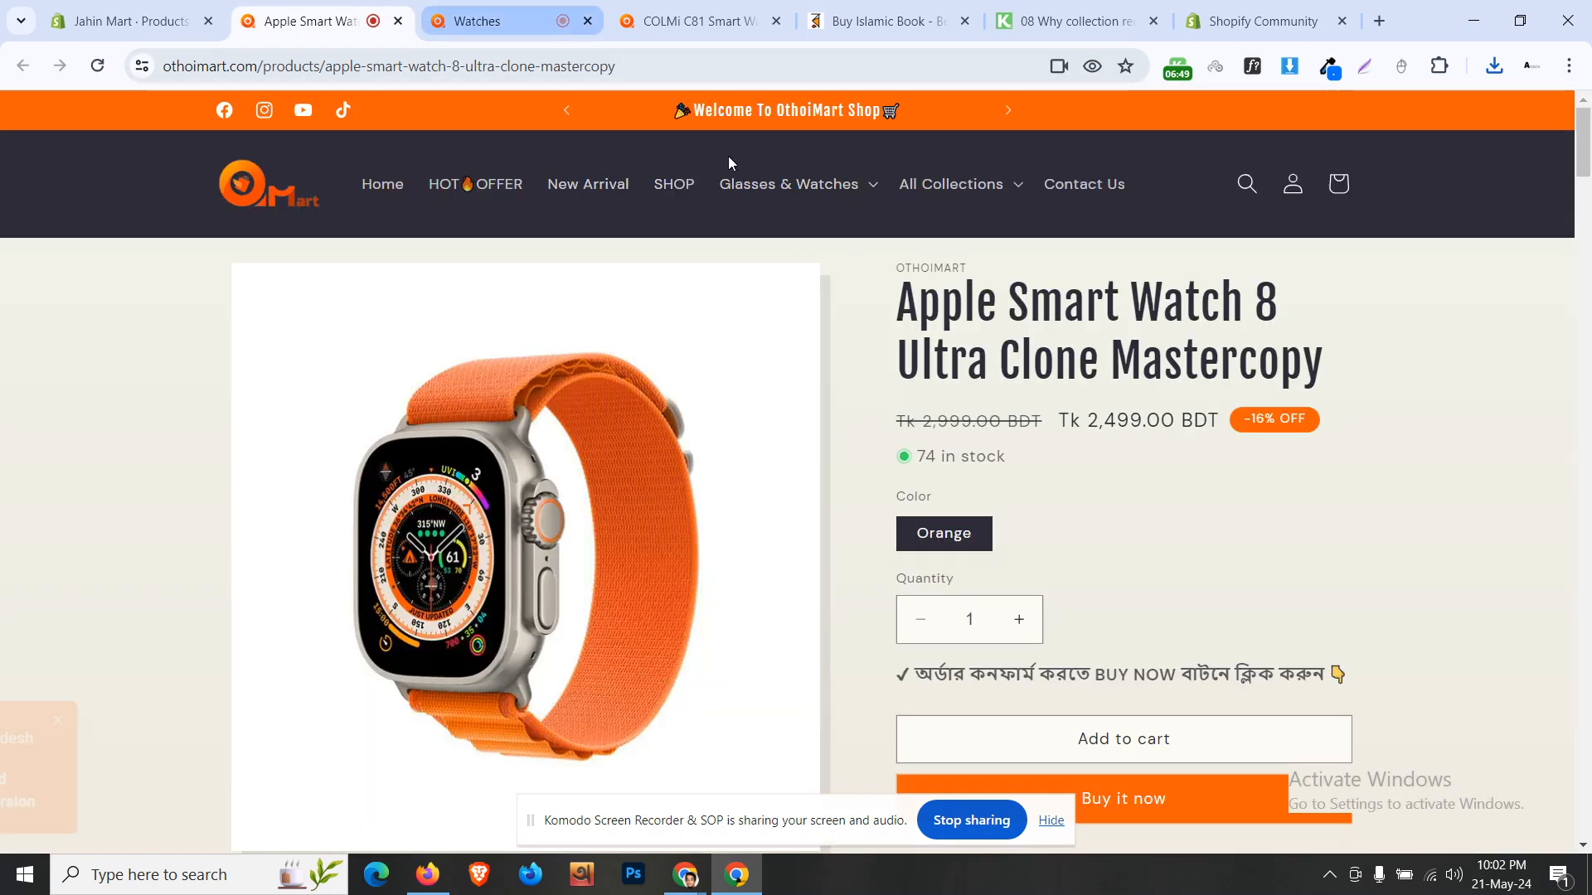
pyautogui.tripleClick(1009, 311)
pyautogui.hotkey('ctrl', 'c')
# Step: Save the orange Apple Smart Watch 8 Ultra image from its product page to the computer
pyautogui.rightClick(547, 380)
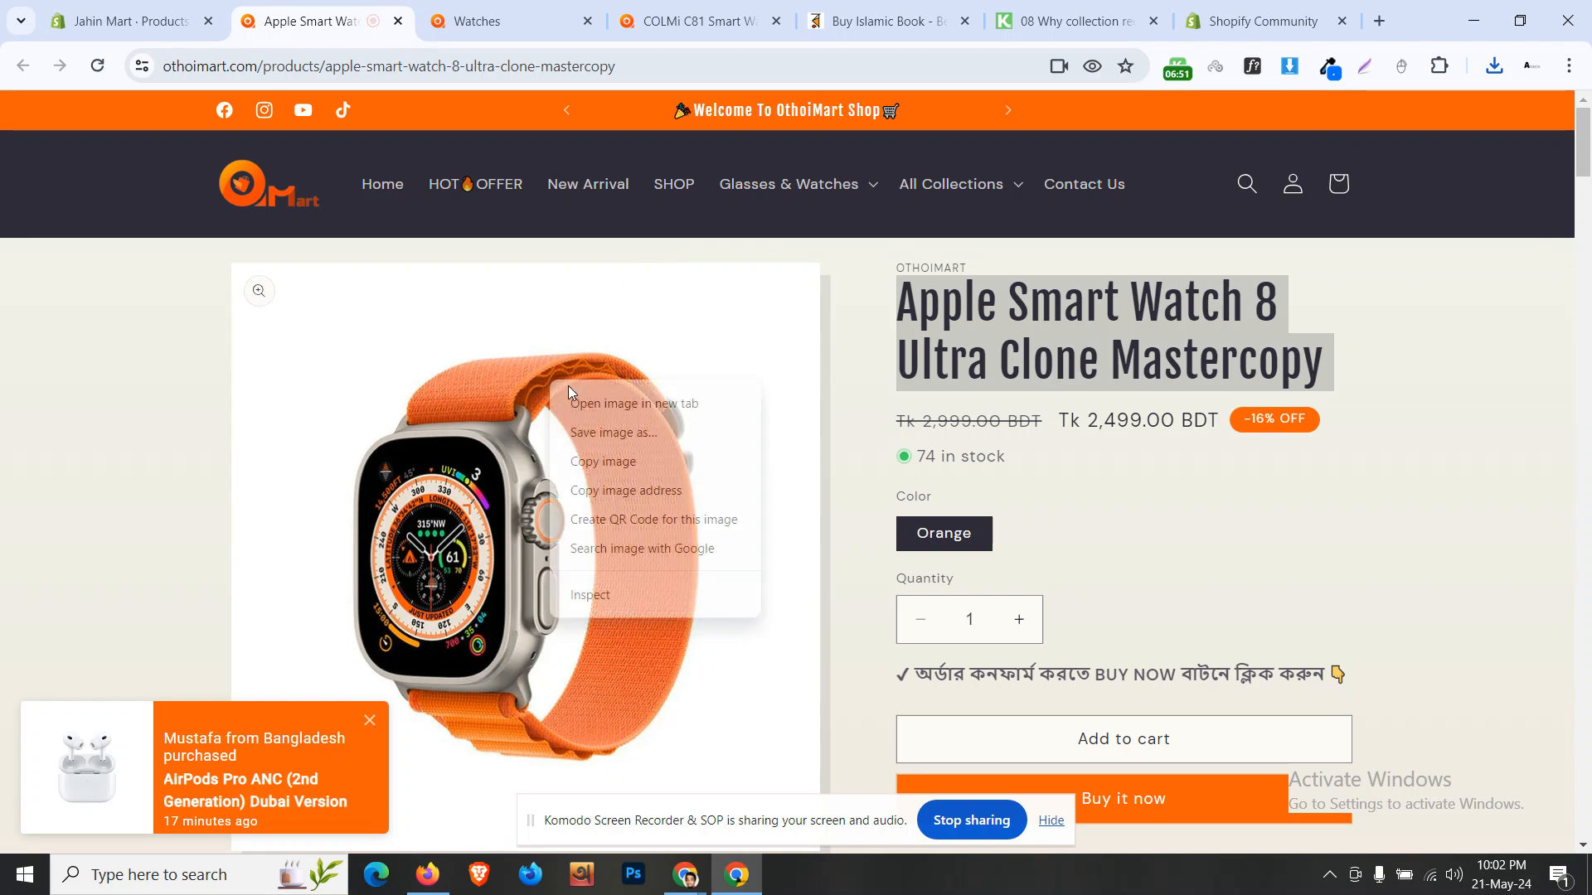
pyautogui.click(620, 431)
pyautogui.click(622, 464)
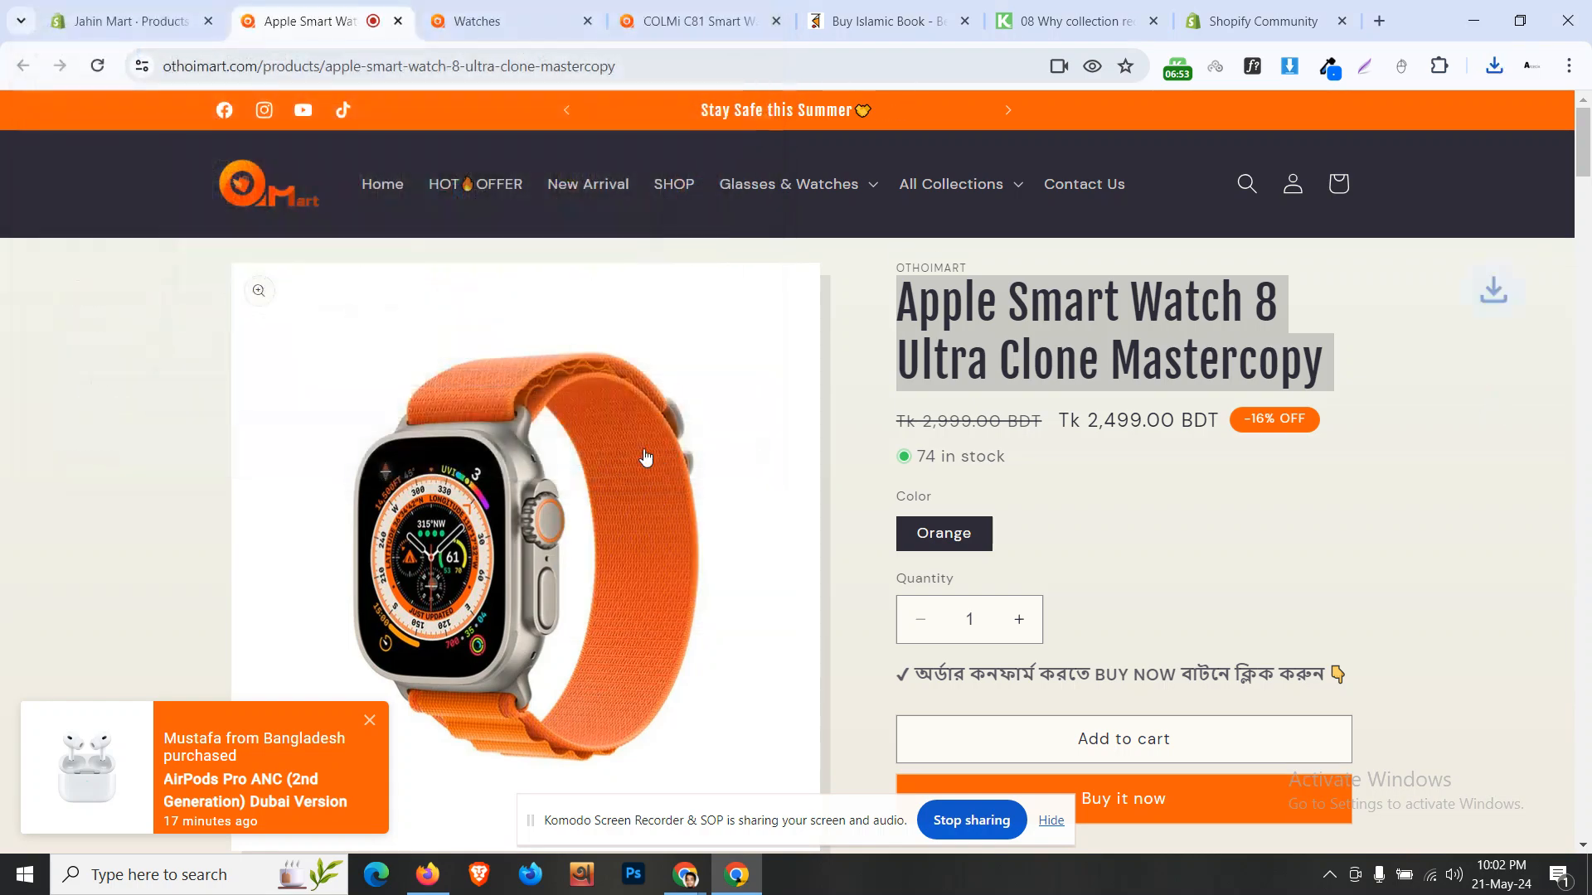
# Step: Duplicate the COLMi C81 product as active "Apple Smart Watch 8 Ultra Clone Mastercopy" without images, and go to the copy's Media section
pyautogui.click(137, 21)
pyautogui.click(1091, 187)
pyautogui.tripleClick(772, 306)
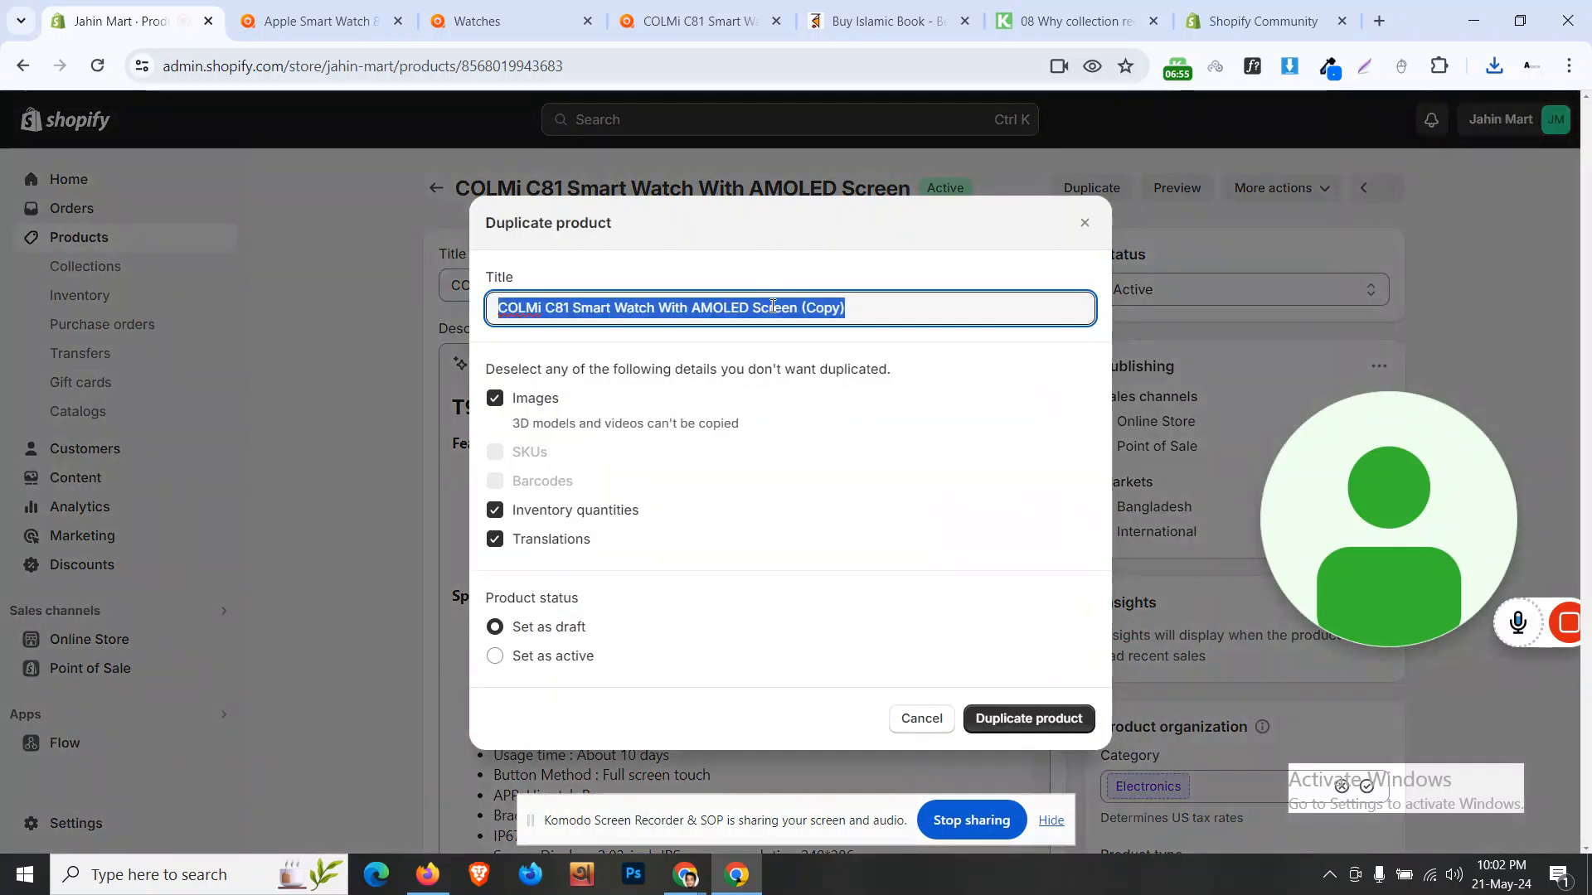
pyautogui.hotkey('ctrl', 'v')
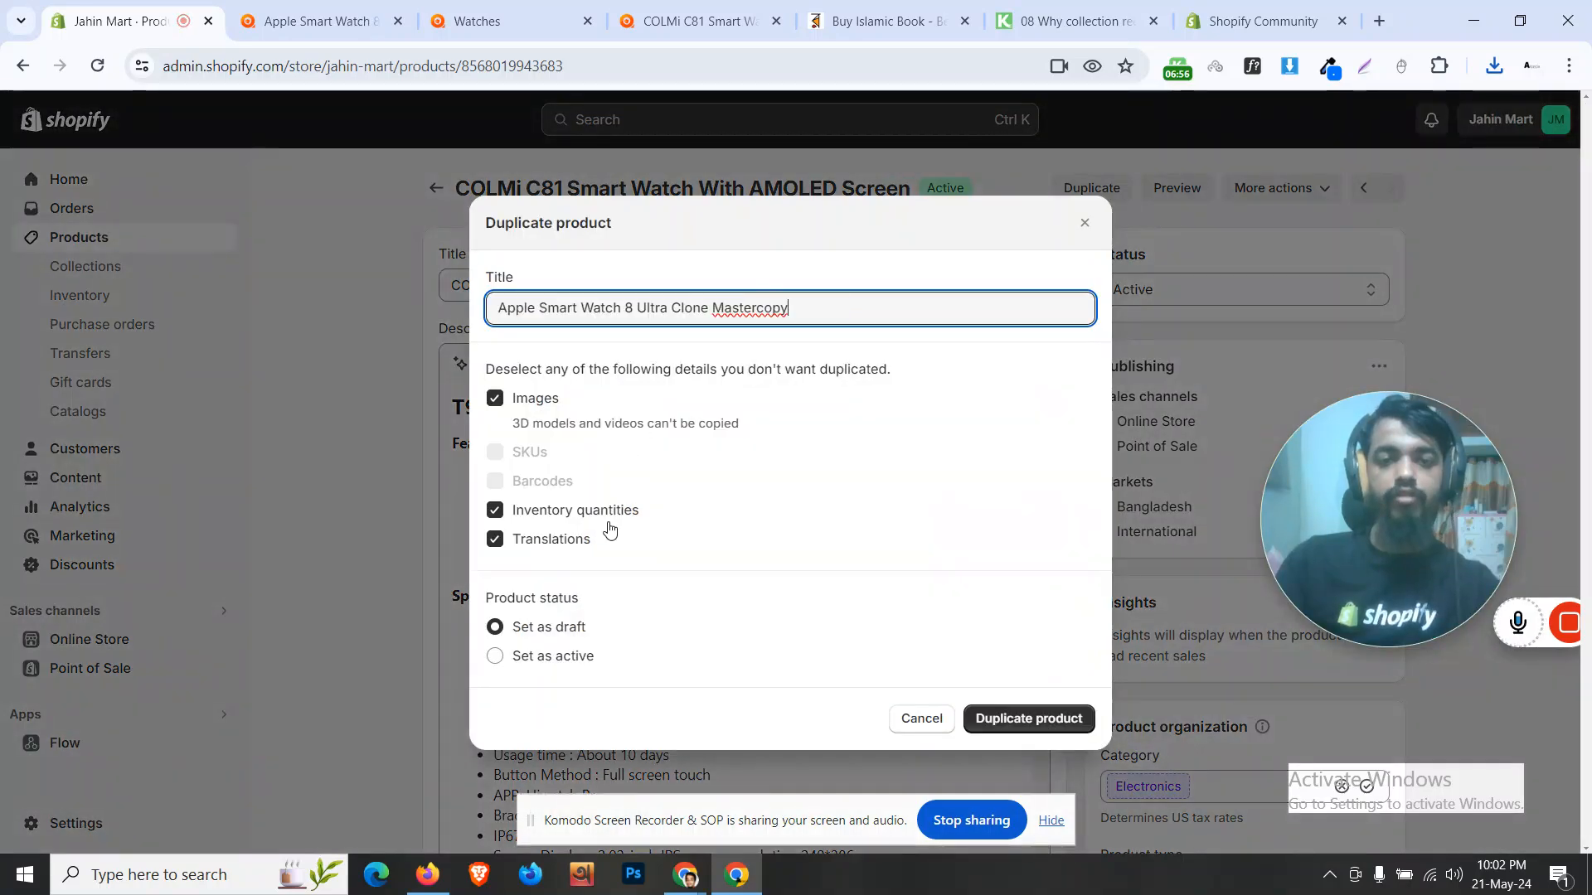
pyautogui.click(565, 660)
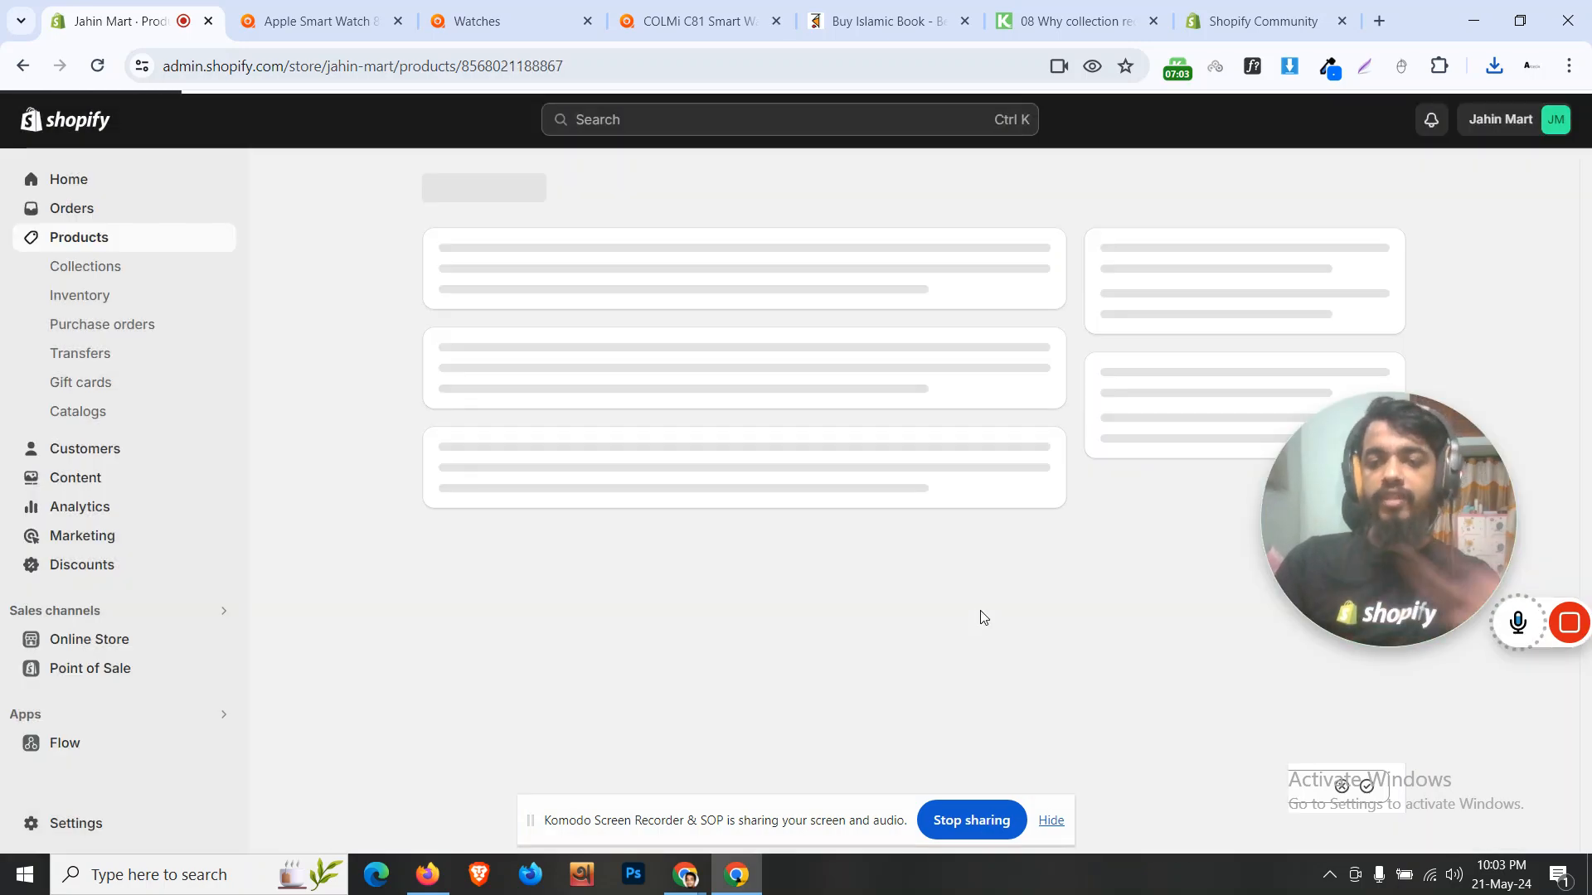
pyautogui.scroll(-5, 981, 611)
pyautogui.scroll(-5, 414, 539)
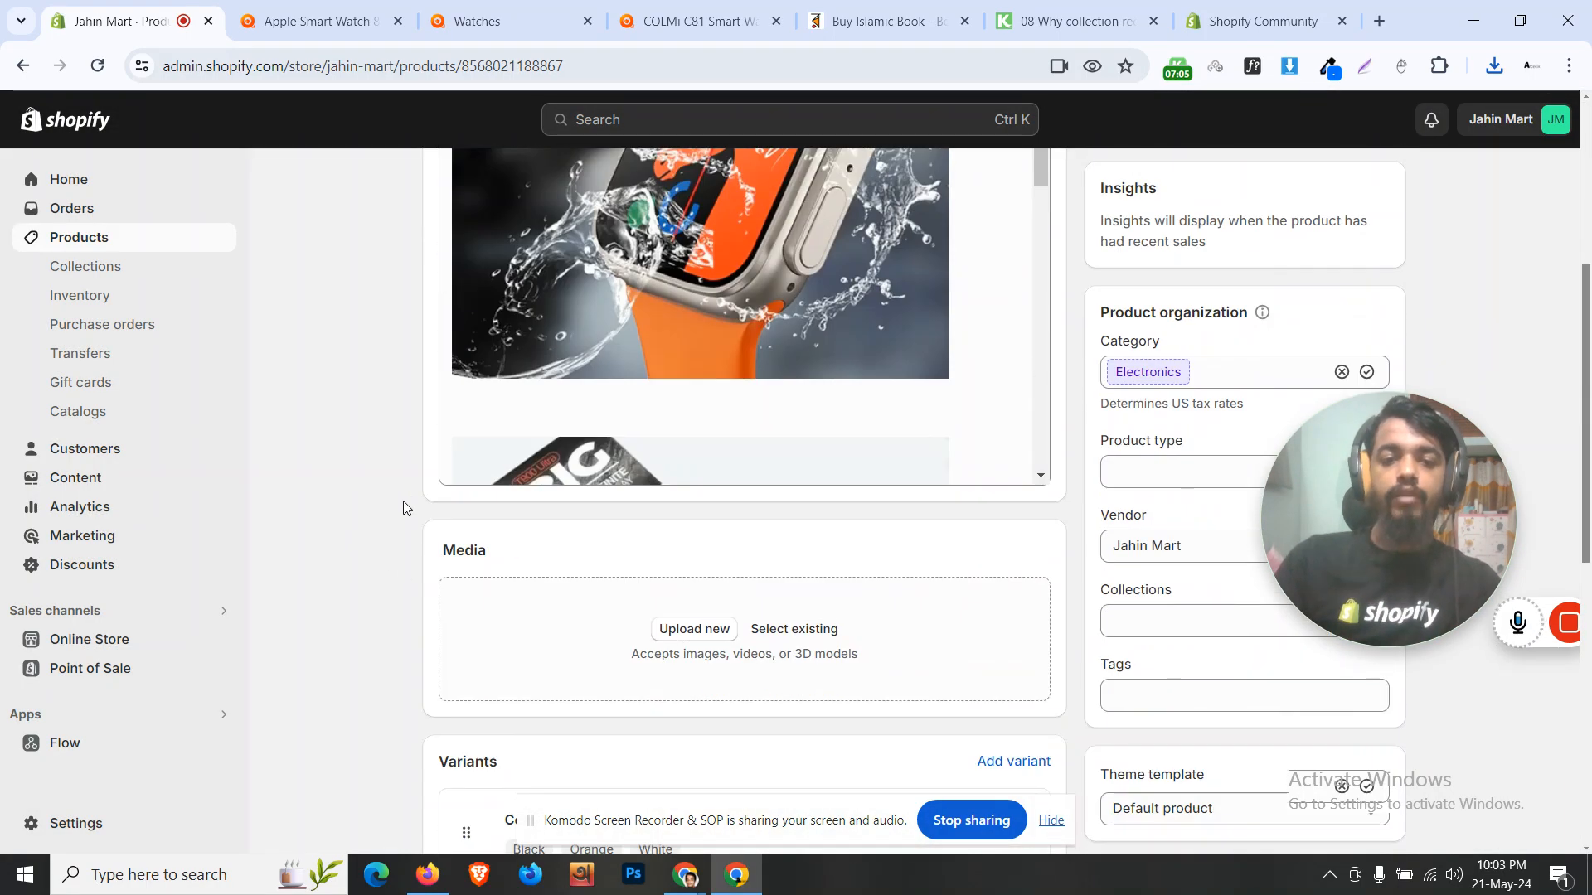
# Step: Upload the saved orange Apple Watch Ultra image to the product's media and return to the product list
pyautogui.scroll(-8, 355, 523)
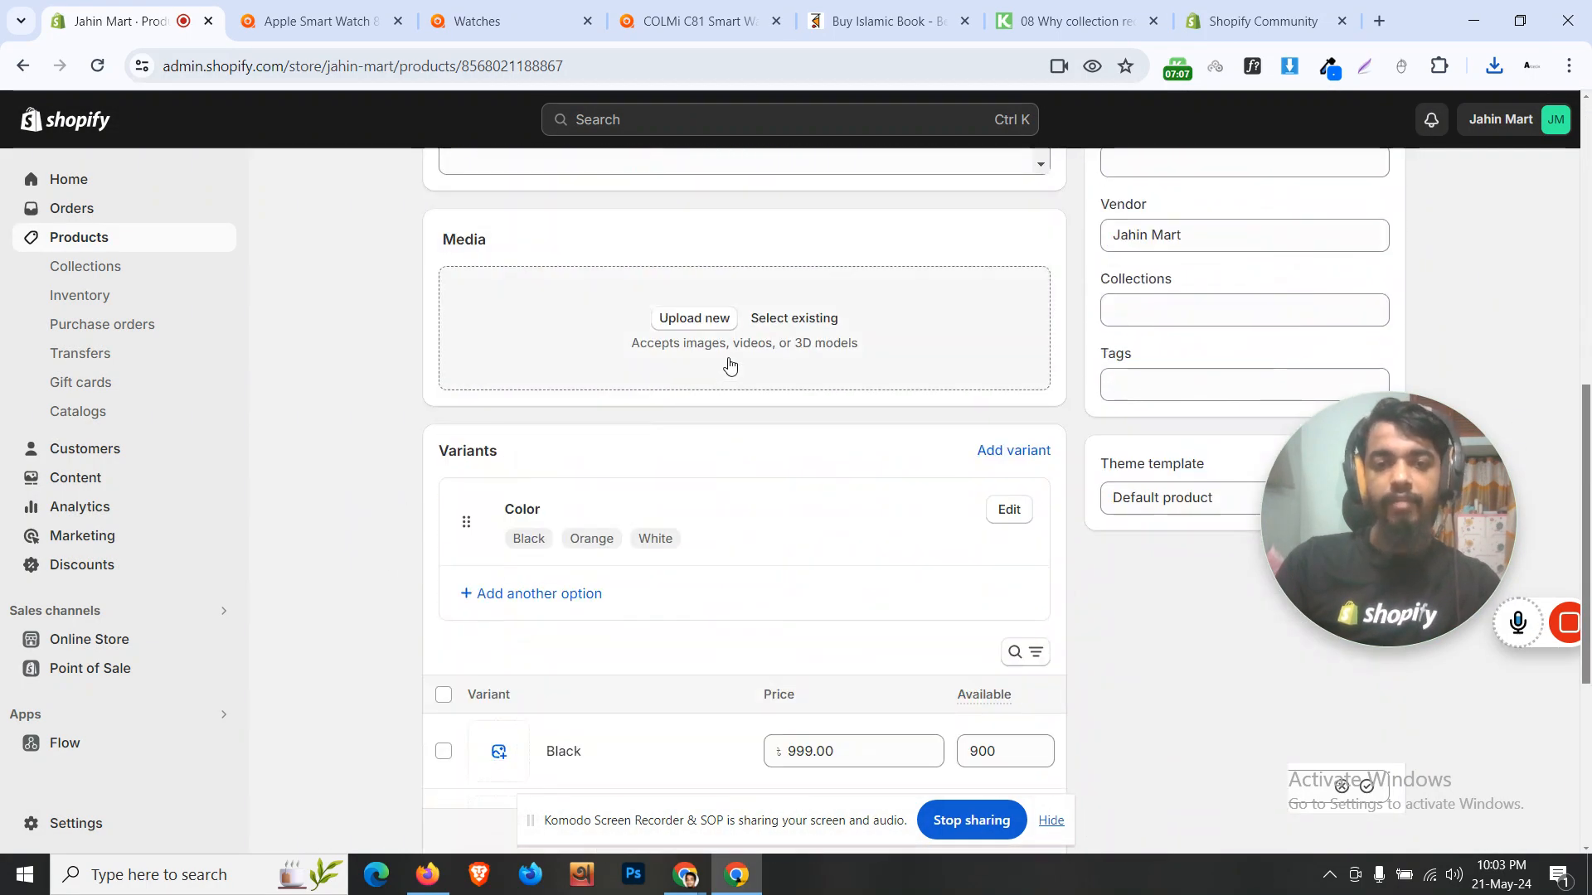
pyautogui.click(693, 318)
pyautogui.click(244, 203)
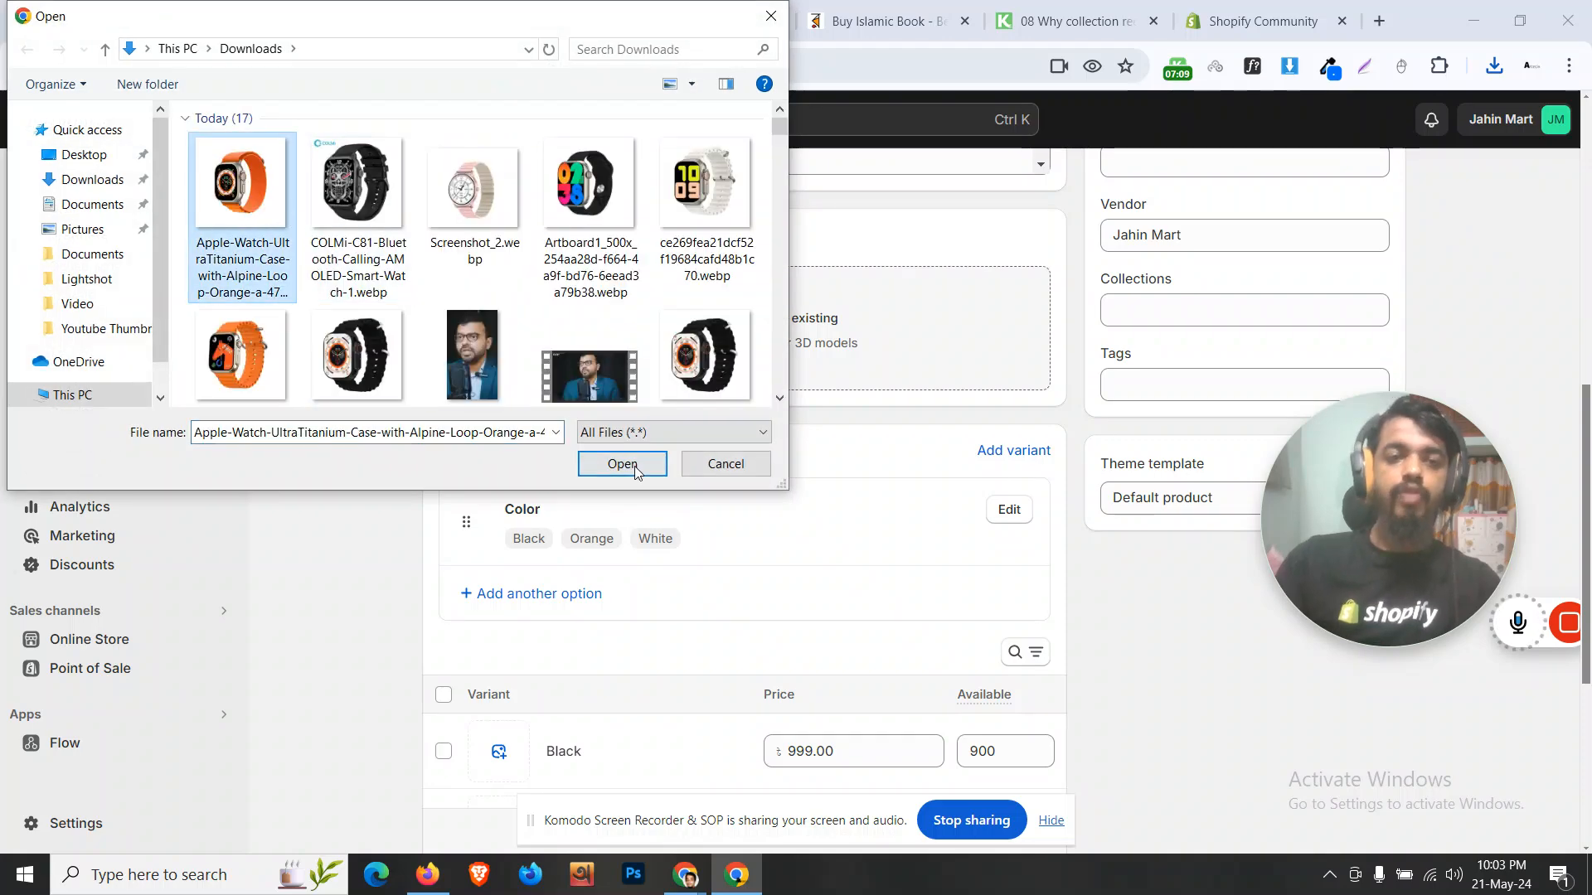
pyautogui.click(623, 462)
pyautogui.scroll(-3, 444, 521)
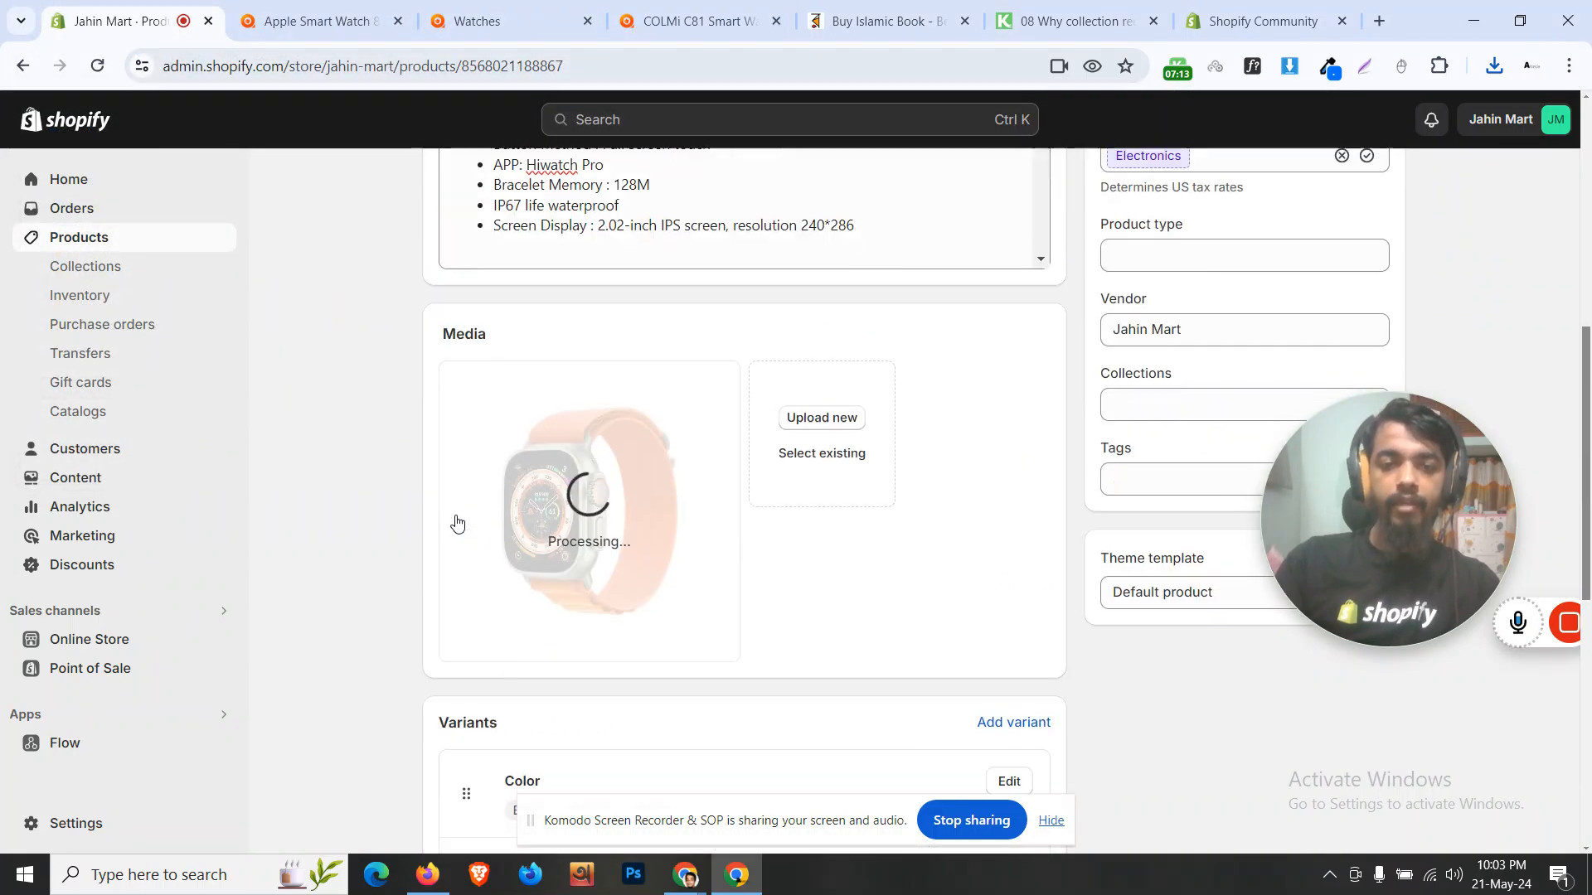
pyautogui.scroll(4, 456, 524)
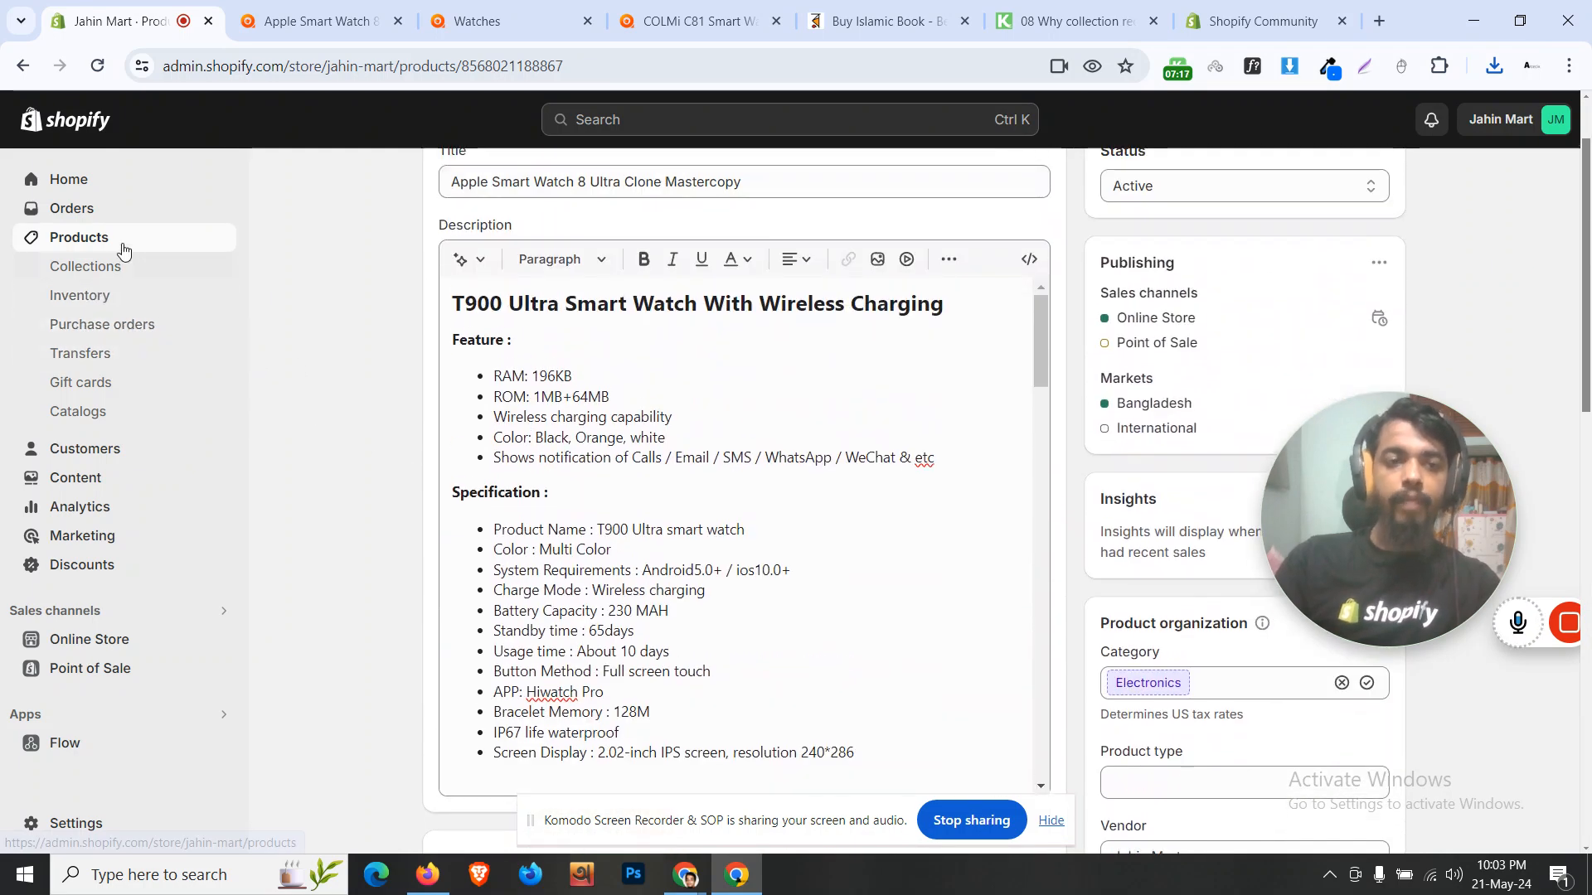
pyautogui.click(78, 238)
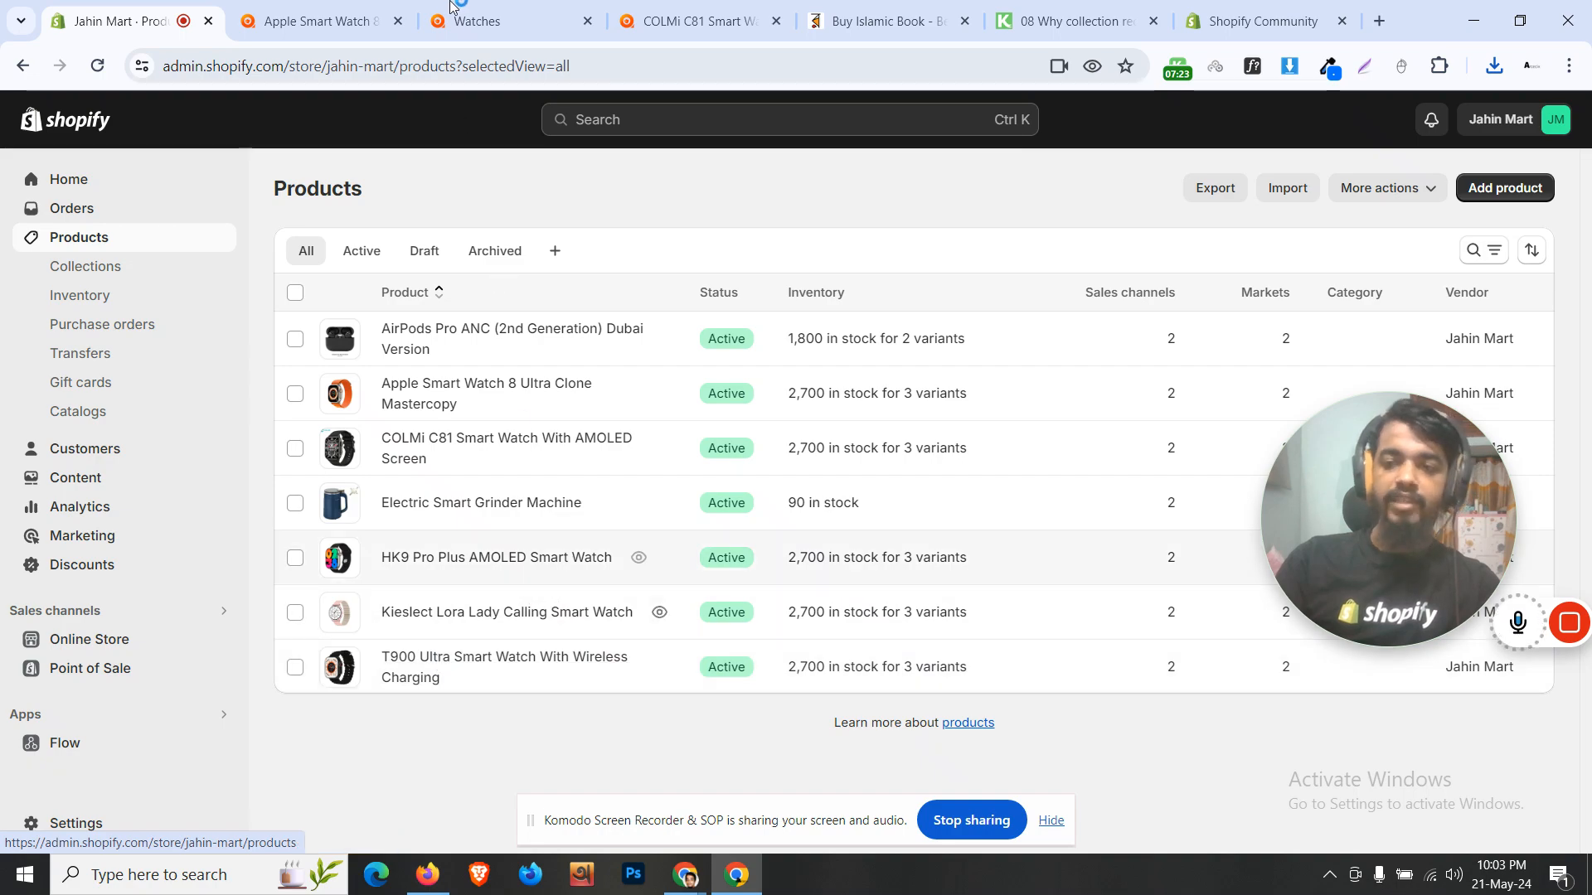
# Step: Look through OthoiMart's Watches collection and compare it with the store's product list for another watch to add
pyautogui.click(464, 21)
pyautogui.scroll(-6, 516, 365)
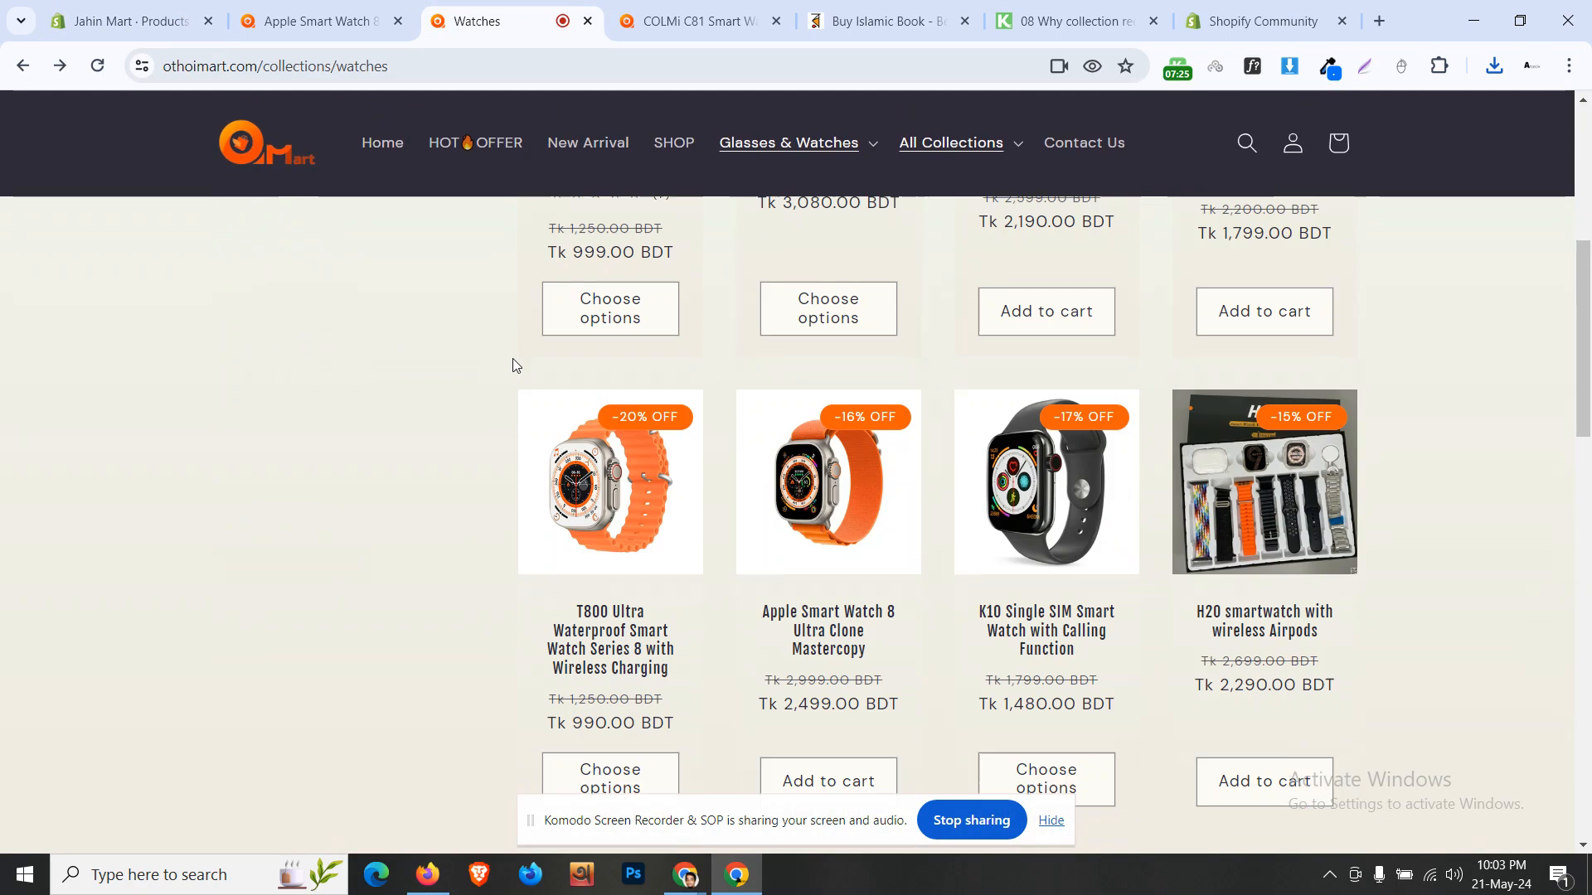
pyautogui.scroll(-10, 516, 365)
pyautogui.scroll(15, 516, 365)
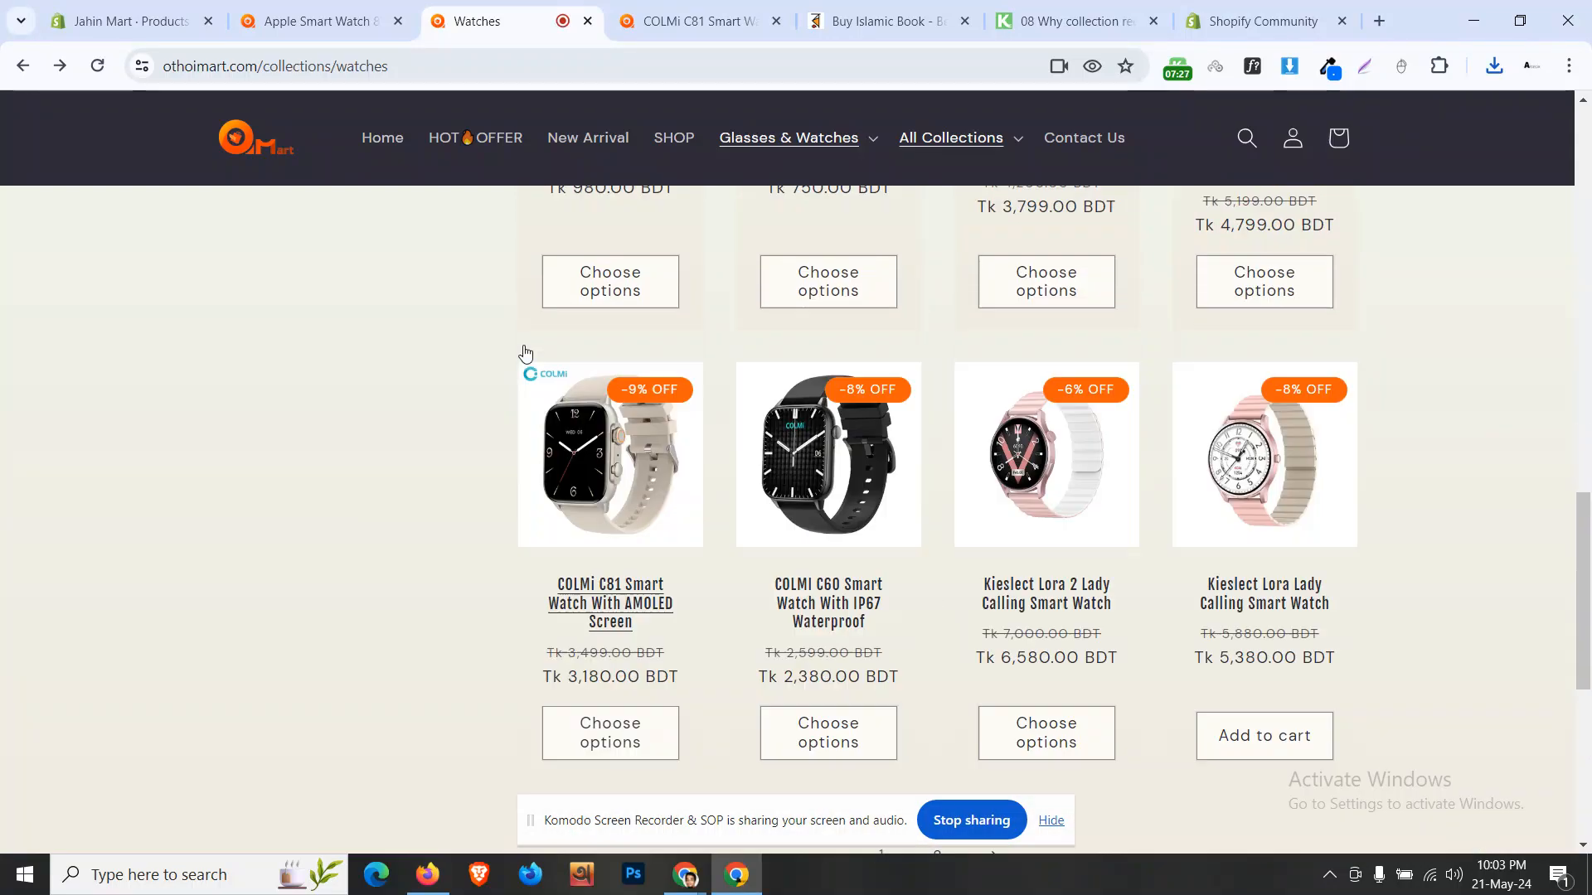
pyautogui.scroll(-7, 530, 350)
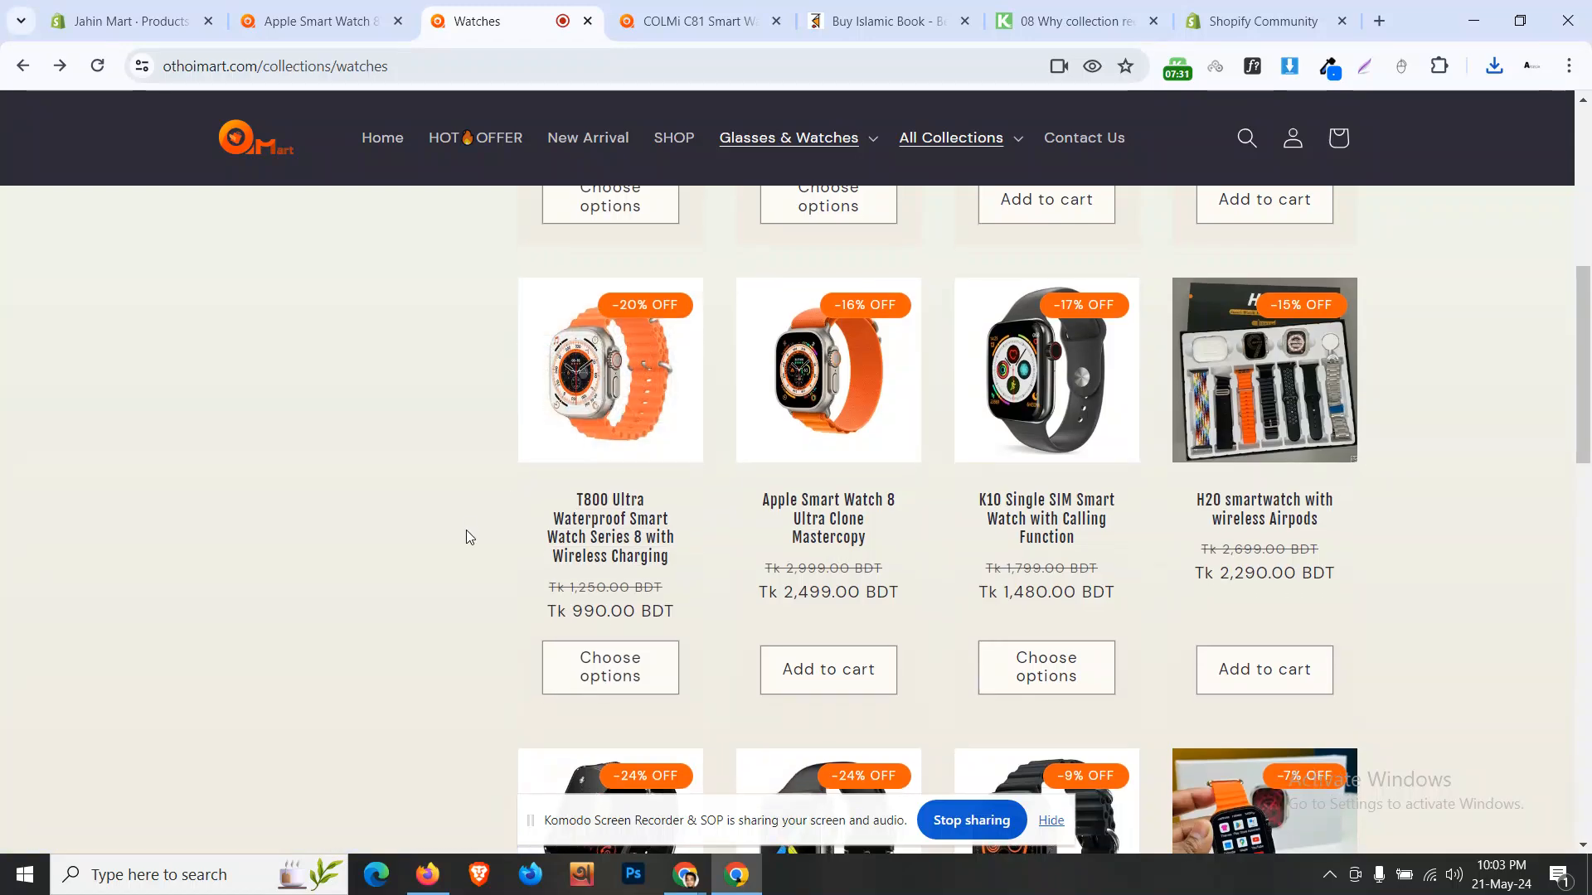
pyautogui.scroll(-5, 466, 529)
pyautogui.scroll(9, 466, 531)
pyautogui.scroll(5, 466, 534)
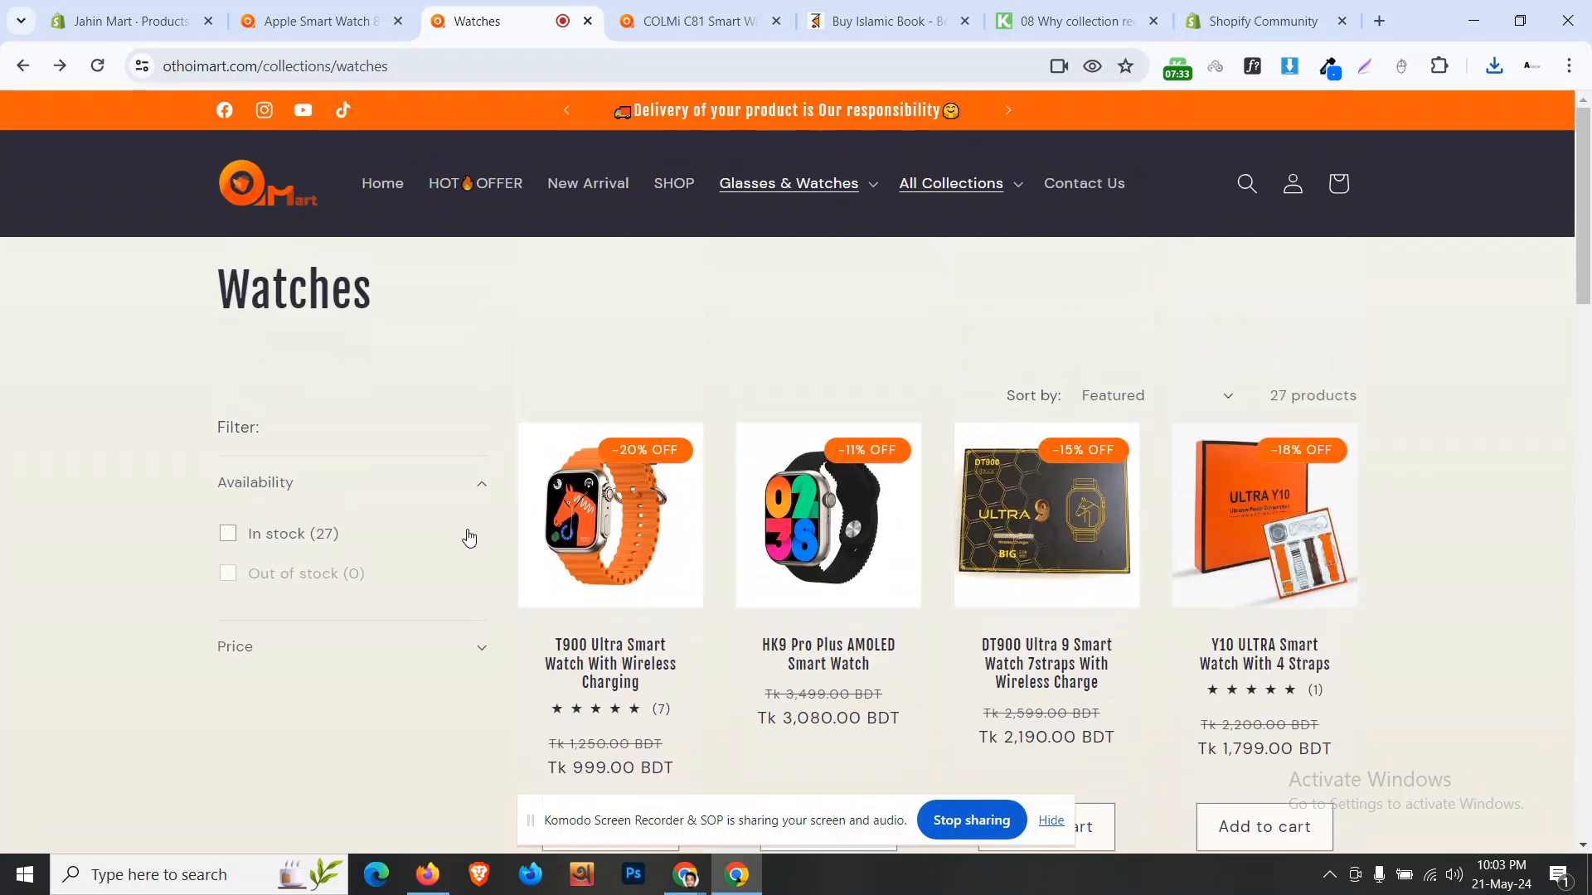
pyautogui.click(132, 21)
pyautogui.moveTo(1442, 516); pyautogui.dragTo(1201, 669)
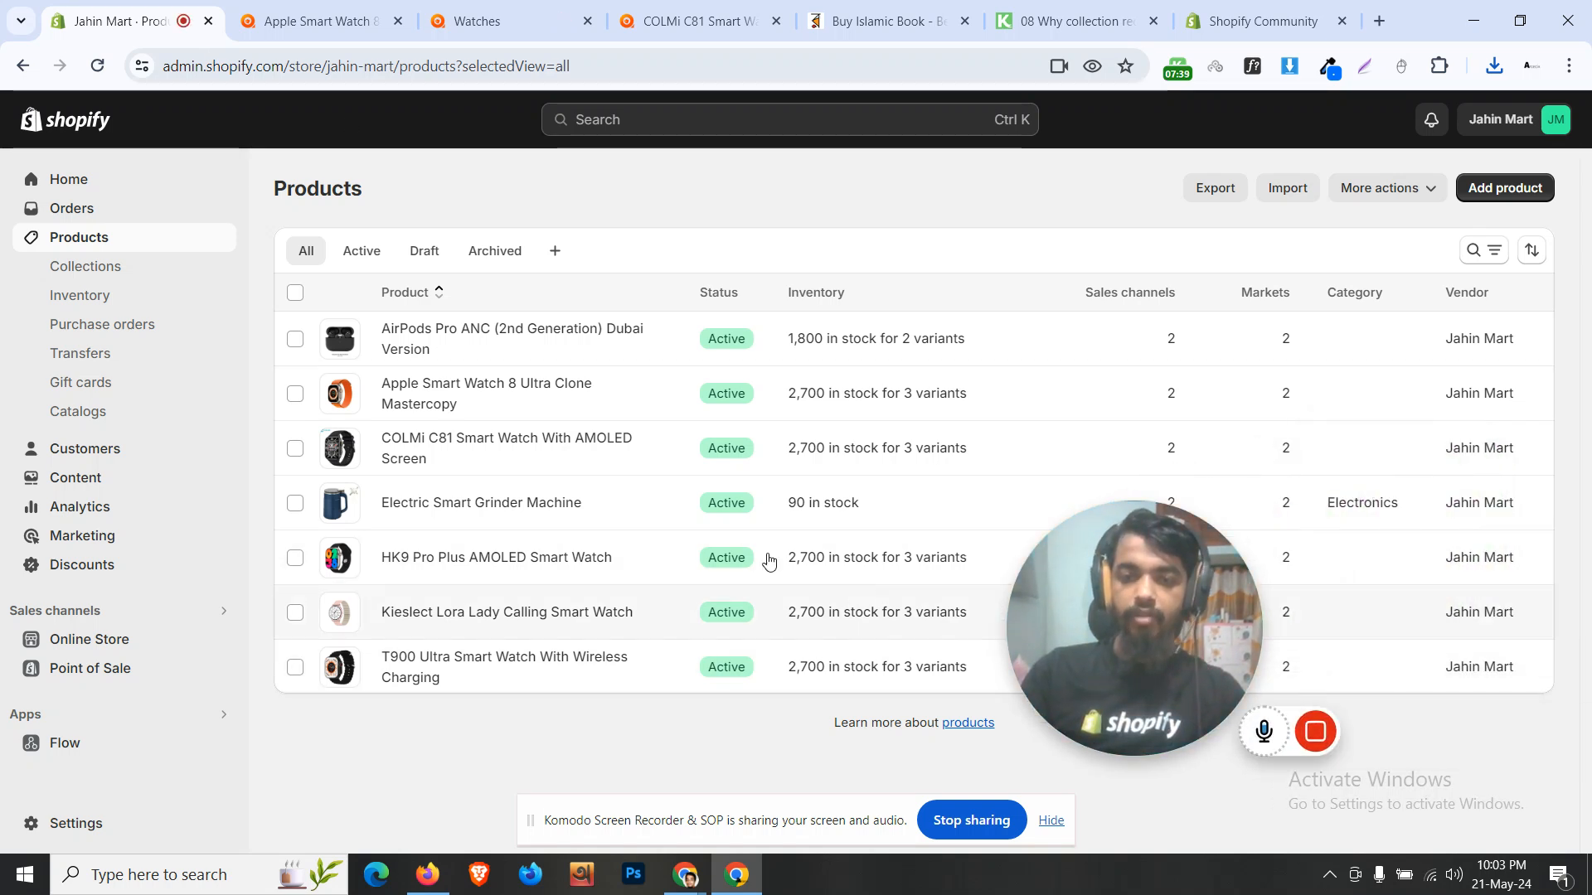
pyautogui.click(497, 20)
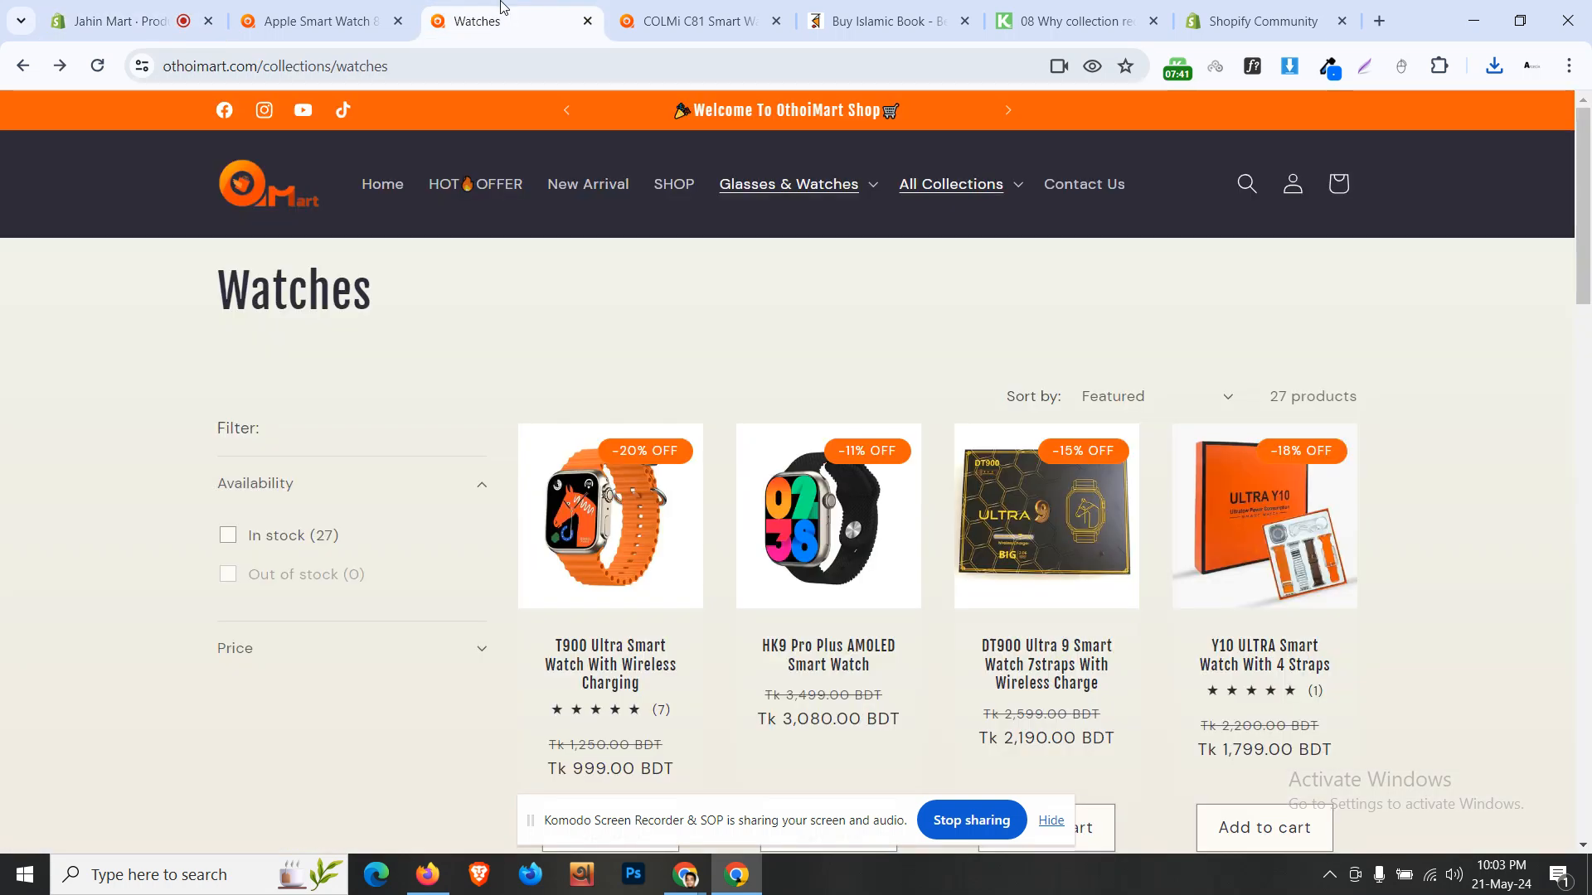
pyautogui.scroll(-9, 1335, 470)
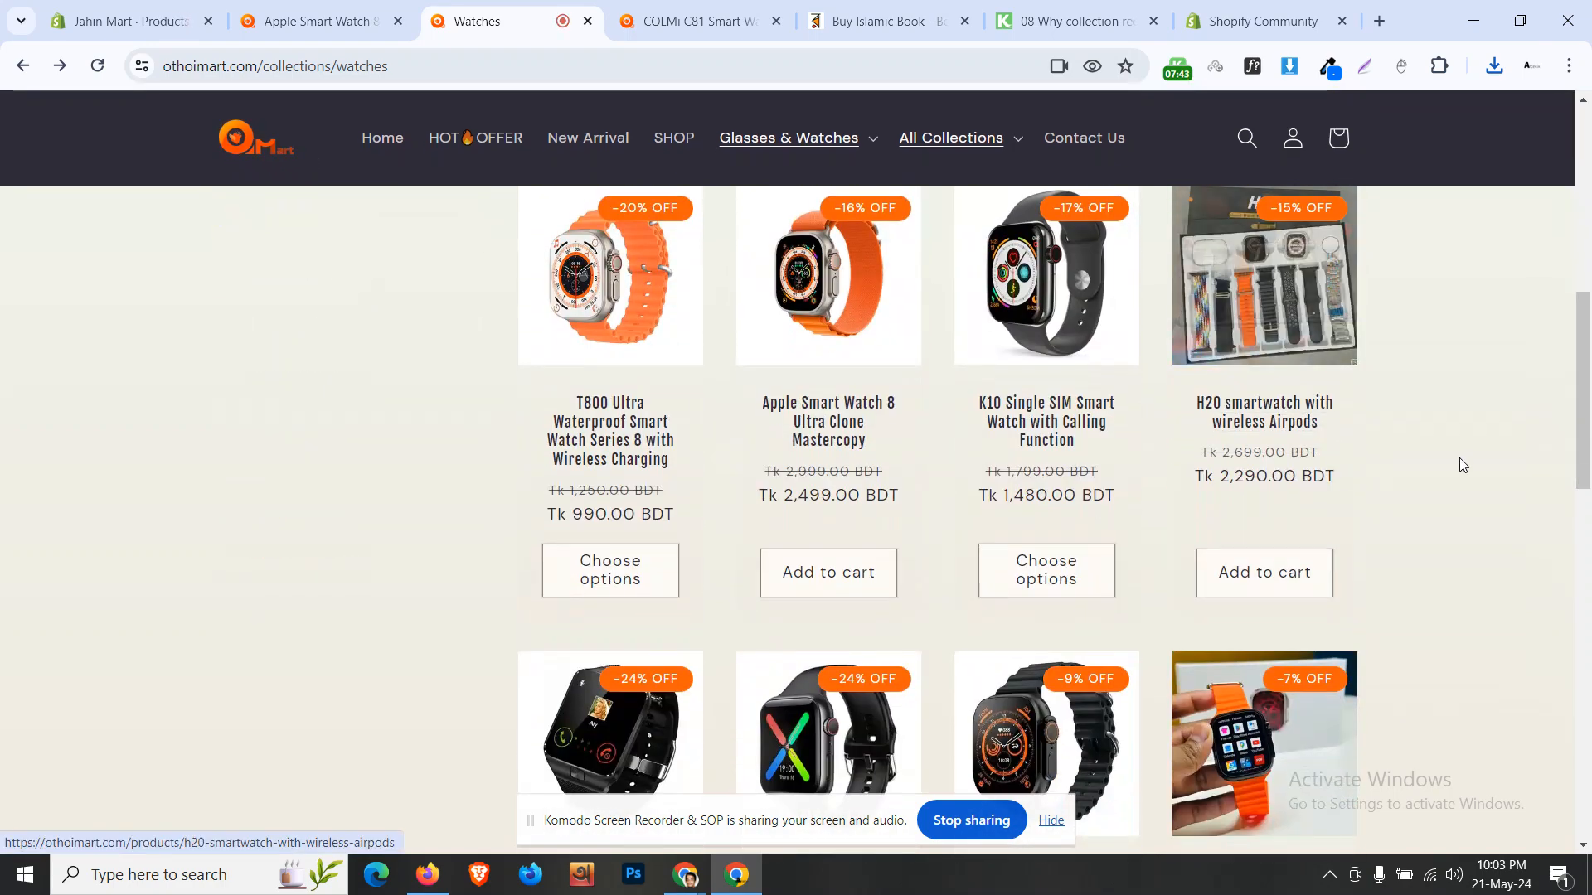
pyautogui.scroll(8, 1475, 446)
pyautogui.scroll(-10, 1475, 452)
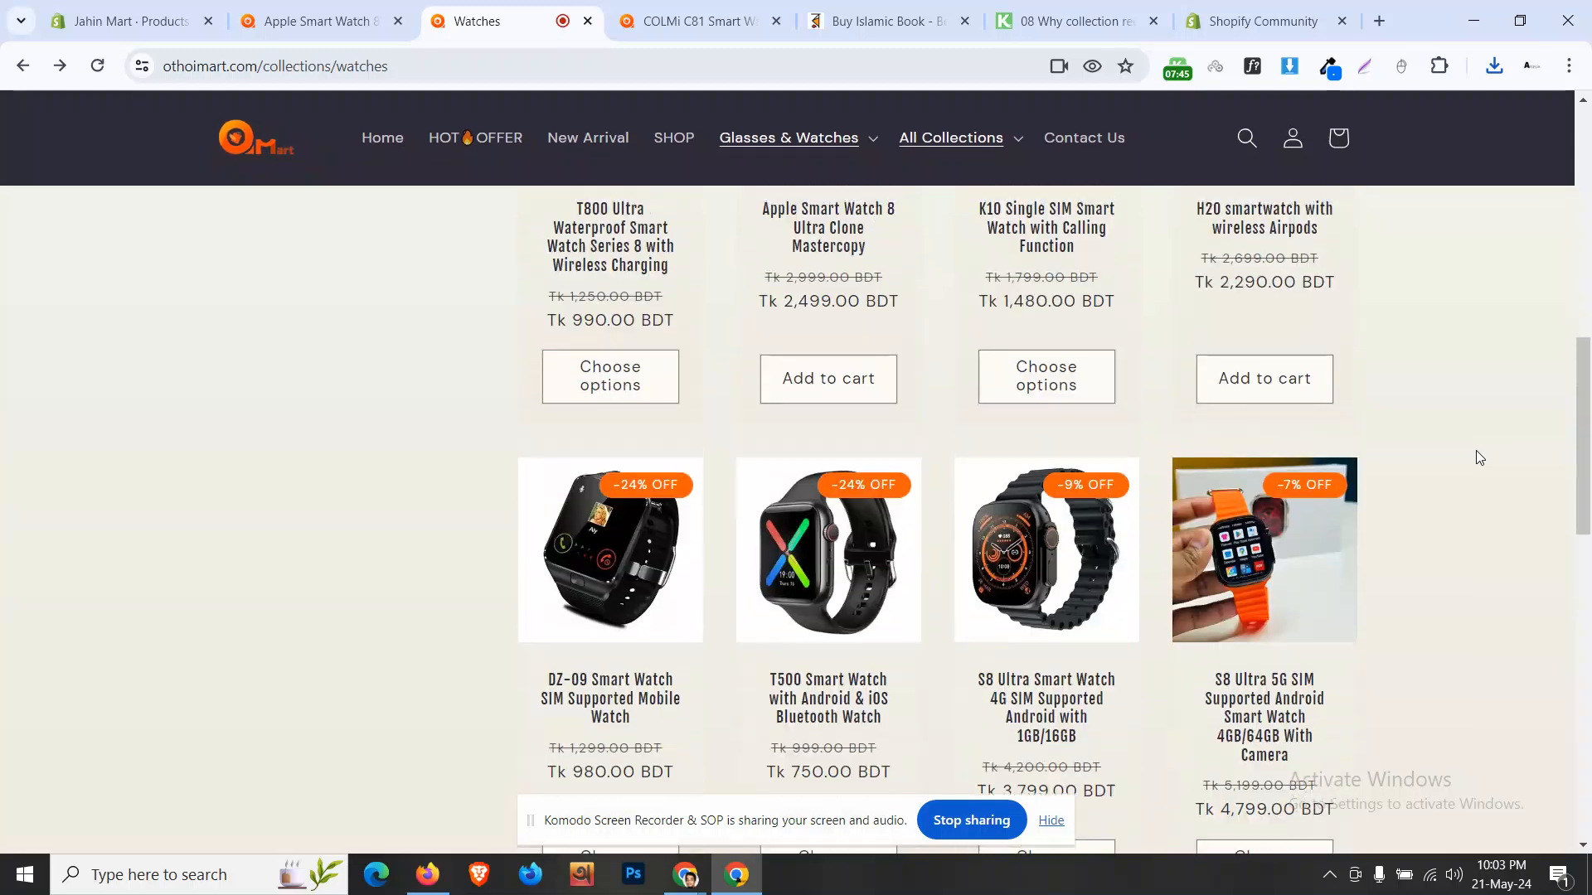
pyautogui.scroll(10, 1475, 452)
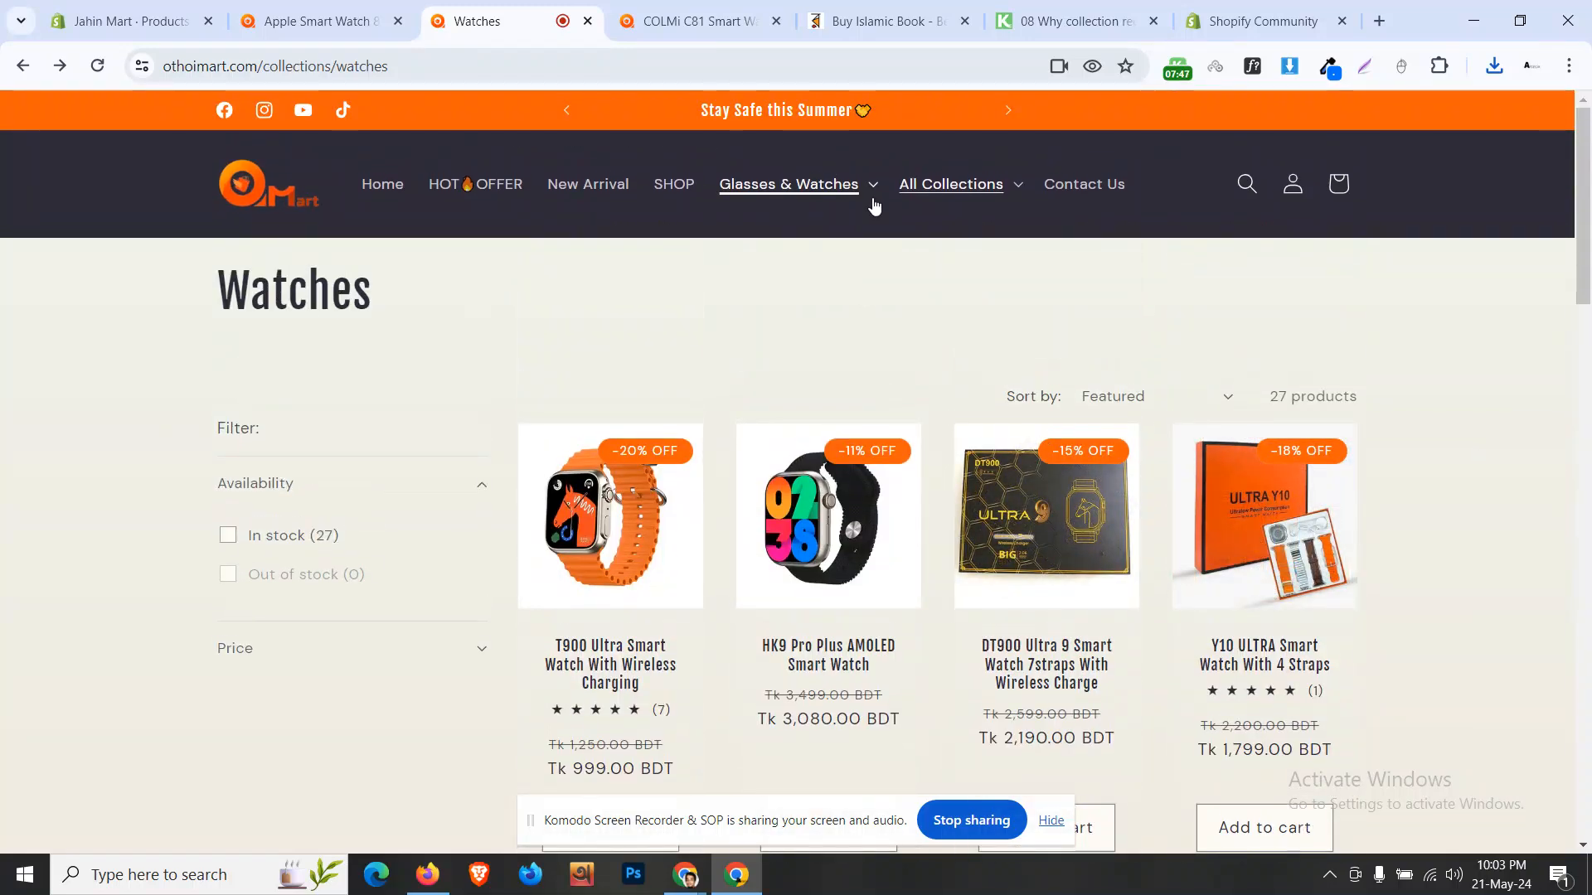
# Step: Open Kieslect Ks Calling Smart Watch With AMOLED Display from OthoiMart's Kieslect Watch collection and copy its title
pyautogui.click(871, 203)
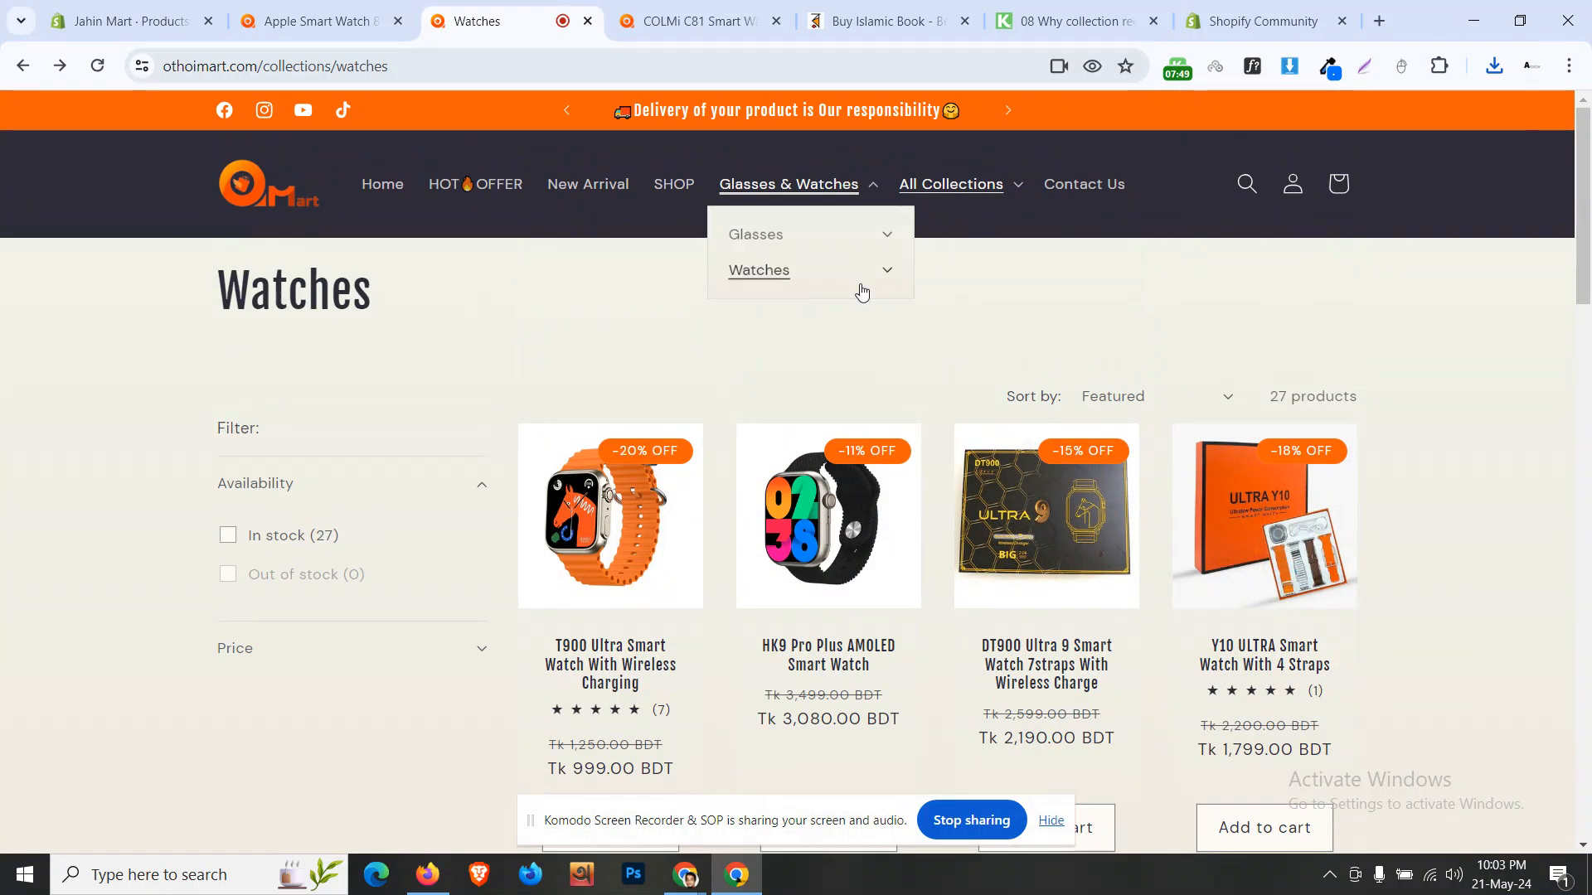
pyautogui.click(881, 273)
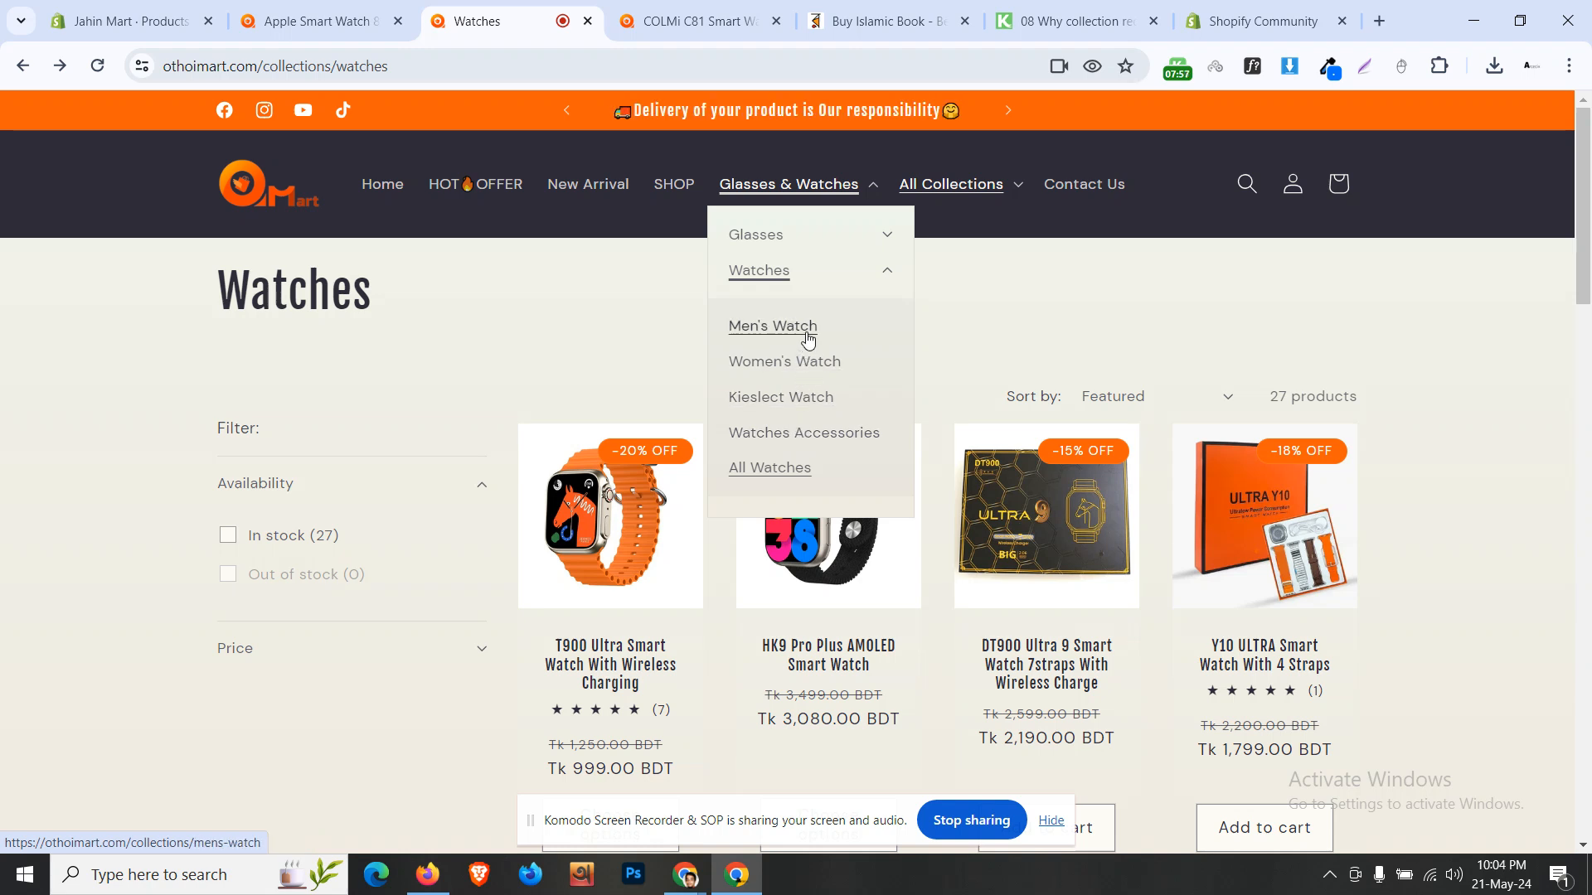
pyautogui.click(798, 401)
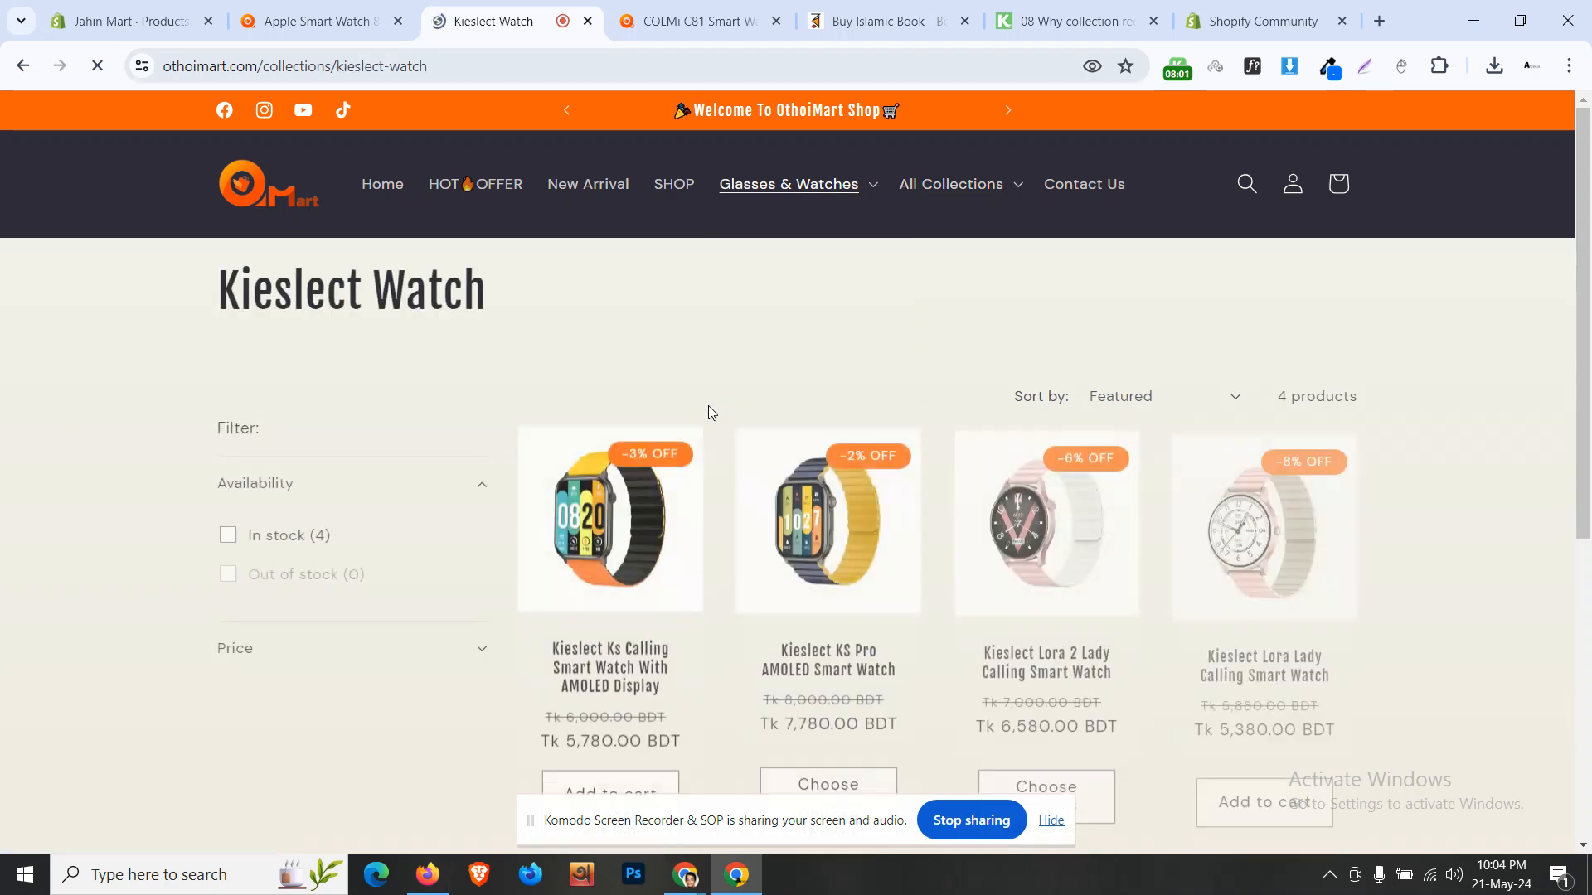
pyautogui.scroll(-3, 708, 408)
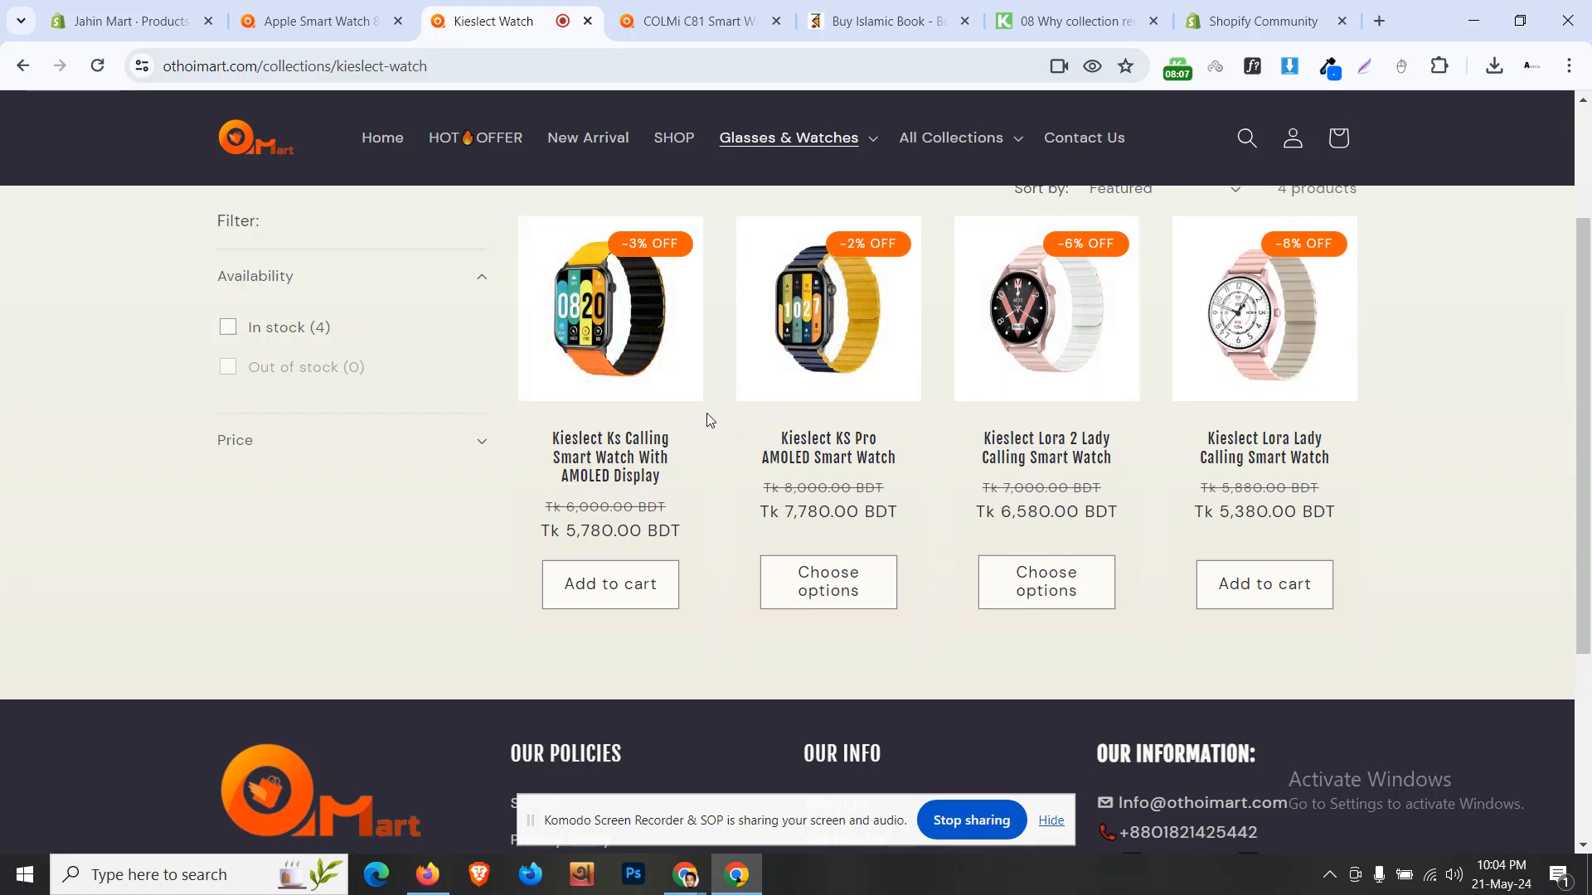
pyautogui.click(639, 462)
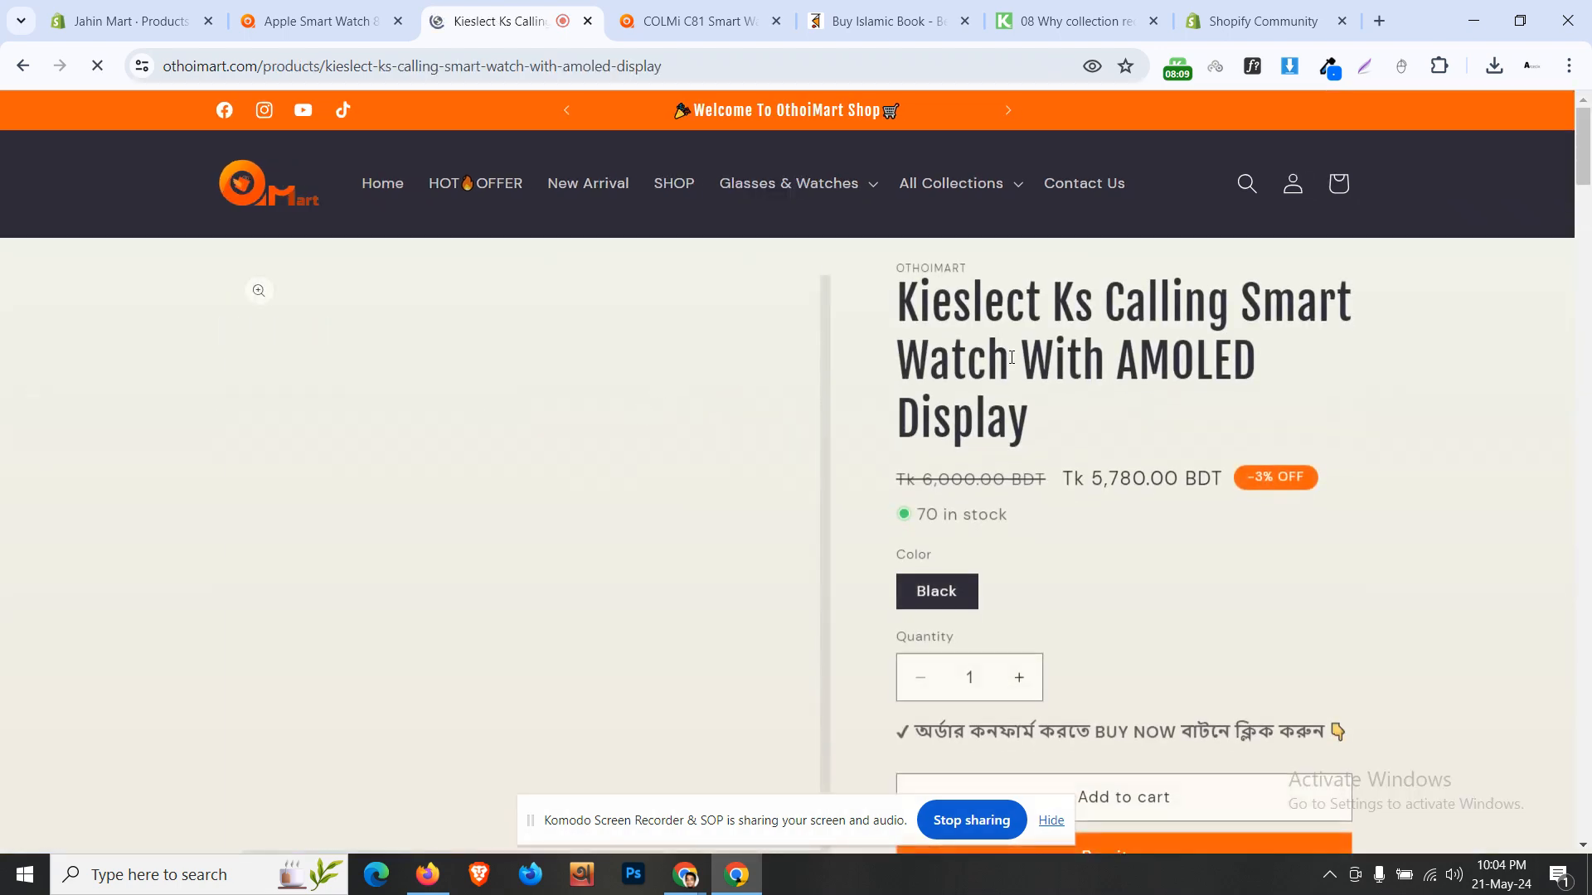
# Step: Set up a duplicate of Kieslect Lora Lady Calling Smart Watch titled "Kieslect Ks Calling Smart Watch With AMOLED Display", without images and set as active
pyautogui.click(128, 21)
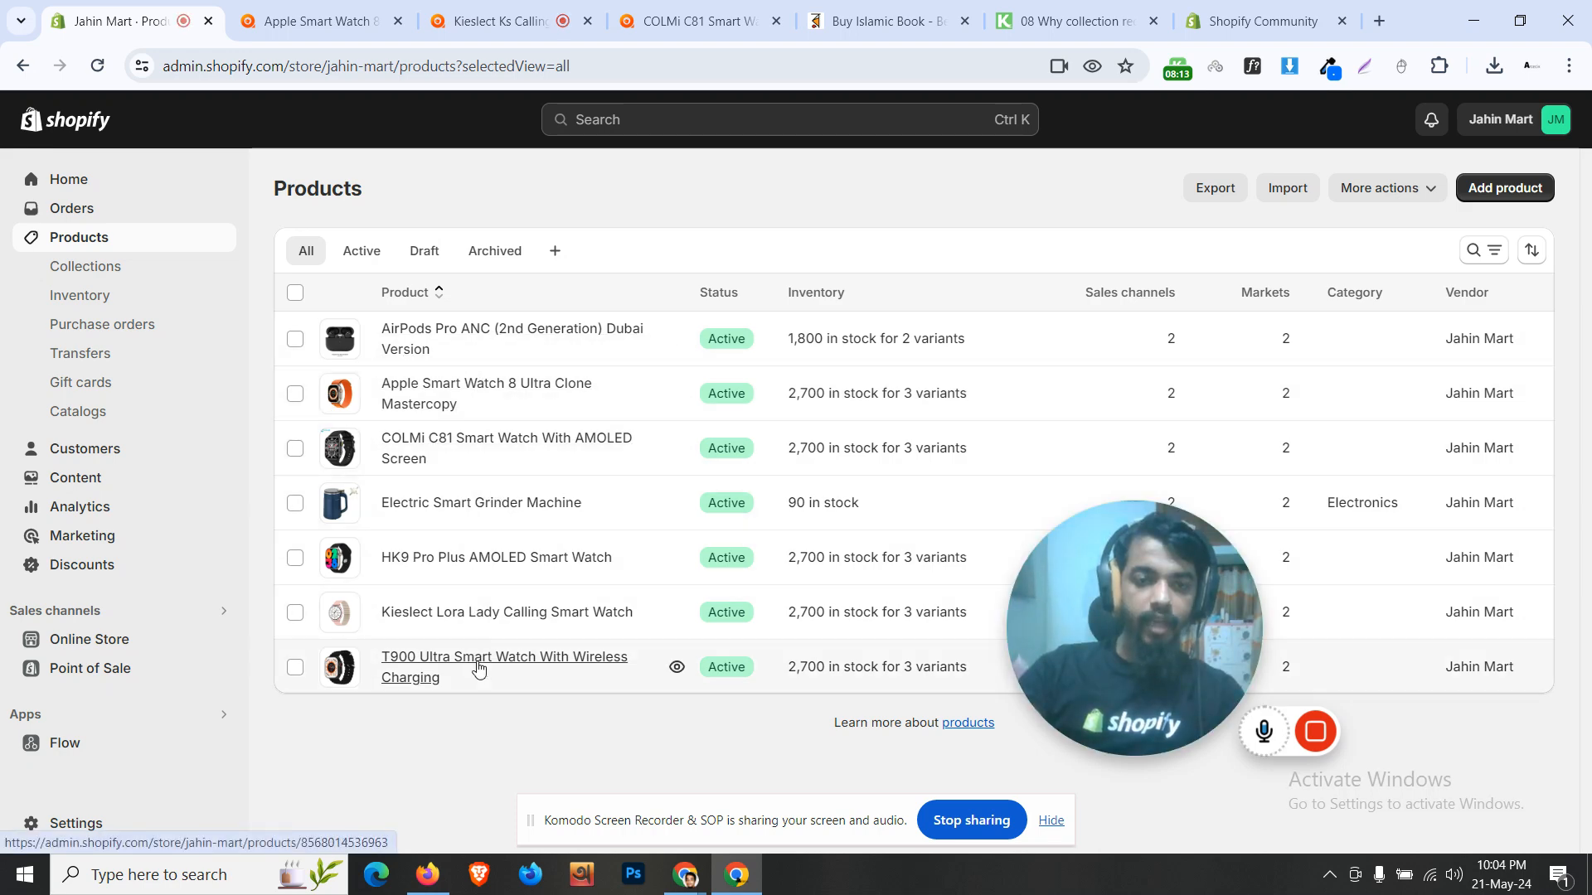
pyautogui.click(474, 613)
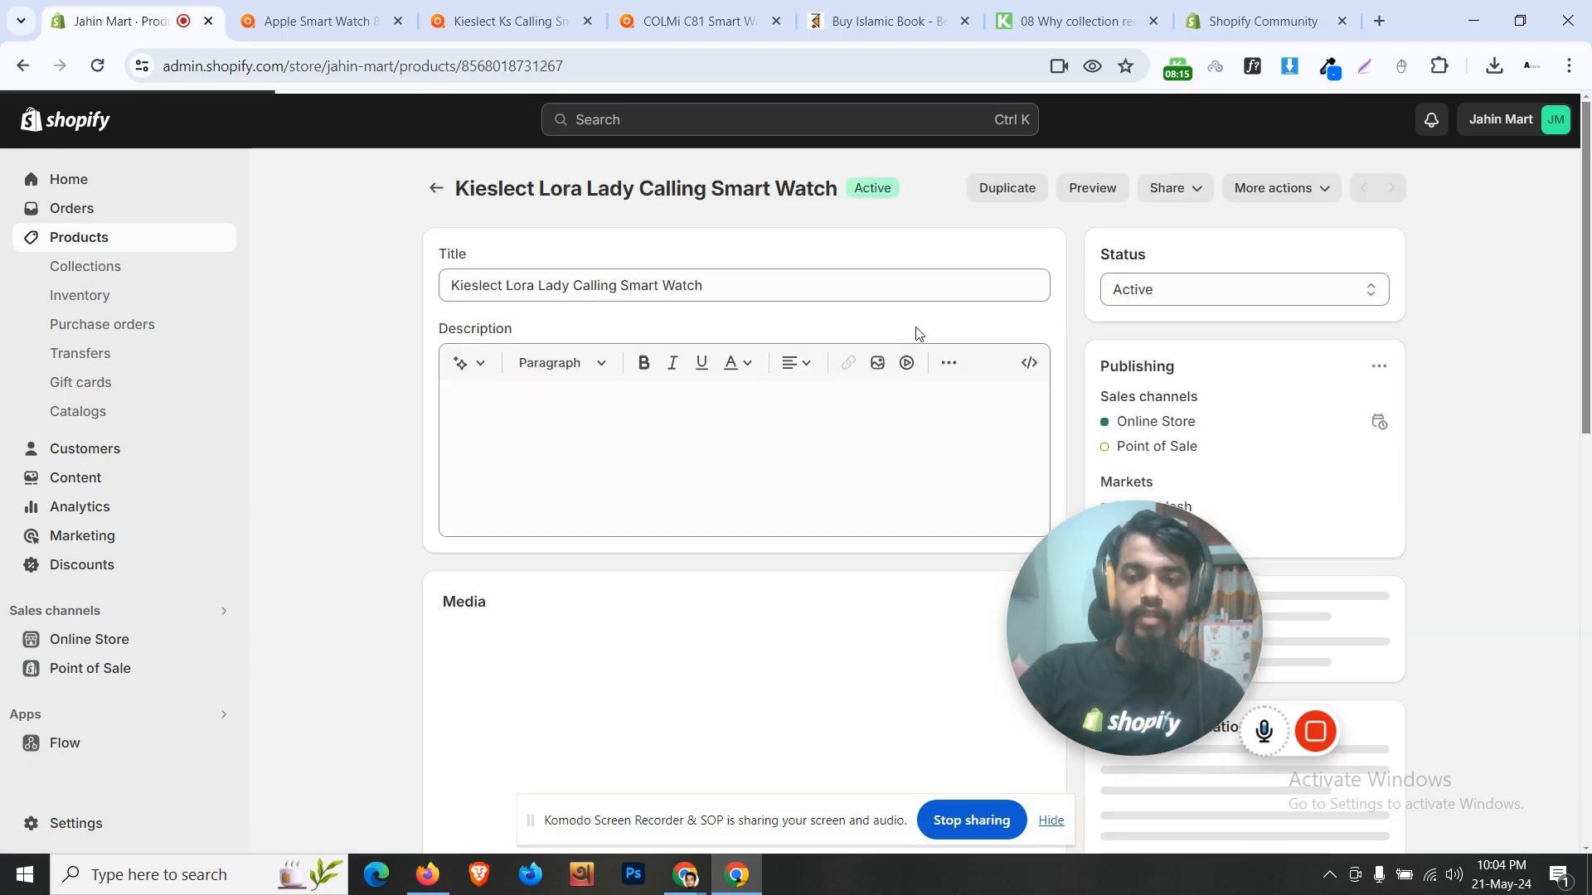
pyautogui.click(1034, 186)
pyautogui.write('Kieslect Ks Calling Smart Watch With AMOLED Display')
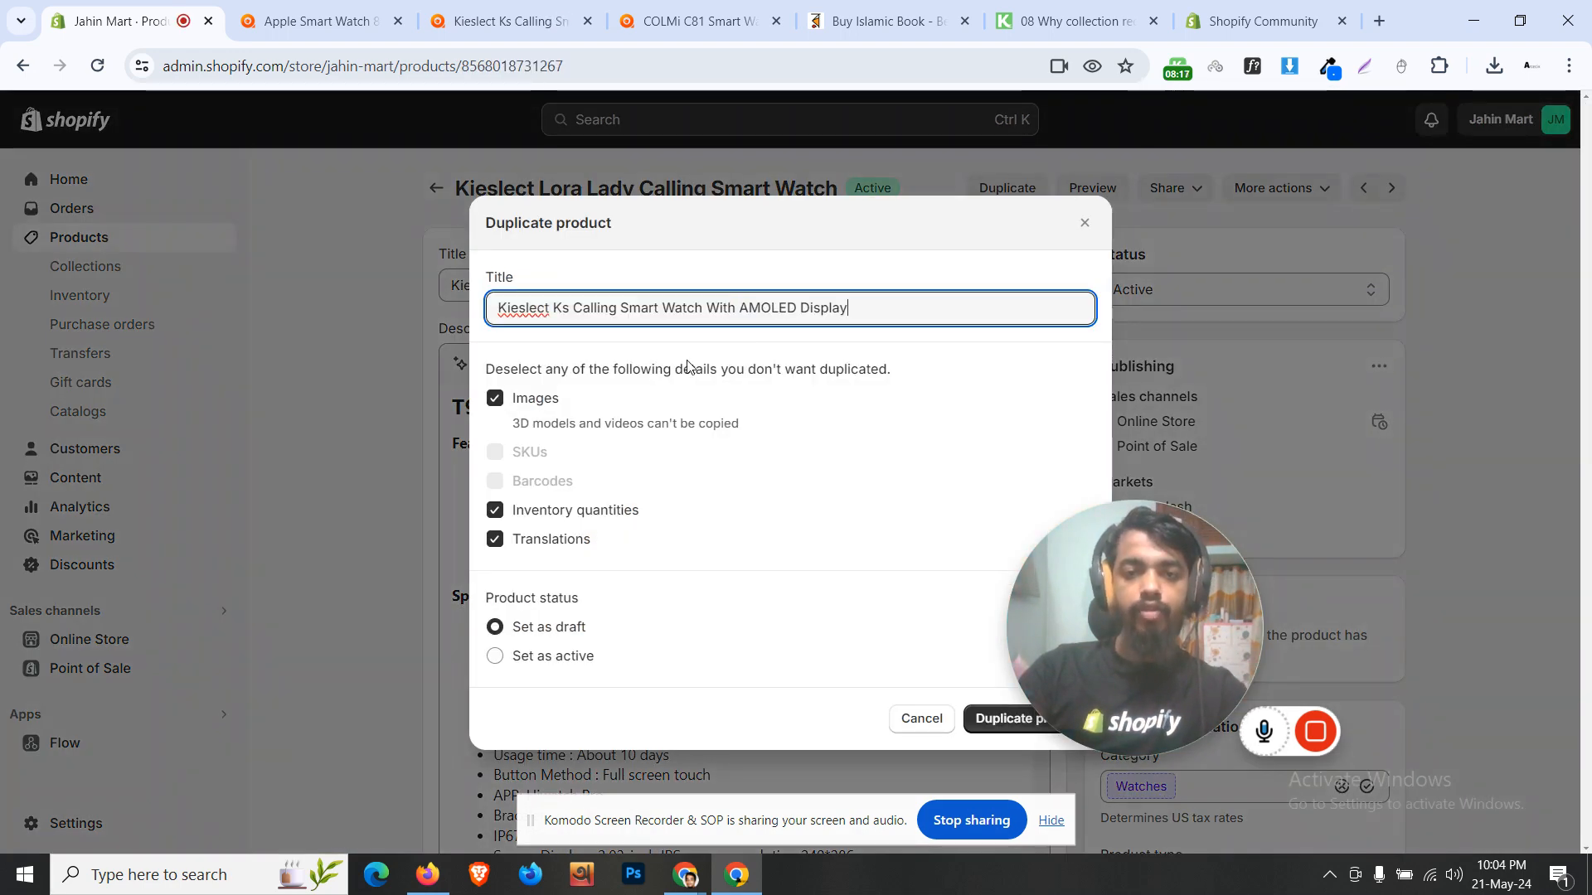
pyautogui.click(528, 406)
pyautogui.click(612, 662)
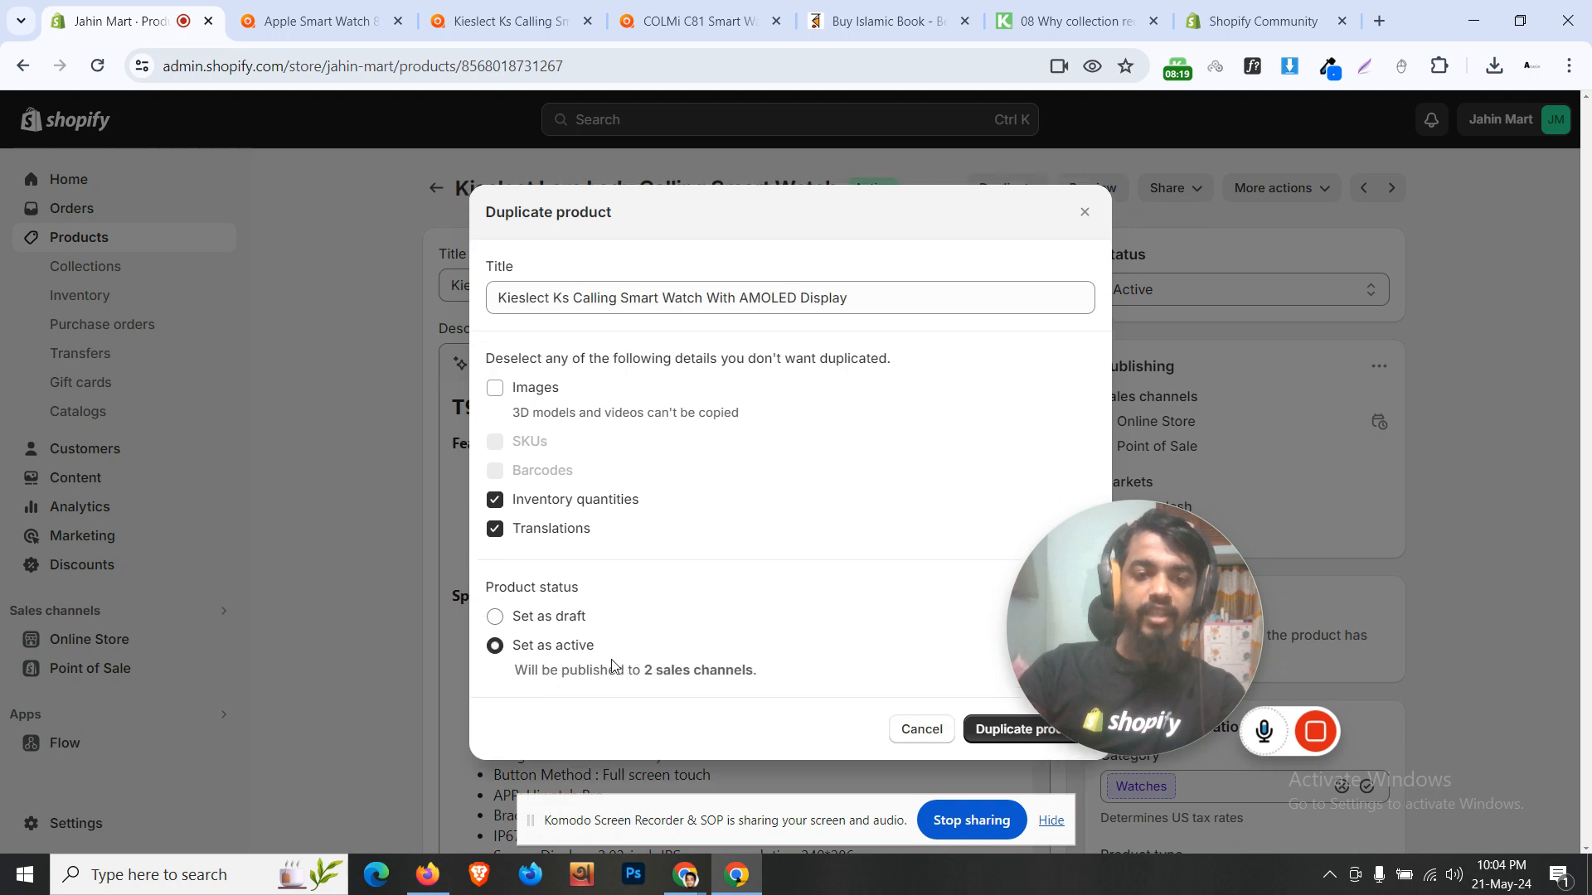
# Step: Save the Kieslect Ks watch image from its OthoiMart product page to the Downloads folder
pyautogui.click(510, 21)
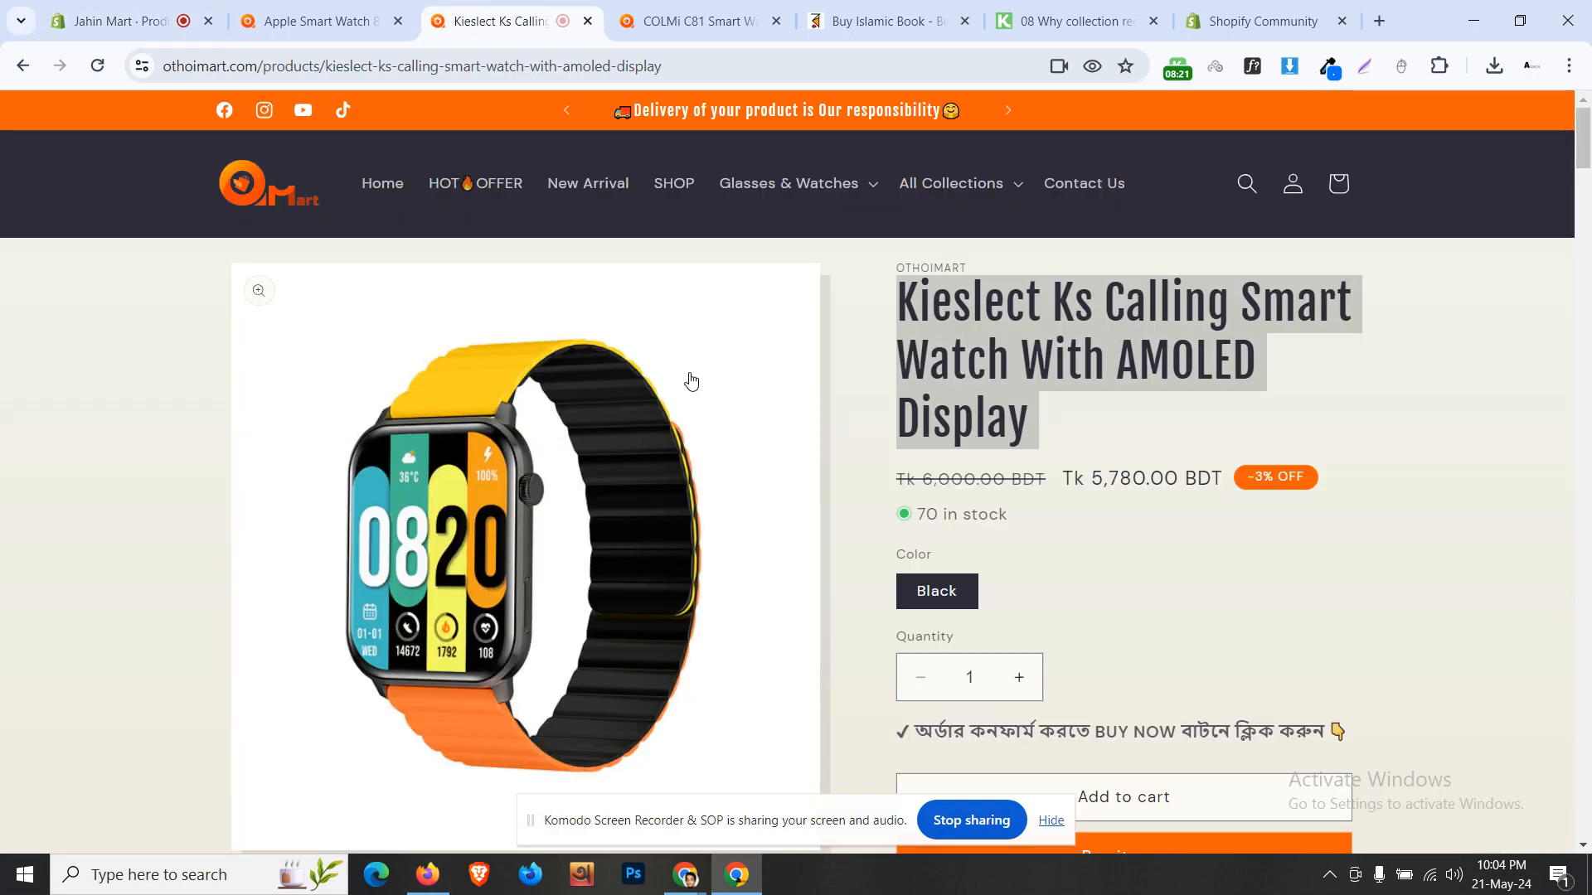
pyautogui.rightClick(532, 425)
pyautogui.click(587, 489)
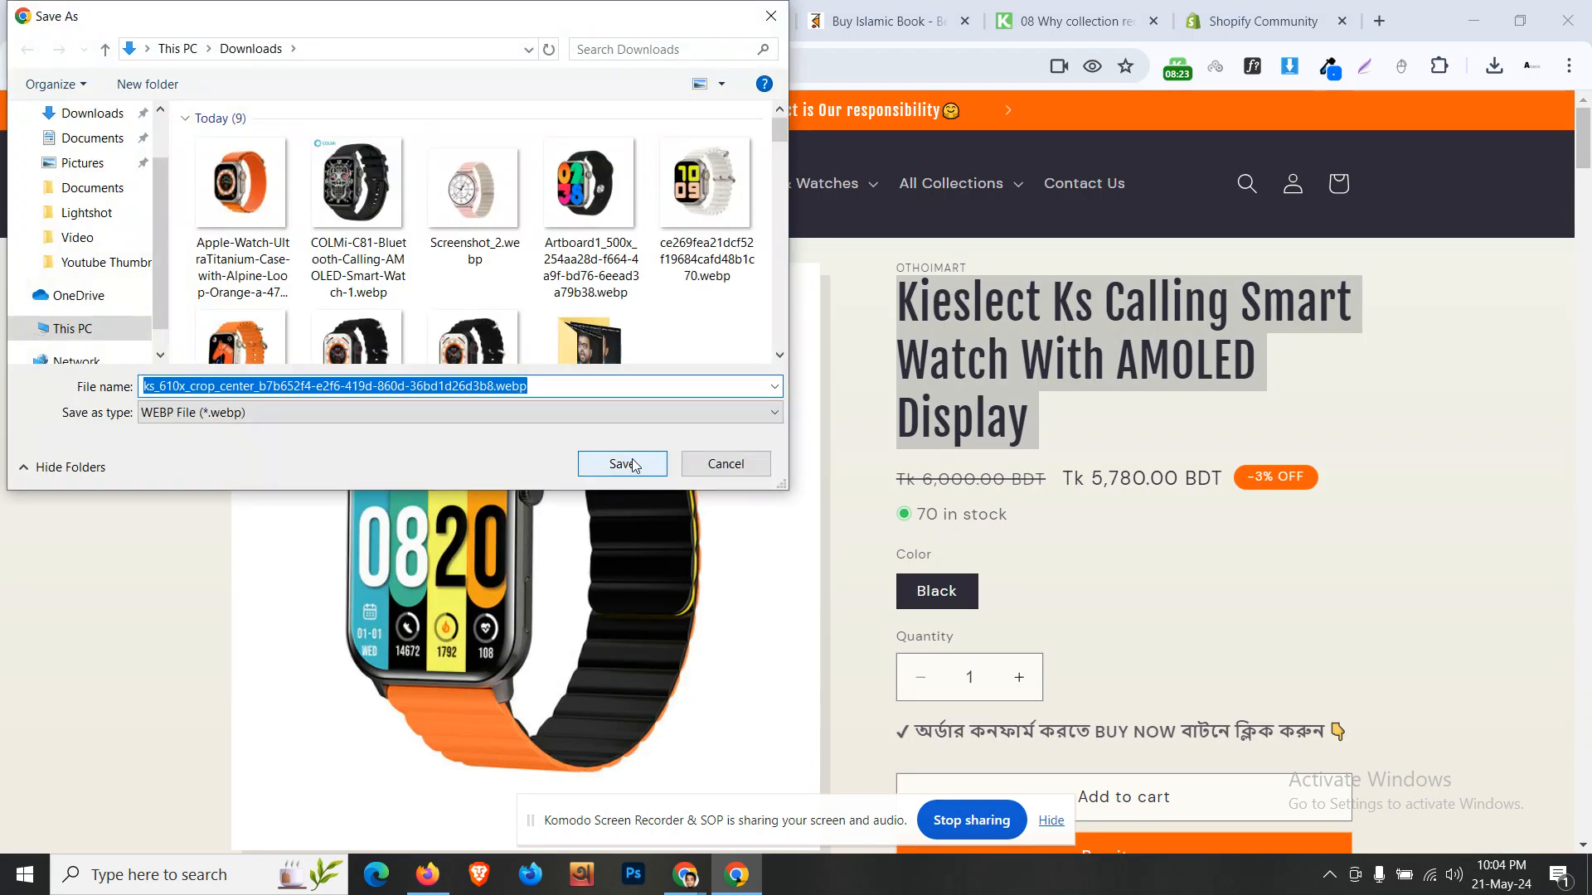
pyautogui.click(634, 463)
# Step: Create the prepared duplicate in the Shopify admin and upload the saved Kieslect Ks image to its media
pyautogui.hotkey('ctrl', '1')
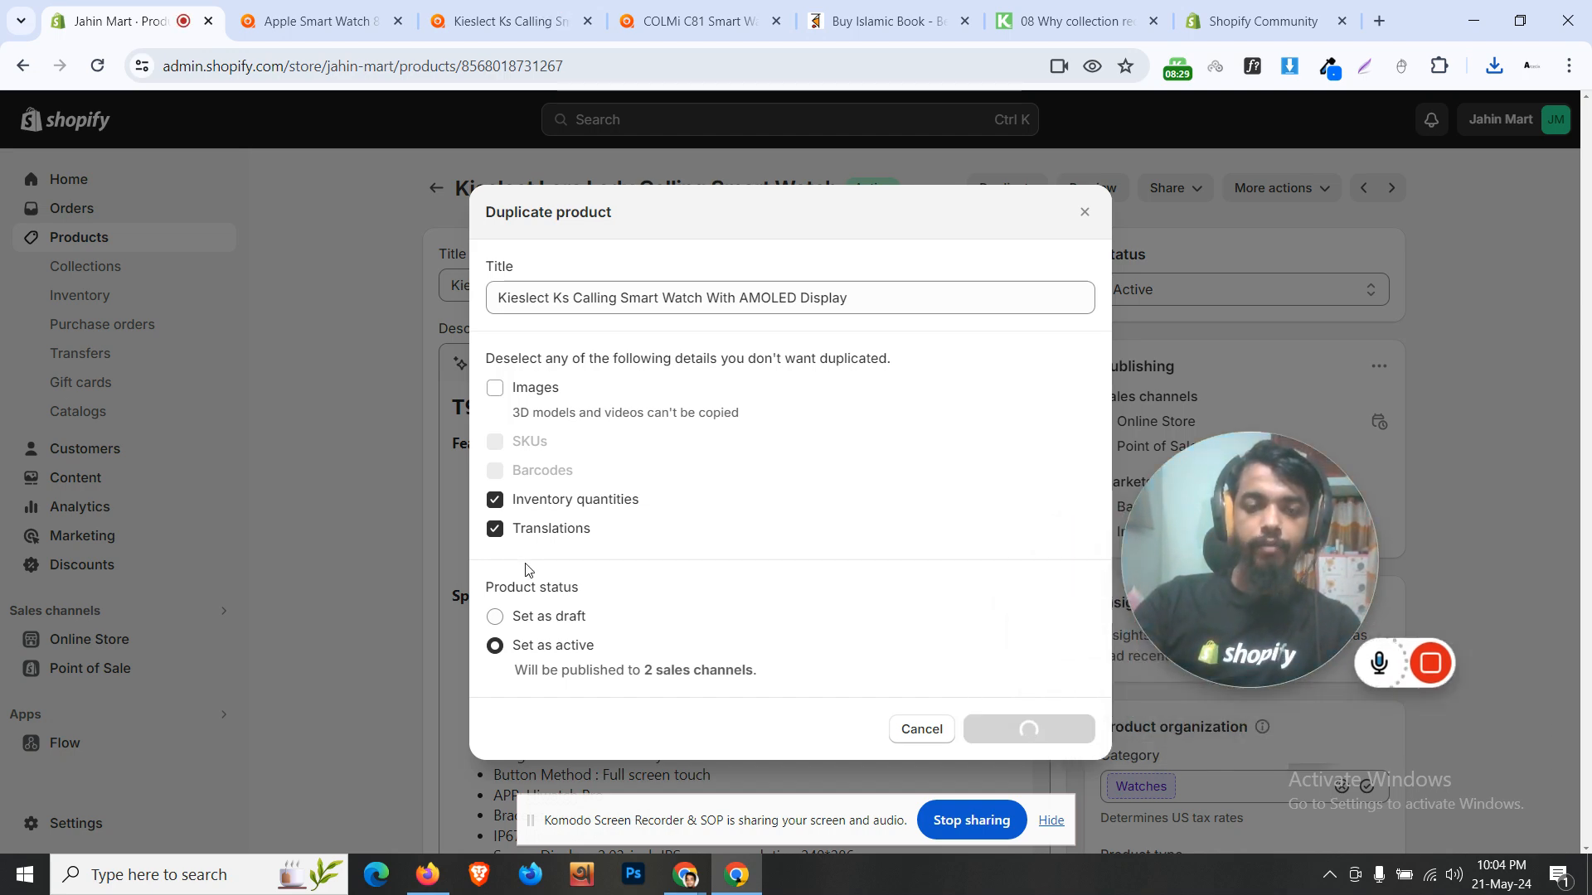
pyautogui.scroll(-8, 613, 448)
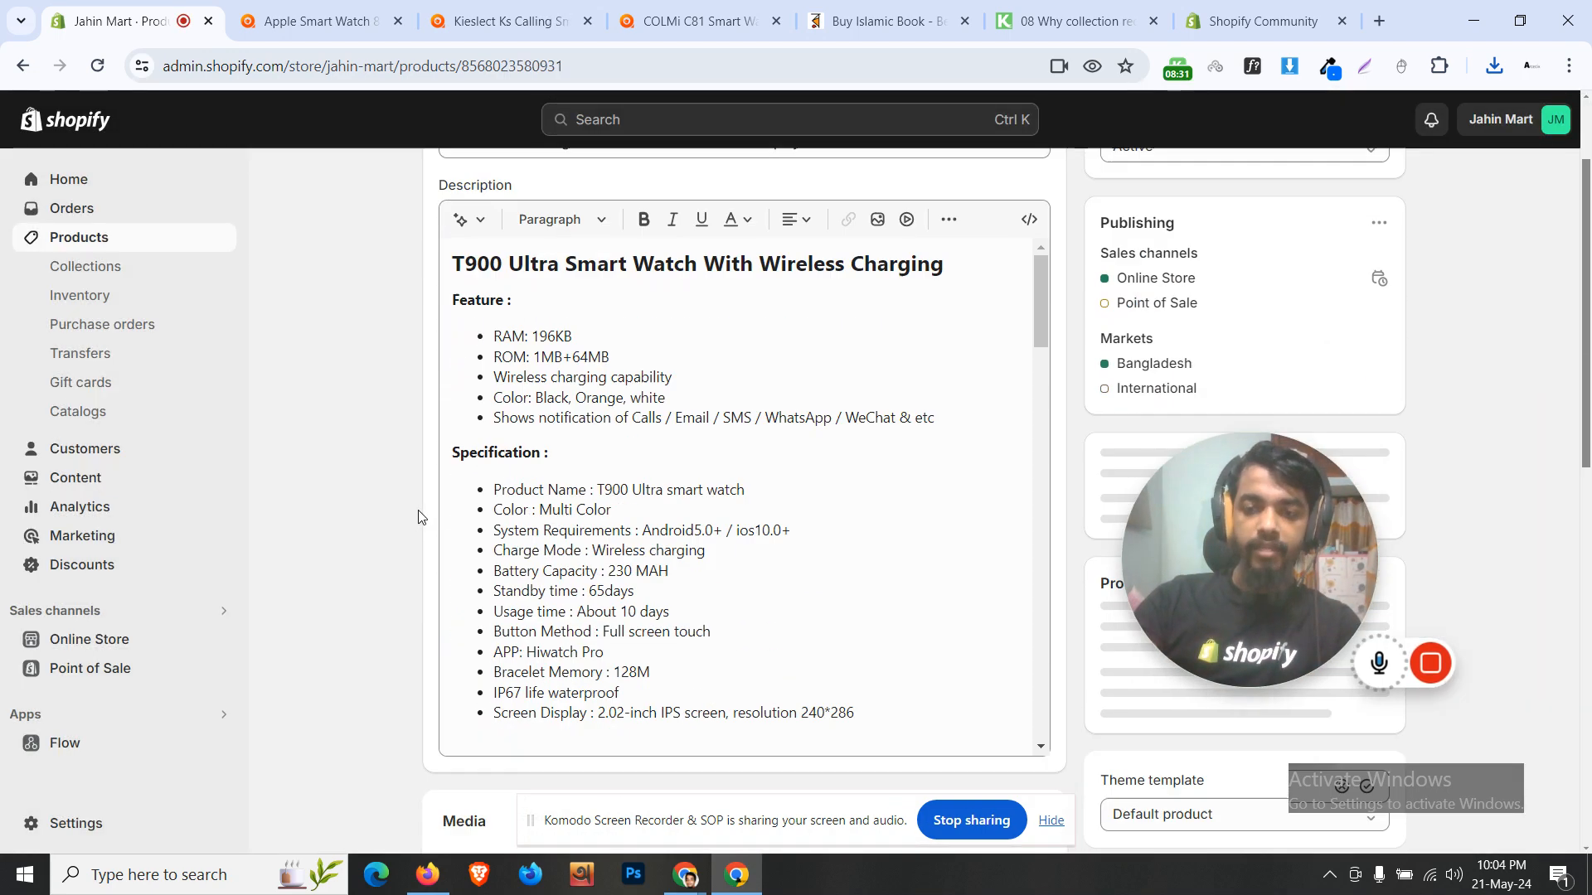
pyautogui.click(673, 330)
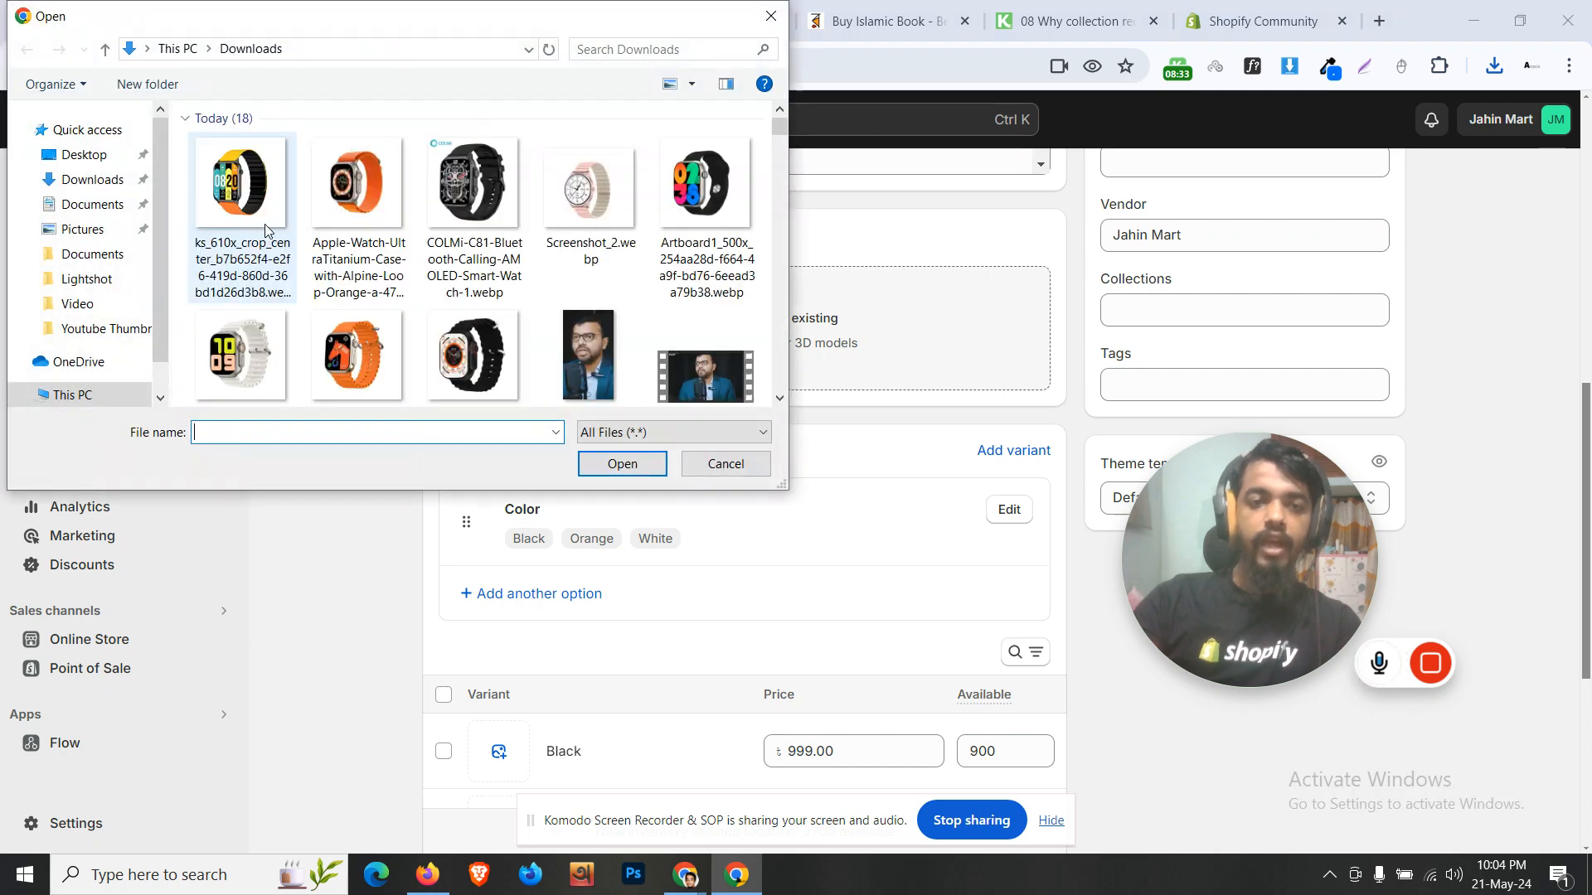
pyautogui.click(240, 182)
pyautogui.click(645, 467)
pyautogui.scroll(-5, 451, 519)
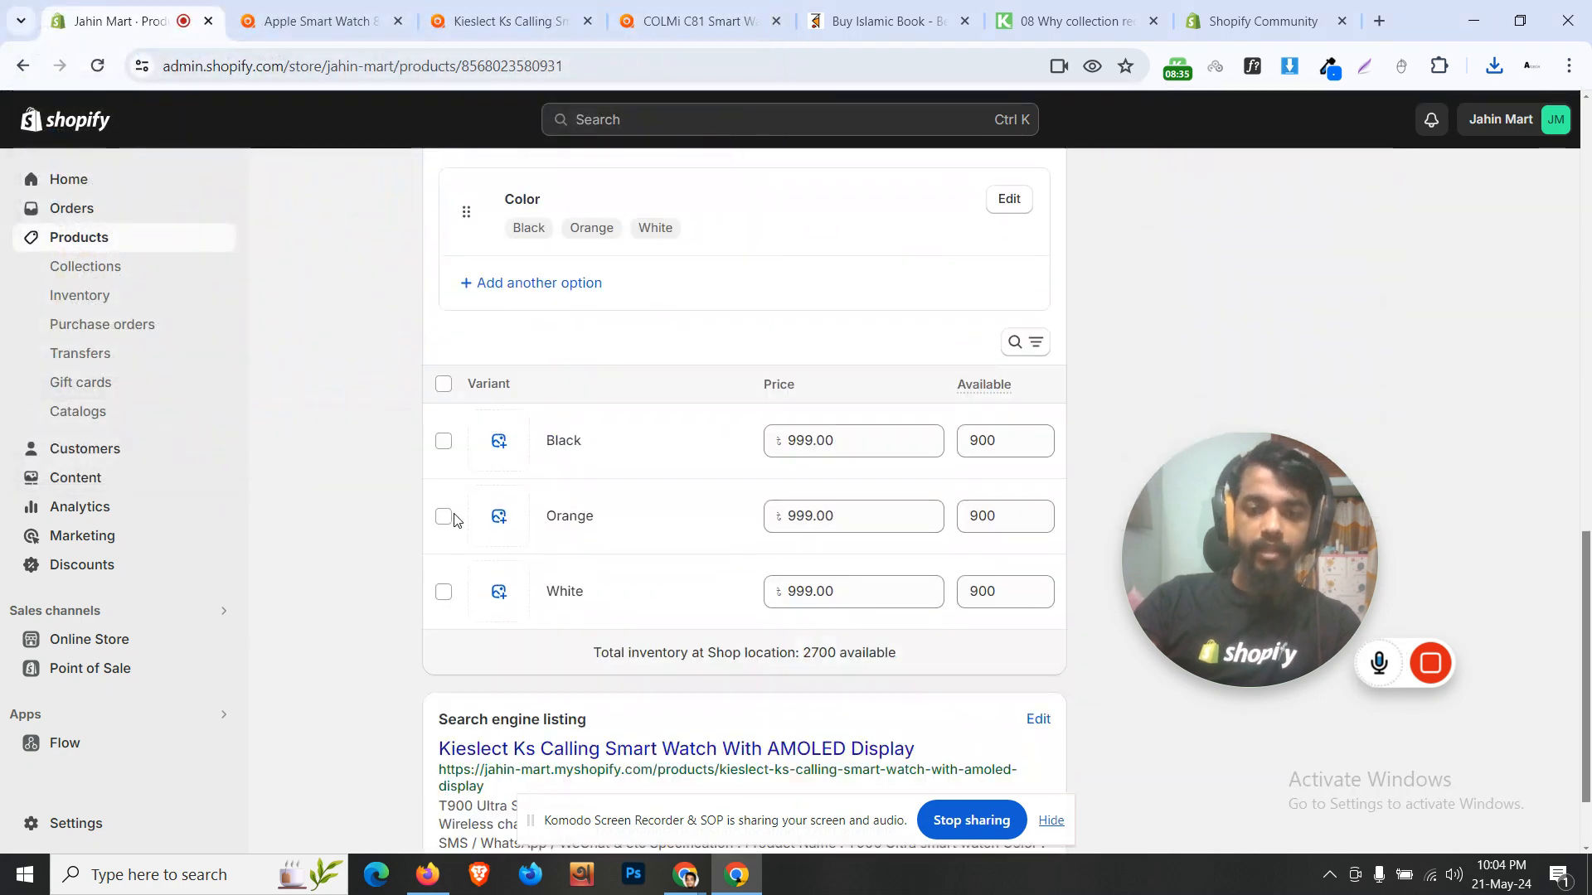
pyautogui.scroll(10, 464, 510)
# Step: Close the browser tab with the Apple Smart Watch 8 Ultra Clone Mastercopy product page
pyautogui.click(332, 20)
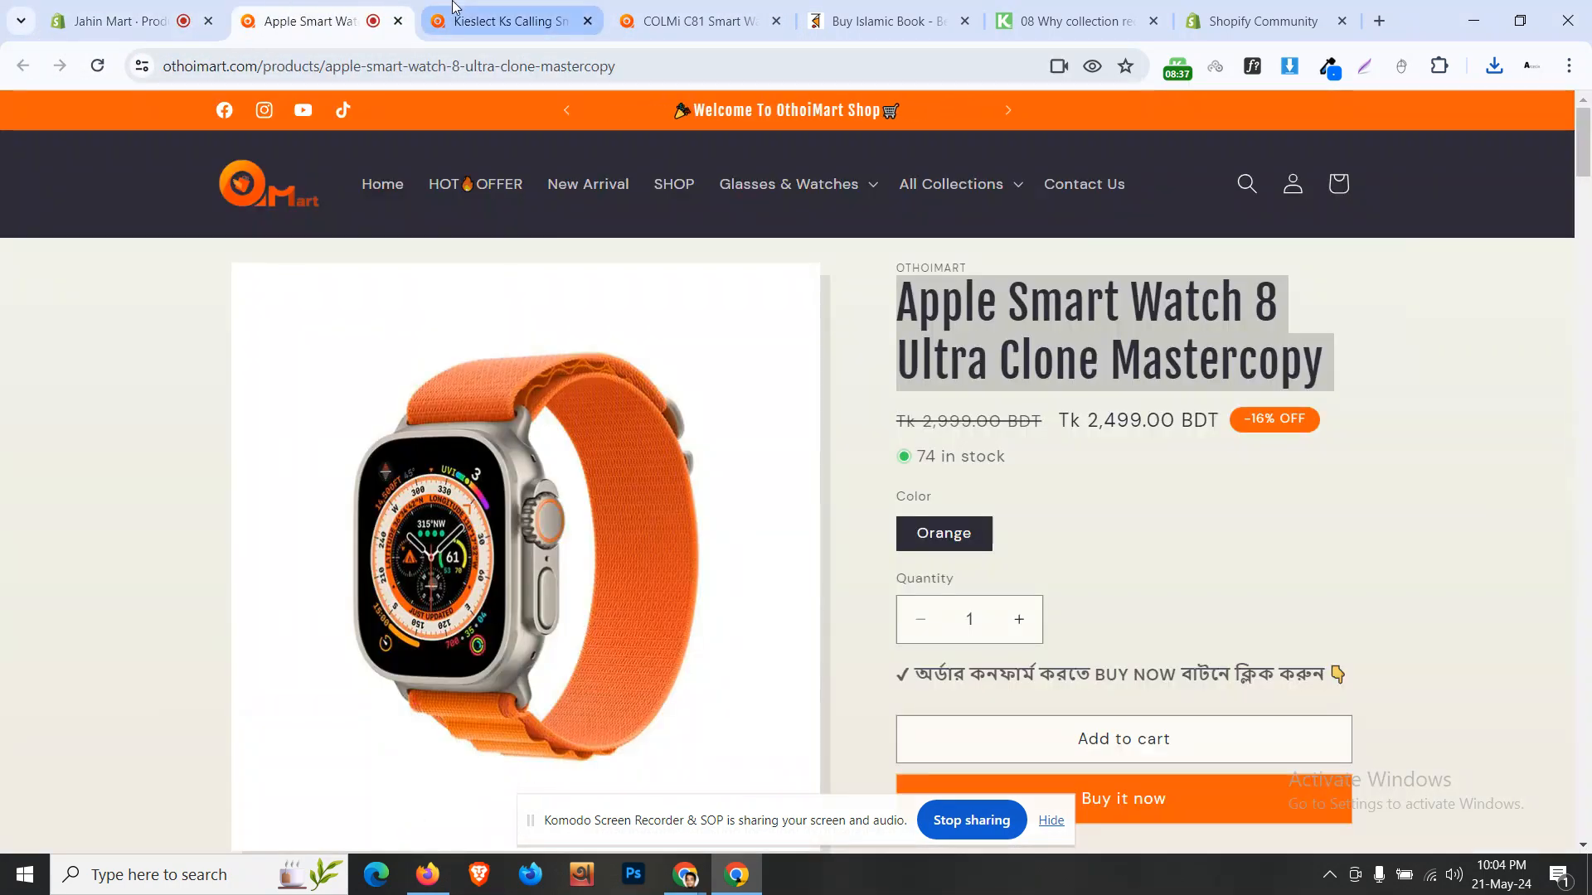
pyautogui.click(505, 21)
pyautogui.click(355, 7)
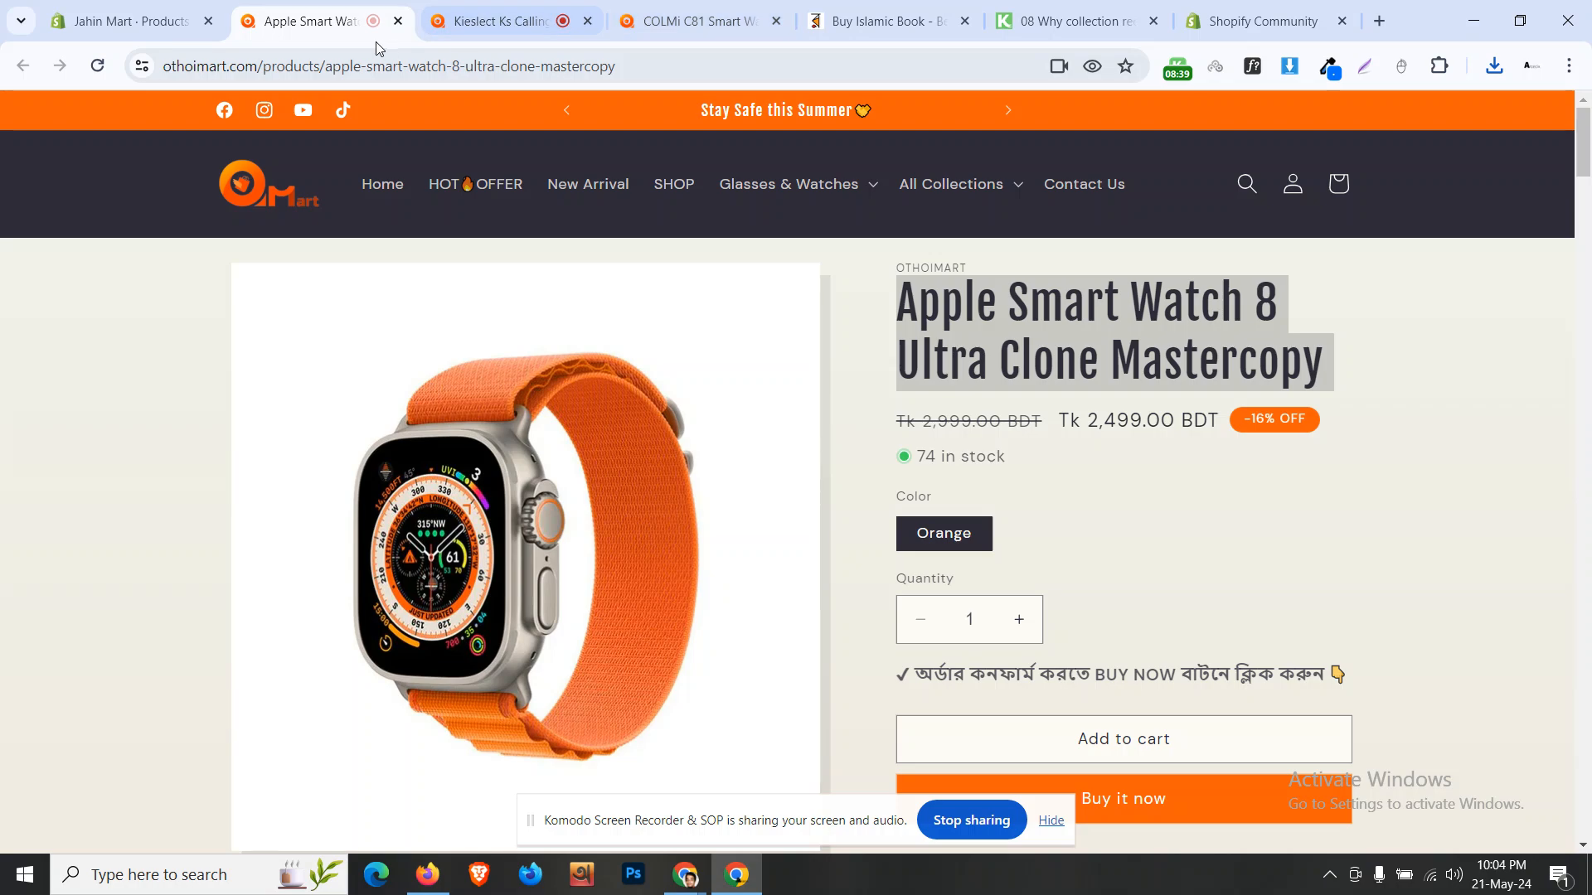
pyautogui.click(398, 21)
pyautogui.hotkey('alt', 'Left')
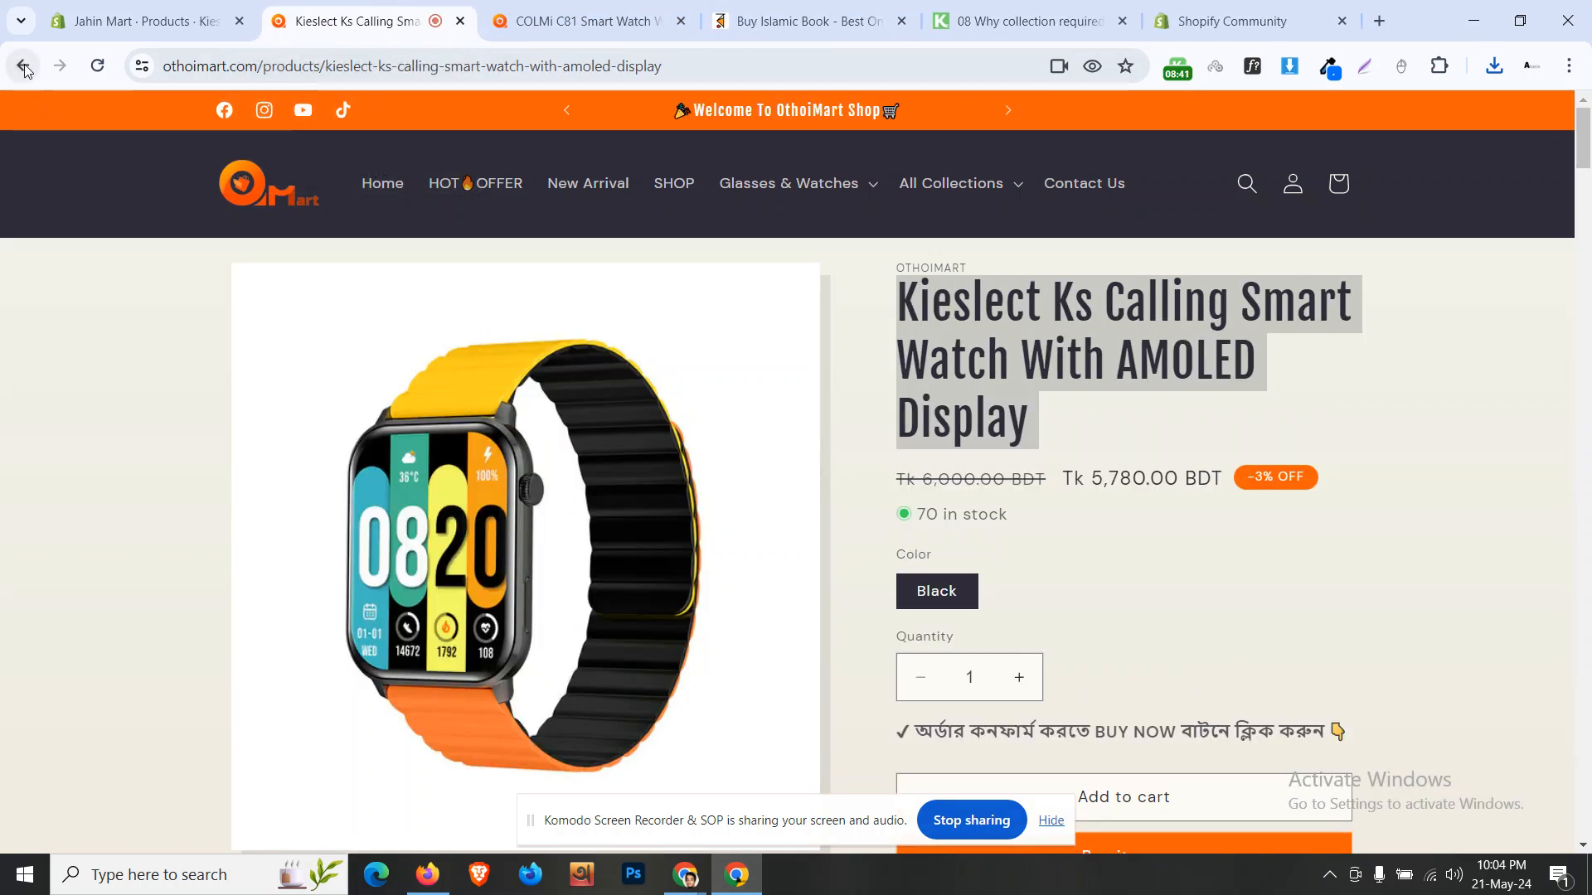
pyautogui.scroll(3, 854, 348)
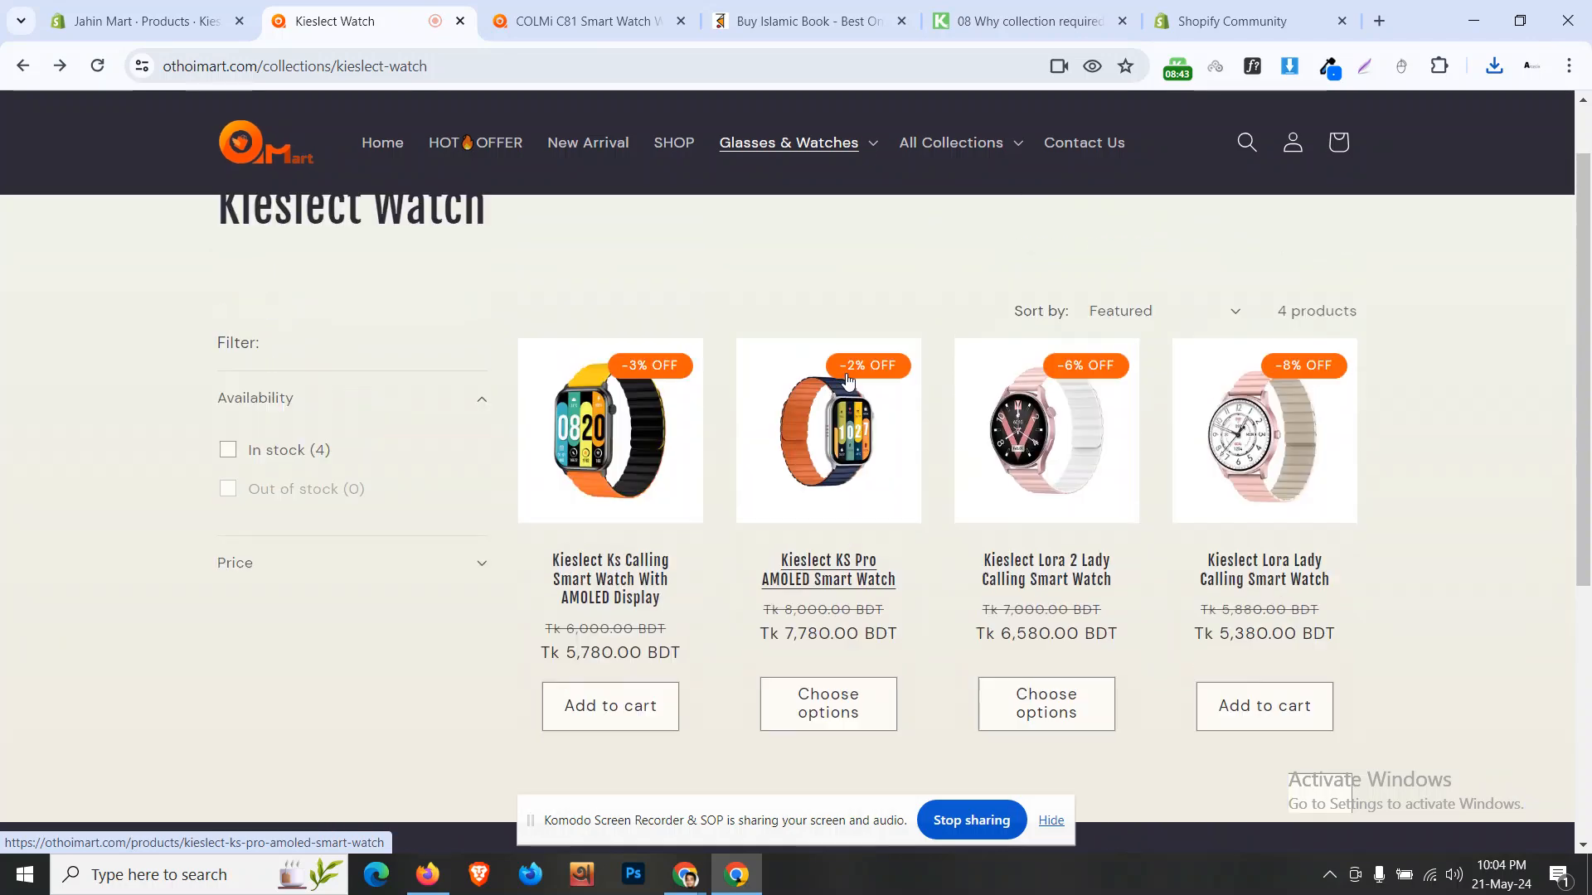
pyautogui.click(851, 189)
pyautogui.click(853, 285)
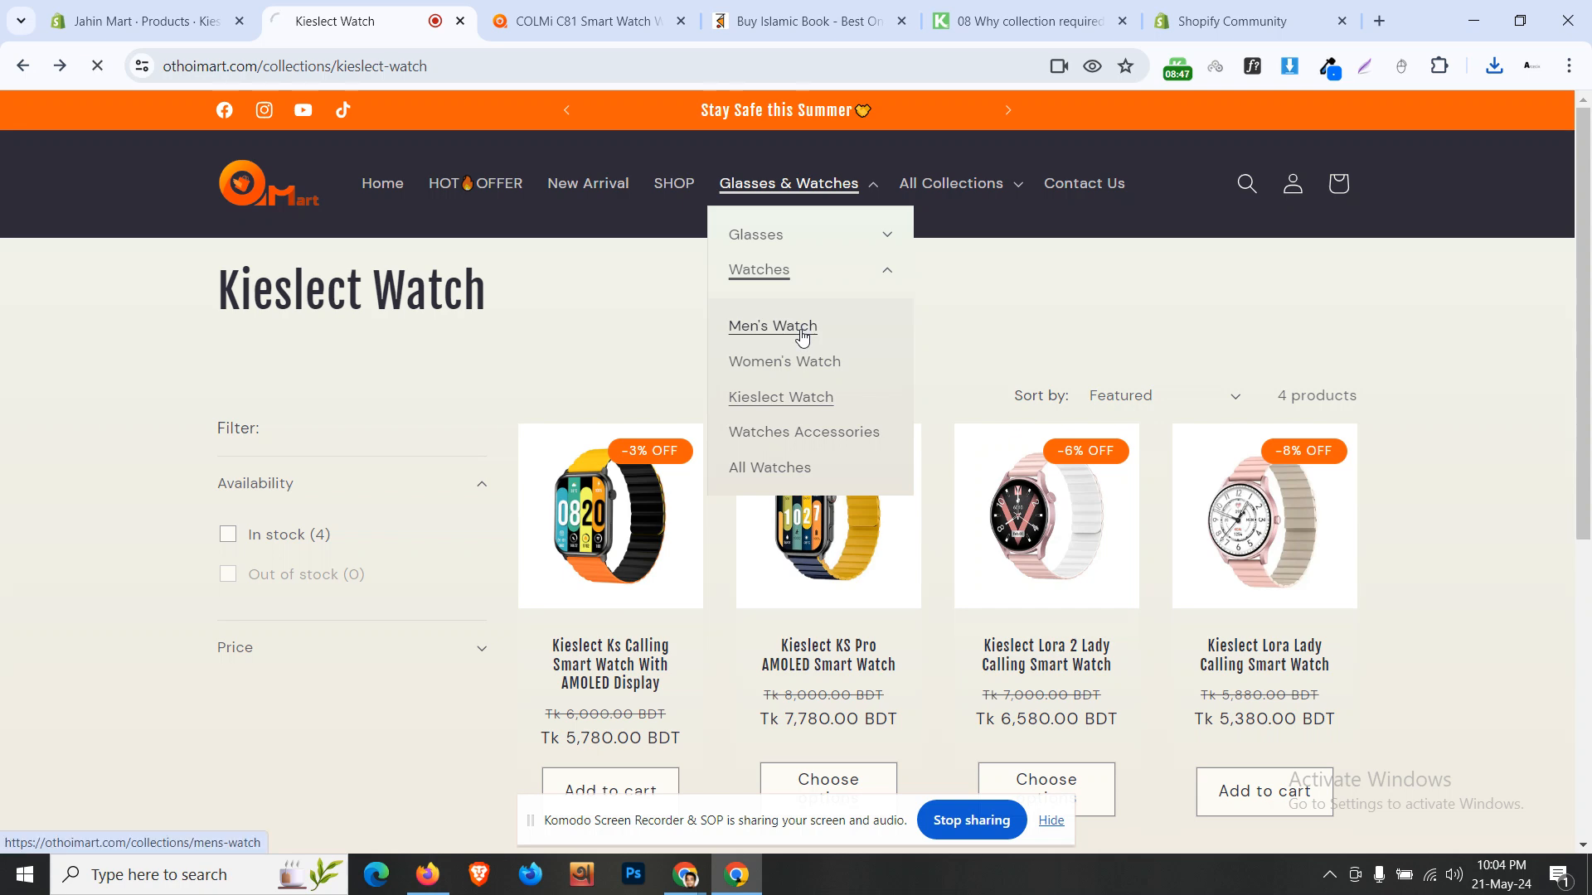
pyautogui.scroll(-4, 801, 335)
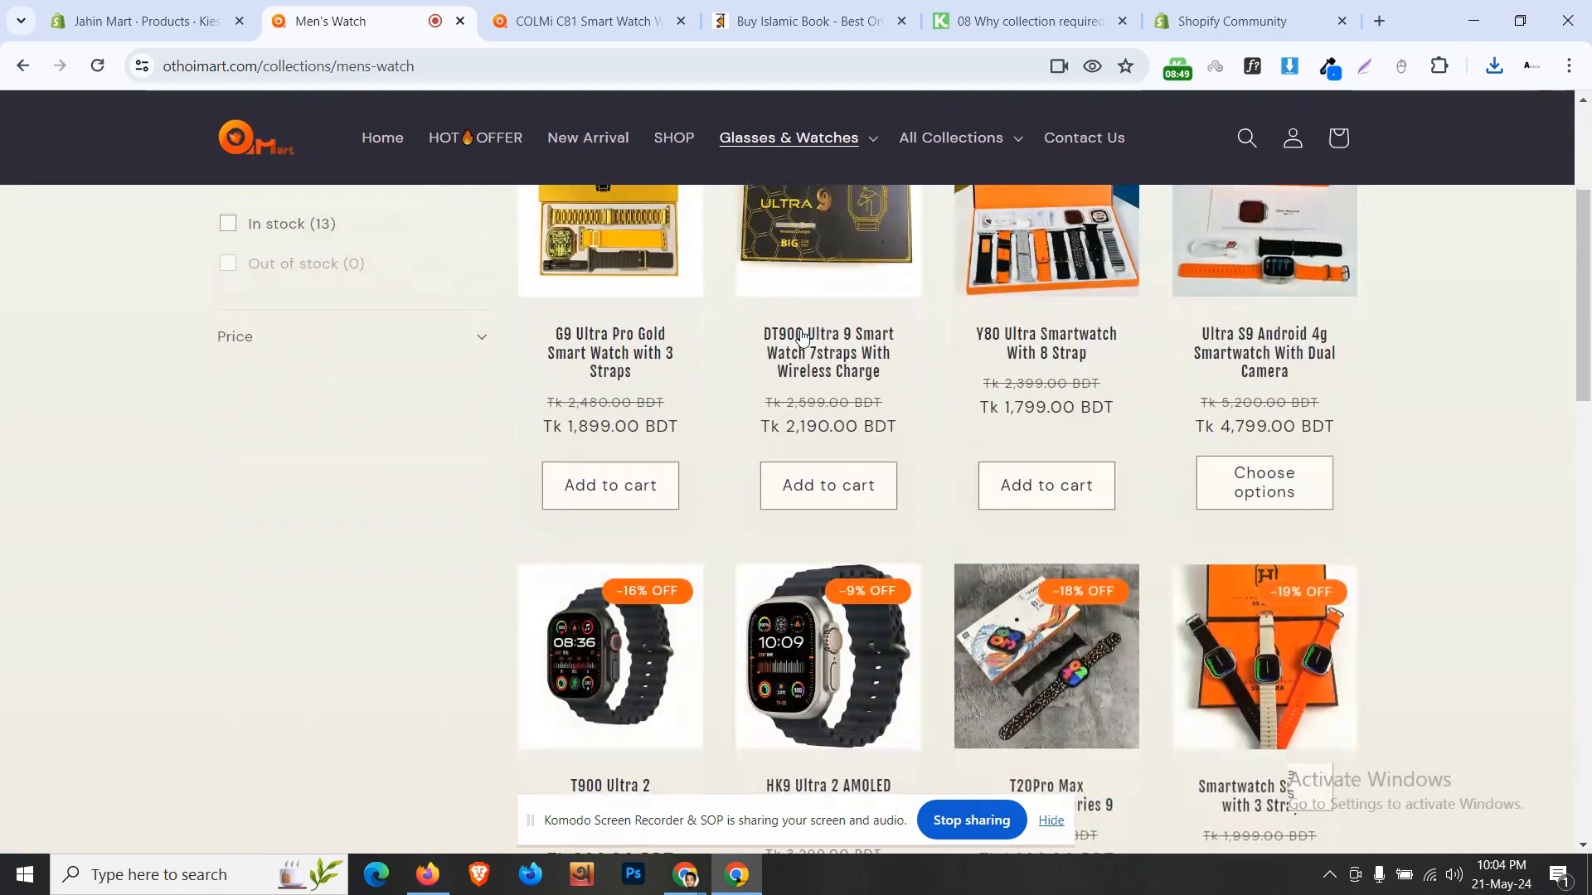
pyautogui.scroll(3, 690, 448)
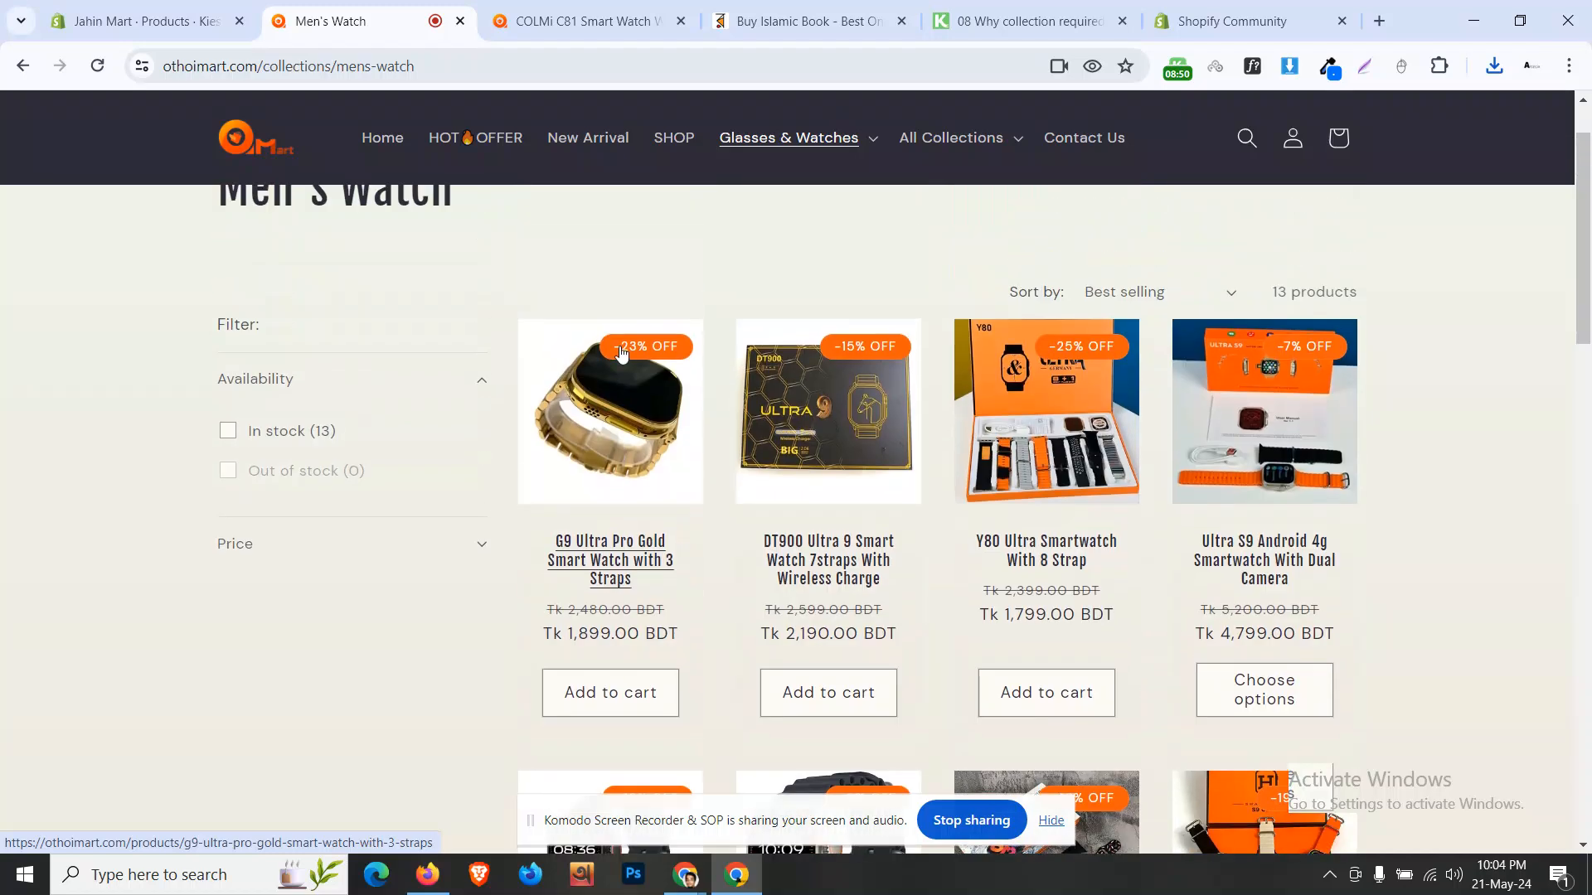
pyautogui.click(691, 448)
pyautogui.tripleClick(1002, 330)
pyautogui.hotkey('ctrl', 'c')
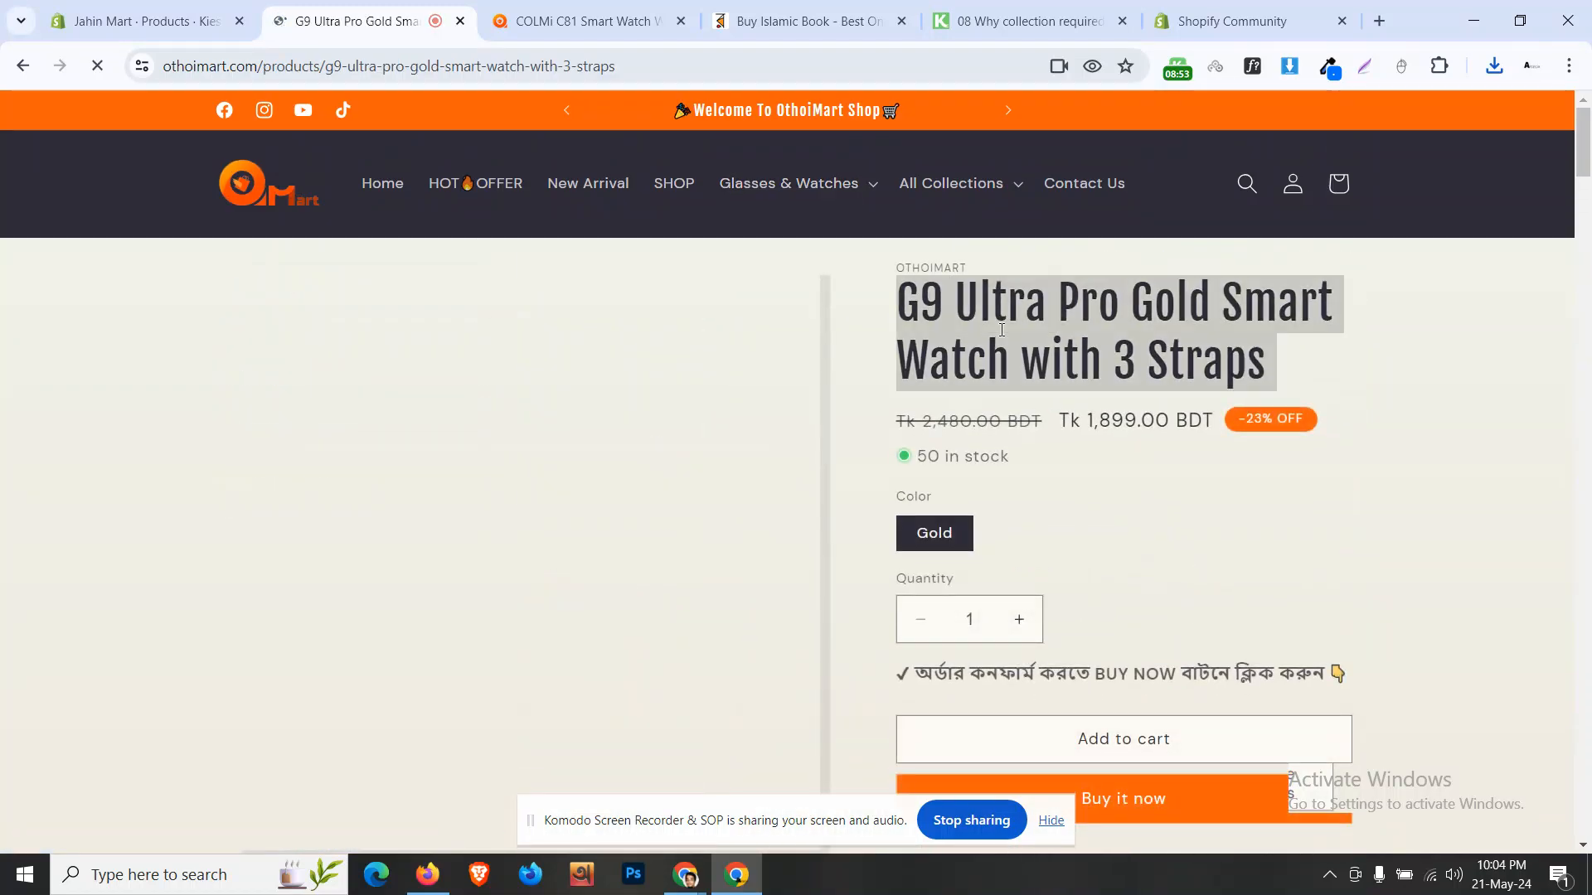
# Step: Start duplicating the Kieslect Ks product in the Shopify admin, titling the duplicate "G9 Ultra Pro Gold Smart Watch with 3 Straps"
pyautogui.click(181, 6)
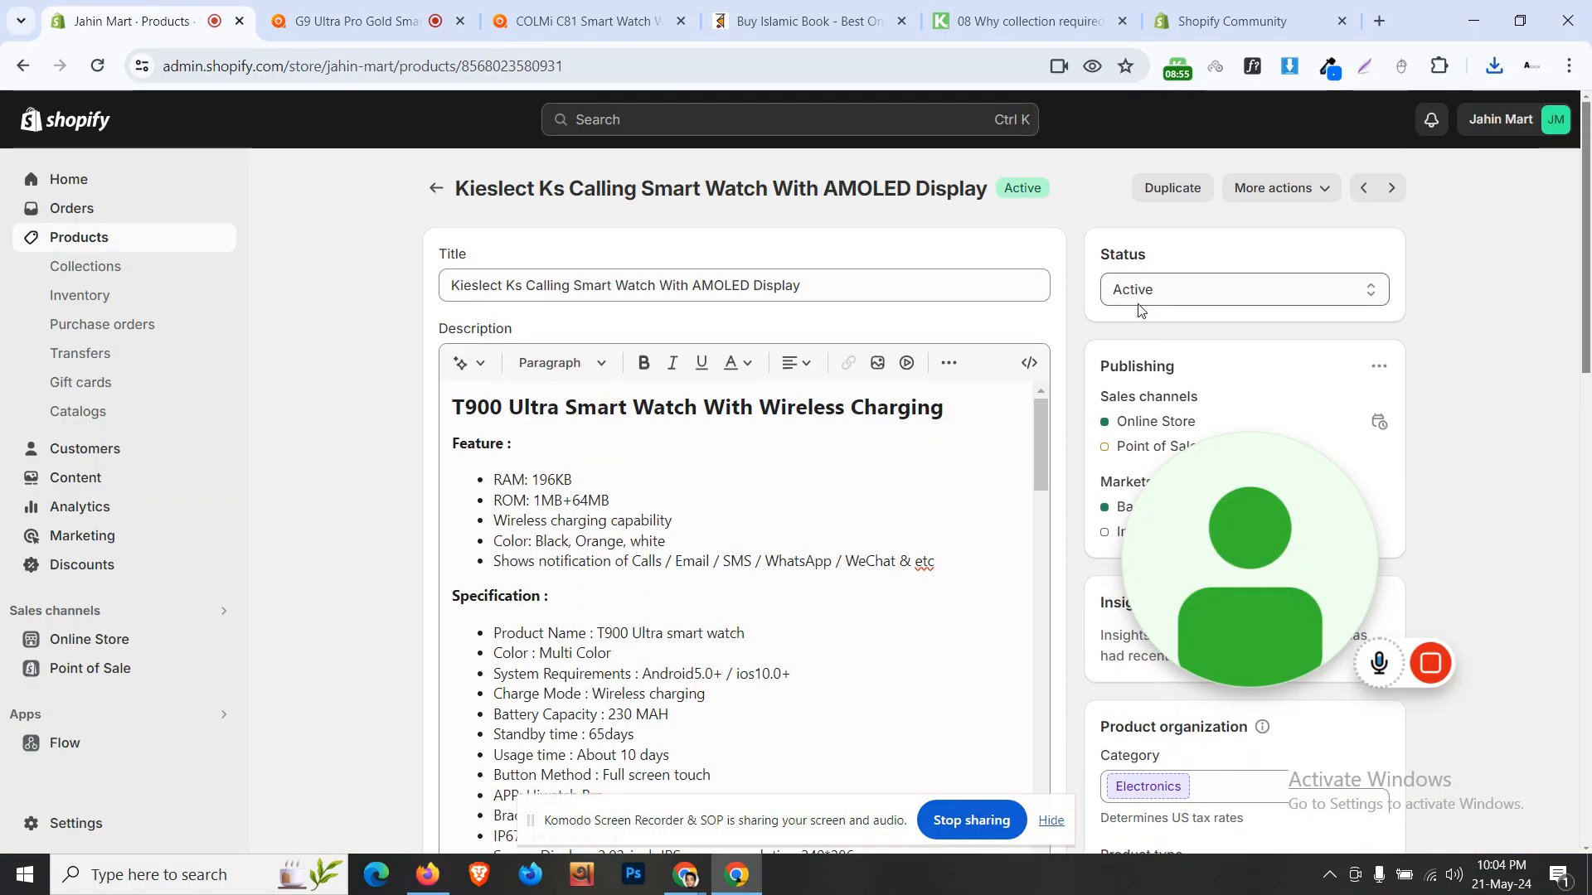
pyautogui.click(1157, 193)
pyautogui.tripleClick(626, 317)
pyautogui.hotkey('ctrl', 'v')
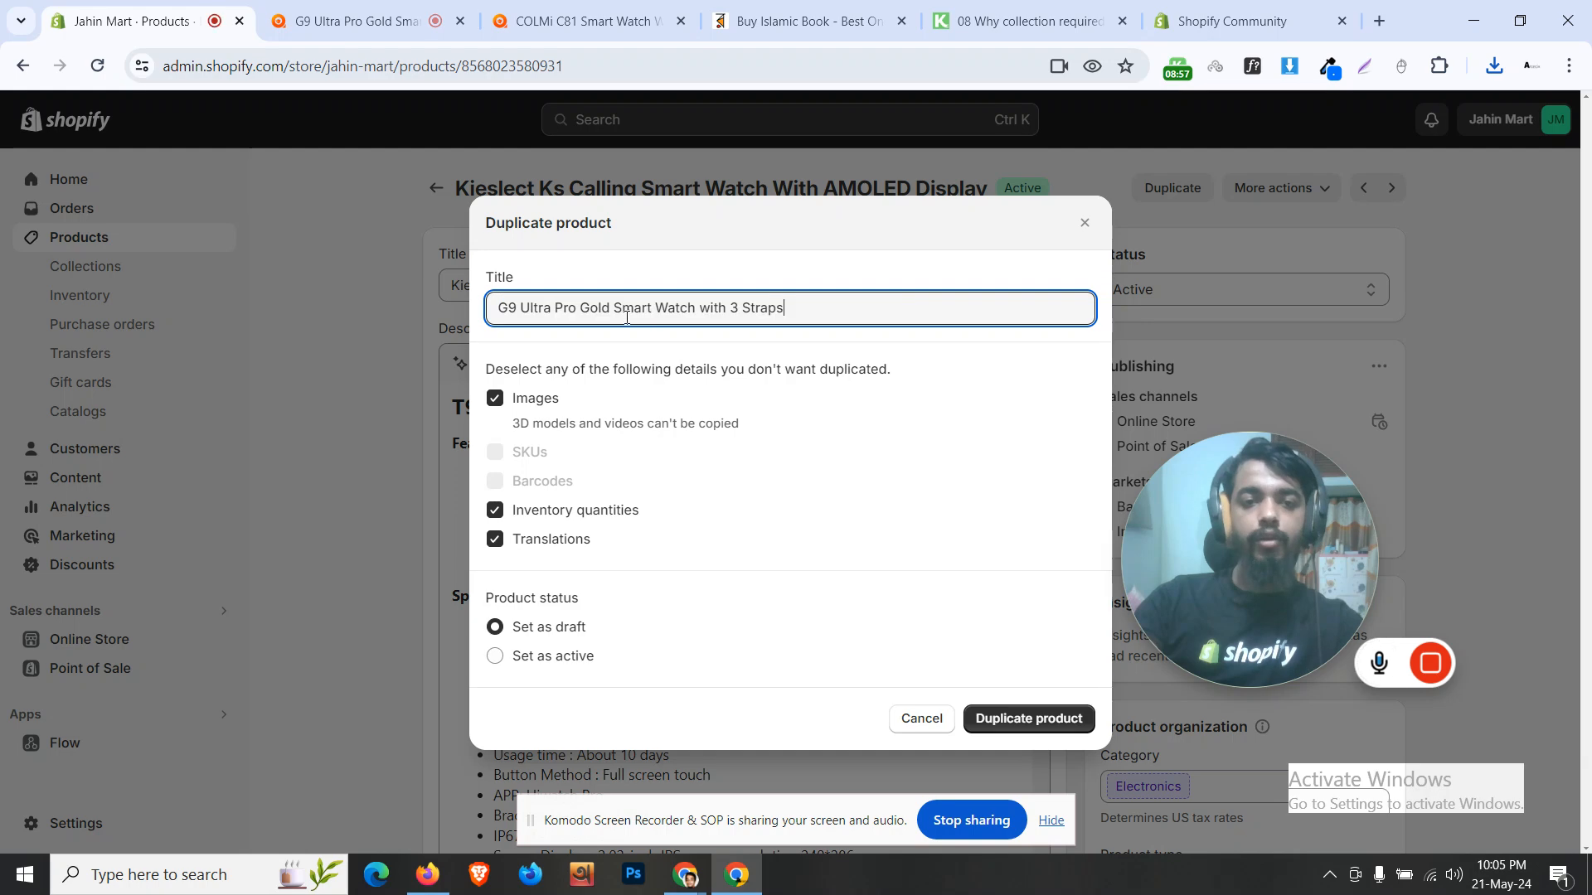
# Step: Save the gold watch image from the OthoiMart G9 Ultra Pro product page to the Downloads folder
pyautogui.click(356, 21)
pyautogui.rightClick(582, 424)
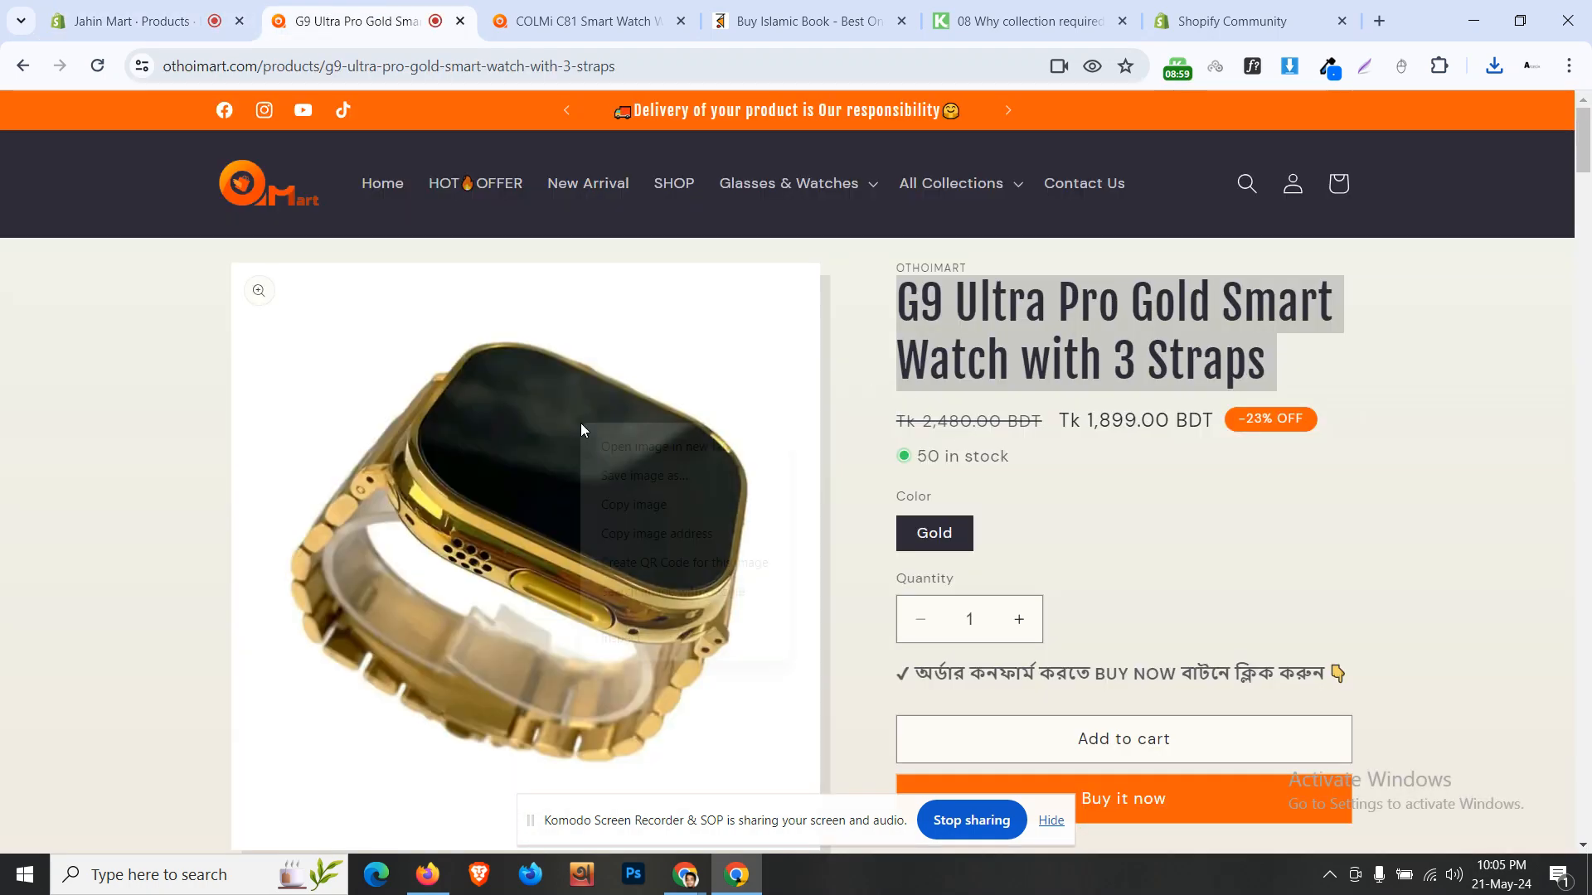
pyautogui.click(639, 477)
pyautogui.click(624, 462)
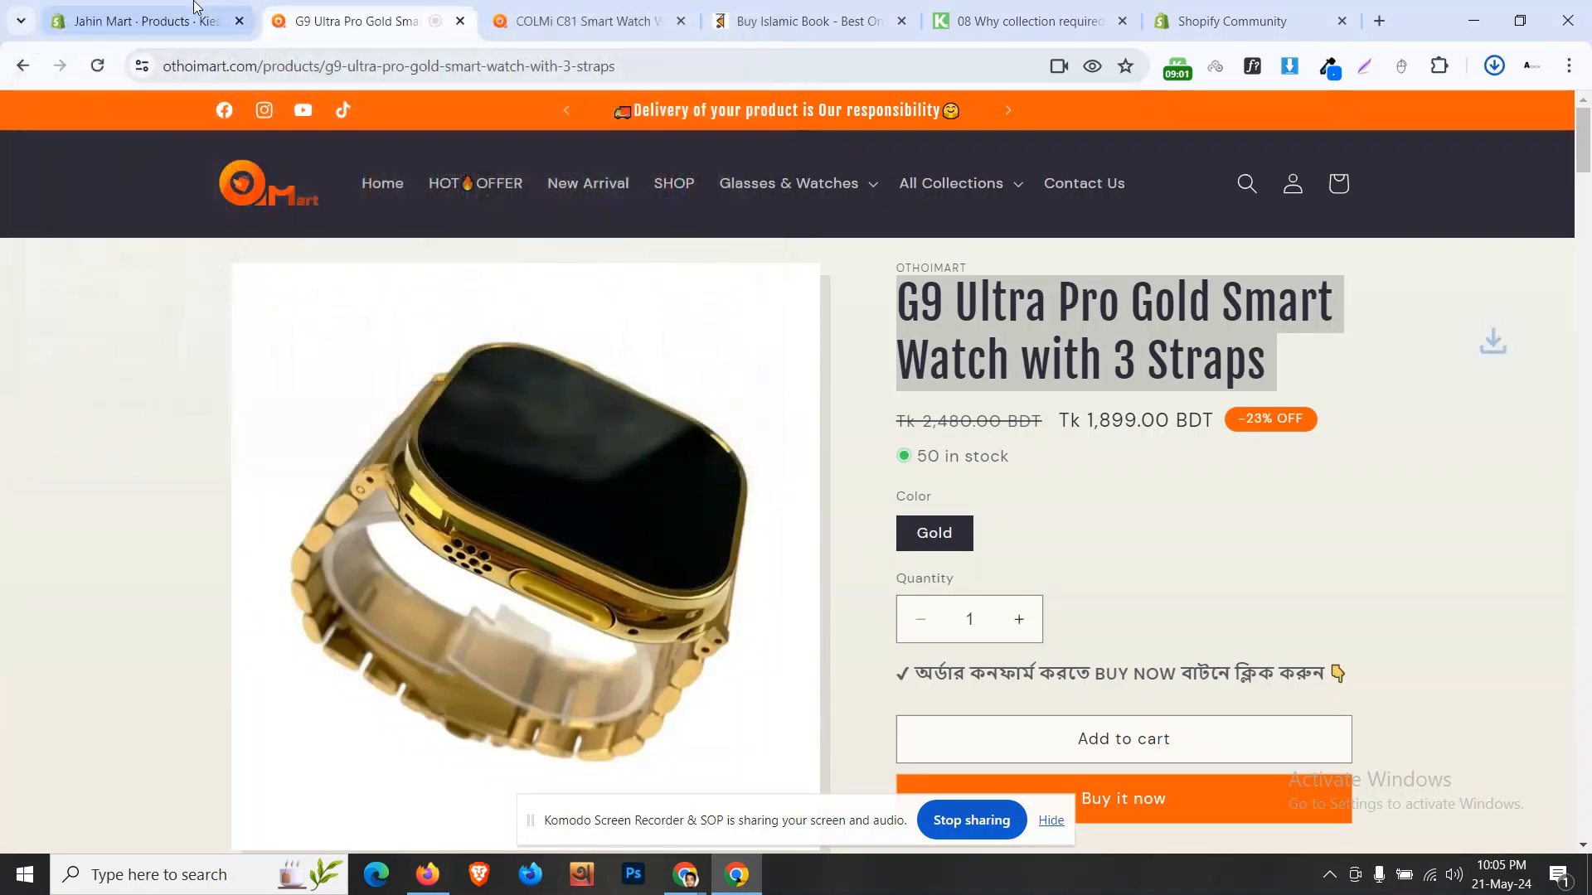
# Step: Create the prepared duplicate as an active product and replace its Black, Orange and White color values with Gold
pyautogui.click(133, 20)
pyautogui.click(554, 662)
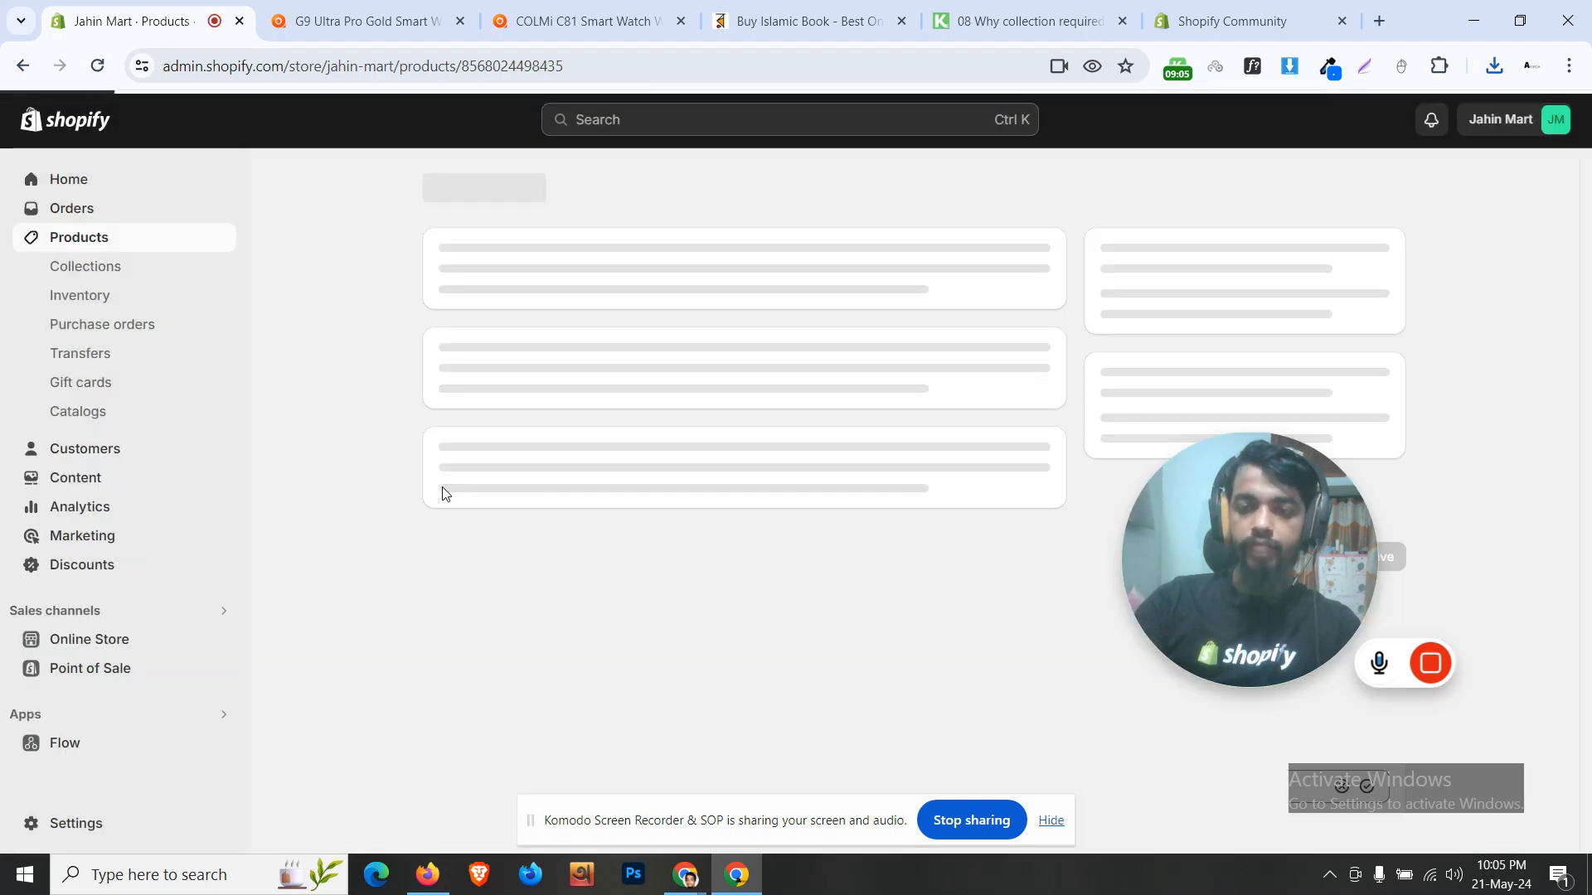
pyautogui.scroll(-10, 444, 487)
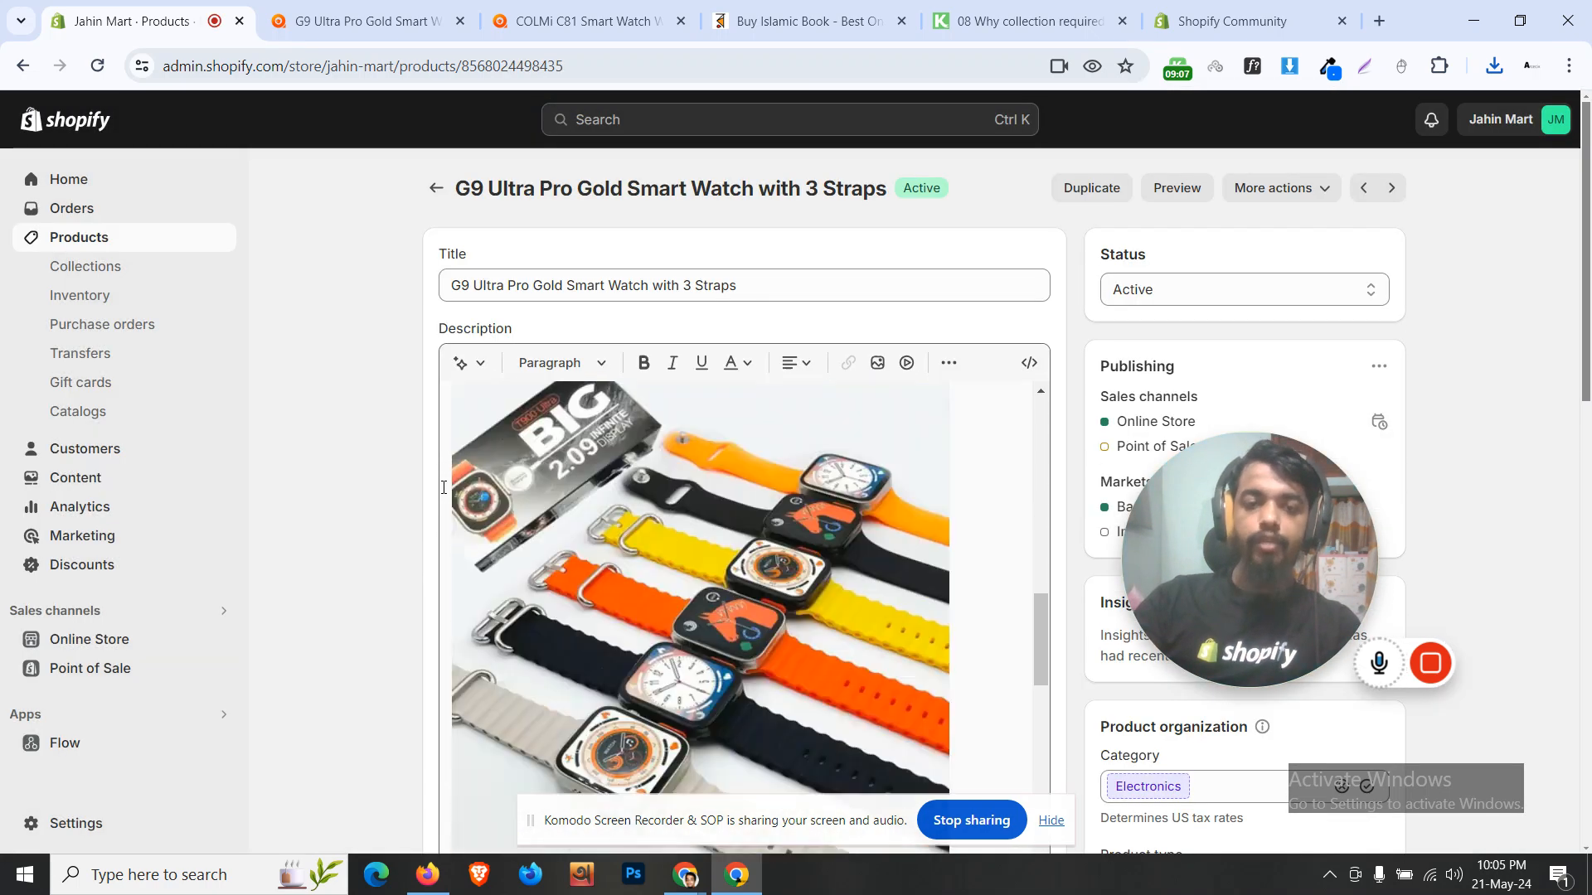
pyautogui.scroll(-8, 386, 483)
pyautogui.scroll(-3, 386, 484)
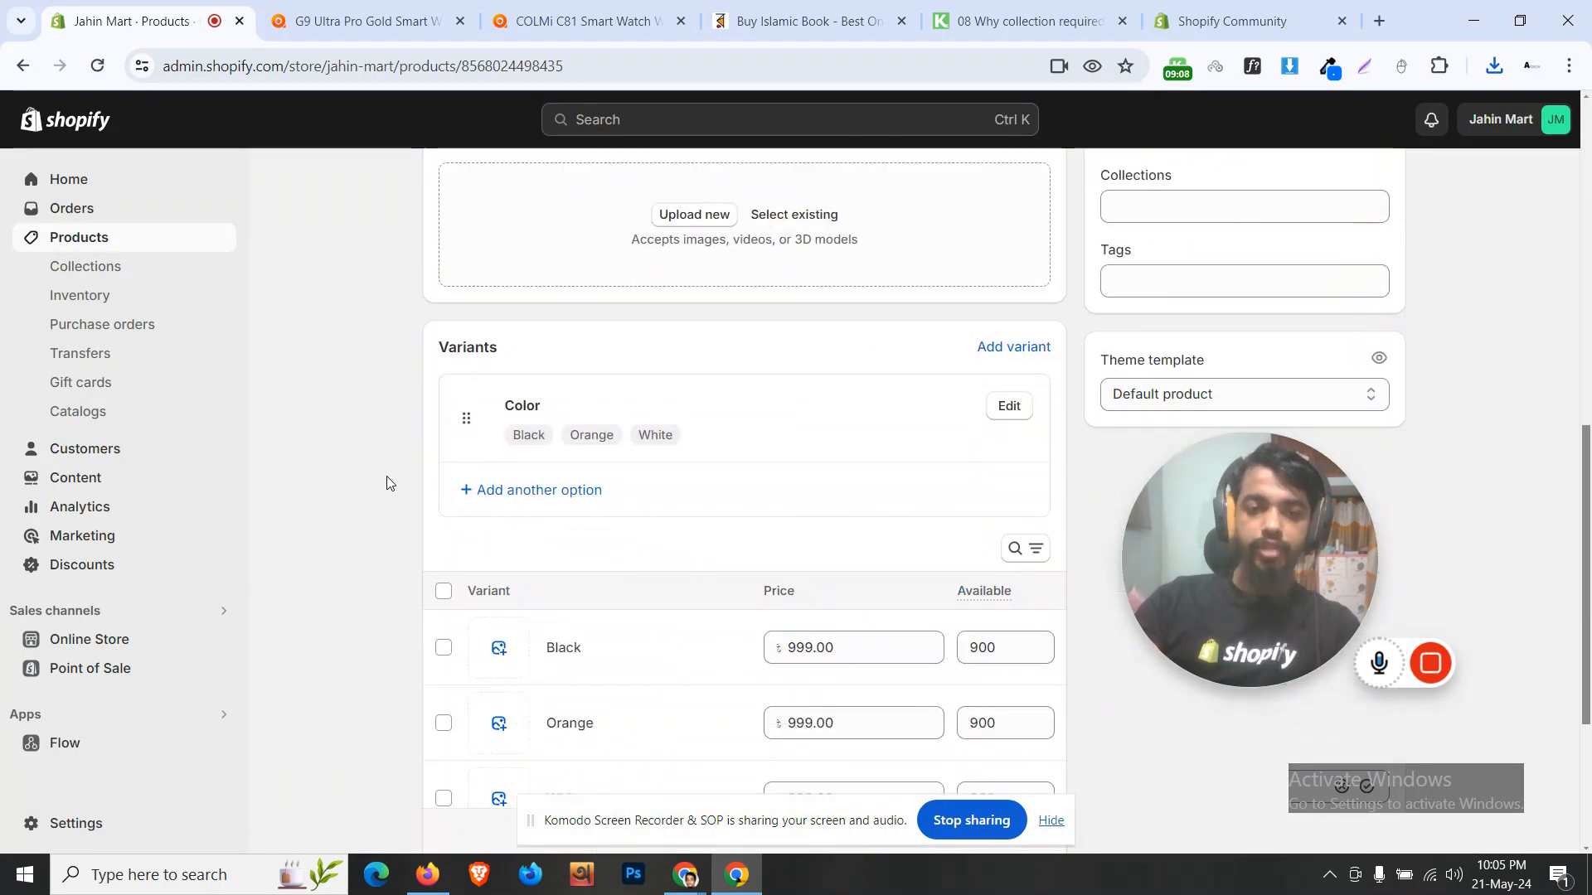
pyautogui.click(1022, 407)
pyautogui.click(1009, 509)
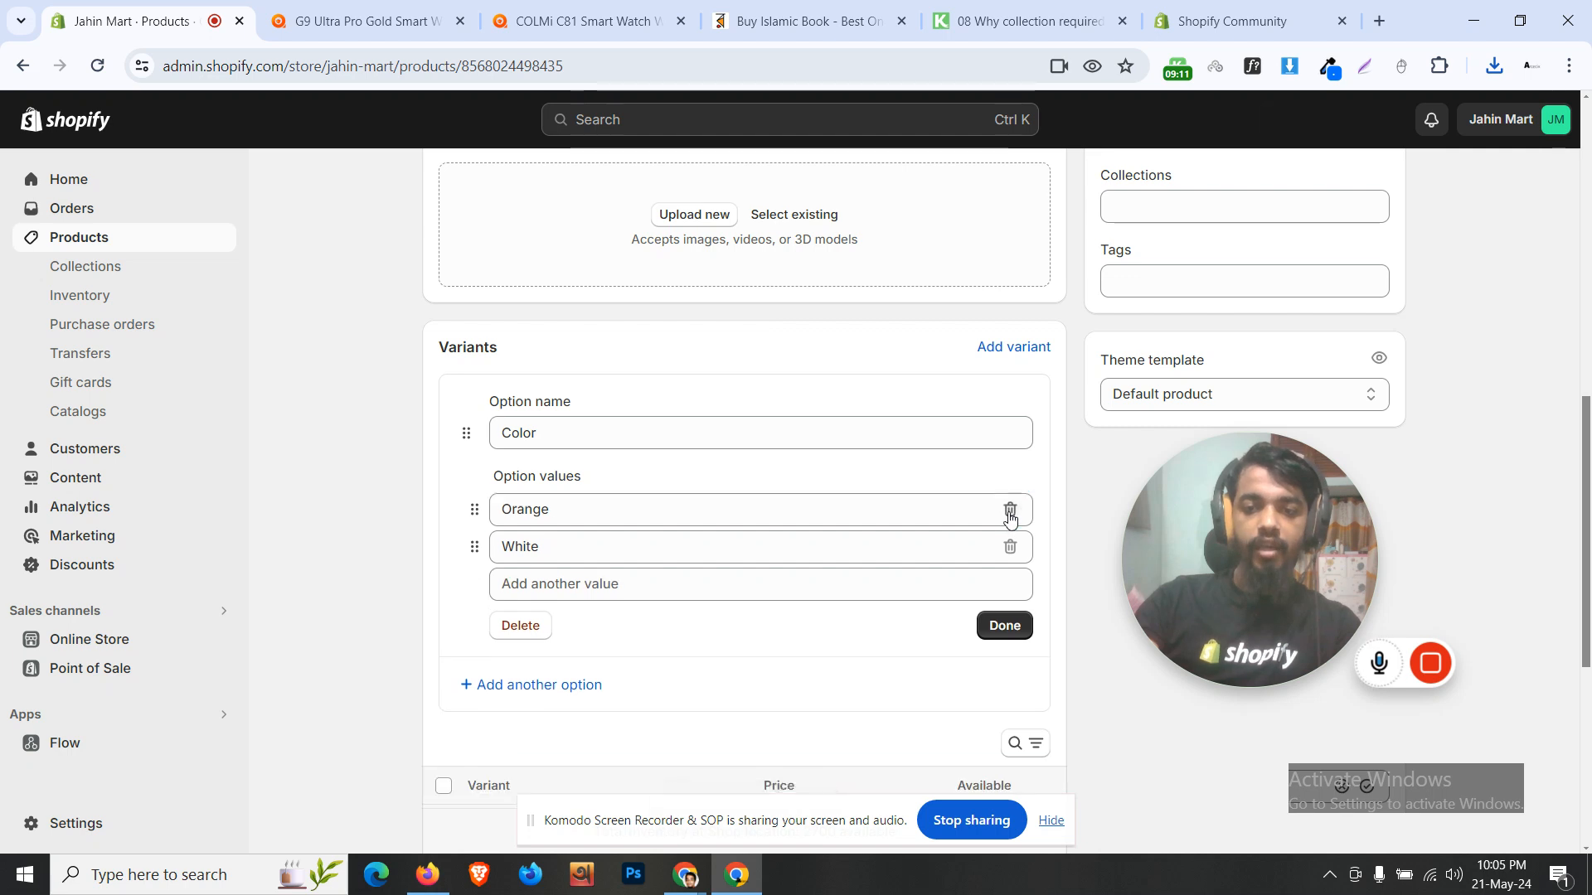
pyautogui.click(1010, 509)
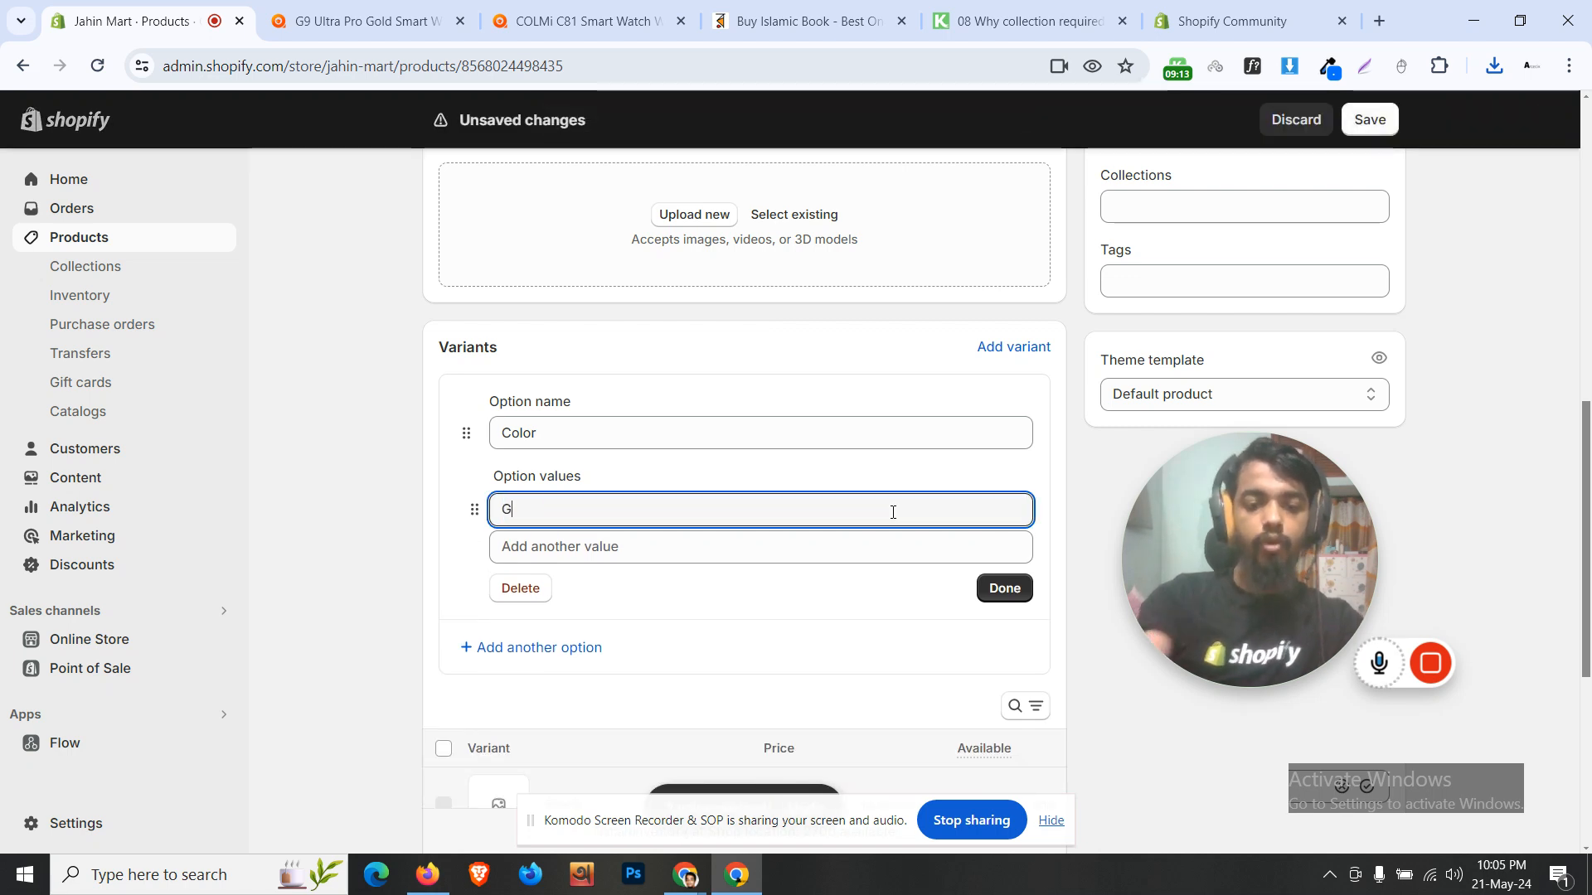
pyautogui.click(992, 594)
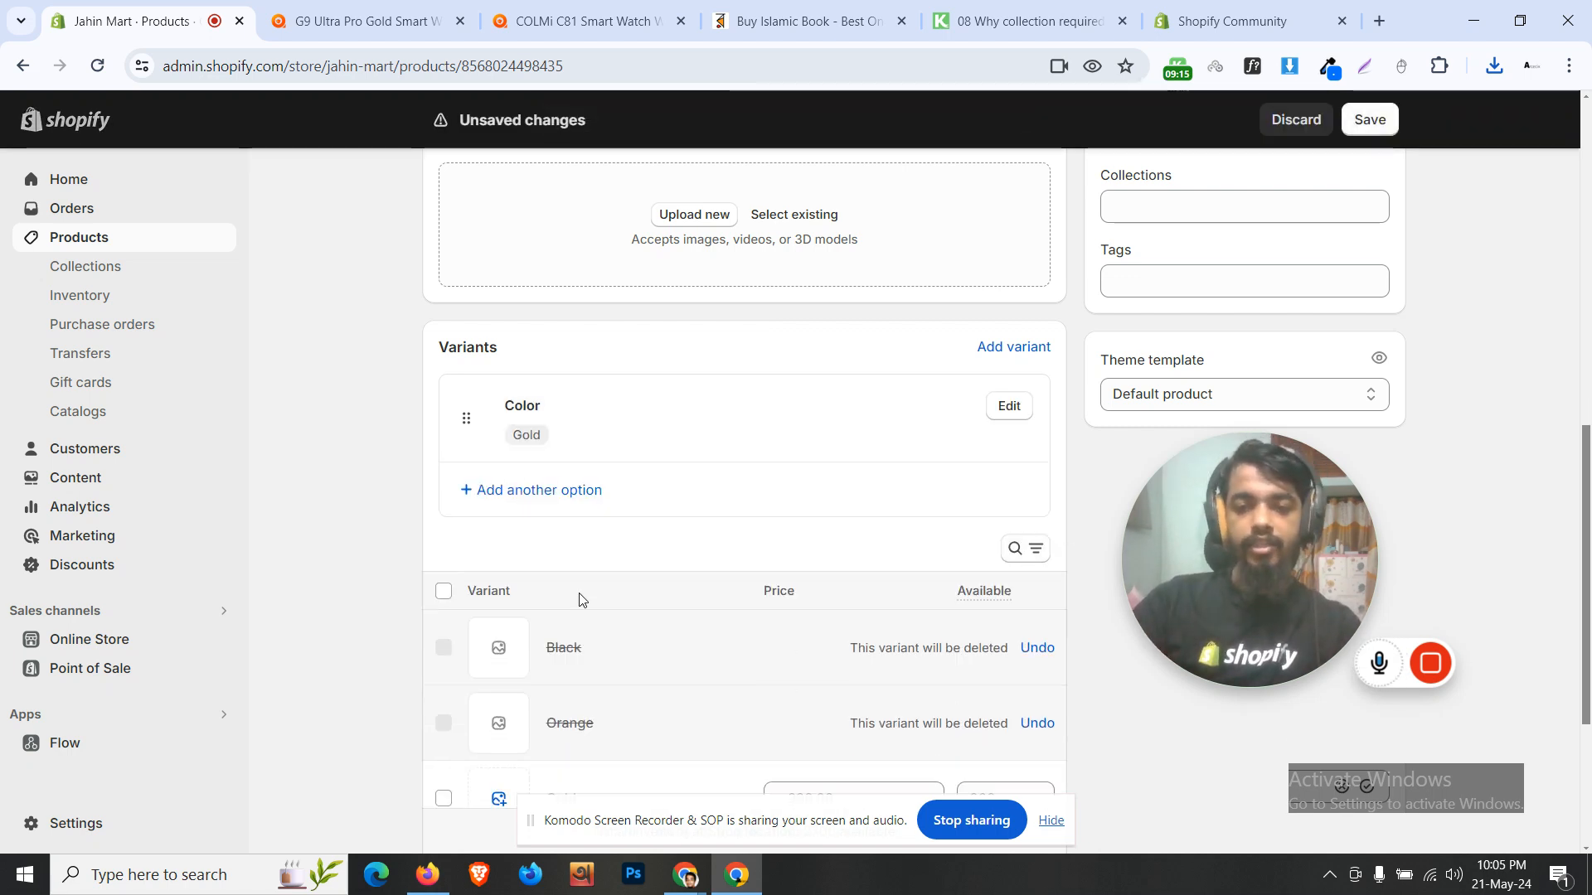
# Step: Upload the saved gold watch image from Downloads and assign it to the Gold variant
pyautogui.scroll(-3, 586, 498)
pyautogui.click(499, 592)
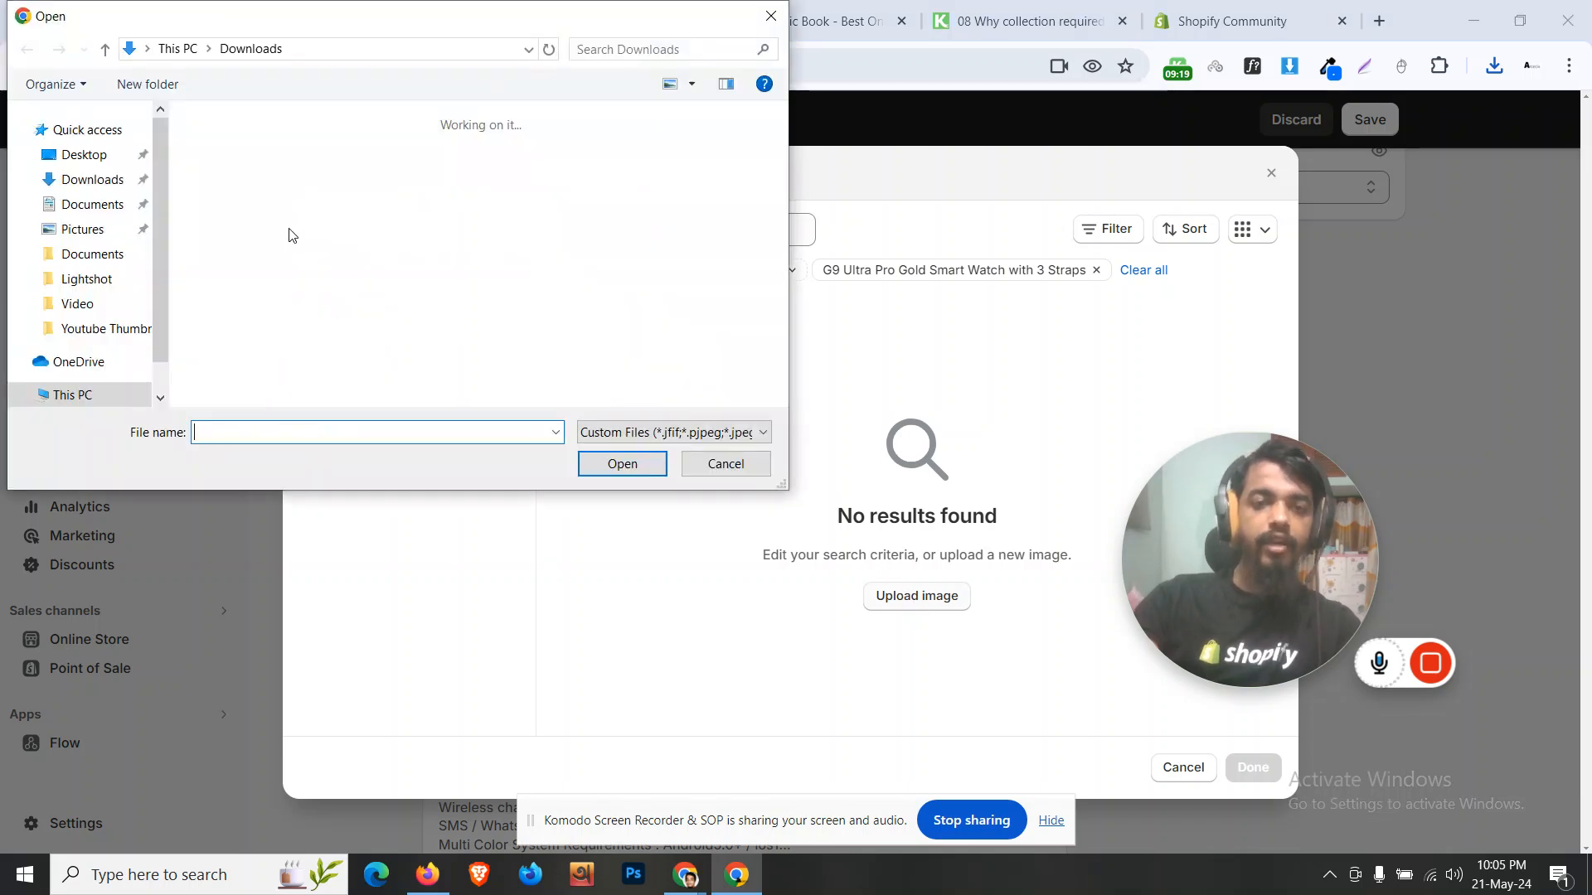
pyautogui.click(273, 210)
pyautogui.click(641, 466)
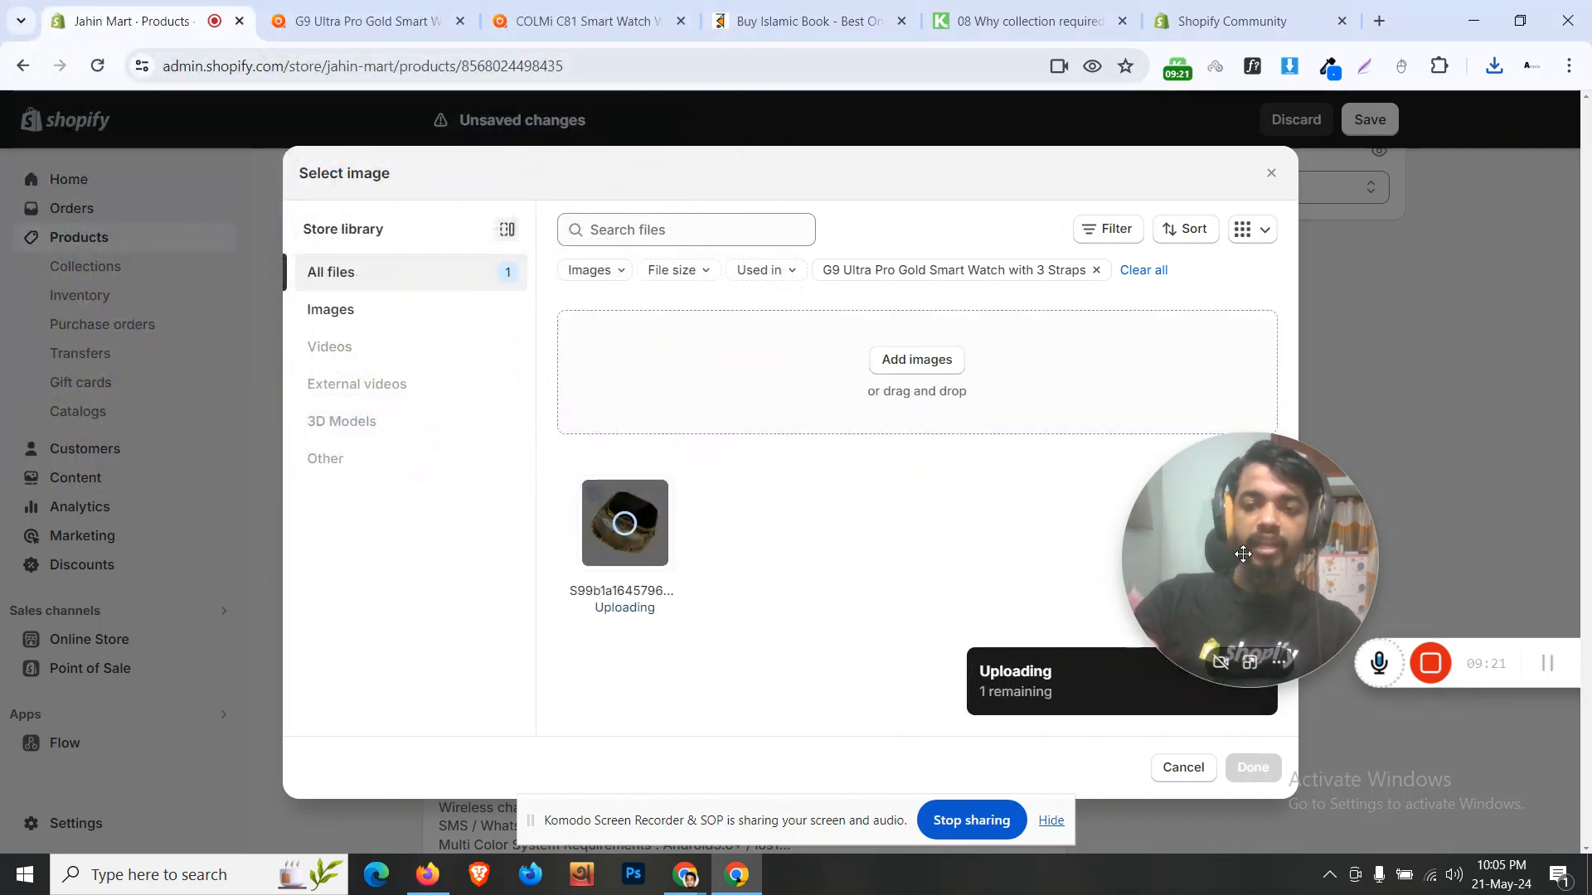
pyautogui.moveTo(1248, 554); pyautogui.dragTo(1248, 475)
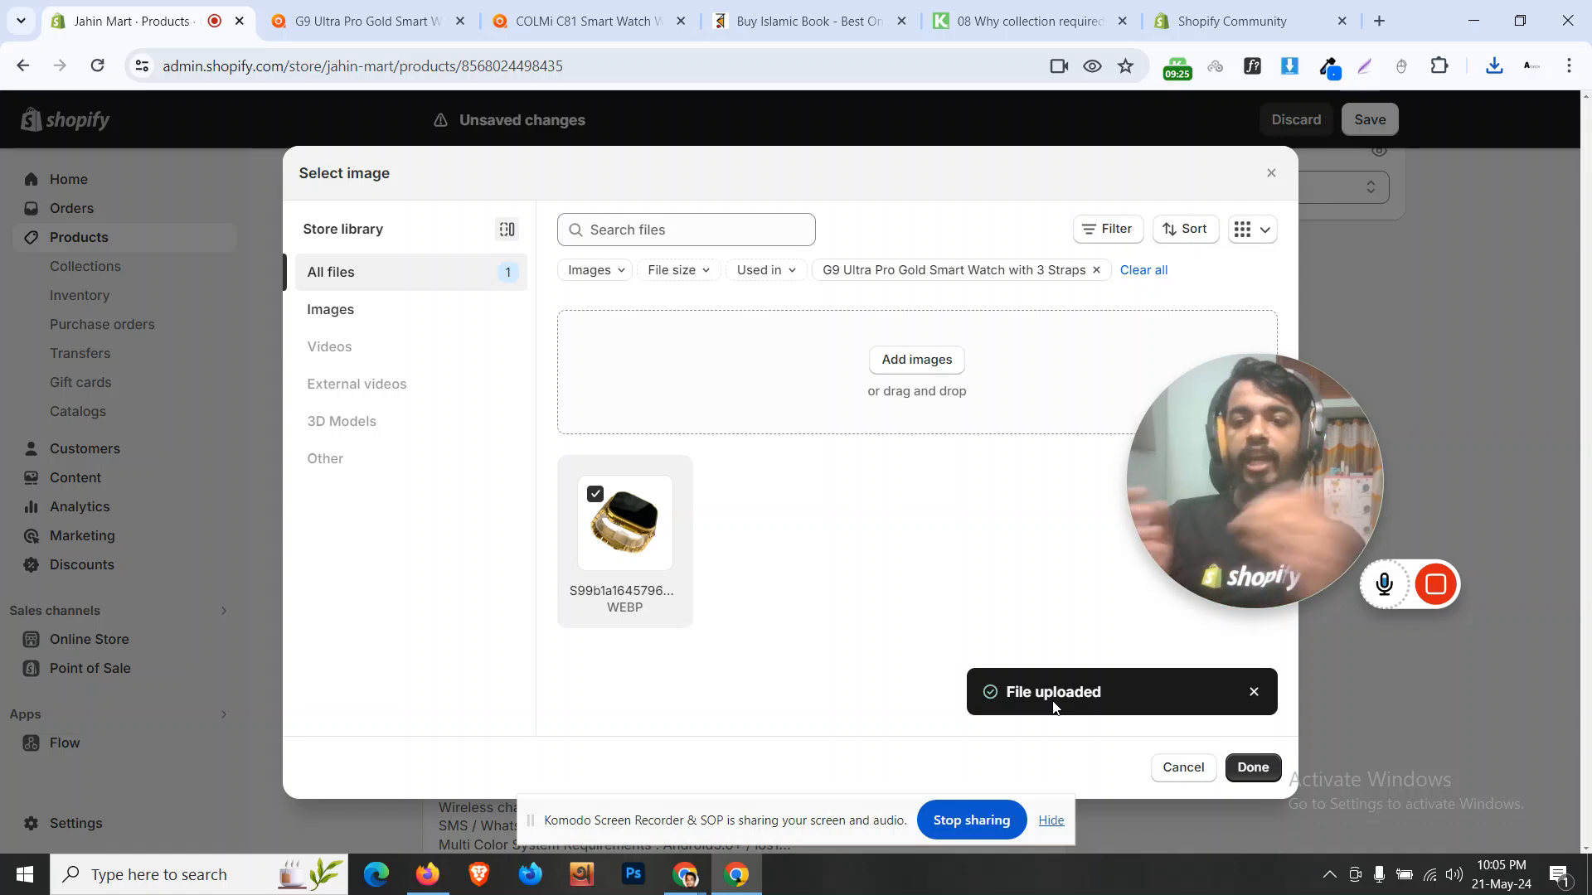
pyautogui.click(1253, 767)
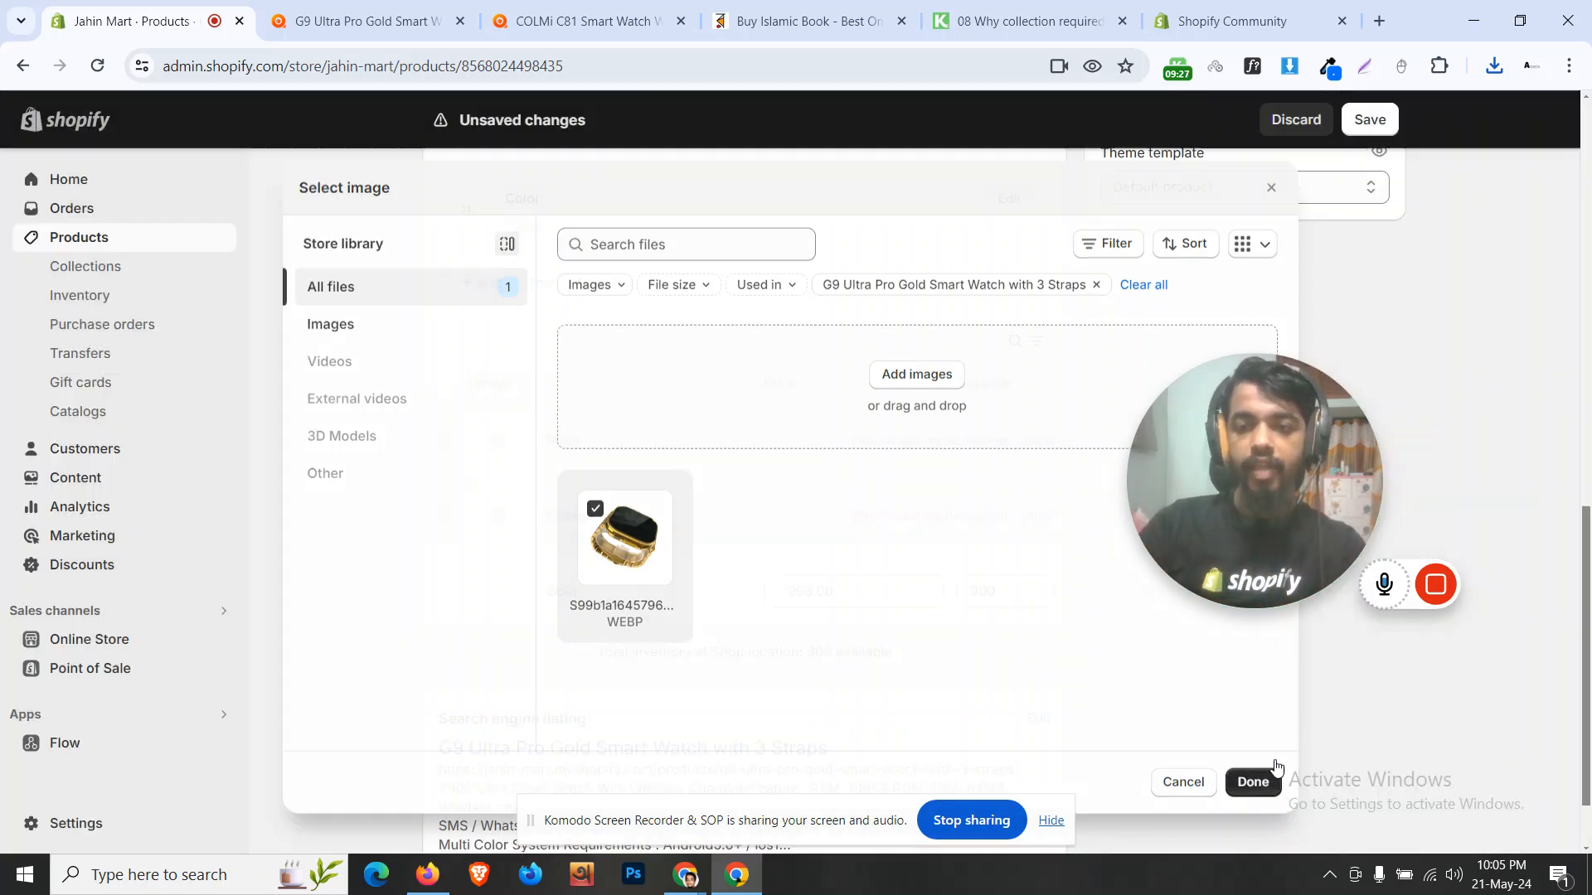
pyautogui.moveTo(1221, 460); pyautogui.dragTo(1175, 565)
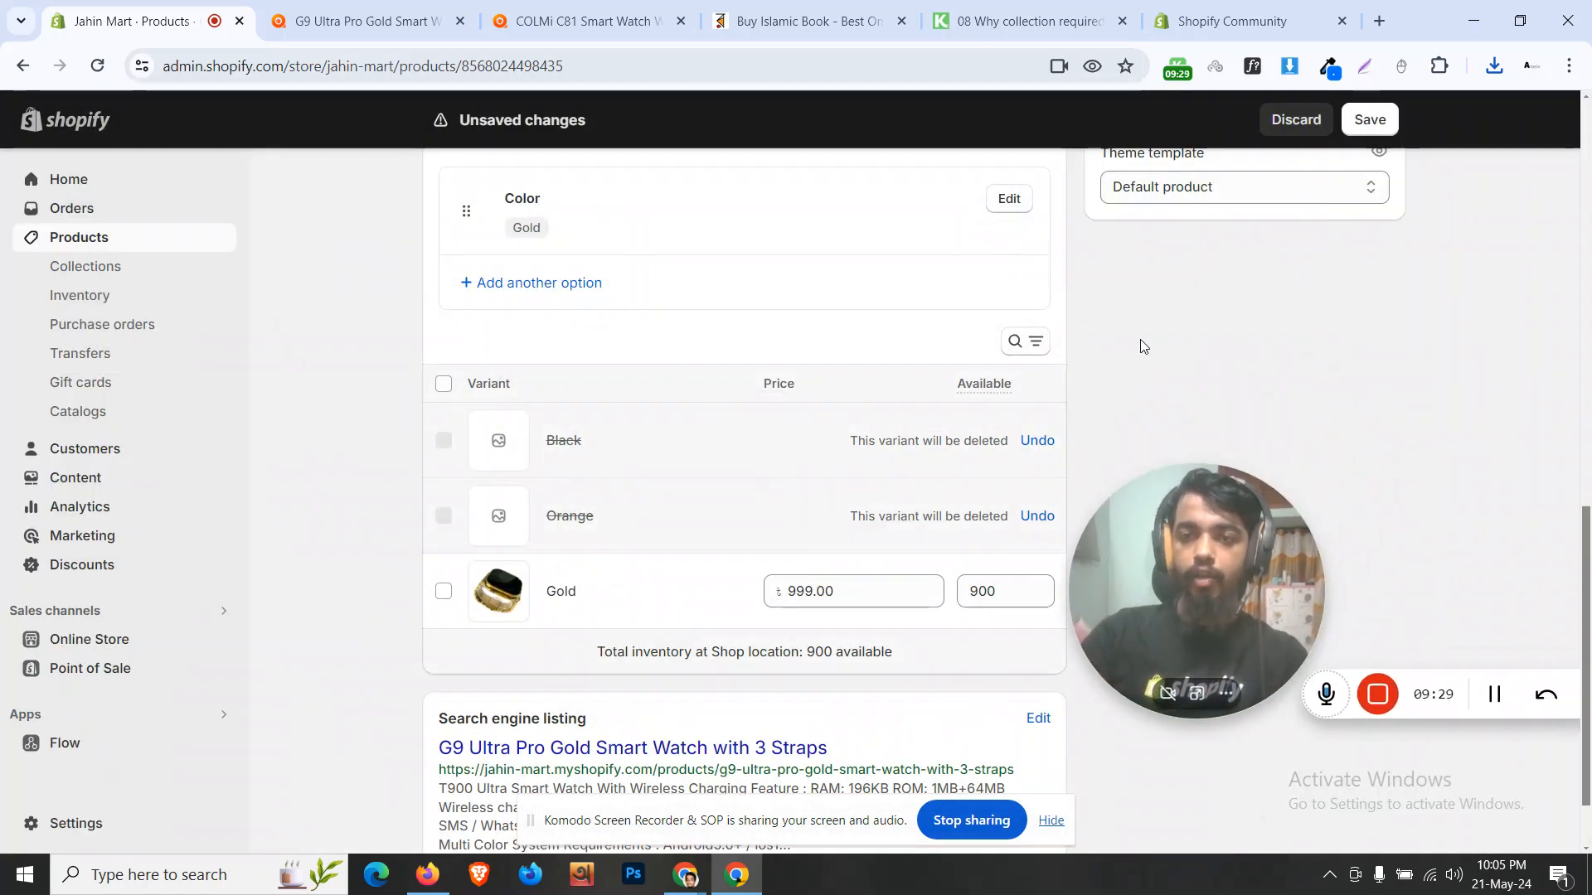
# Step: Upload the same gold watch image to the product's media
pyautogui.scroll(15, 1136, 344)
pyautogui.scroll(-10, 772, 426)
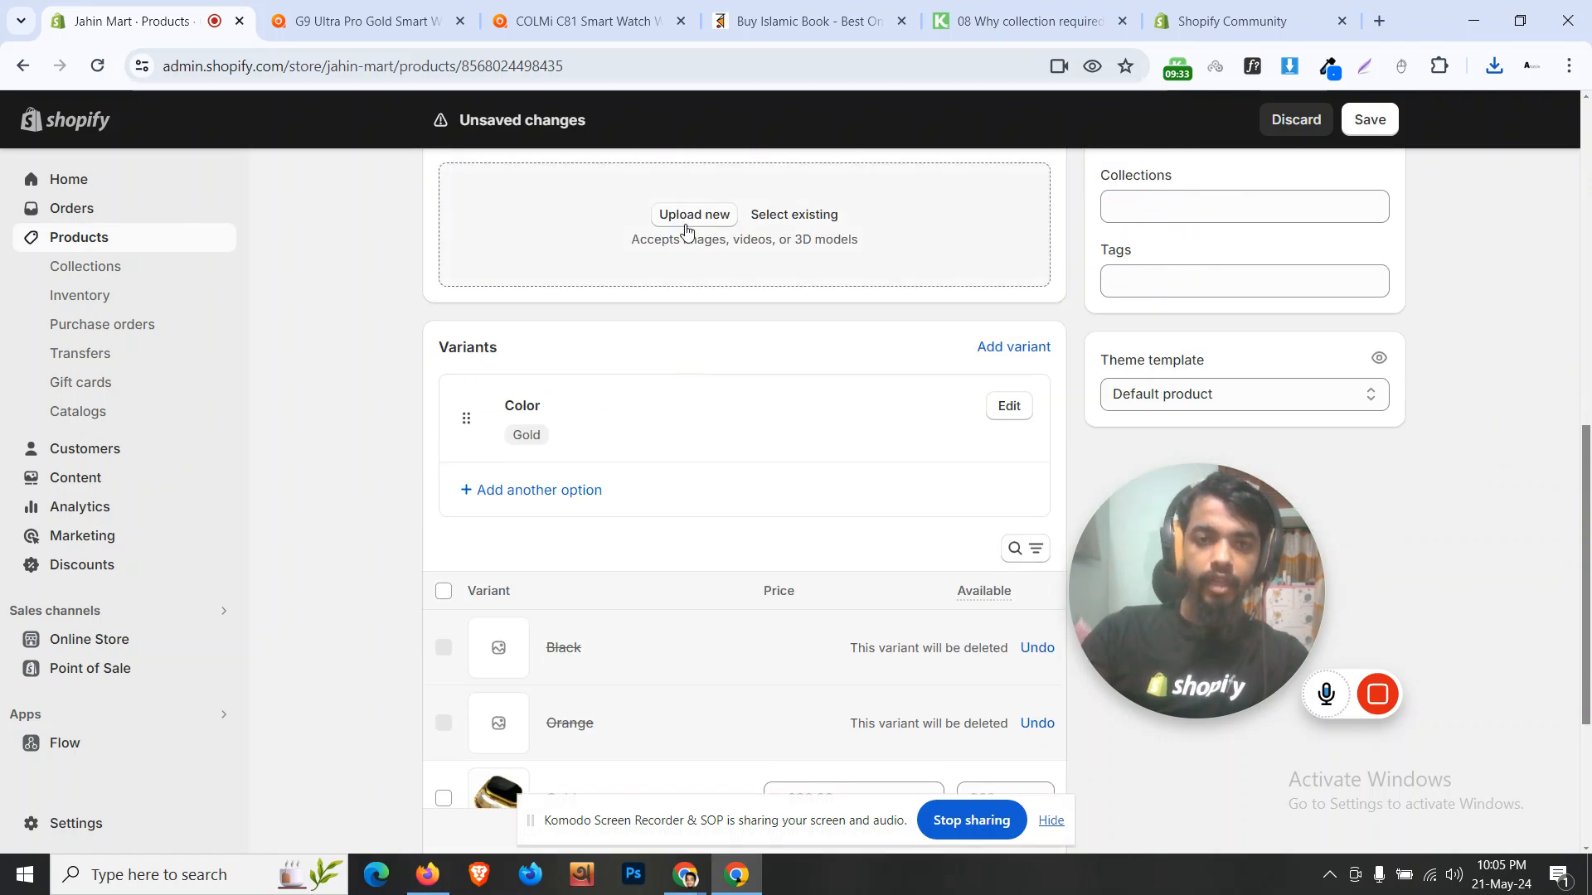
pyautogui.click(687, 217)
pyautogui.click(264, 202)
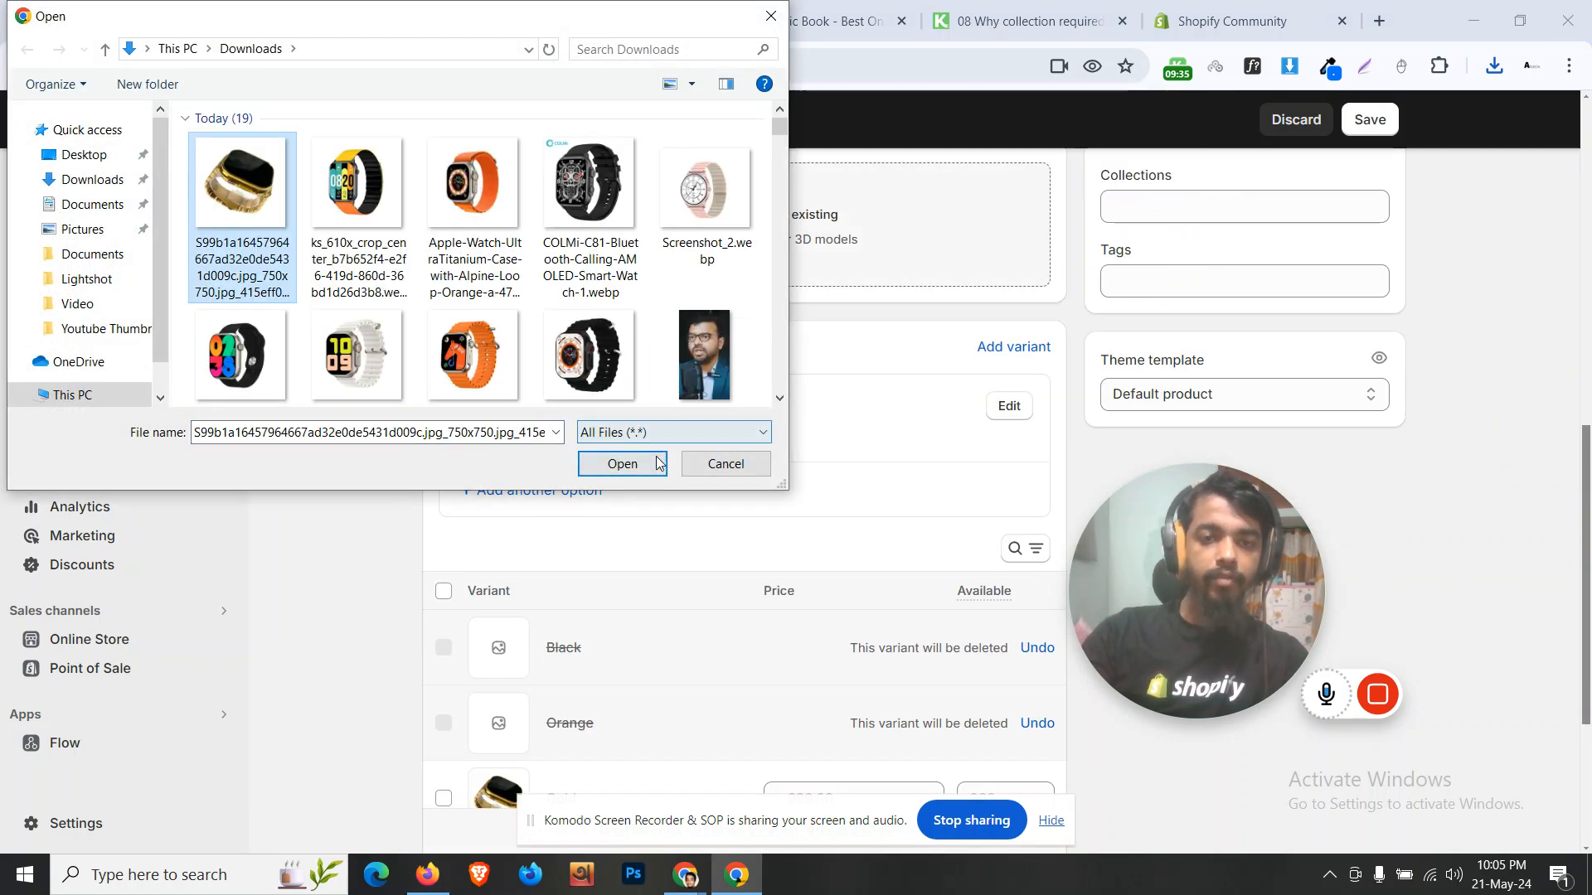
pyautogui.click(621, 463)
# Step: Look up the watch's sale price on its OthoiMart page and set the Gold variant's price to 1,899.00
pyautogui.scroll(5, 895, 426)
pyautogui.scroll(-10, 895, 426)
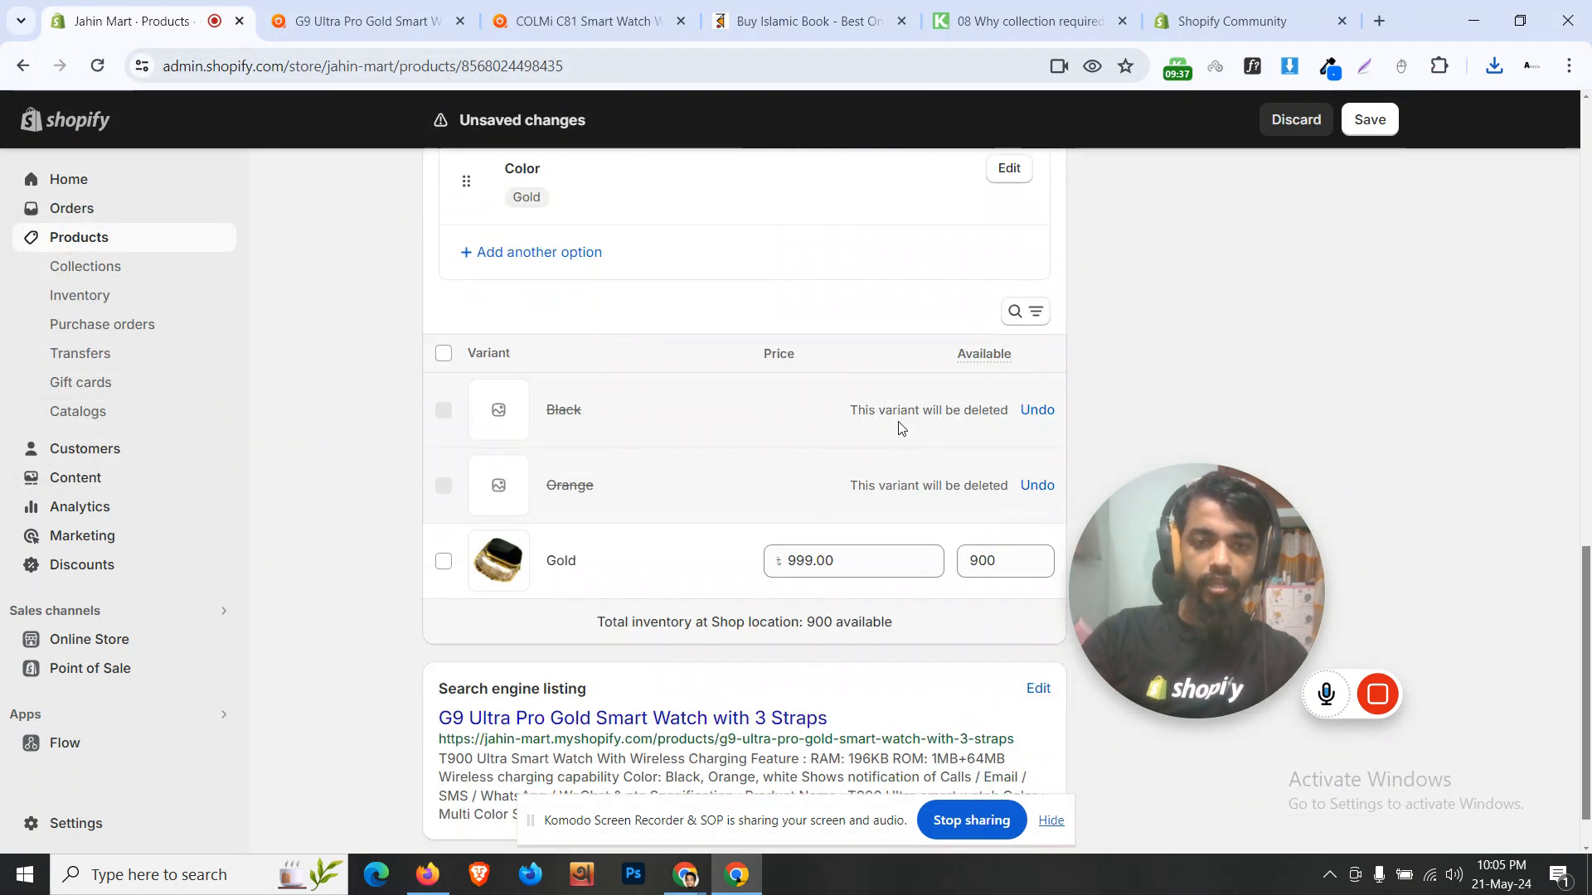
pyautogui.scroll(10, 899, 427)
pyautogui.scroll(-10, 361, 421)
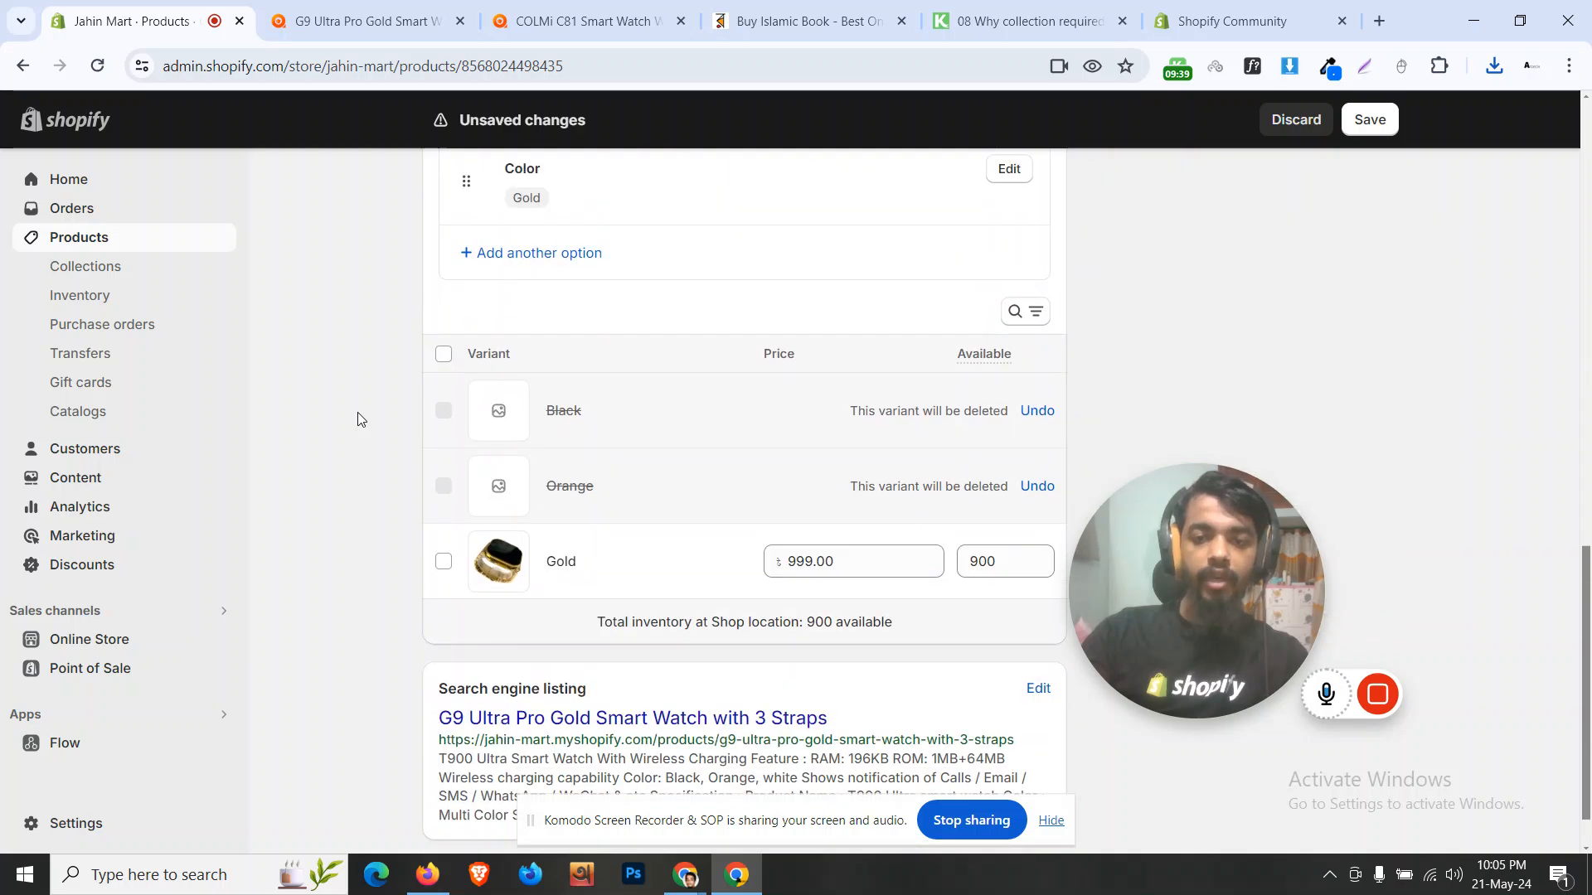
pyautogui.scroll(-1, 358, 419)
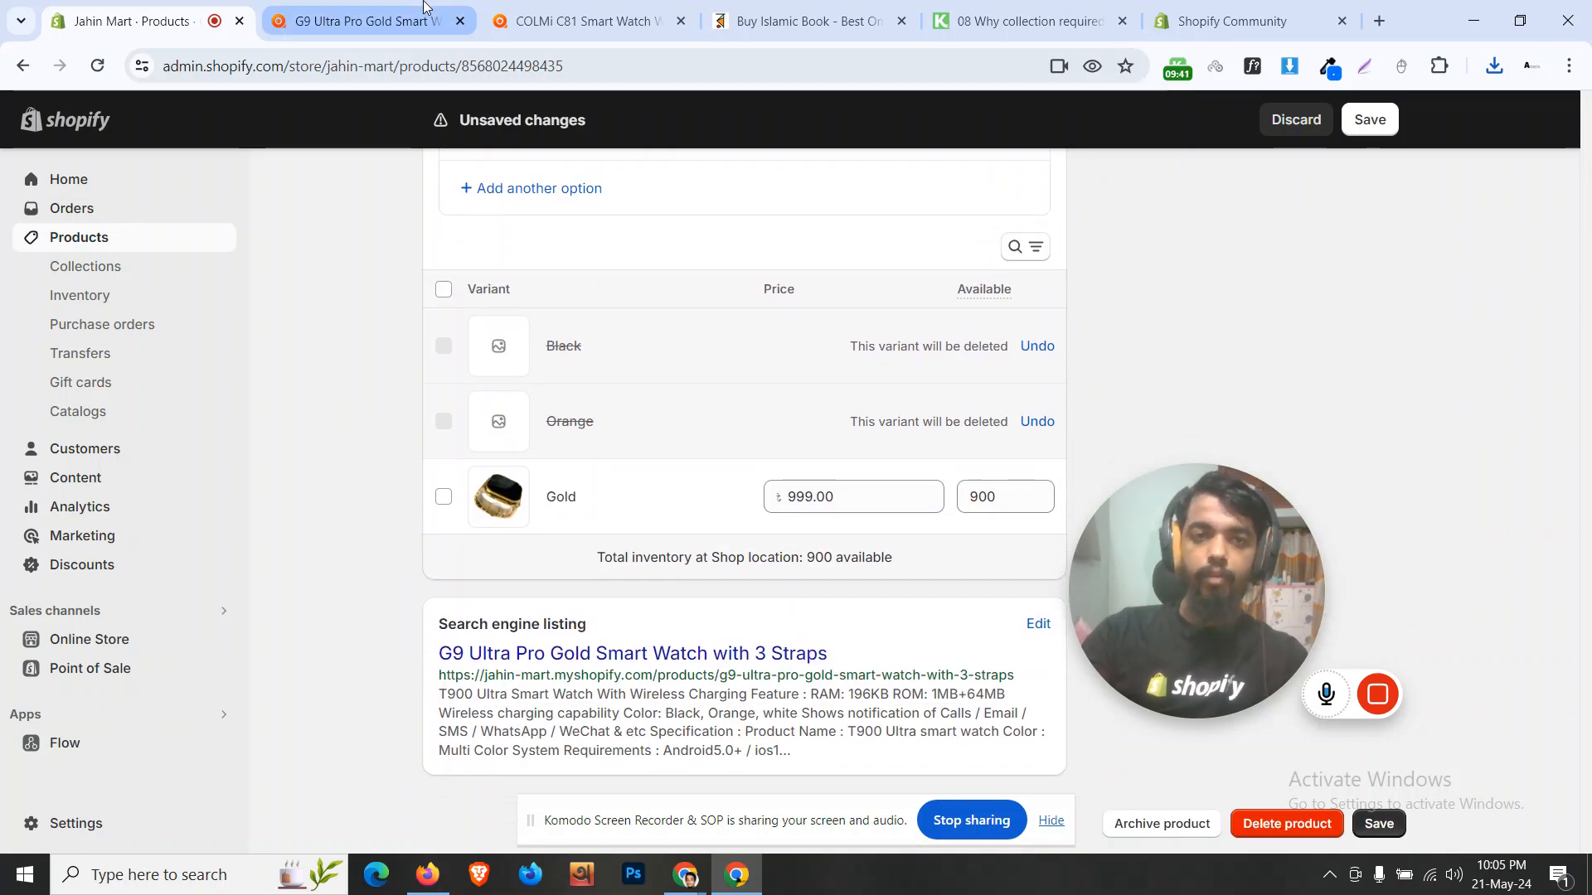
pyautogui.click(365, 21)
pyautogui.click(1105, 412)
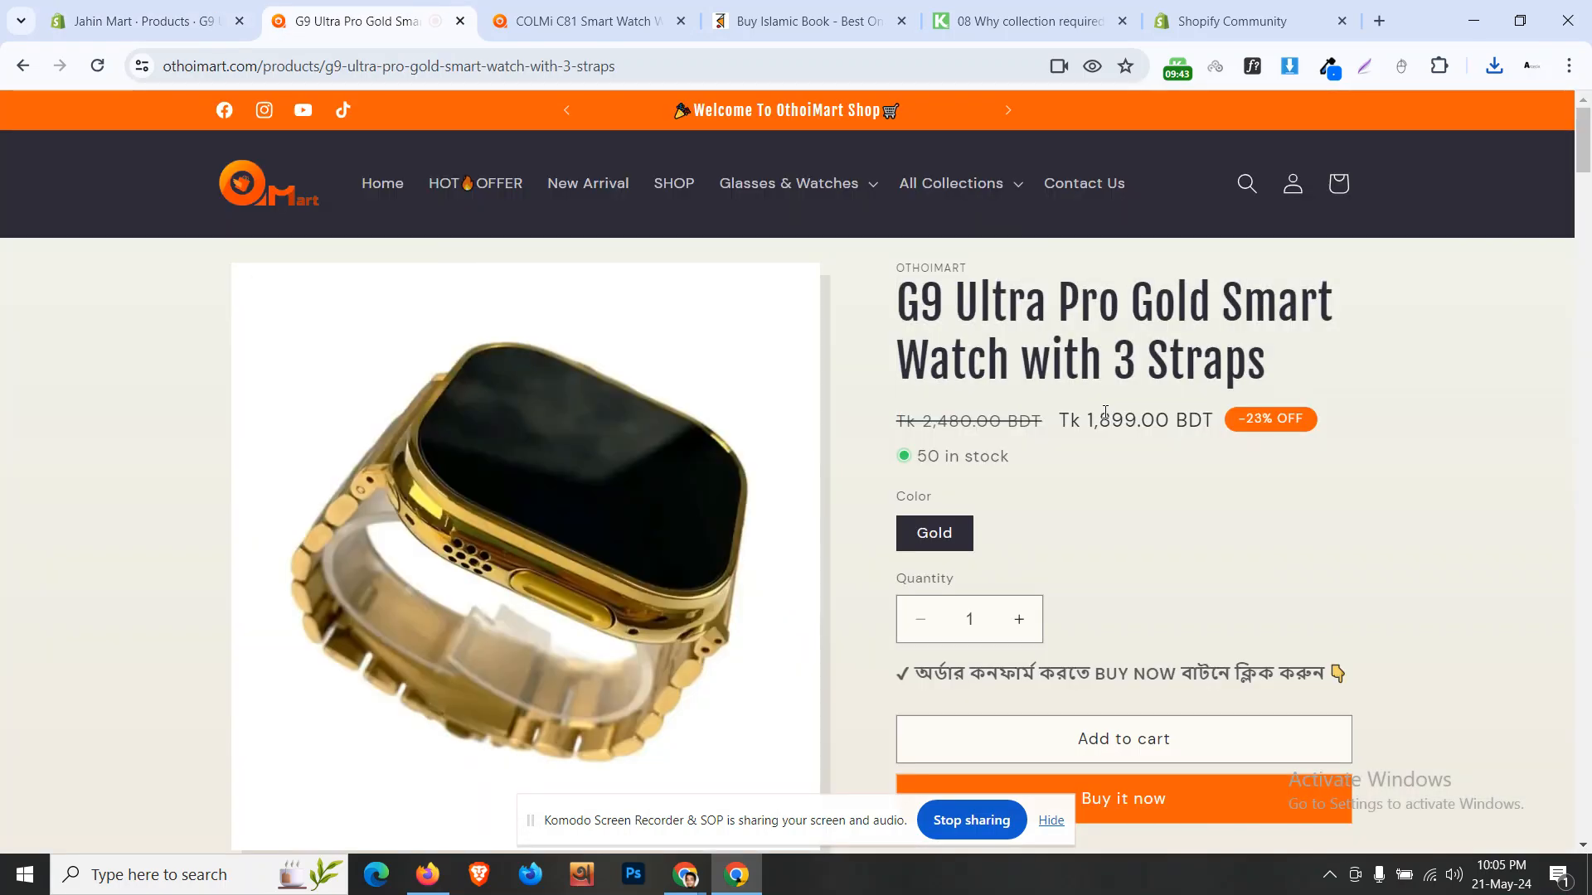
pyautogui.click(147, 17)
pyautogui.write('1,899.00')
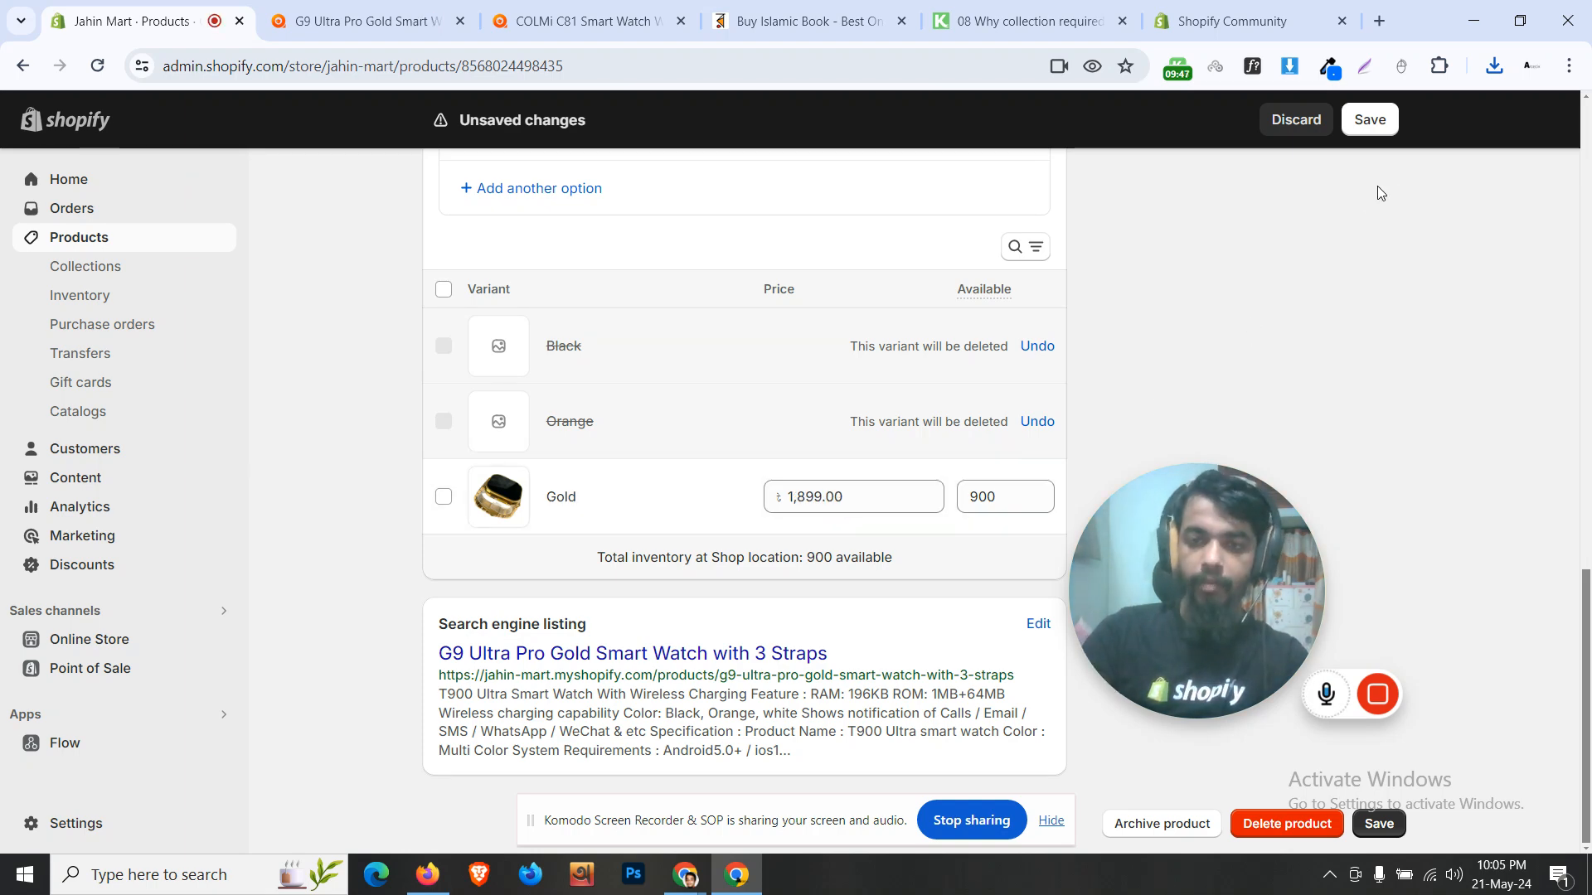
# Step: Save the G9 Ultra Pro product, accepting the deletion of the Black and Orange variants
pyautogui.click(1352, 133)
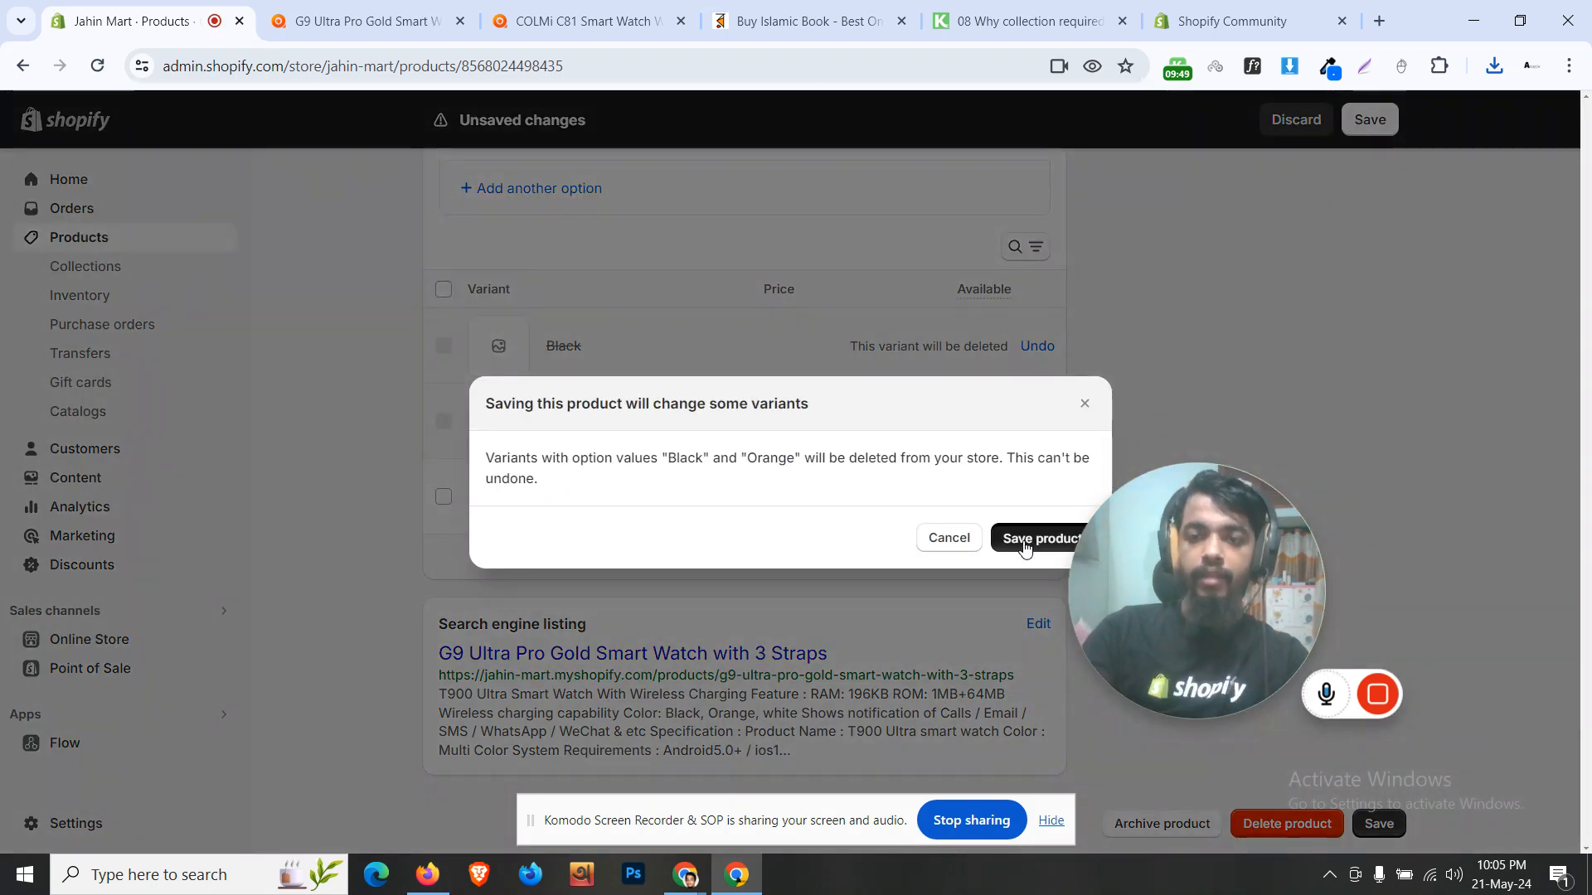
pyautogui.click(1024, 543)
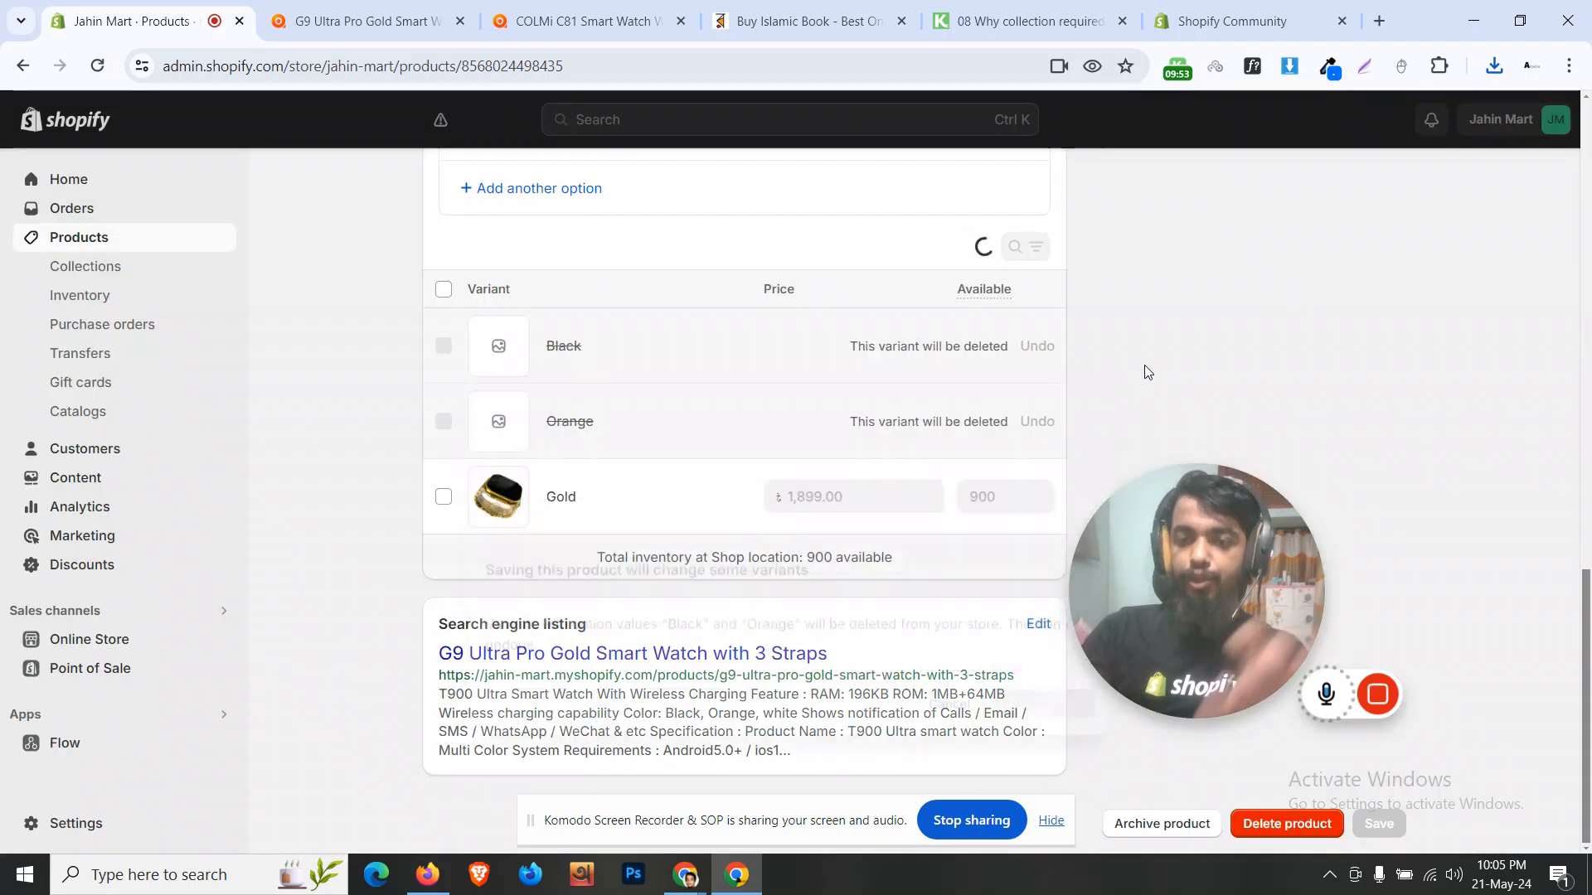
pyautogui.scroll(13, 1144, 365)
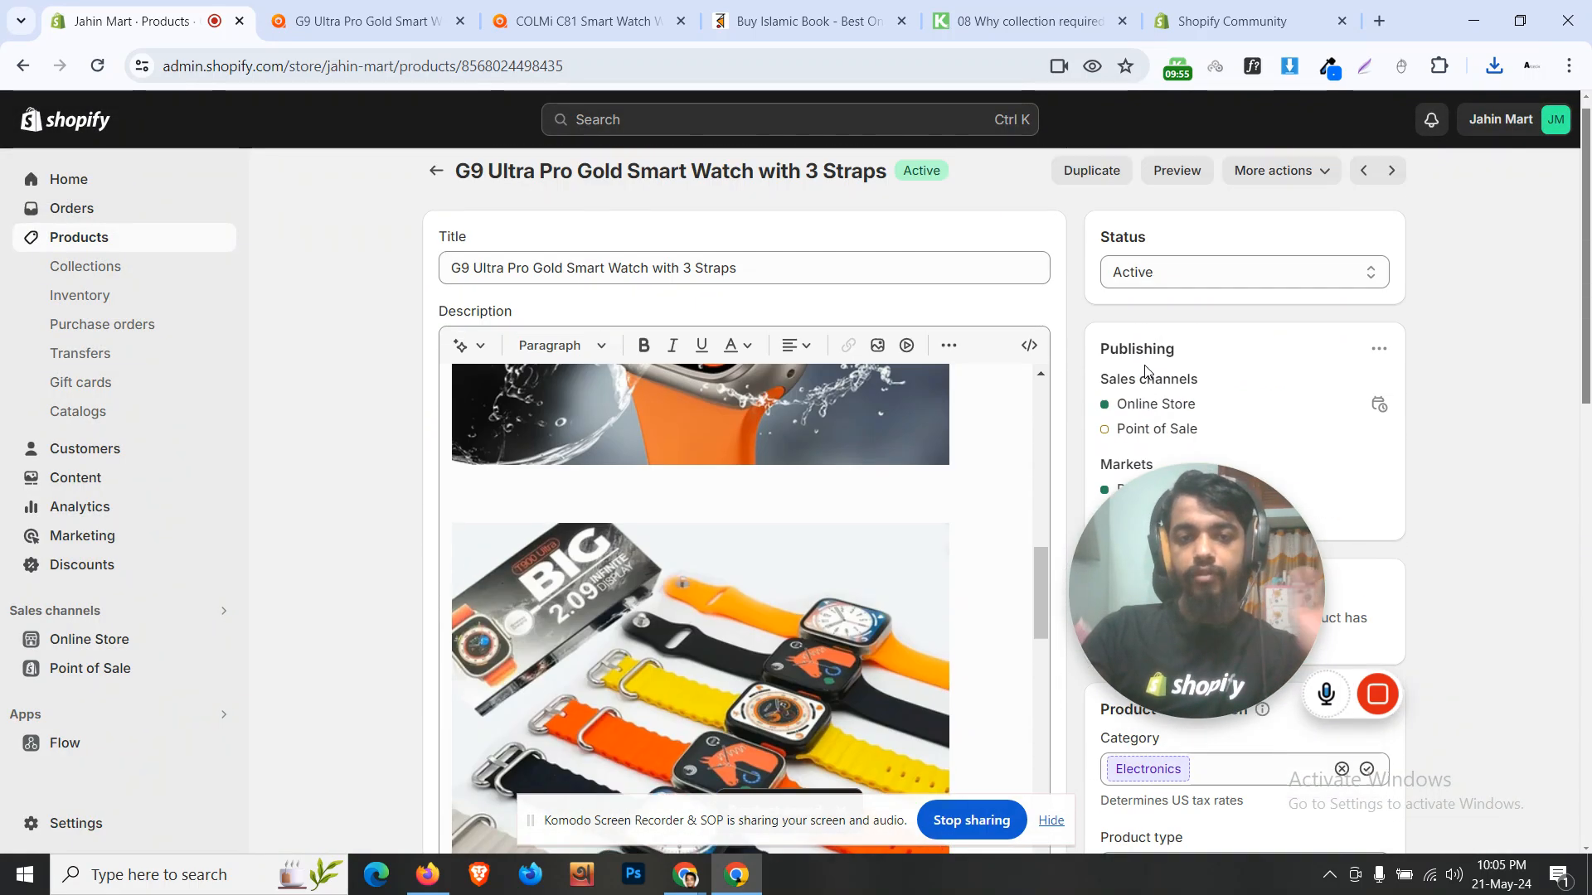
pyautogui.click(373, 21)
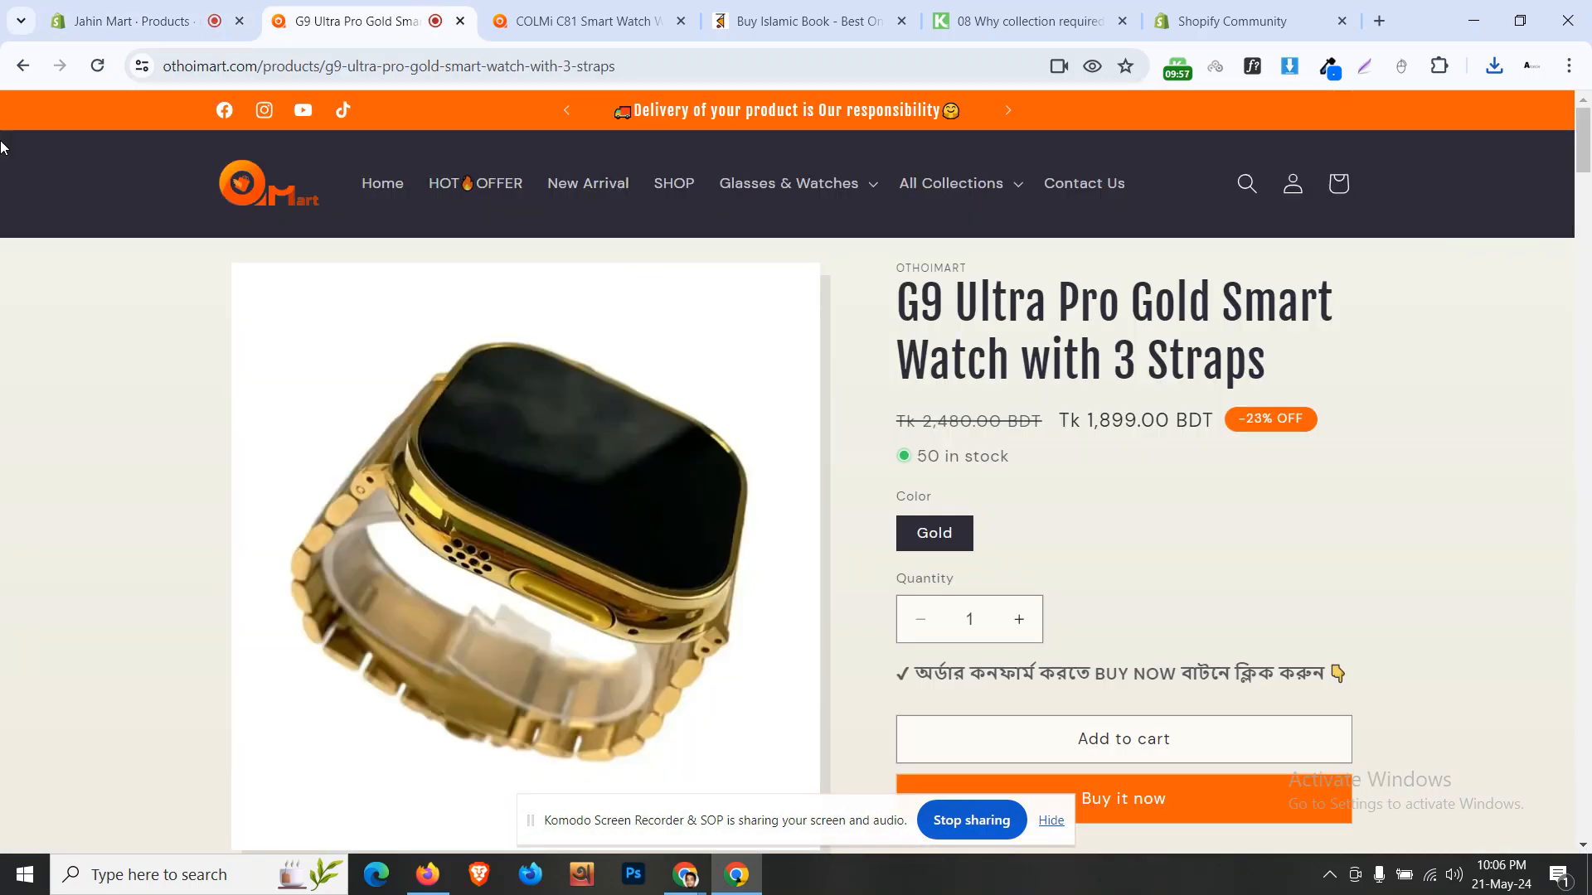
pyautogui.click(22, 65)
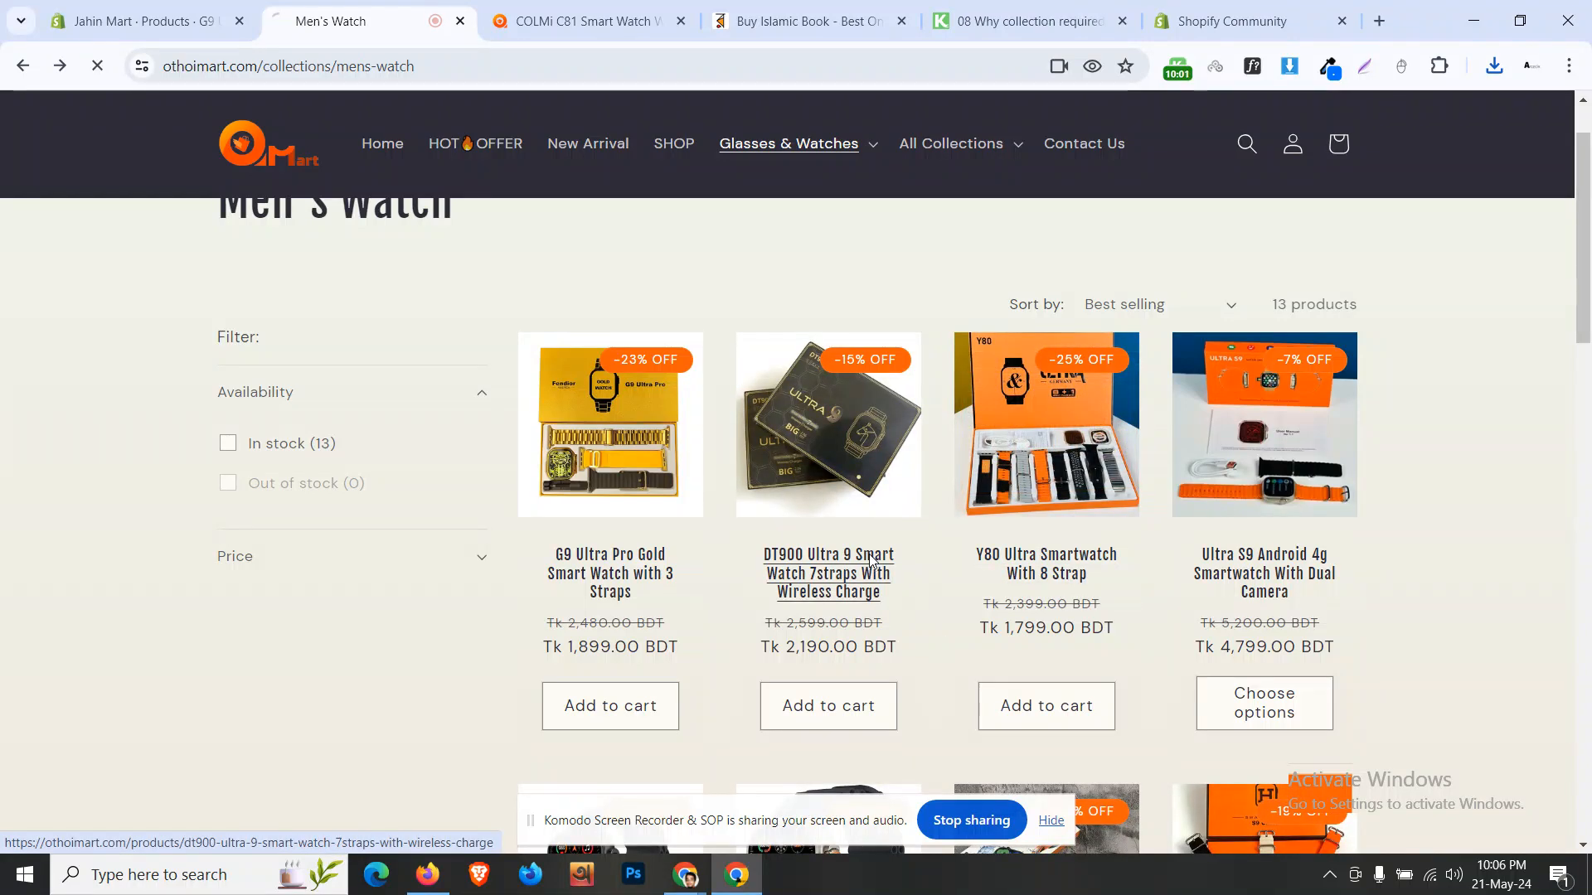
pyautogui.rightClick(544, 407)
pyautogui.click(588, 455)
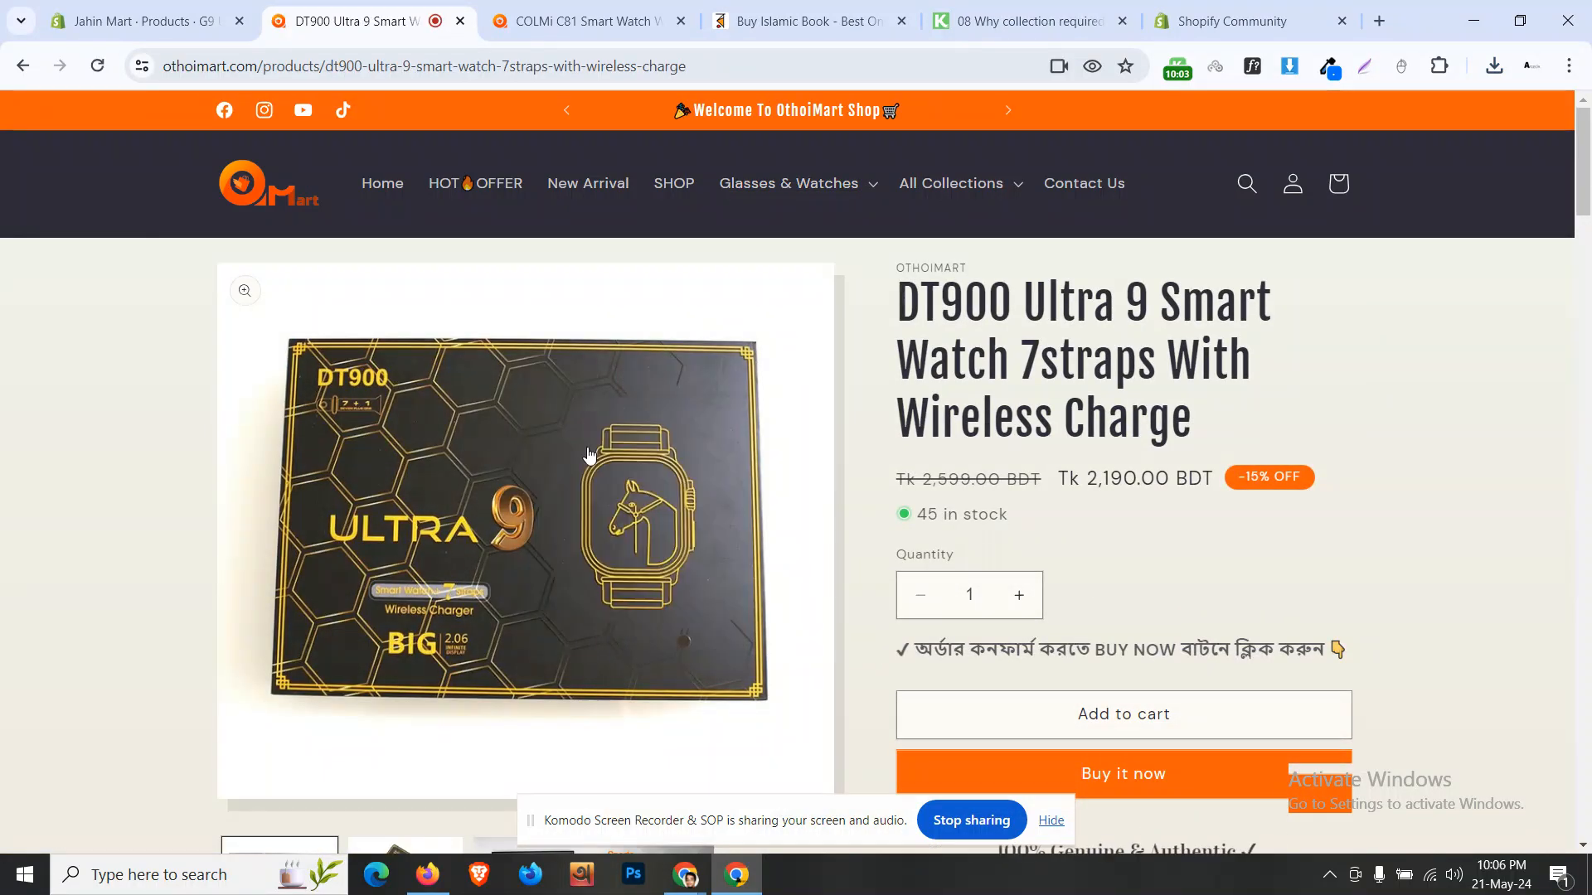
pyautogui.click(620, 461)
# Step: Copy the product title "DT900 Ultra 9 Smart Watch 7straps With Wireless Charge" from its OthoiMart page
pyautogui.tripleClick(1063, 336)
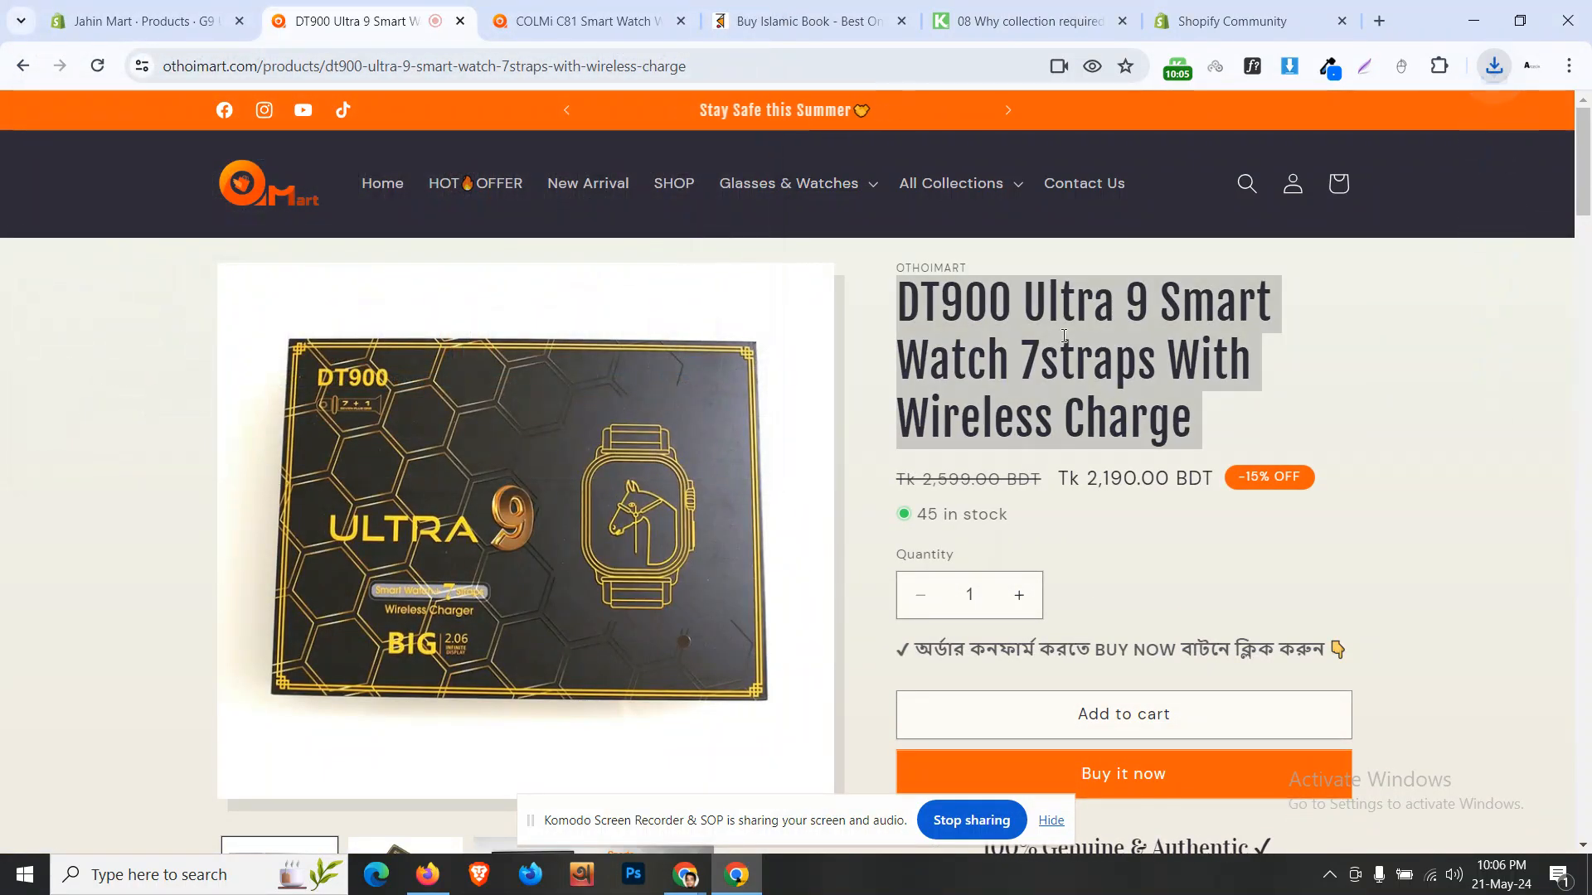
pyautogui.rightClick(1063, 335)
pyautogui.click(1078, 352)
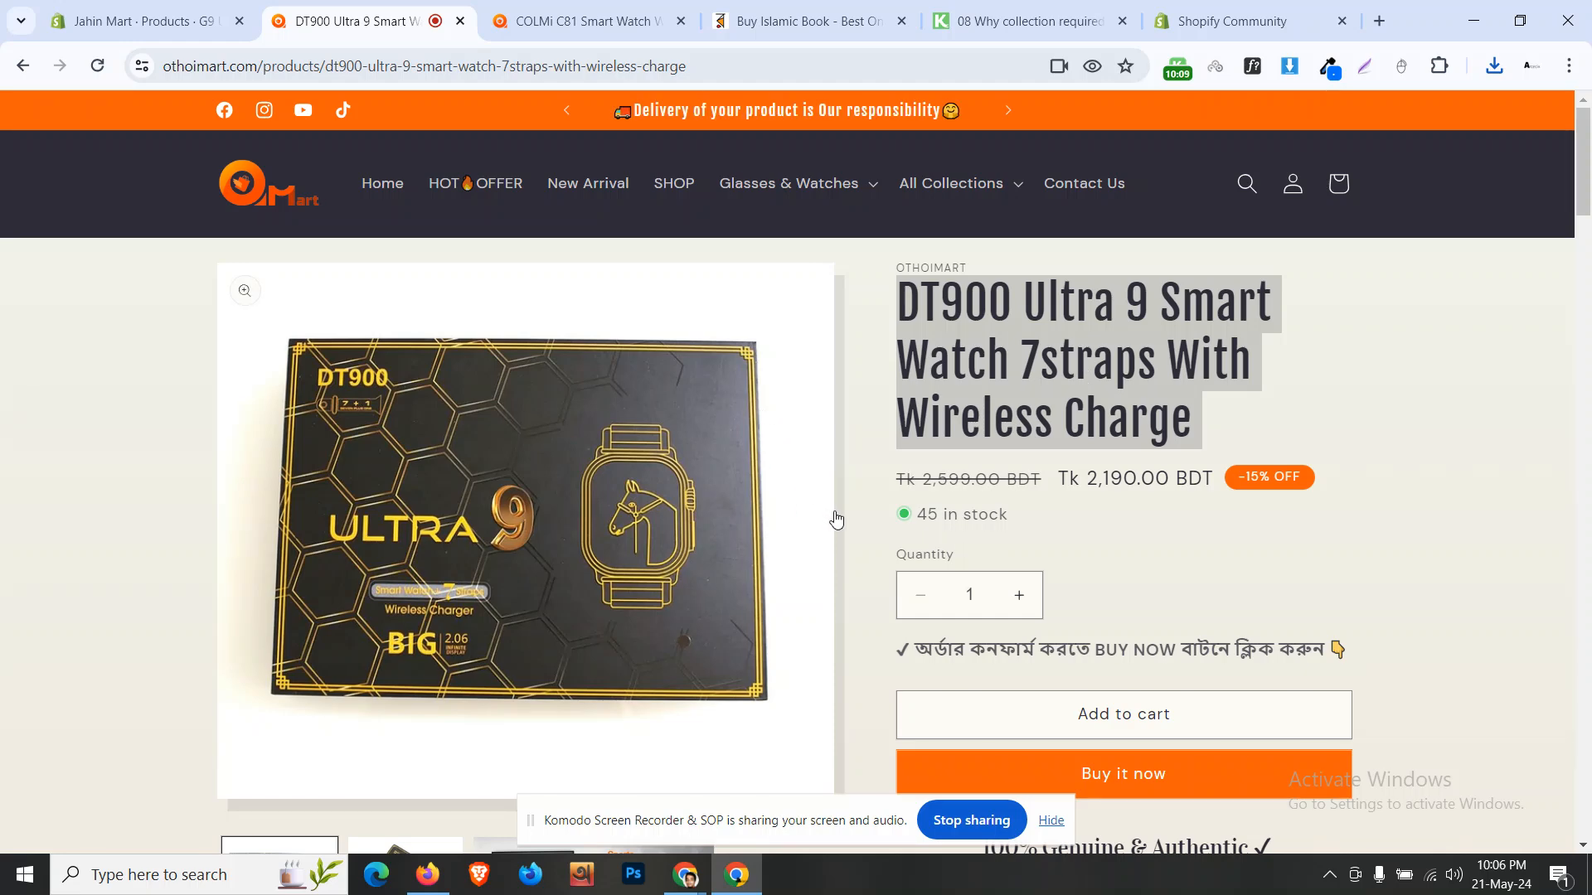
# Step: Look through the DT900 product page and display the third gallery image, showing the opened box with its straps
pyautogui.scroll(-8, 836, 519)
pyautogui.click(502, 744)
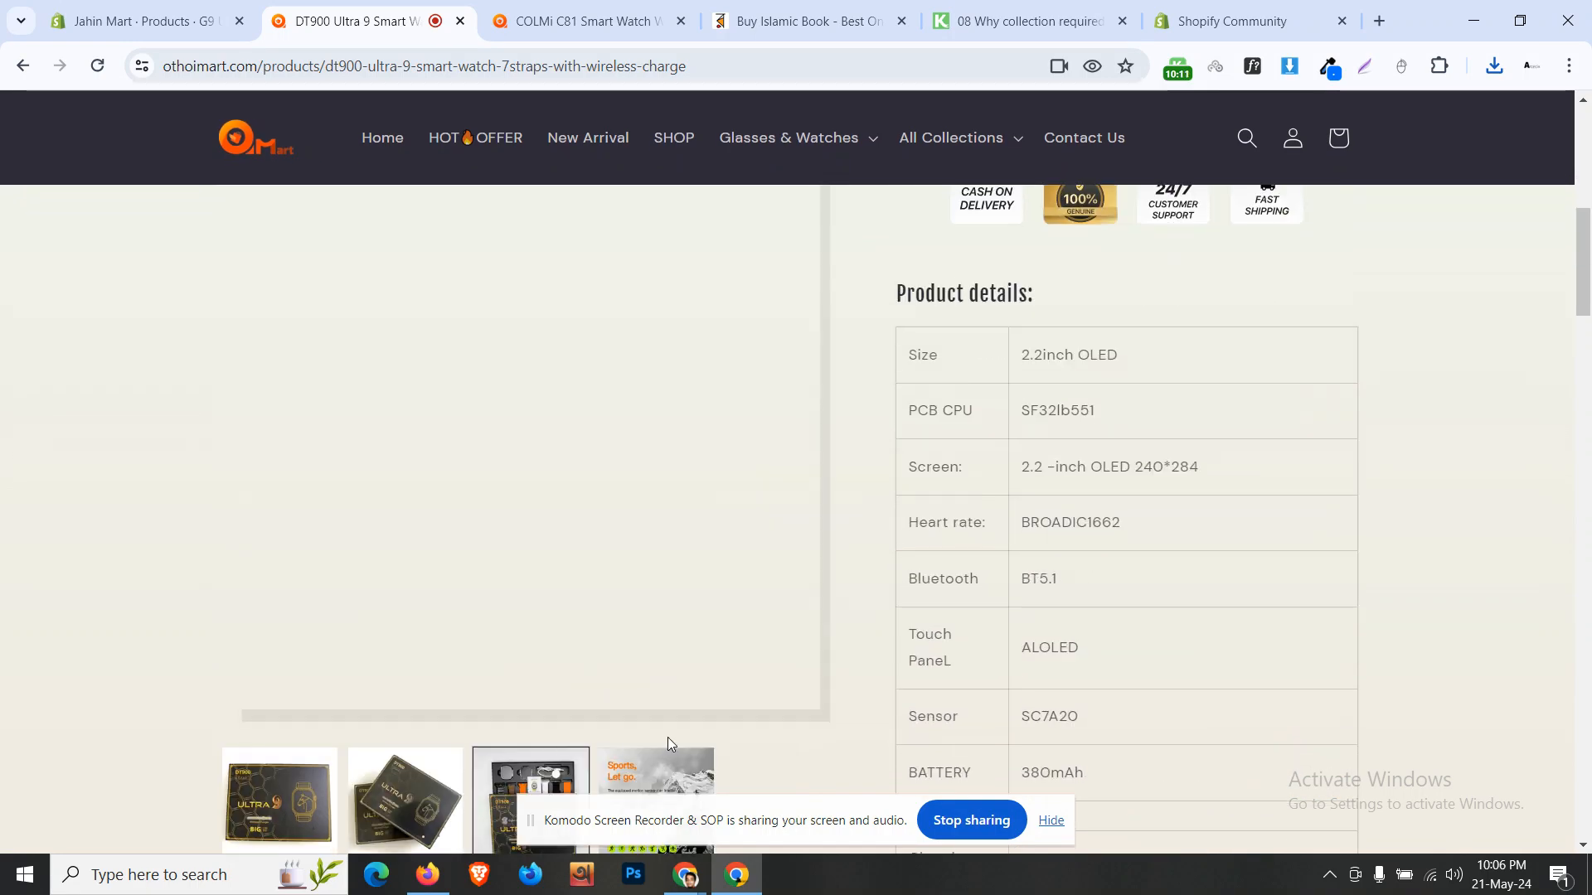
pyautogui.scroll(-20, 1094, 549)
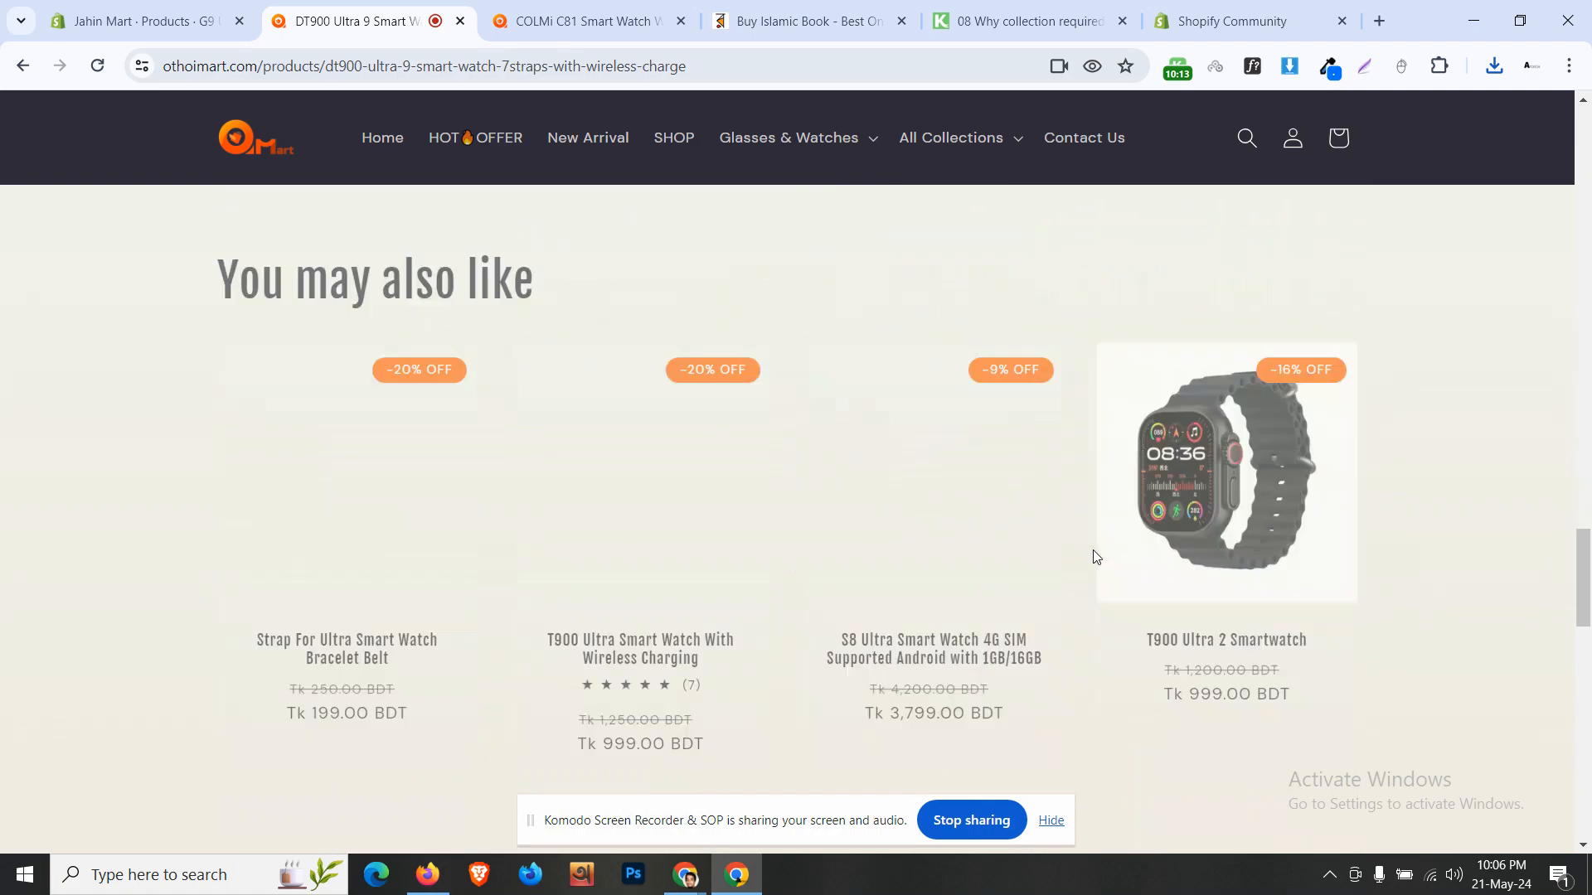
pyautogui.scroll(10, 1095, 557)
pyautogui.click(547, 767)
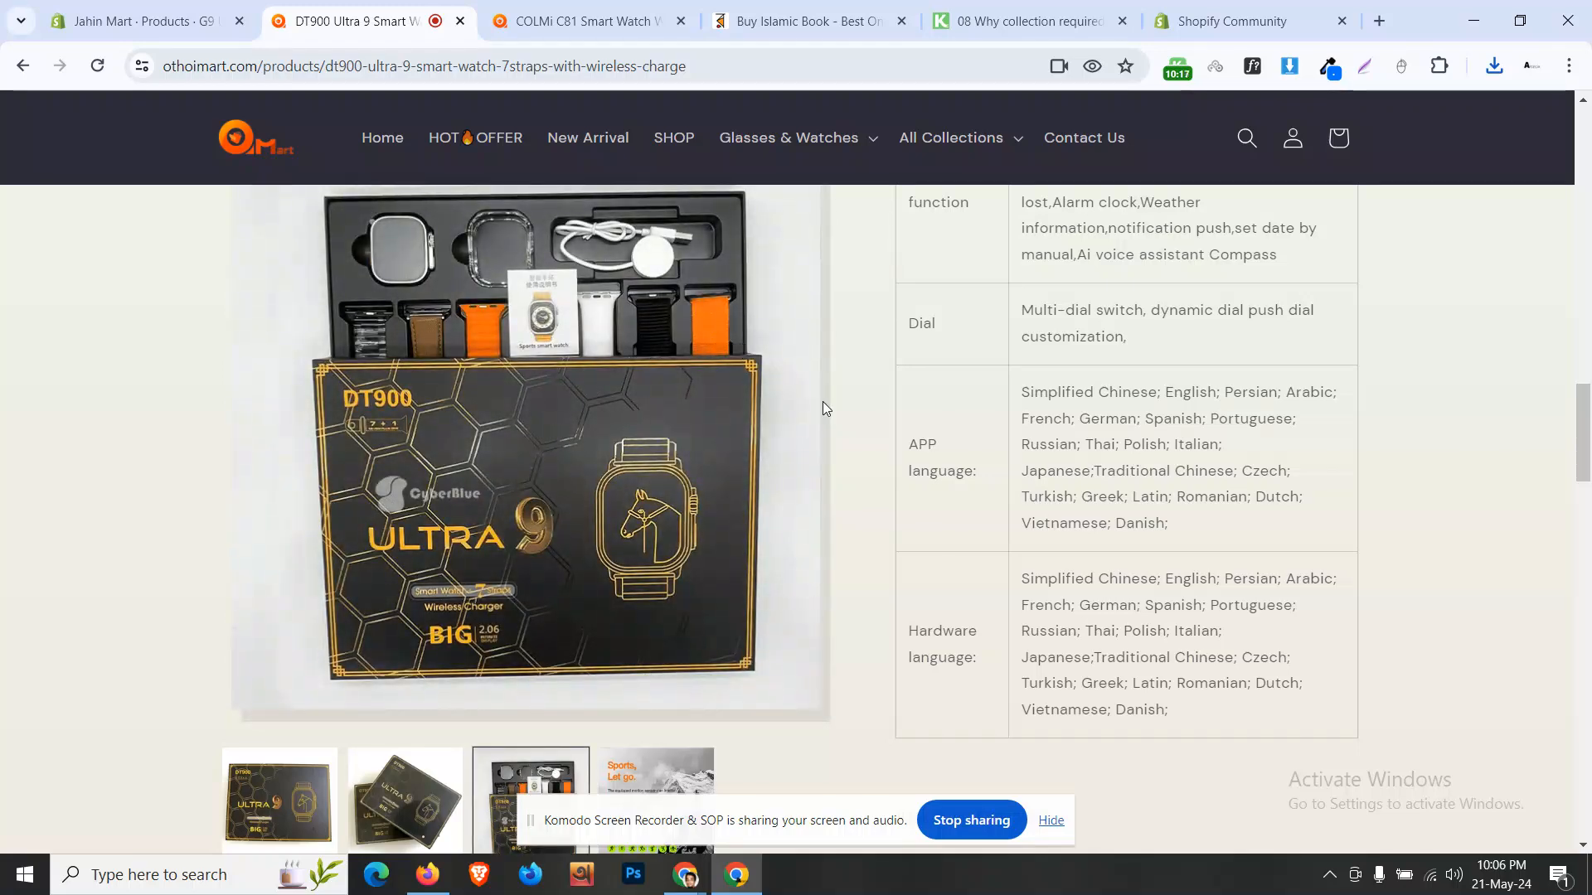
# Step: Copy the highlighted product title at the start of the DT900 Ultra 9 page again
pyautogui.scroll(15, 796, 423)
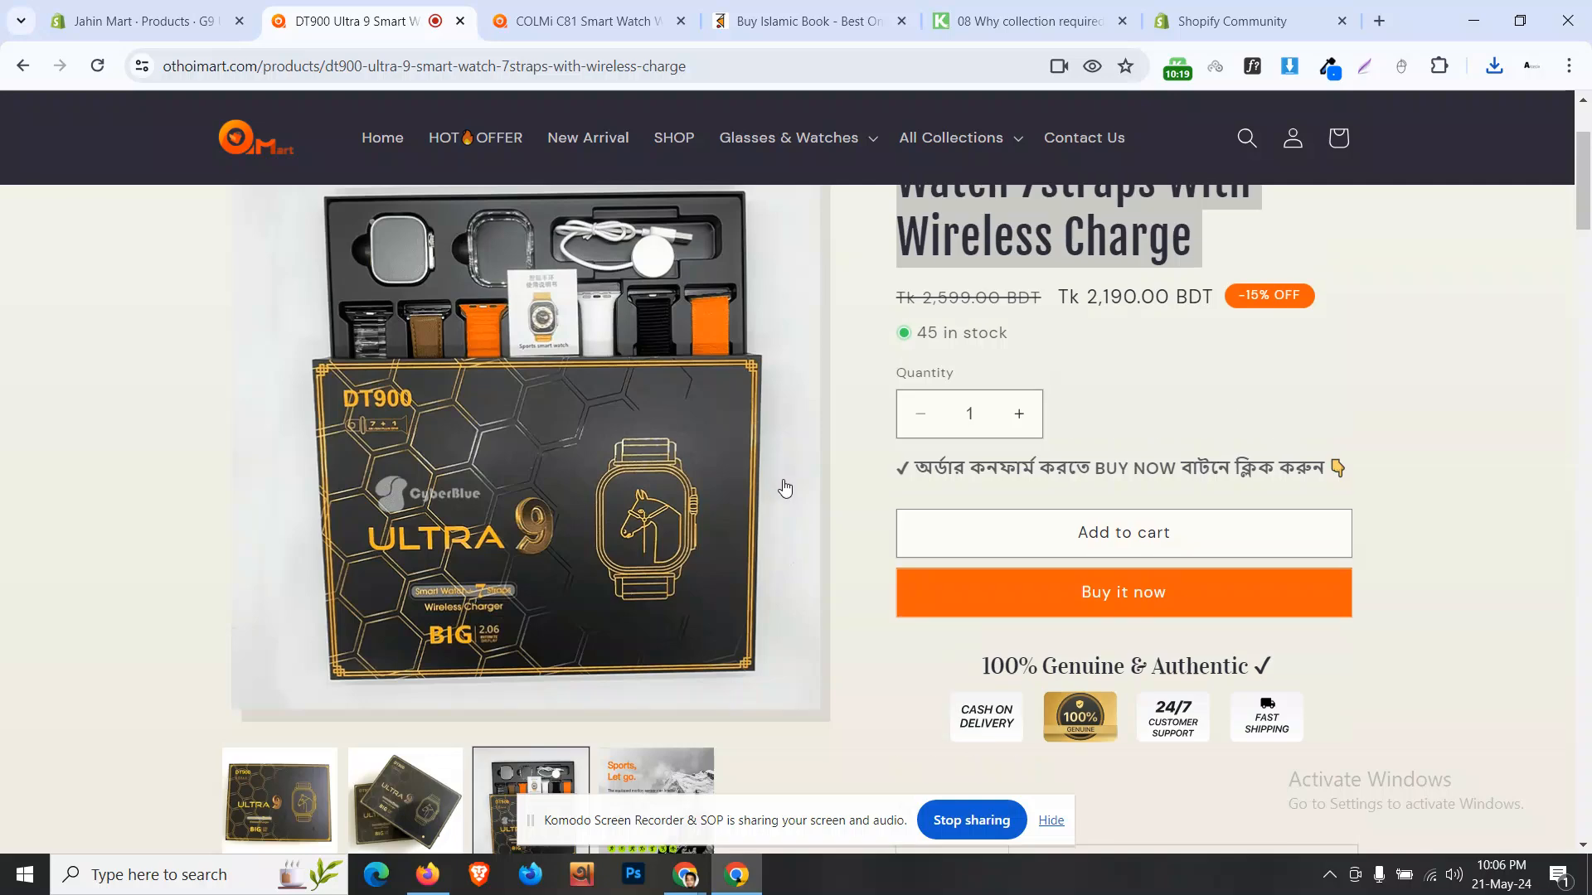
pyautogui.scroll(3, 785, 487)
pyautogui.rightClick(952, 351)
pyautogui.click(978, 370)
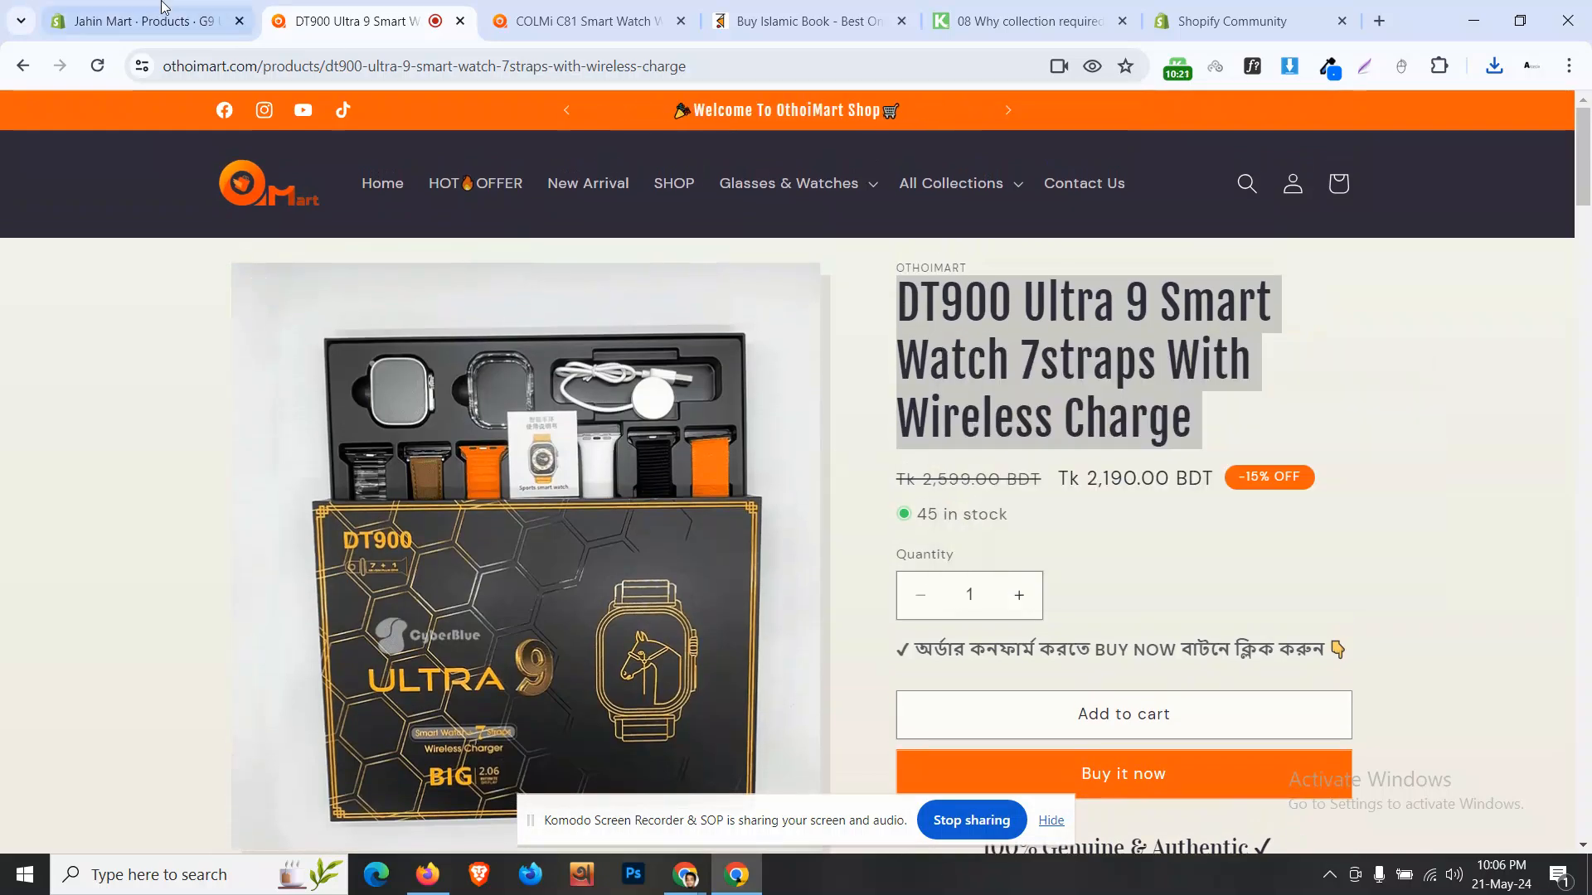
# Step: Duplicate the Shopify product G9 Ultra Pro Gold as "DT900 Ultra 9 Smart Watch 7straps With Wireless Charge", without images and set as active
pyautogui.click(162, 8)
pyautogui.click(1087, 187)
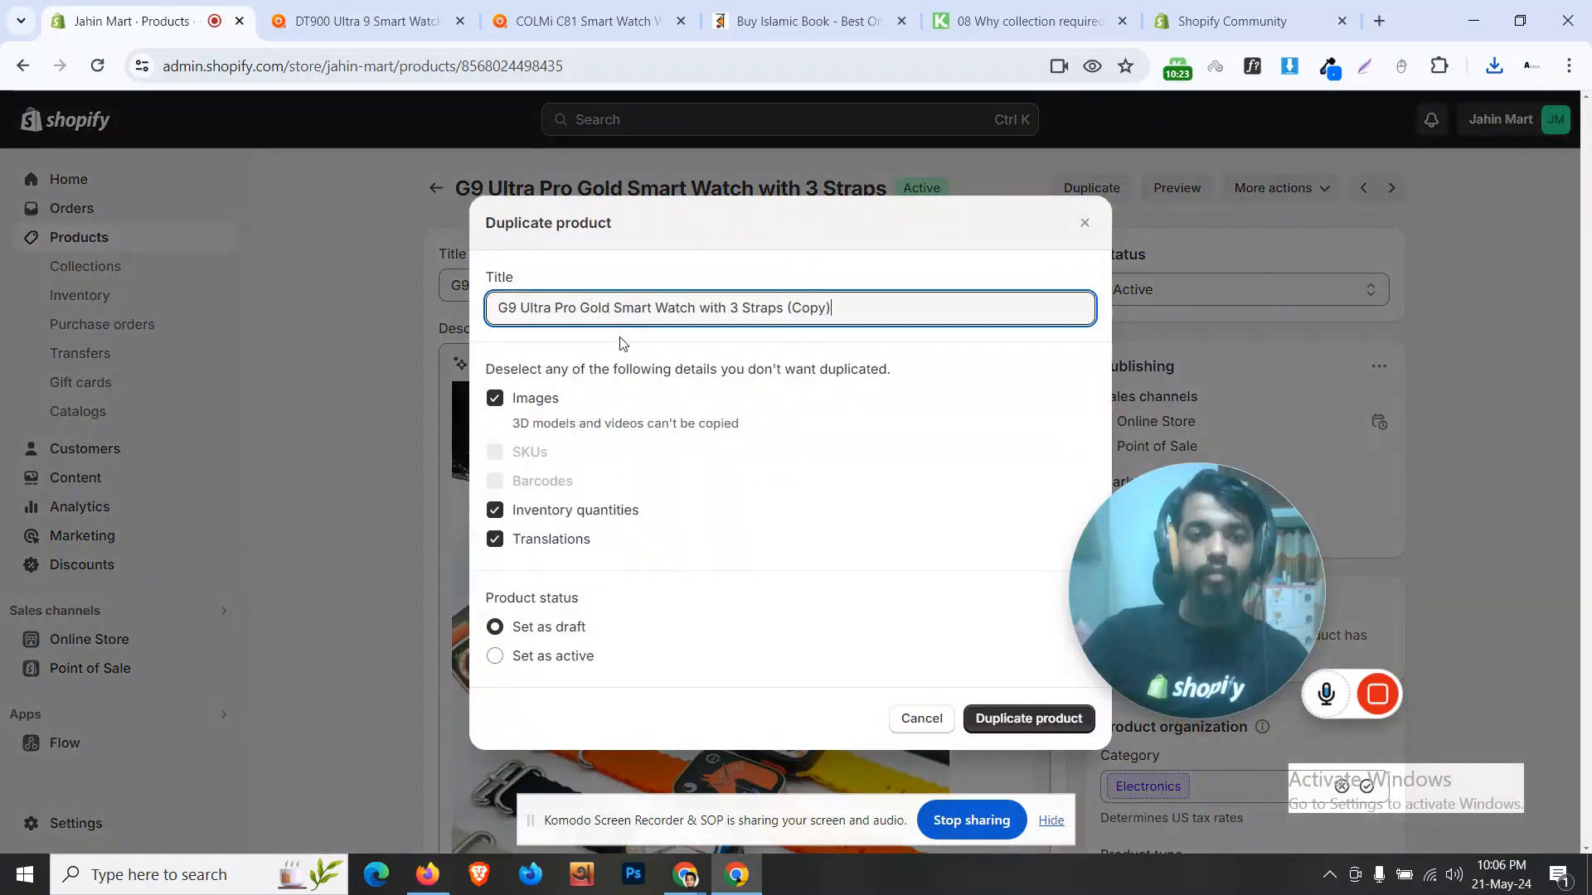
pyautogui.hotkey('ctrl', 'a')
pyautogui.hotkey('ctrl', 'v')
pyautogui.click(527, 412)
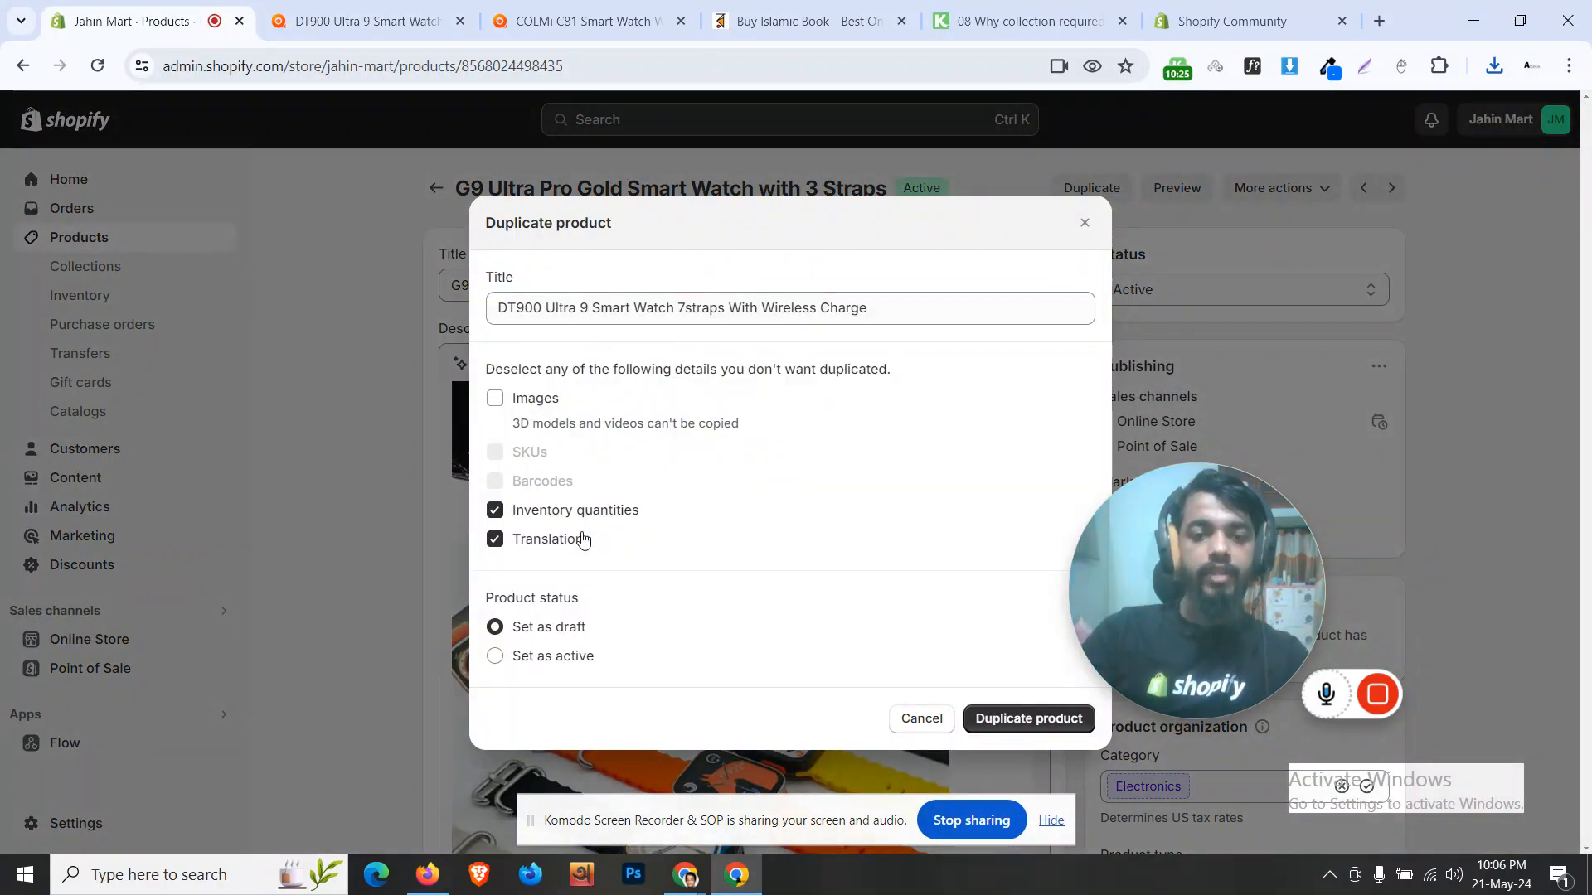
pyautogui.click(548, 658)
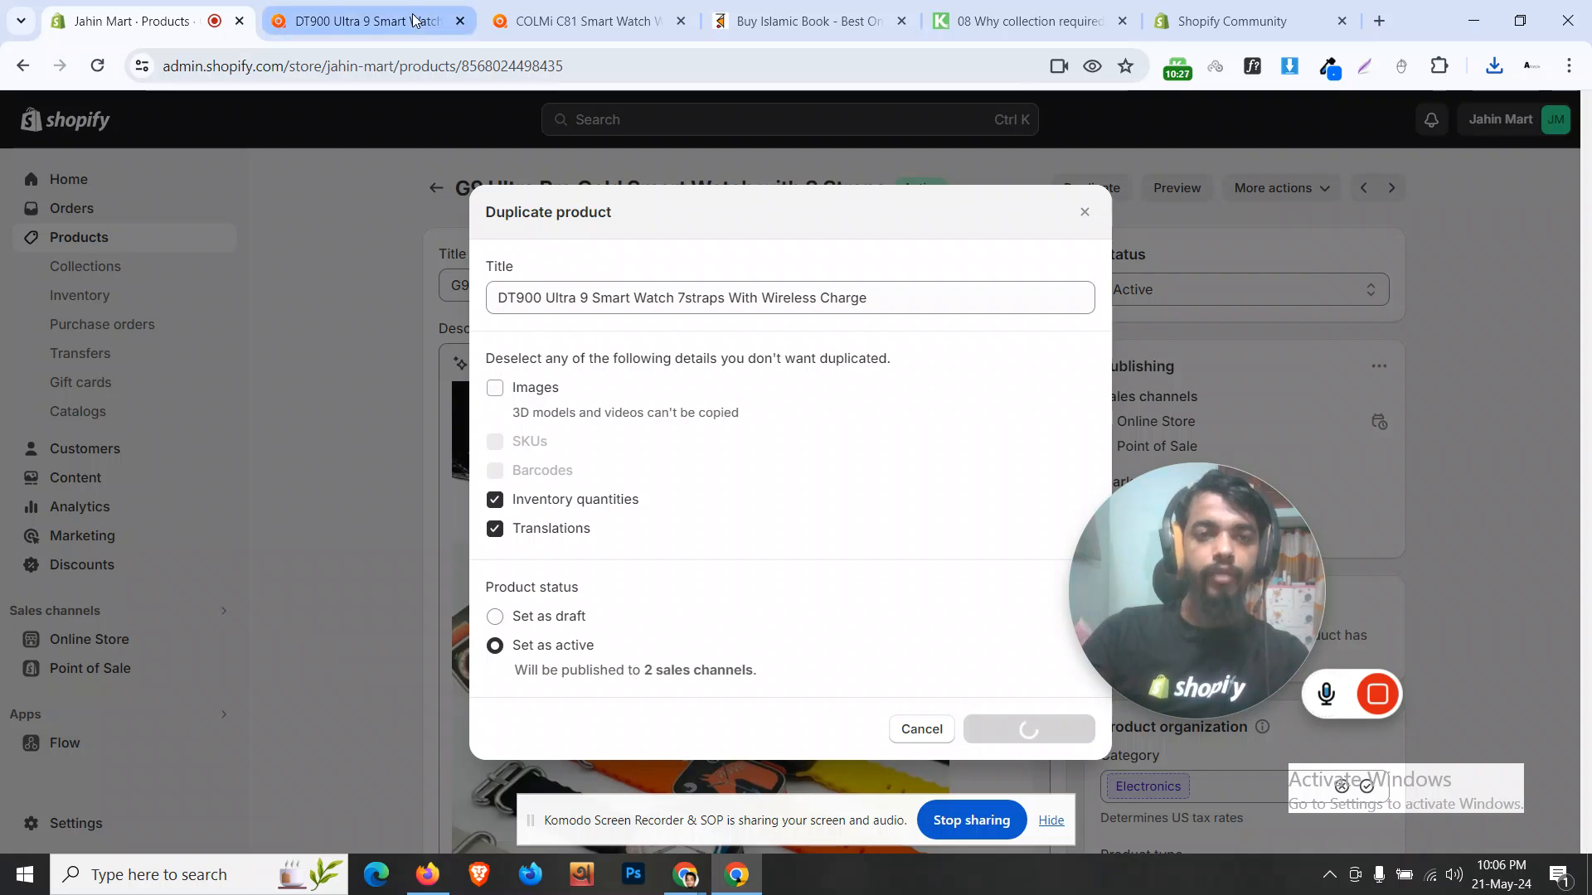
# Step: Upload the DT900 Ultra 9 box image from Downloads to the new product's media
pyautogui.scroll(-1, 340, 470)
pyautogui.scroll(-8, 341, 469)
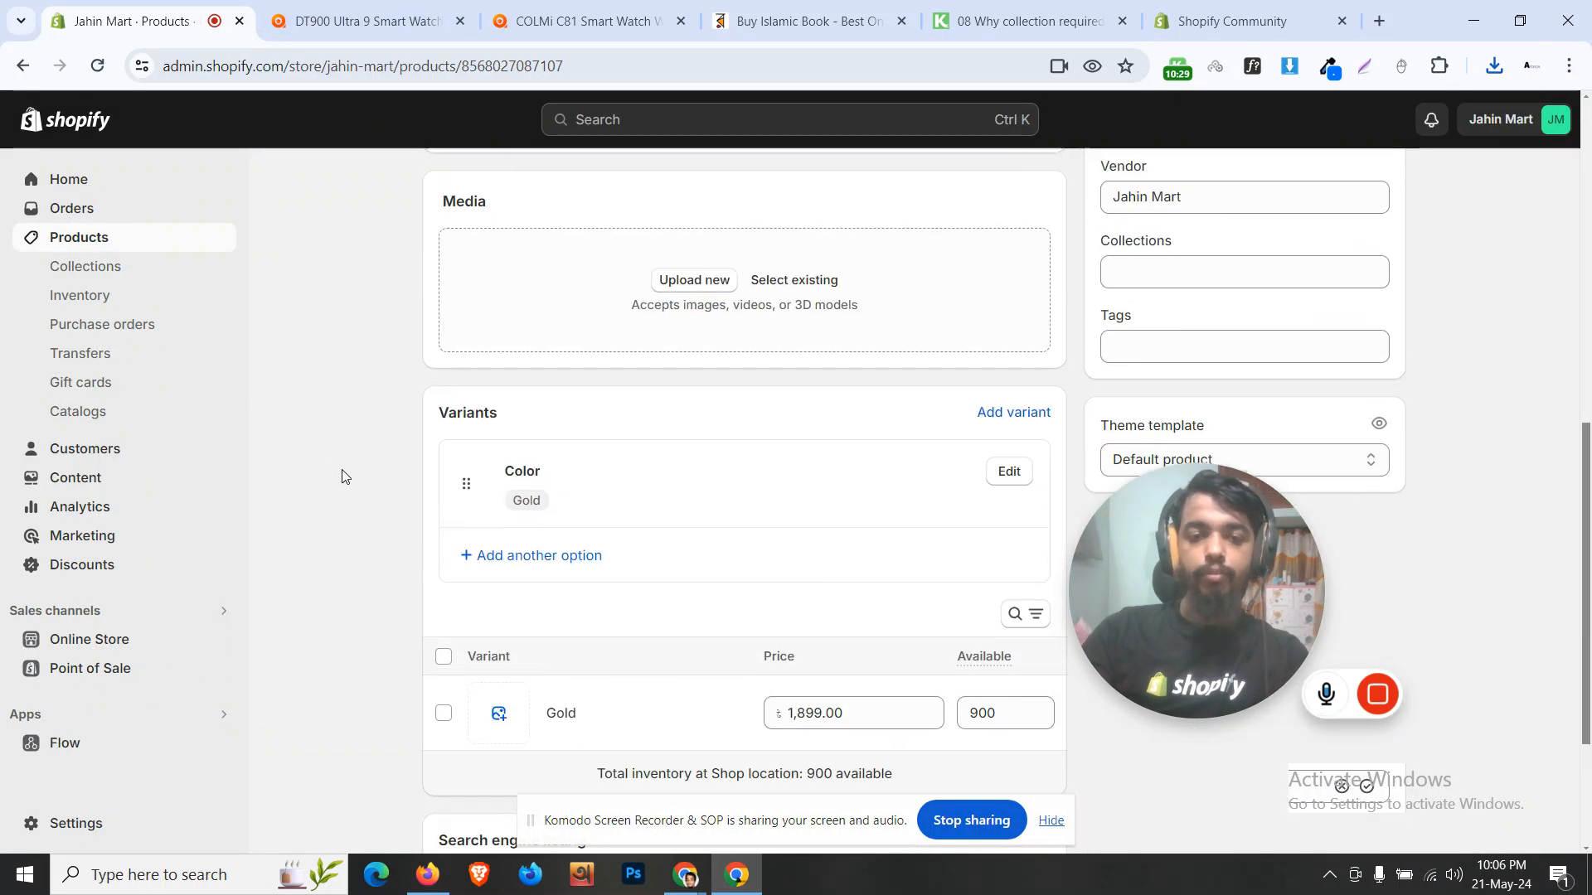
pyautogui.scroll(2, 558, 432)
pyautogui.click(660, 461)
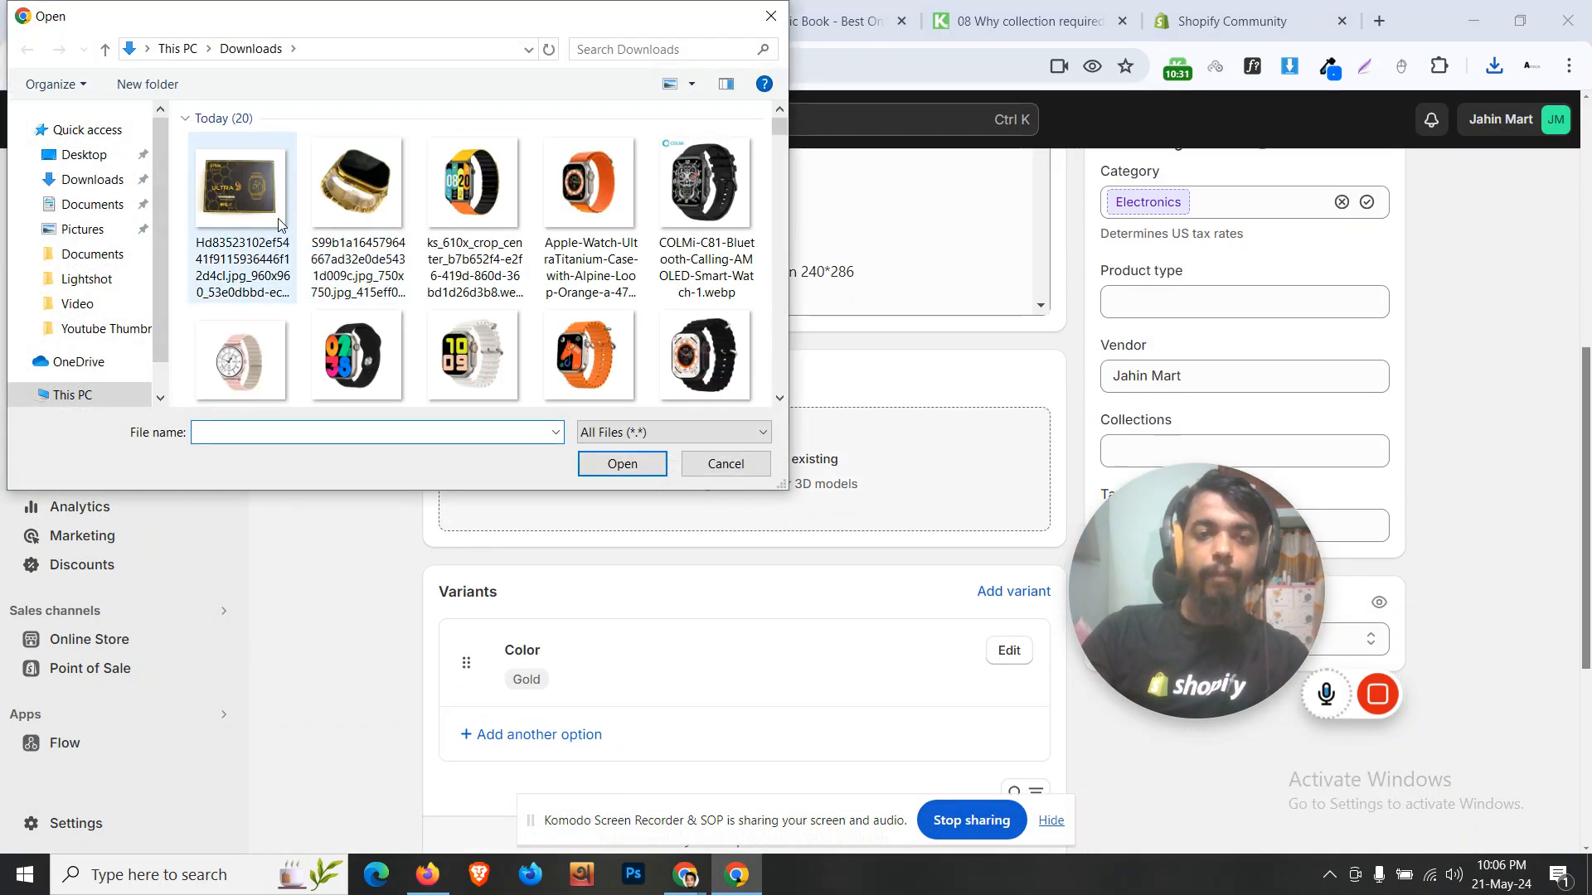
pyautogui.click(244, 220)
pyautogui.click(613, 462)
# Step: Delete the Color option from the DT900 product's variants
pyautogui.scroll(-5, 370, 533)
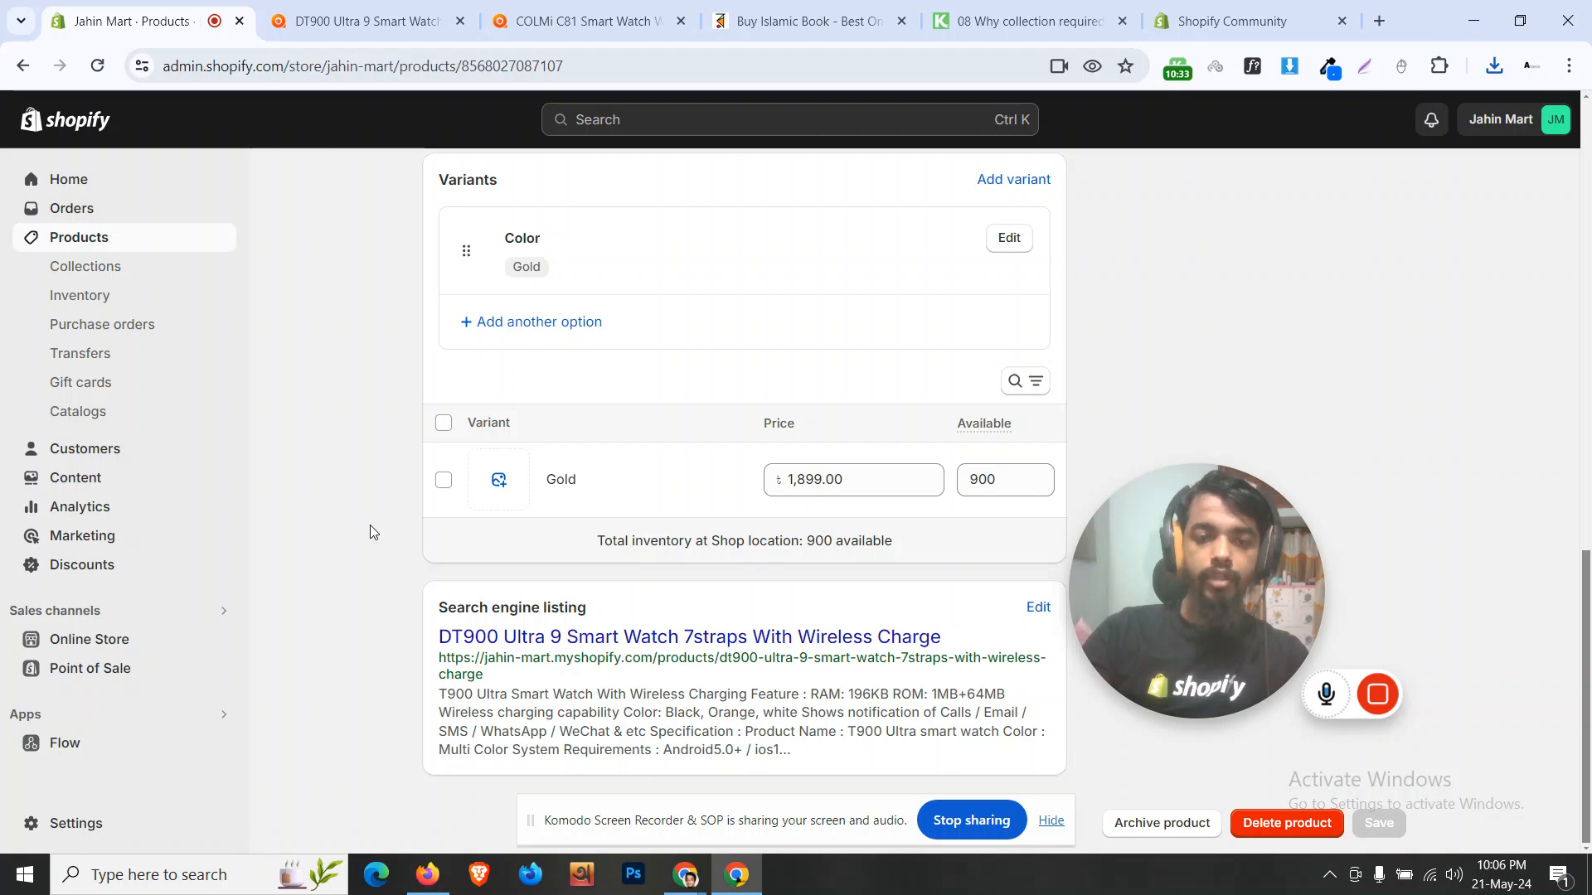
pyautogui.click(1007, 342)
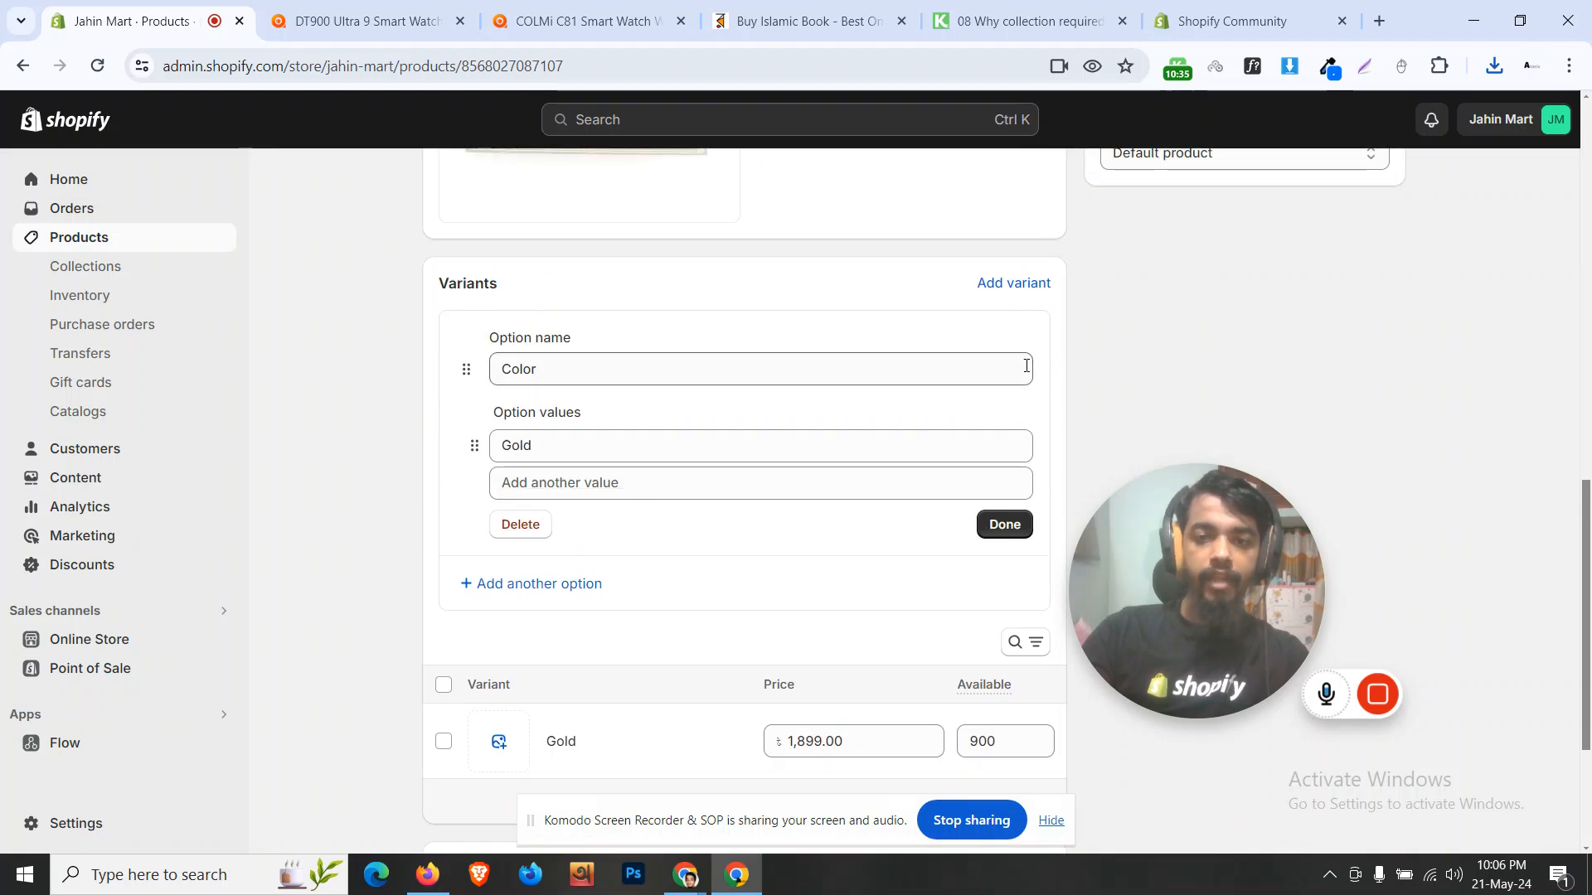
pyautogui.click(521, 525)
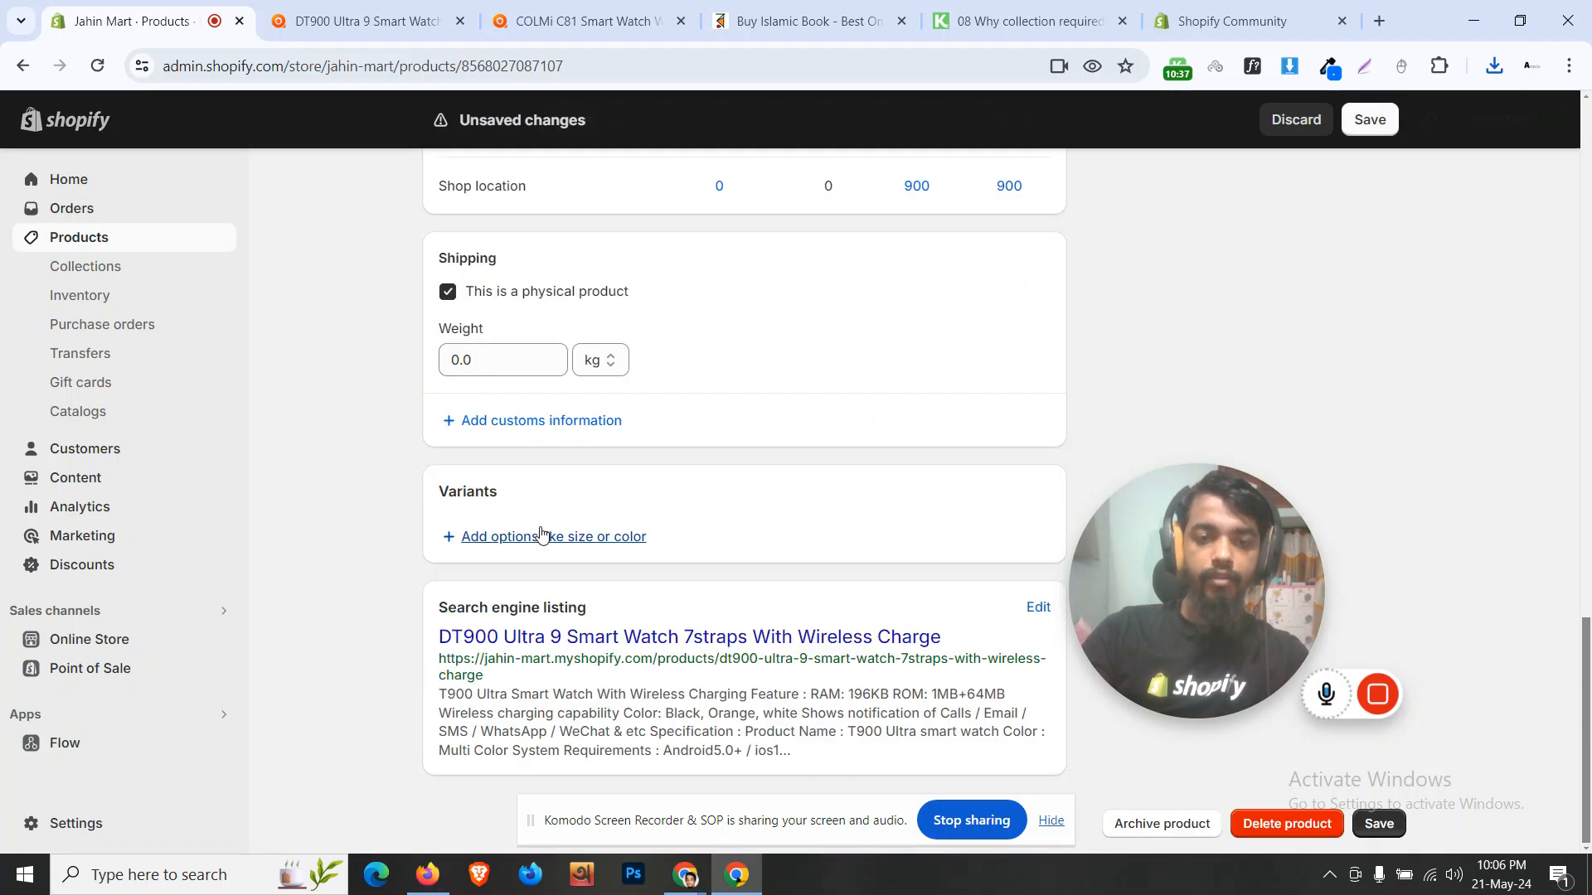
# Step: Set the DT900 product's price to 2,190 and compare-at price to 2,599, and save it, accepting the deletion of the Color variants
pyautogui.scroll(9, 792, 427)
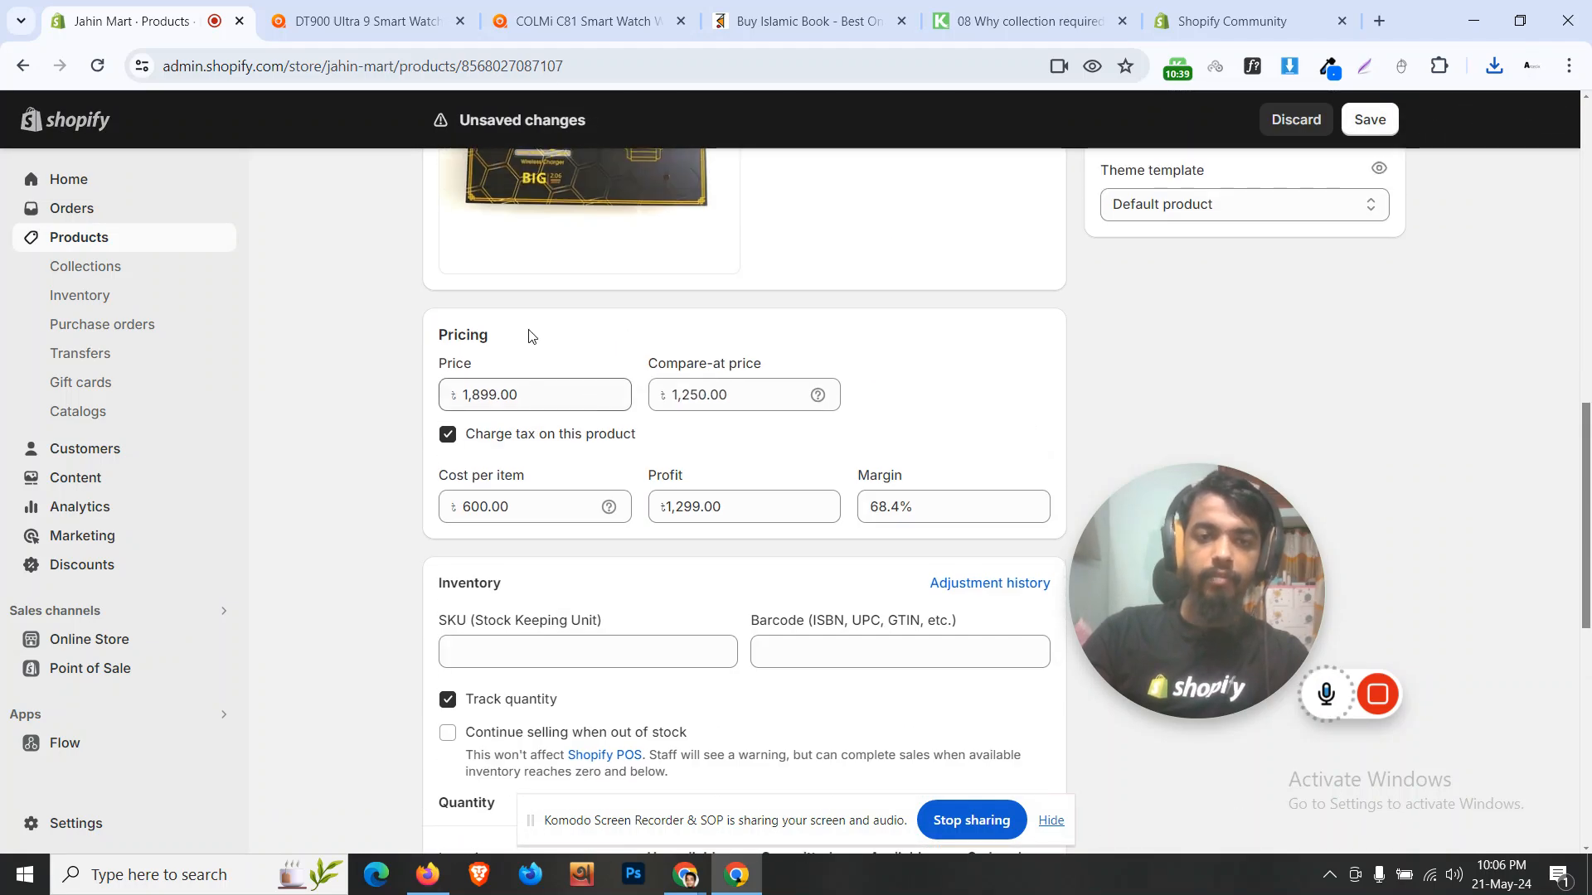
pyautogui.click(364, 21)
pyautogui.click(157, 10)
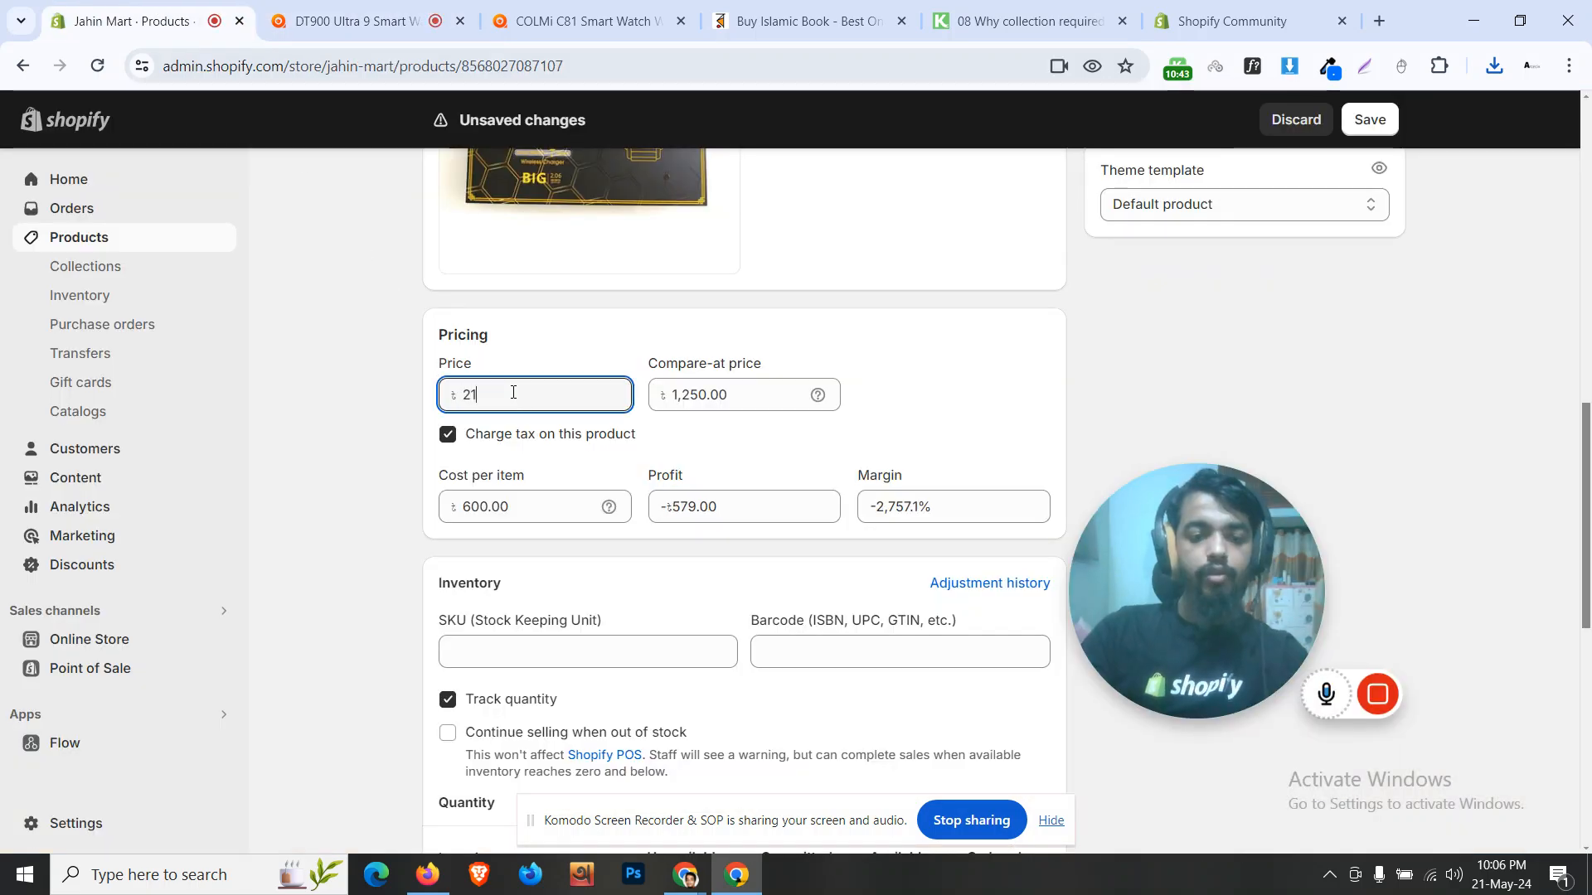
pyautogui.write('2,190')
pyautogui.click(315, 10)
pyautogui.click(186, 8)
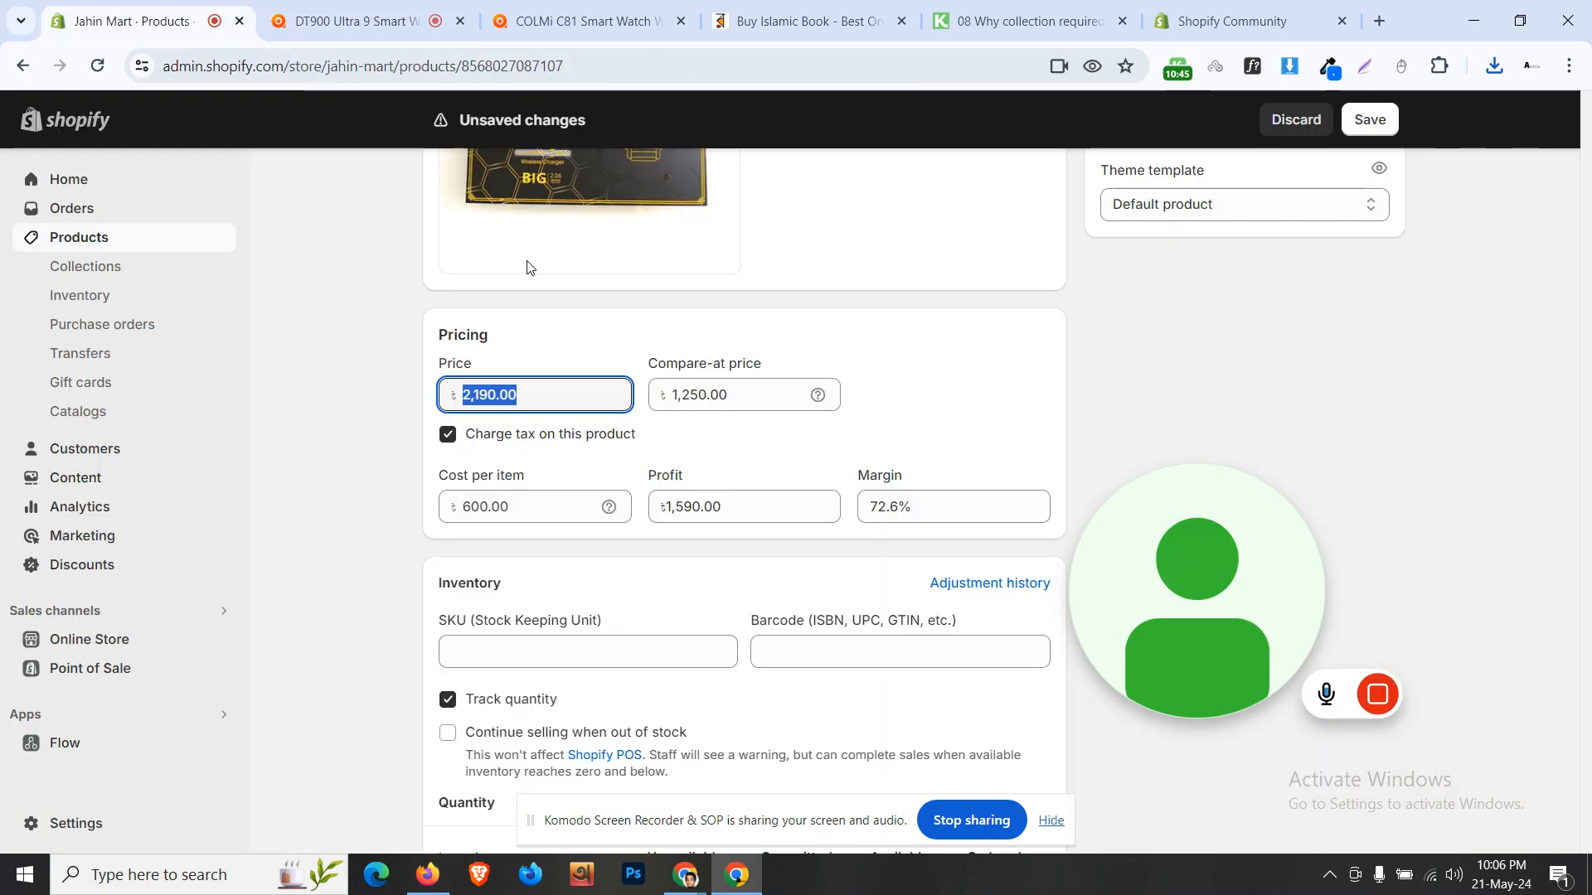
pyautogui.press('Tab')
pyautogui.write('2599')
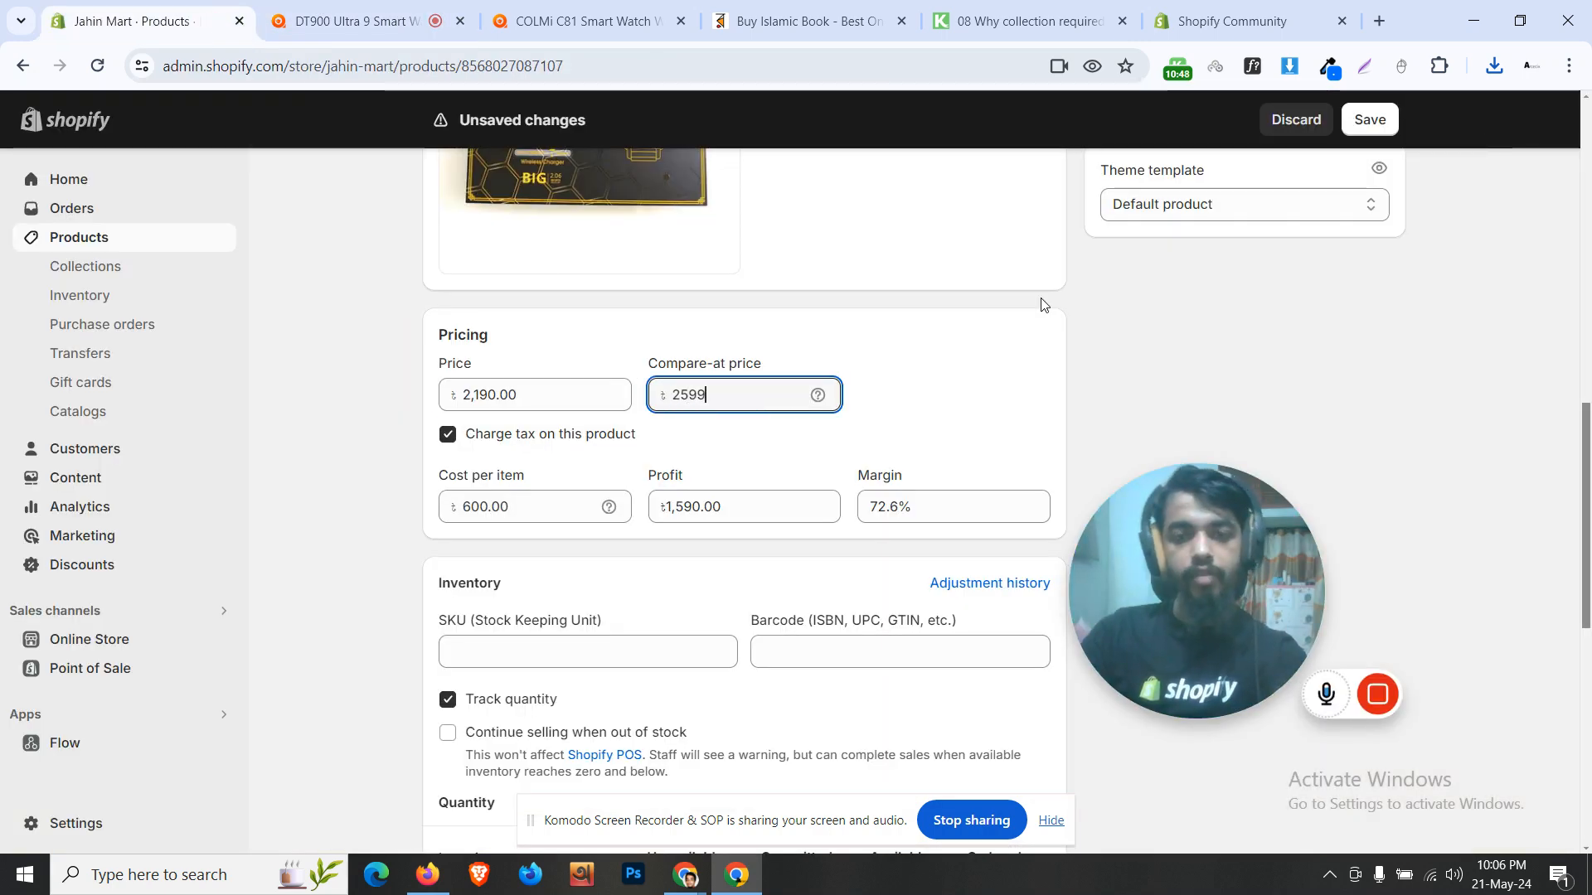
pyautogui.click(1370, 119)
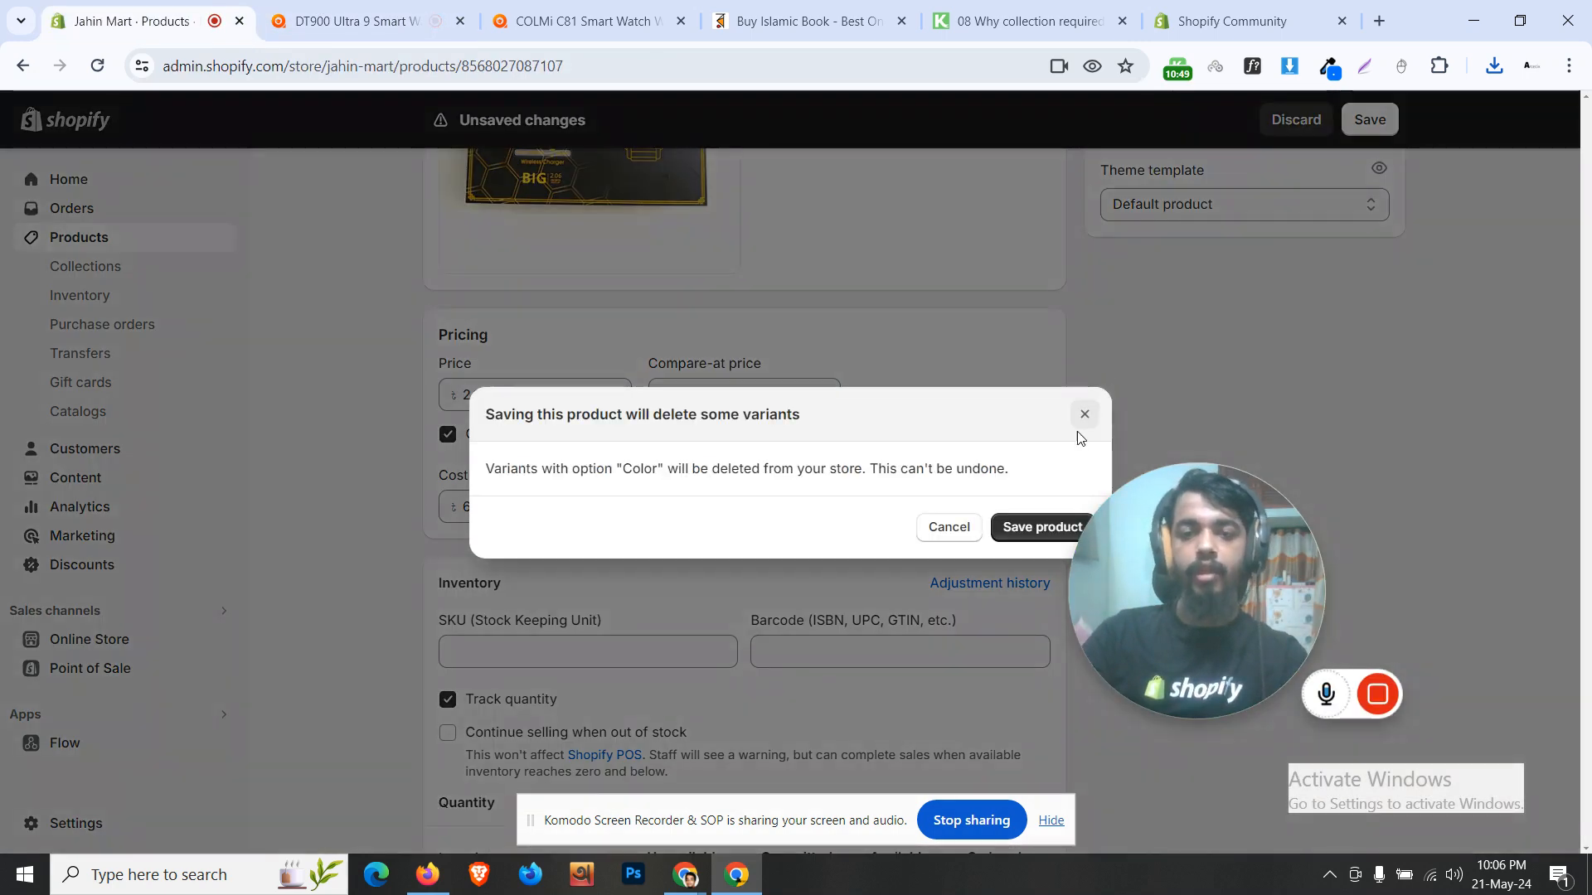
pyautogui.click(1031, 531)
# Step: Go to OthoiMart's Watches Accessories collection and open the Strap For Ultra Smart Watch Bracelet Belt product
pyautogui.click(356, 21)
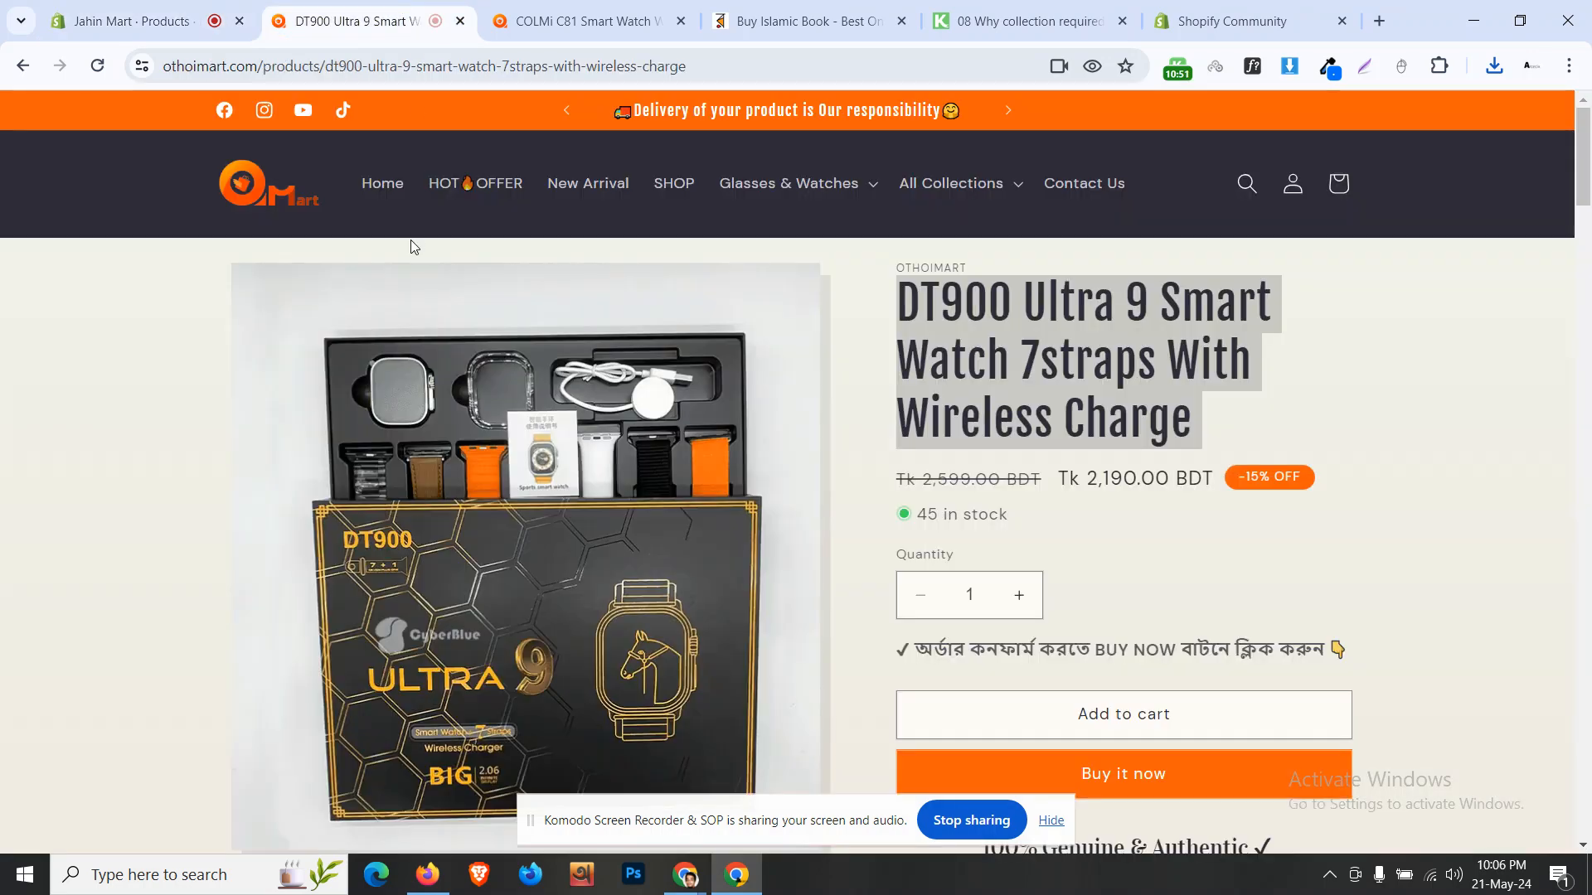
pyautogui.click(837, 185)
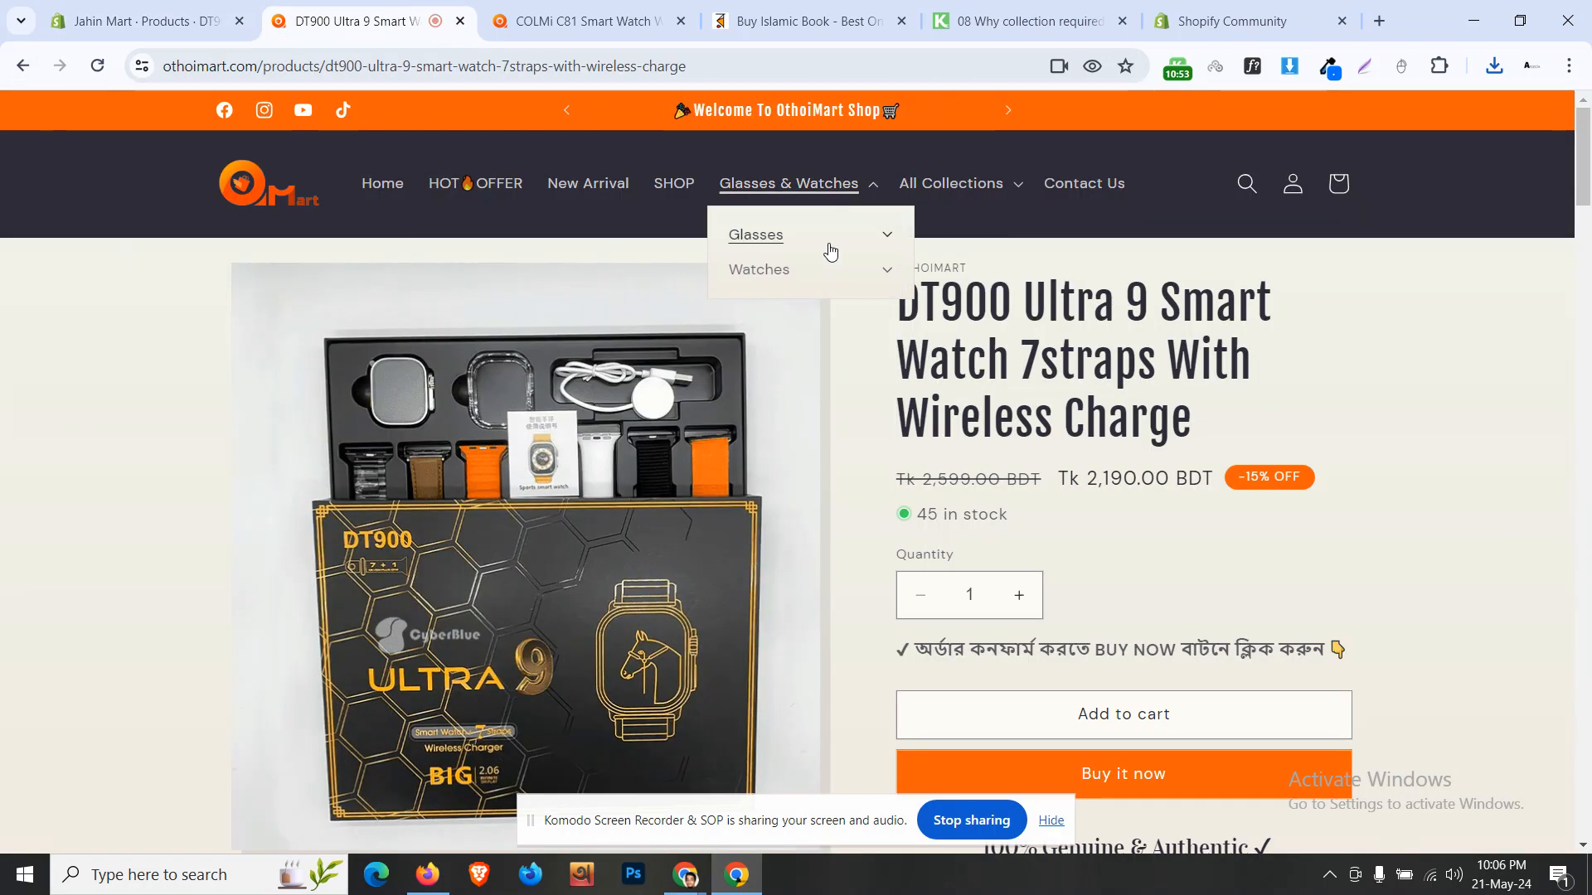
pyautogui.click(835, 270)
pyautogui.click(829, 438)
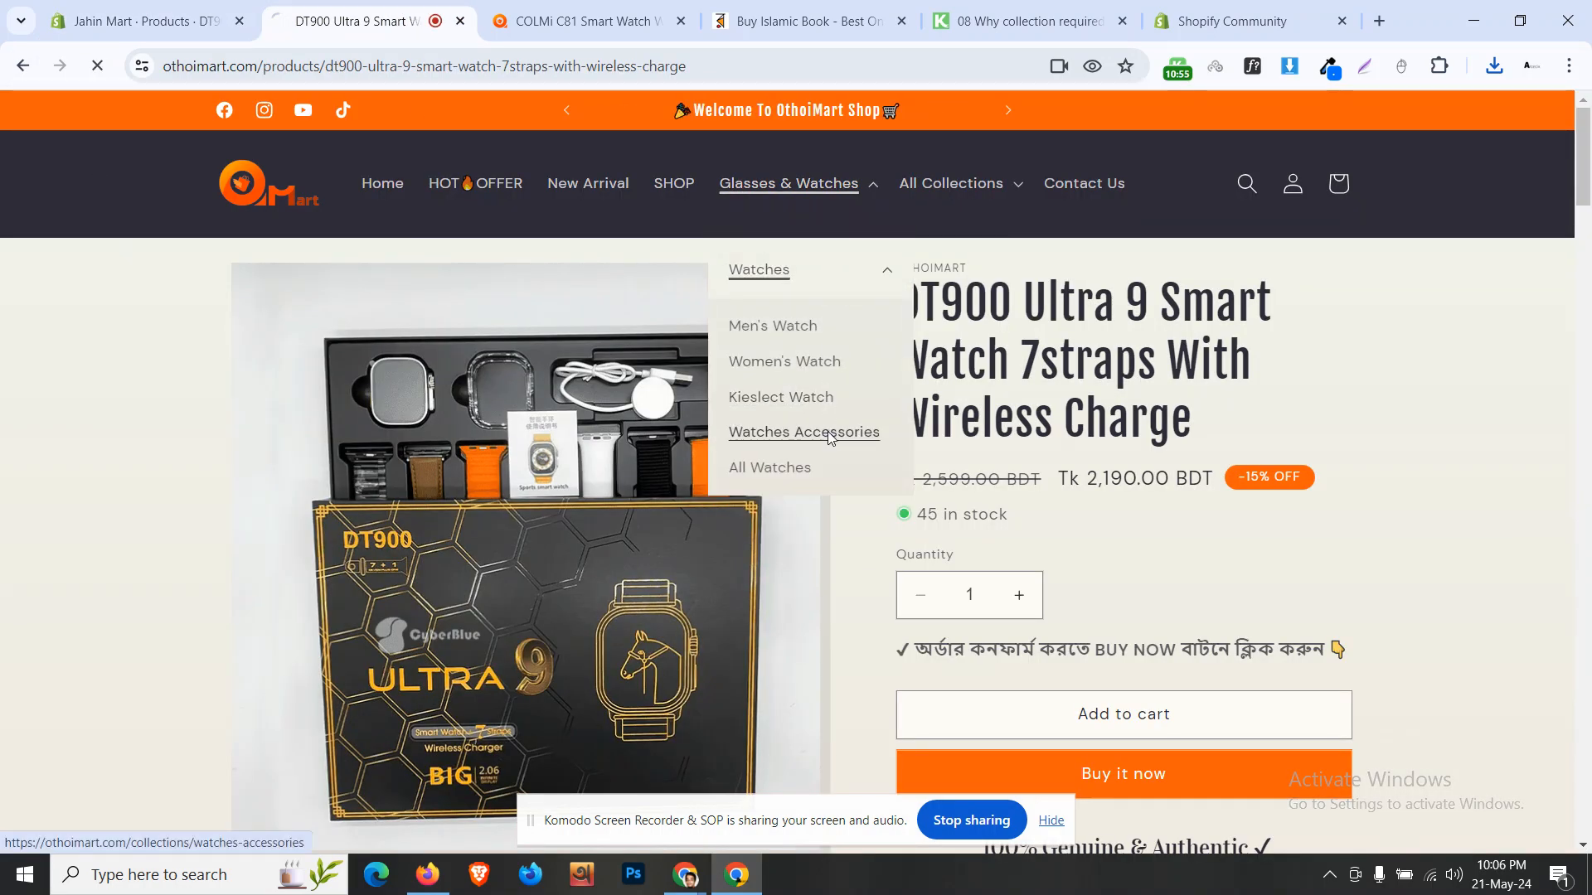
pyautogui.scroll(-5, 789, 495)
pyautogui.scroll(3, 788, 495)
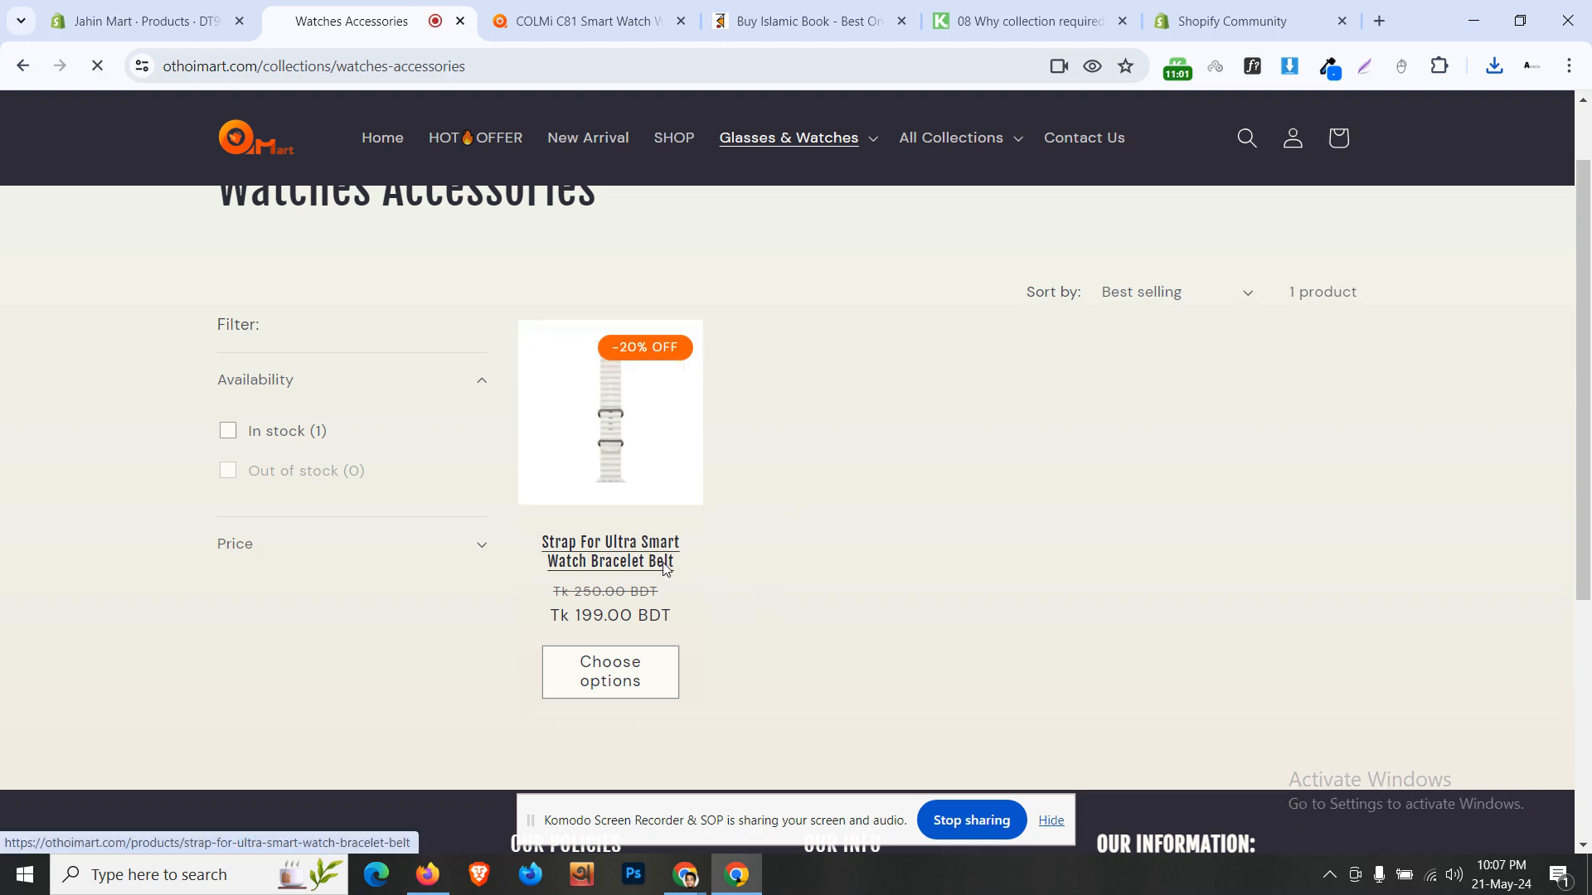
pyautogui.click(663, 563)
# Step: Copy the strap's product title and save its black strap image to Downloads
pyautogui.tripleClick(1031, 316)
pyautogui.hotkey('ctrl', 'c')
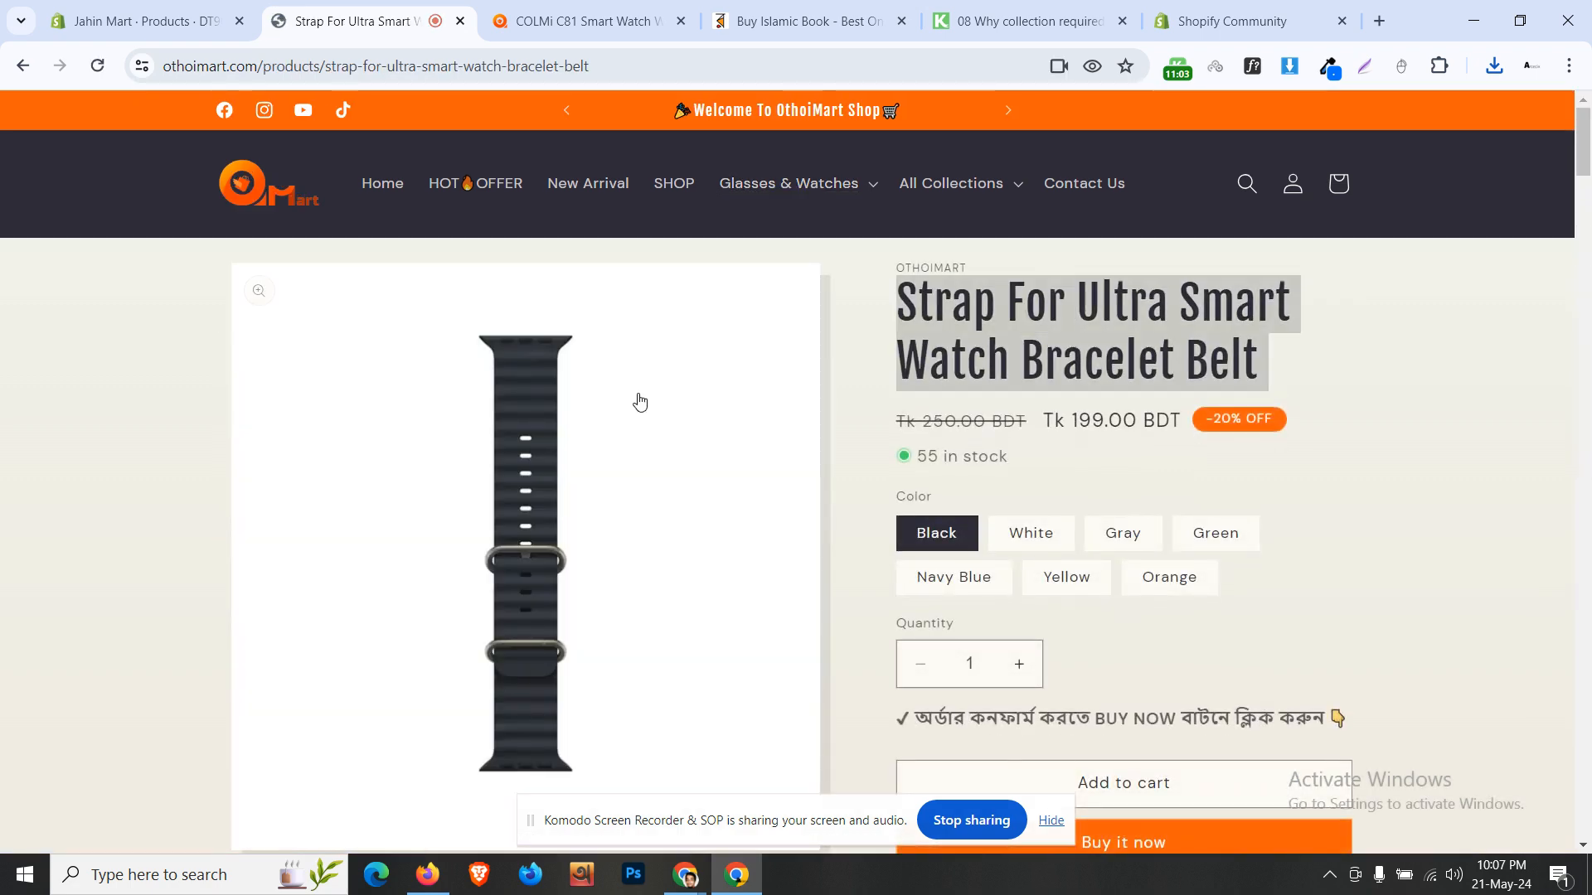
pyautogui.scroll(-5, 640, 406)
pyautogui.scroll(5, 640, 407)
pyautogui.rightClick(486, 461)
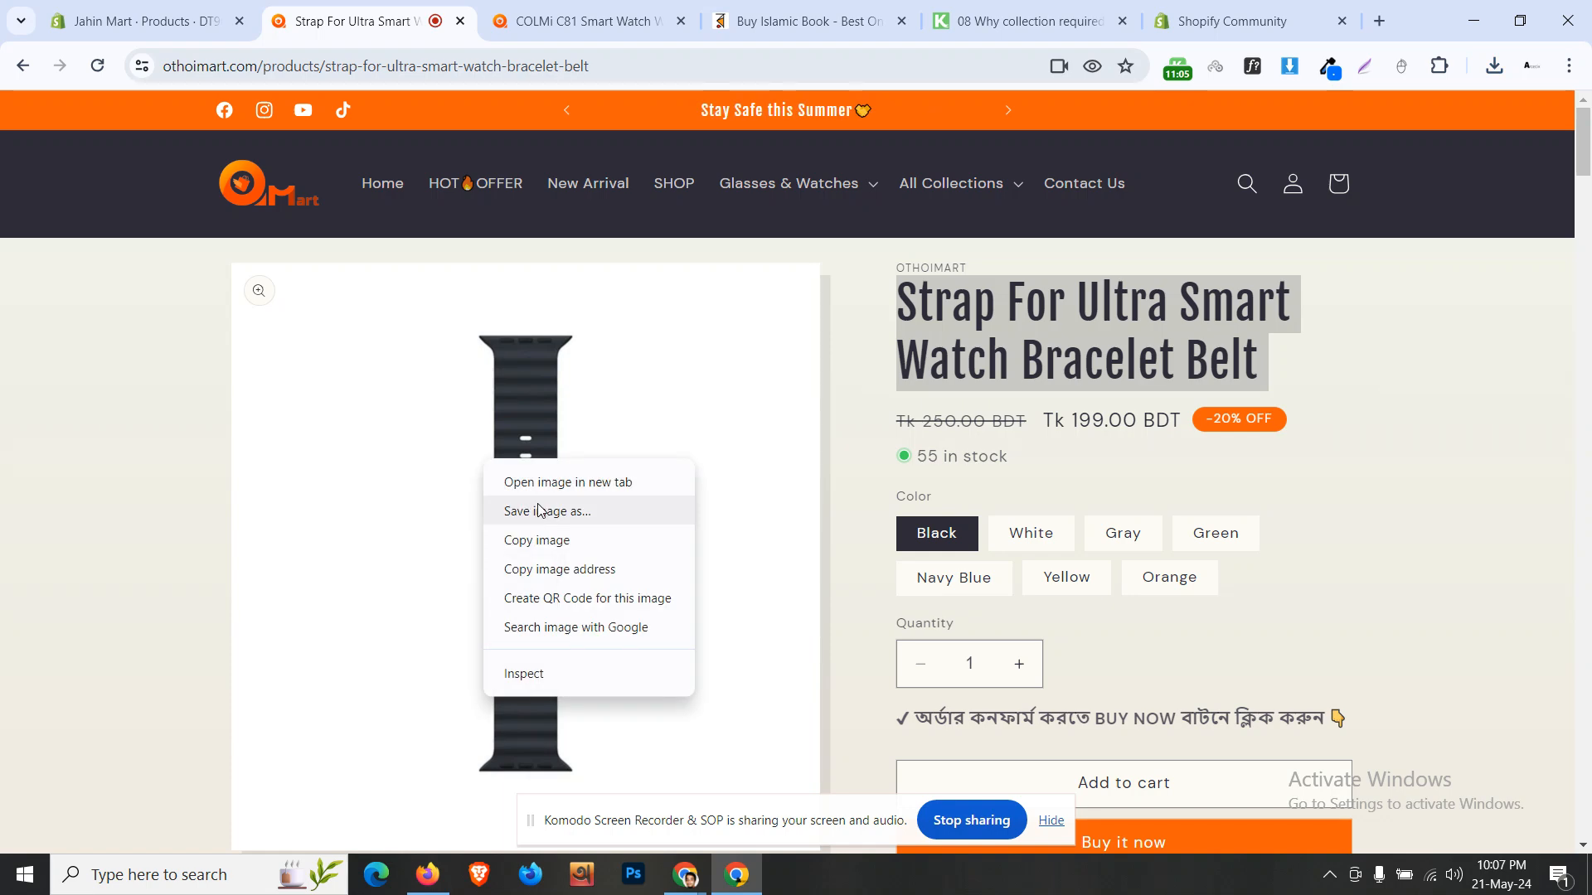
pyautogui.click(539, 510)
pyautogui.click(639, 476)
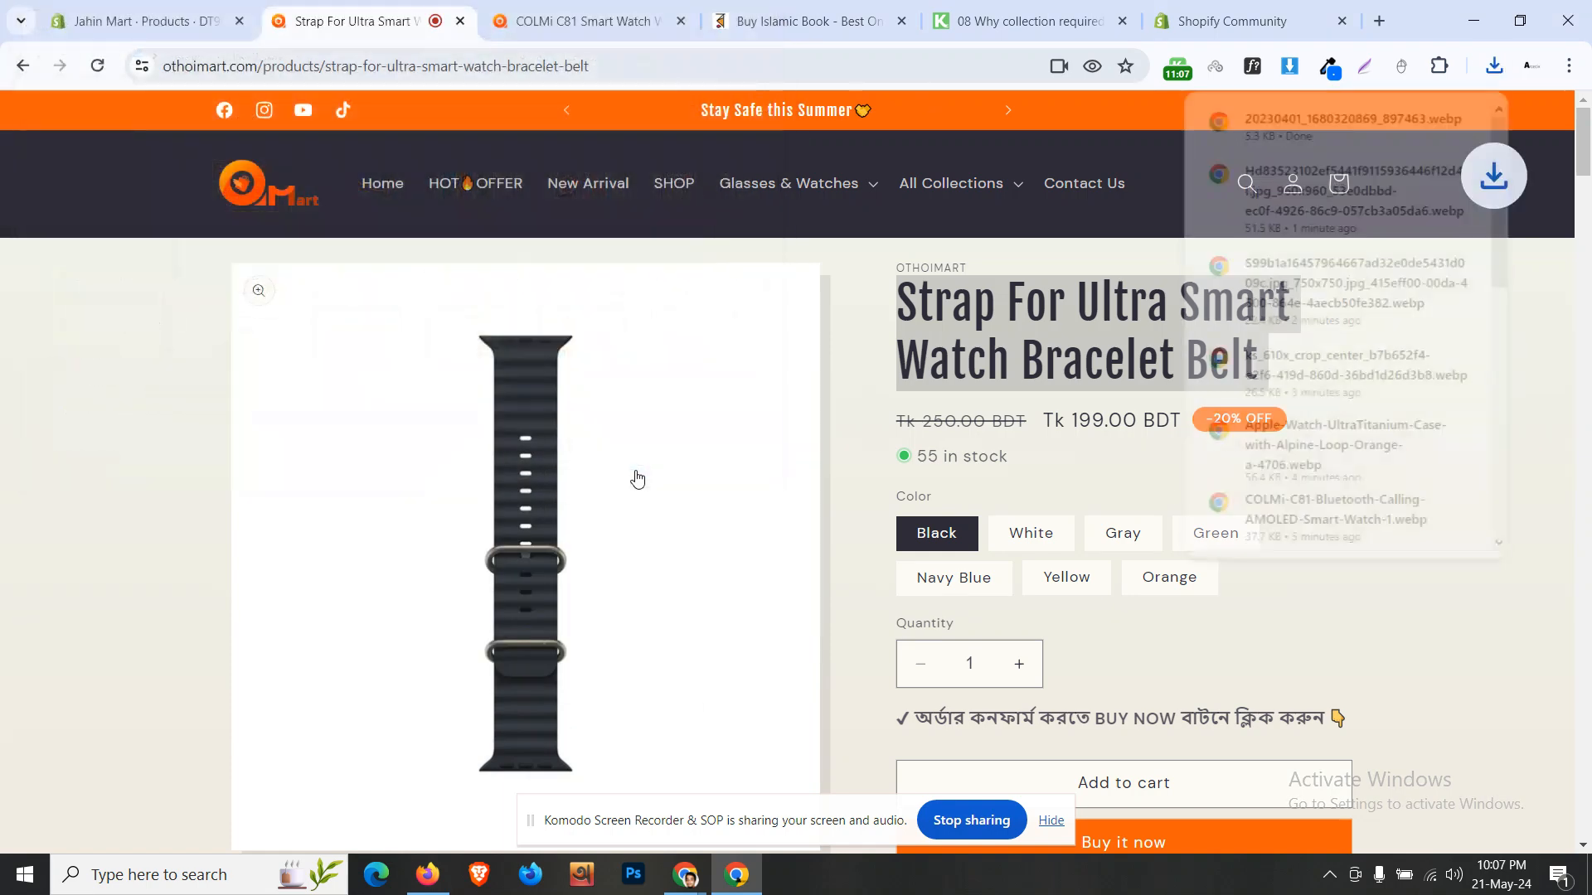
# Step: Duplicate the Shopify product Apple Smart Watch 8 Ultra Clone Mastercopy as "Strap For Ultra Smart Watch Bracelet Belt", without images and set as active
pyautogui.click(137, 21)
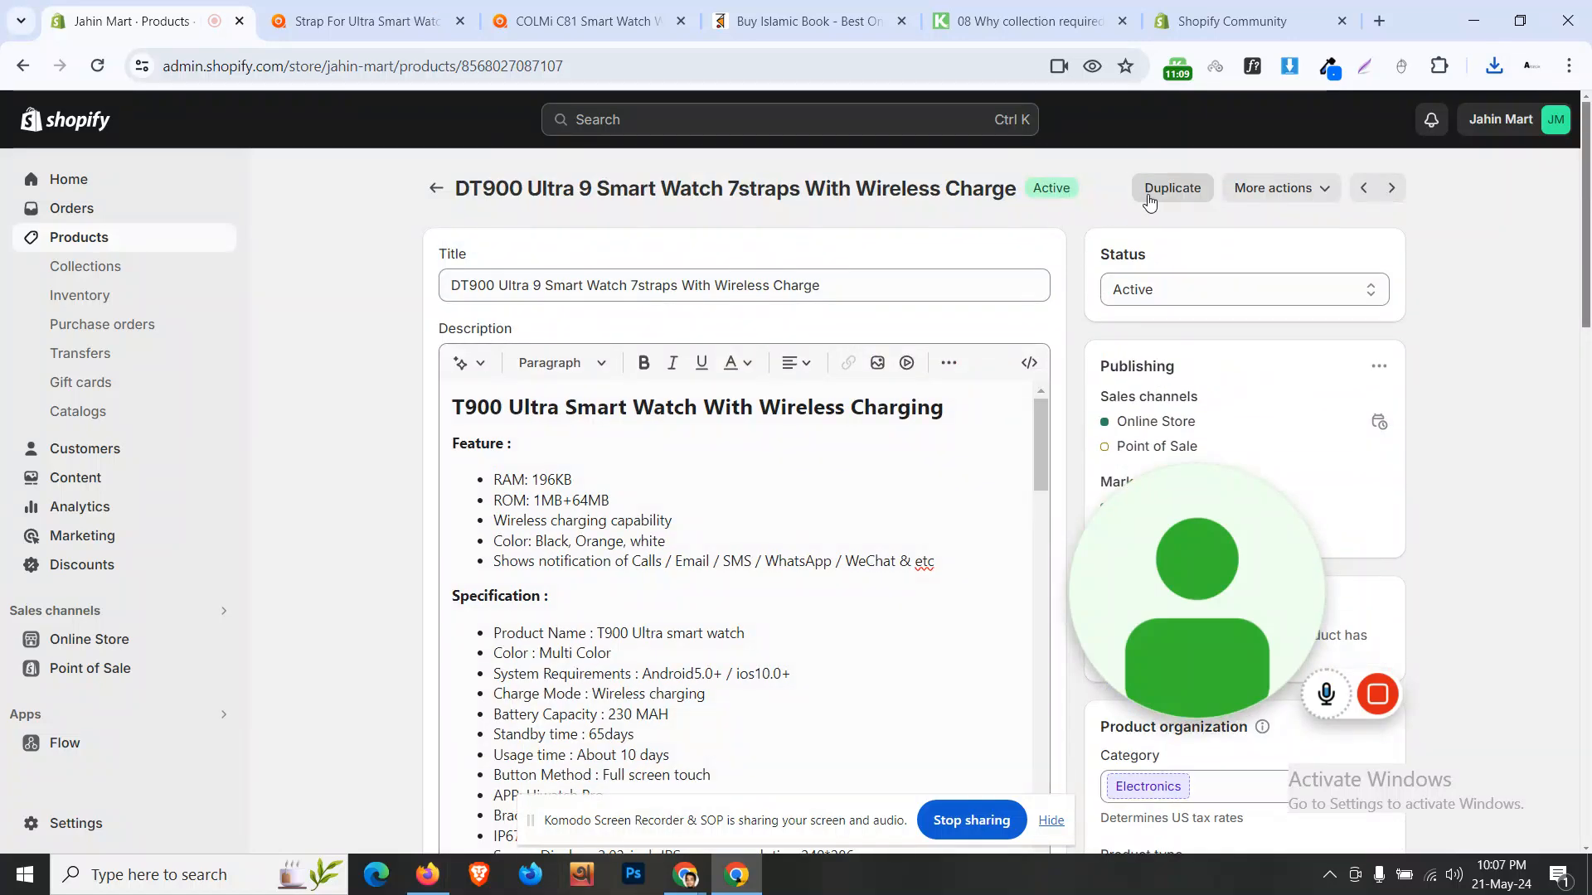
pyautogui.click(108, 240)
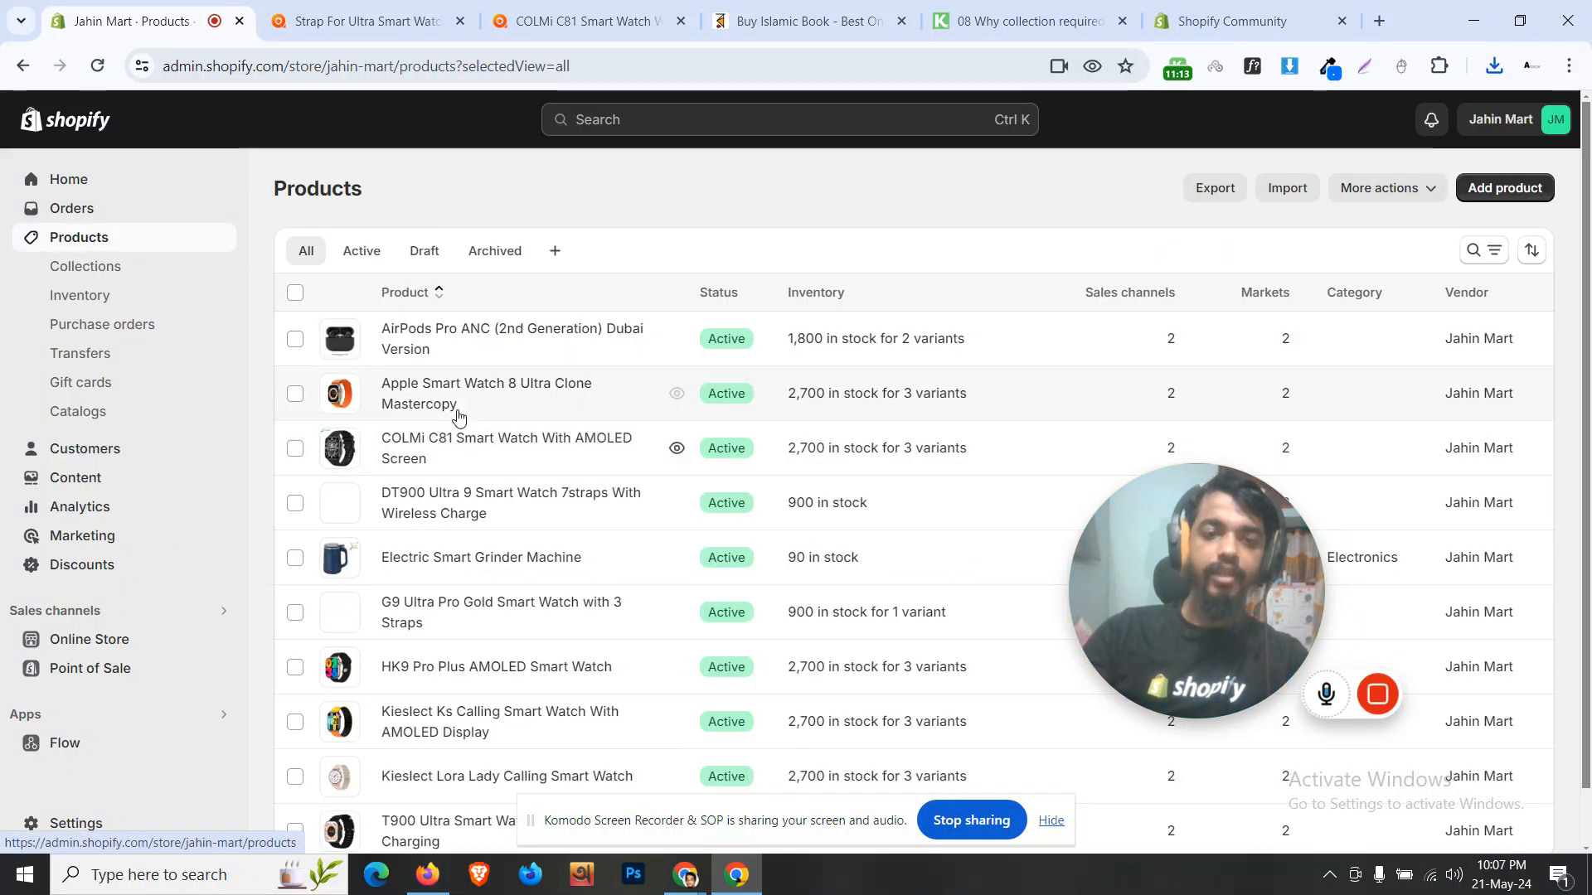
pyautogui.click(455, 402)
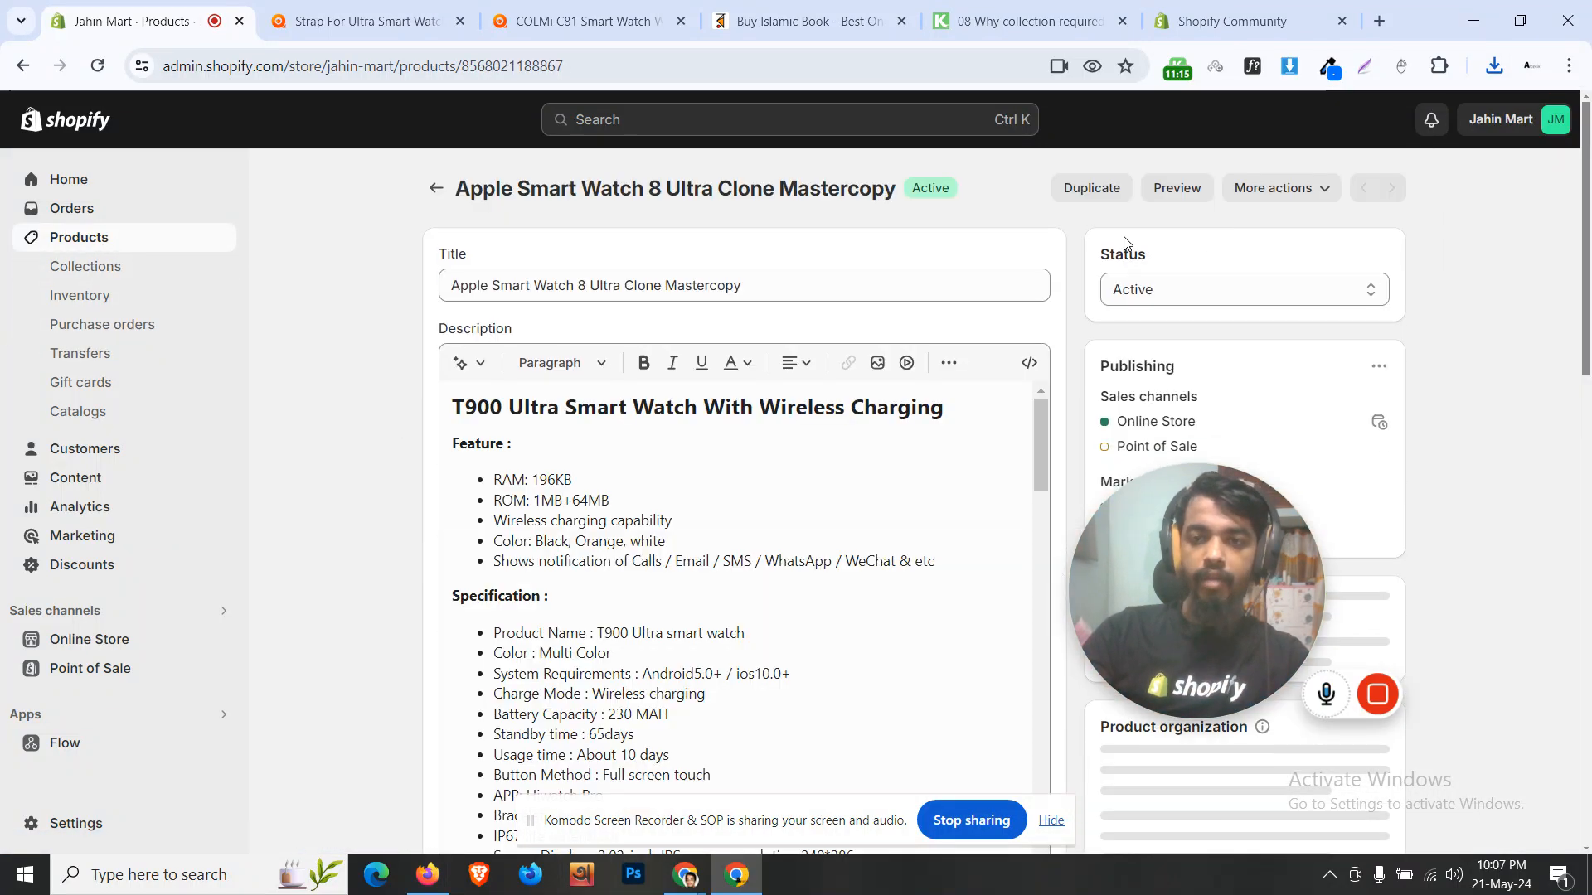
pyautogui.click(1070, 191)
pyautogui.hotkey('ctrl', 'a')
pyautogui.hotkey('ctrl', 'v')
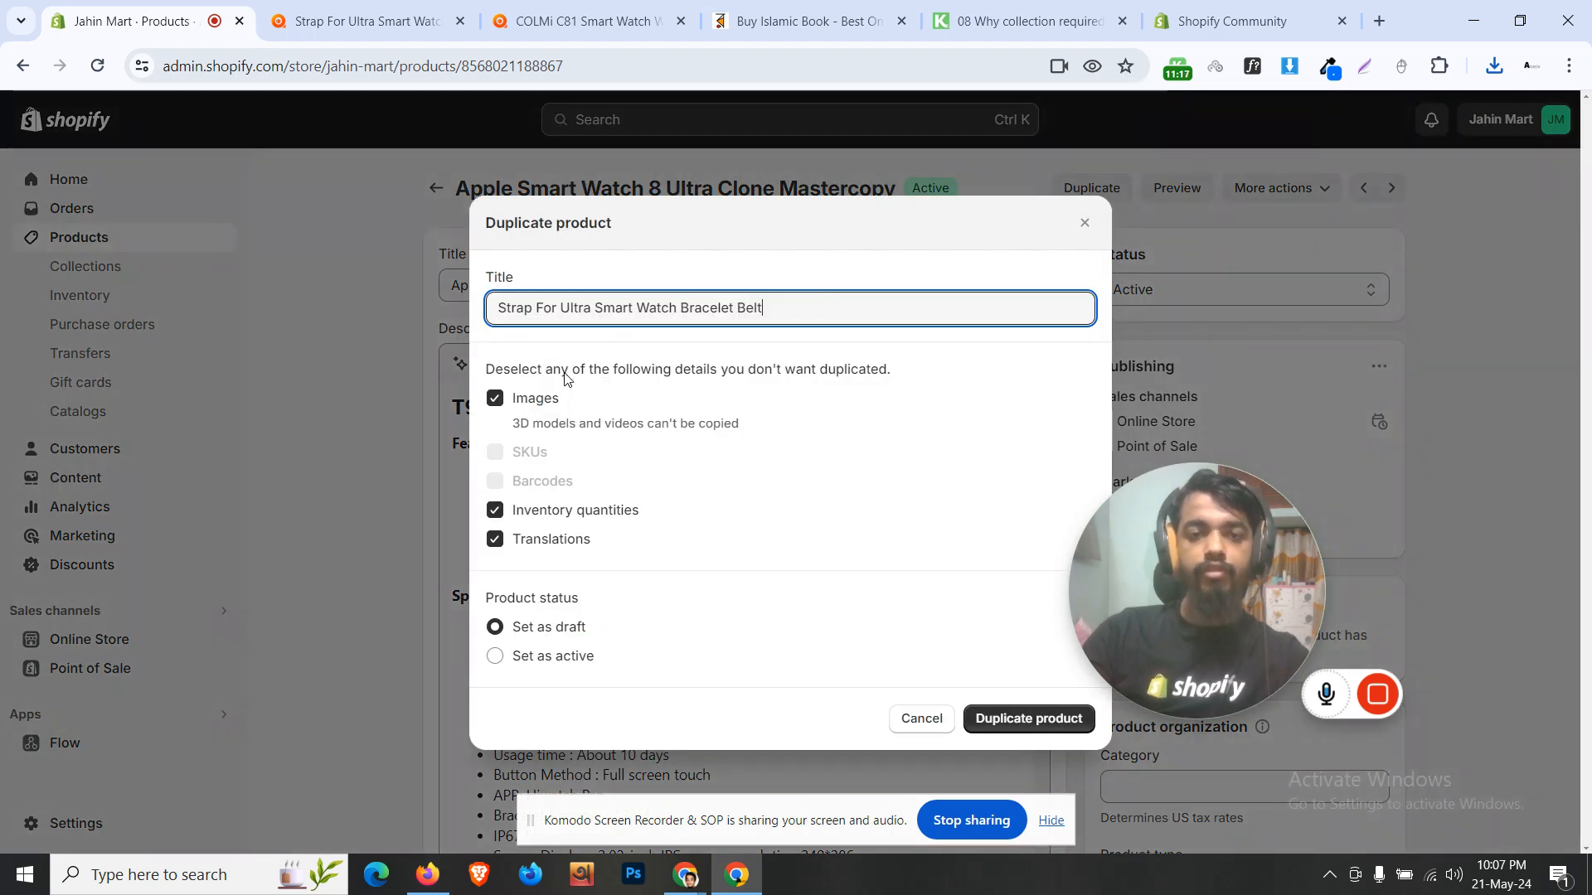
pyautogui.click(566, 379)
pyautogui.click(552, 656)
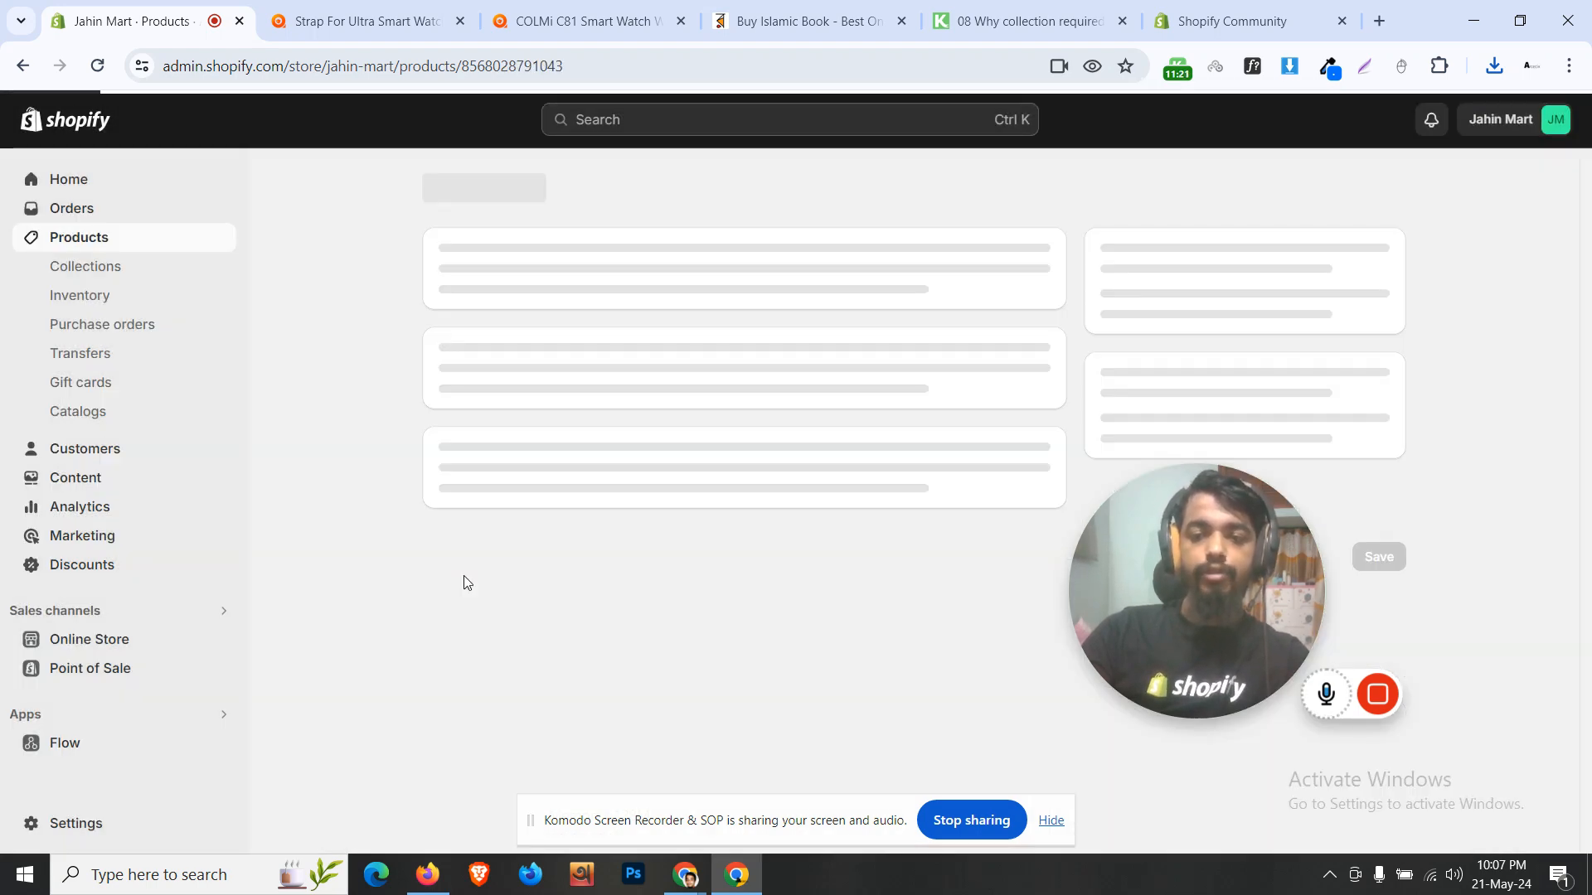
# Step: Upload the downloaded strap image to the new strap product's media
pyautogui.scroll(-15, 401, 595)
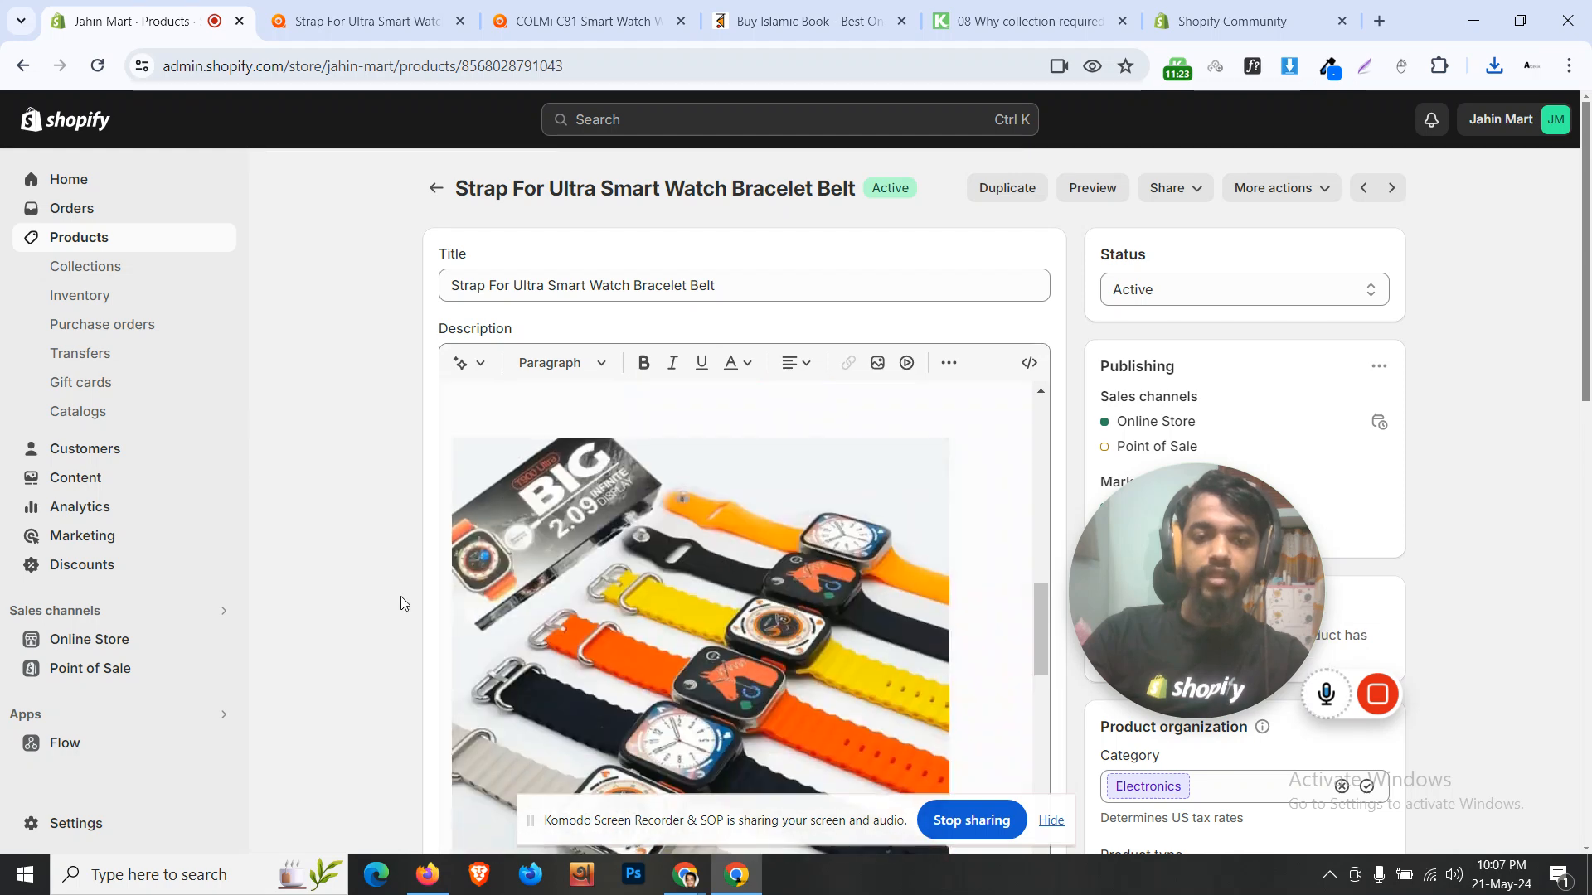
pyautogui.scroll(3, 635, 410)
pyautogui.click(695, 526)
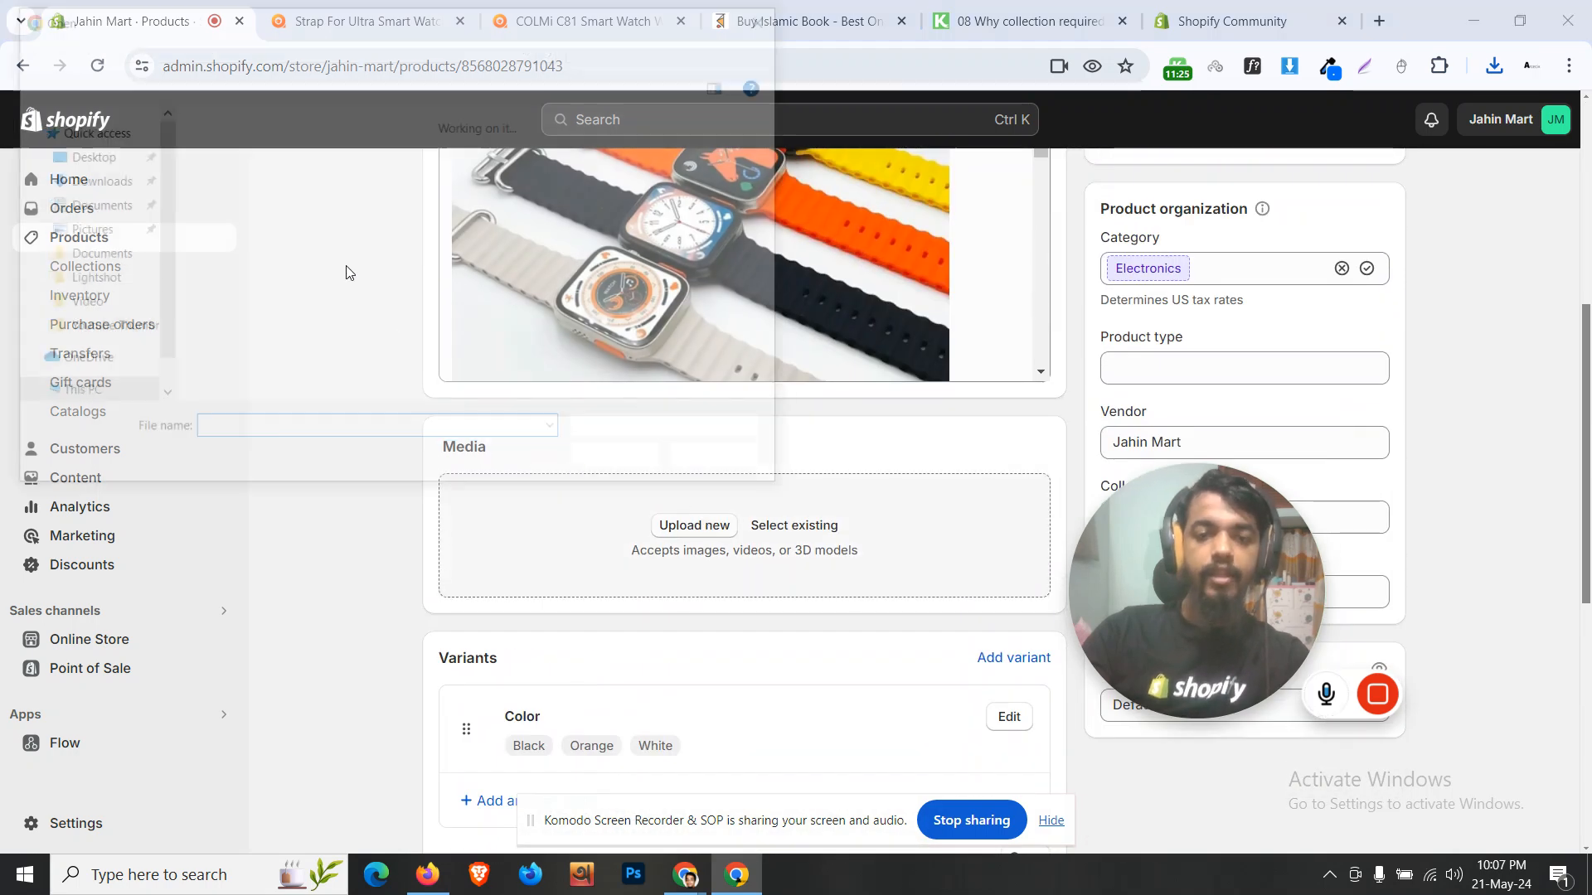
pyautogui.click(622, 463)
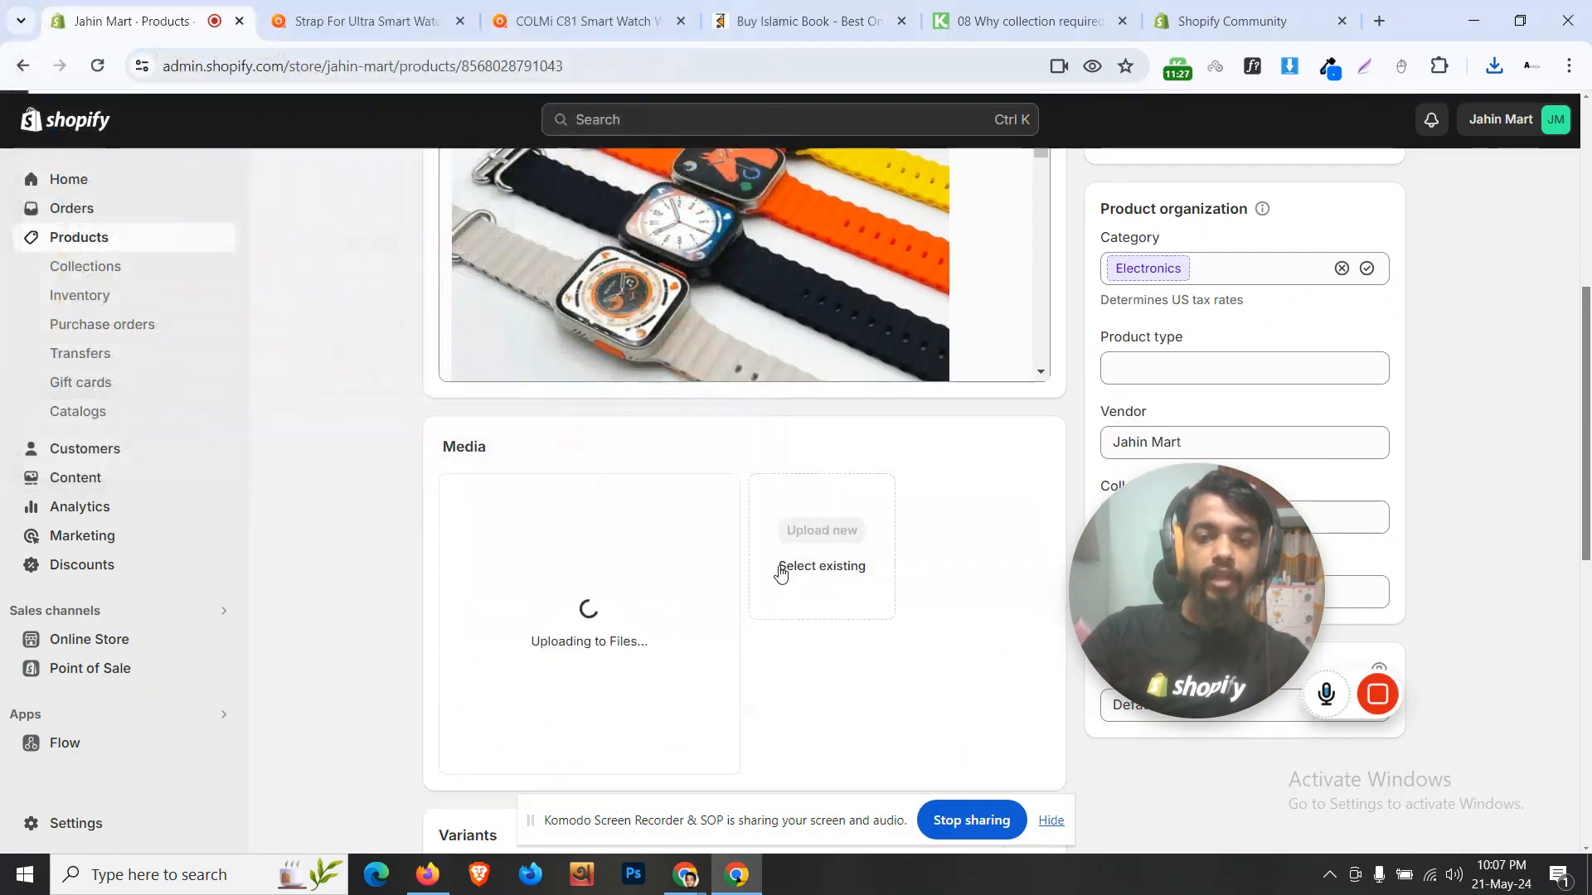
pyautogui.scroll(10, 1328, 352)
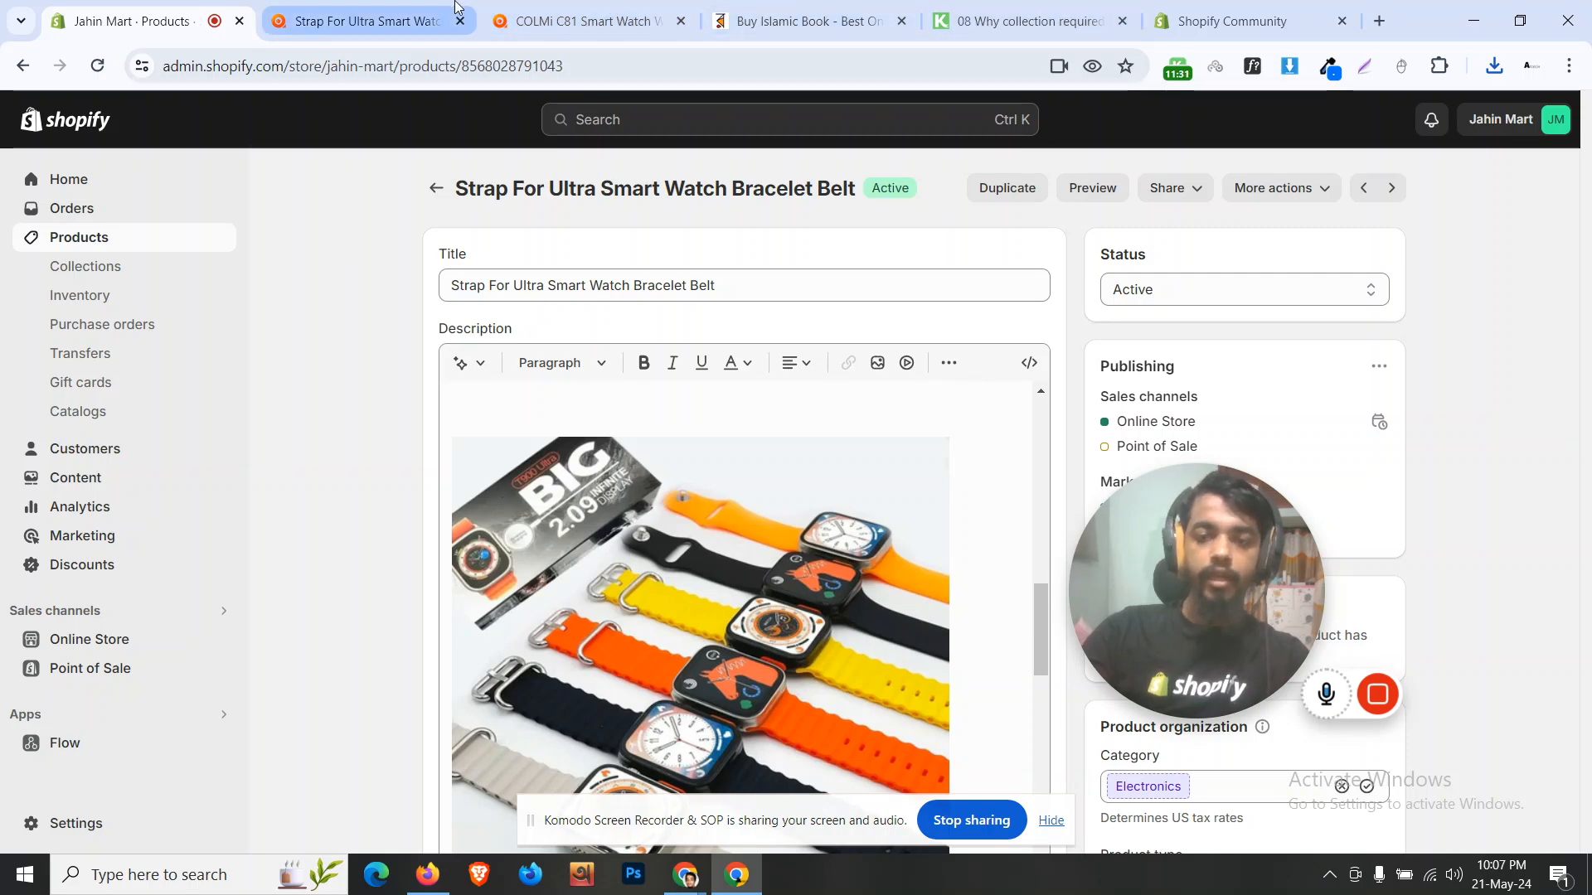
pyautogui.click(393, 8)
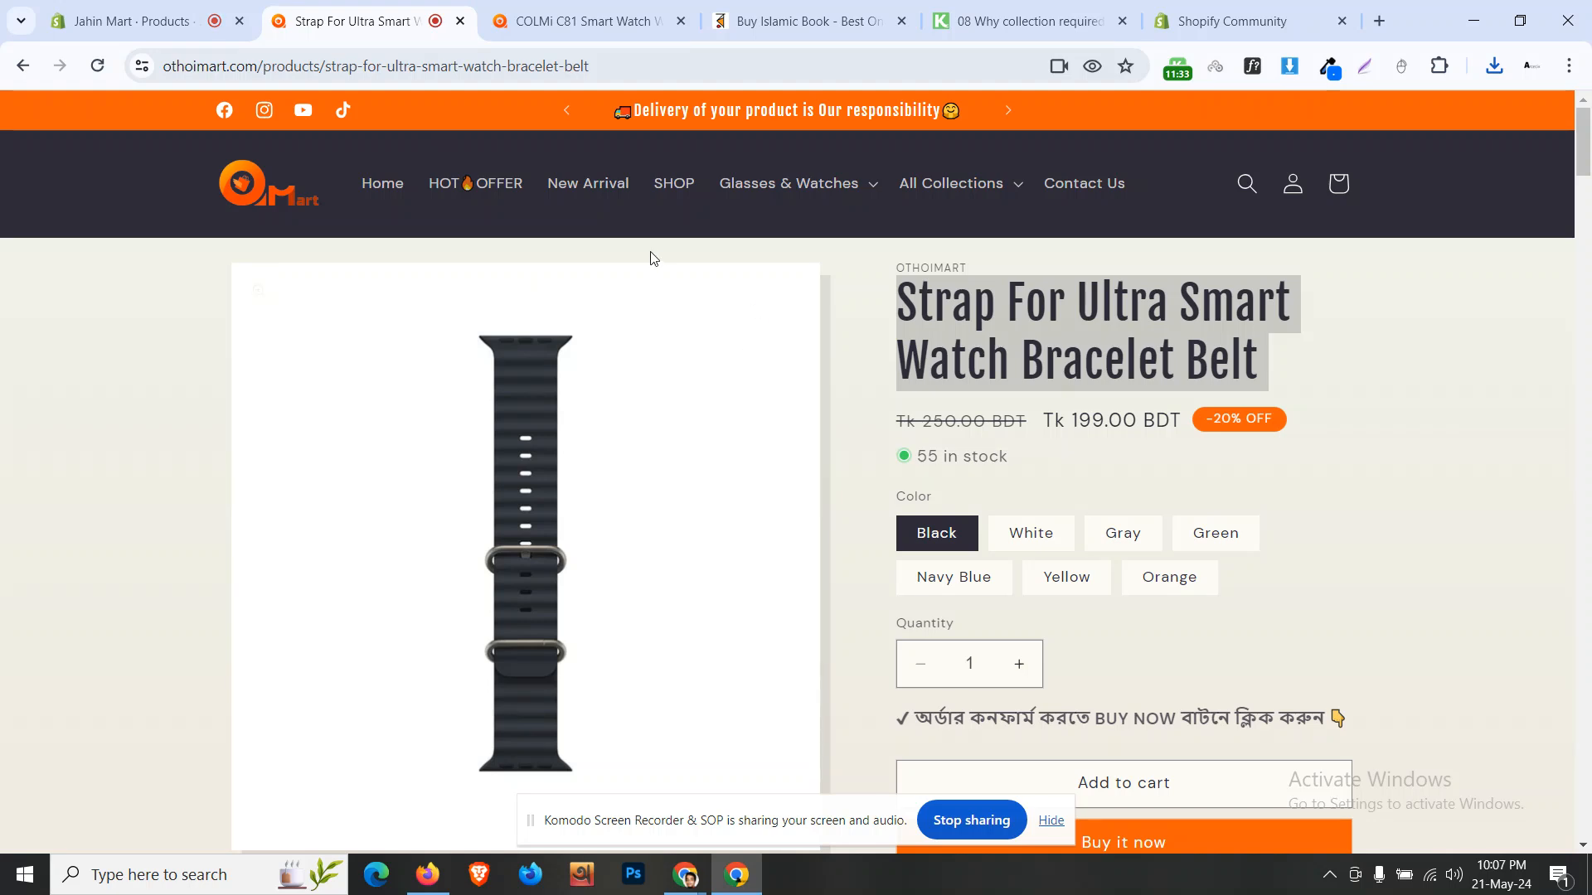
pyautogui.click(825, 184)
pyautogui.click(823, 276)
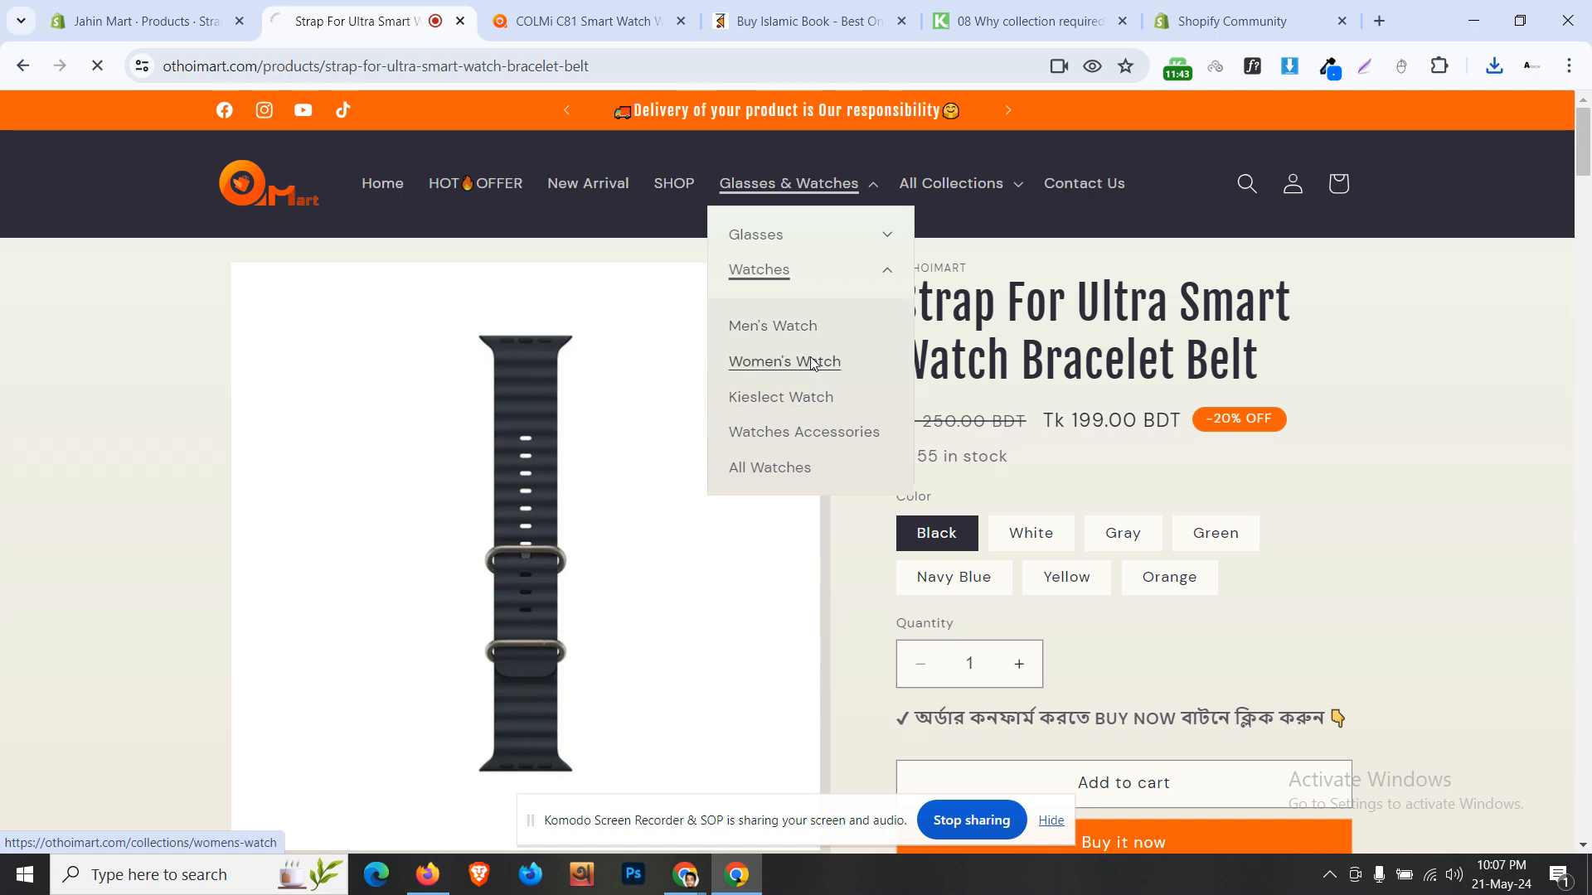
pyautogui.click(813, 363)
pyautogui.scroll(-5, 746, 462)
pyautogui.scroll(-4, 960, 477)
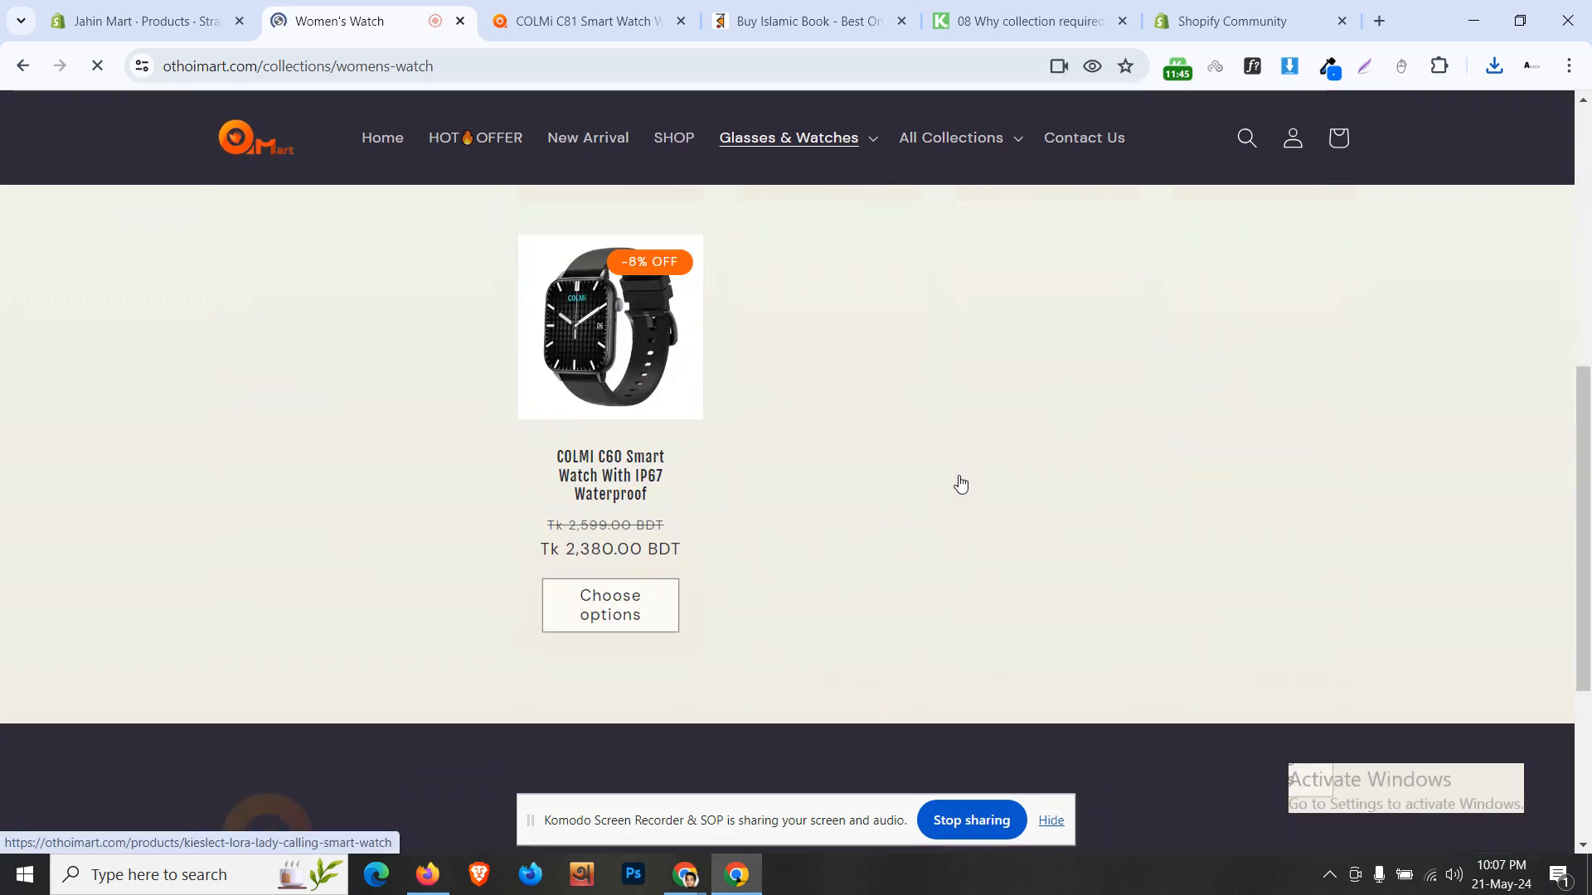
pyautogui.scroll(5, 960, 483)
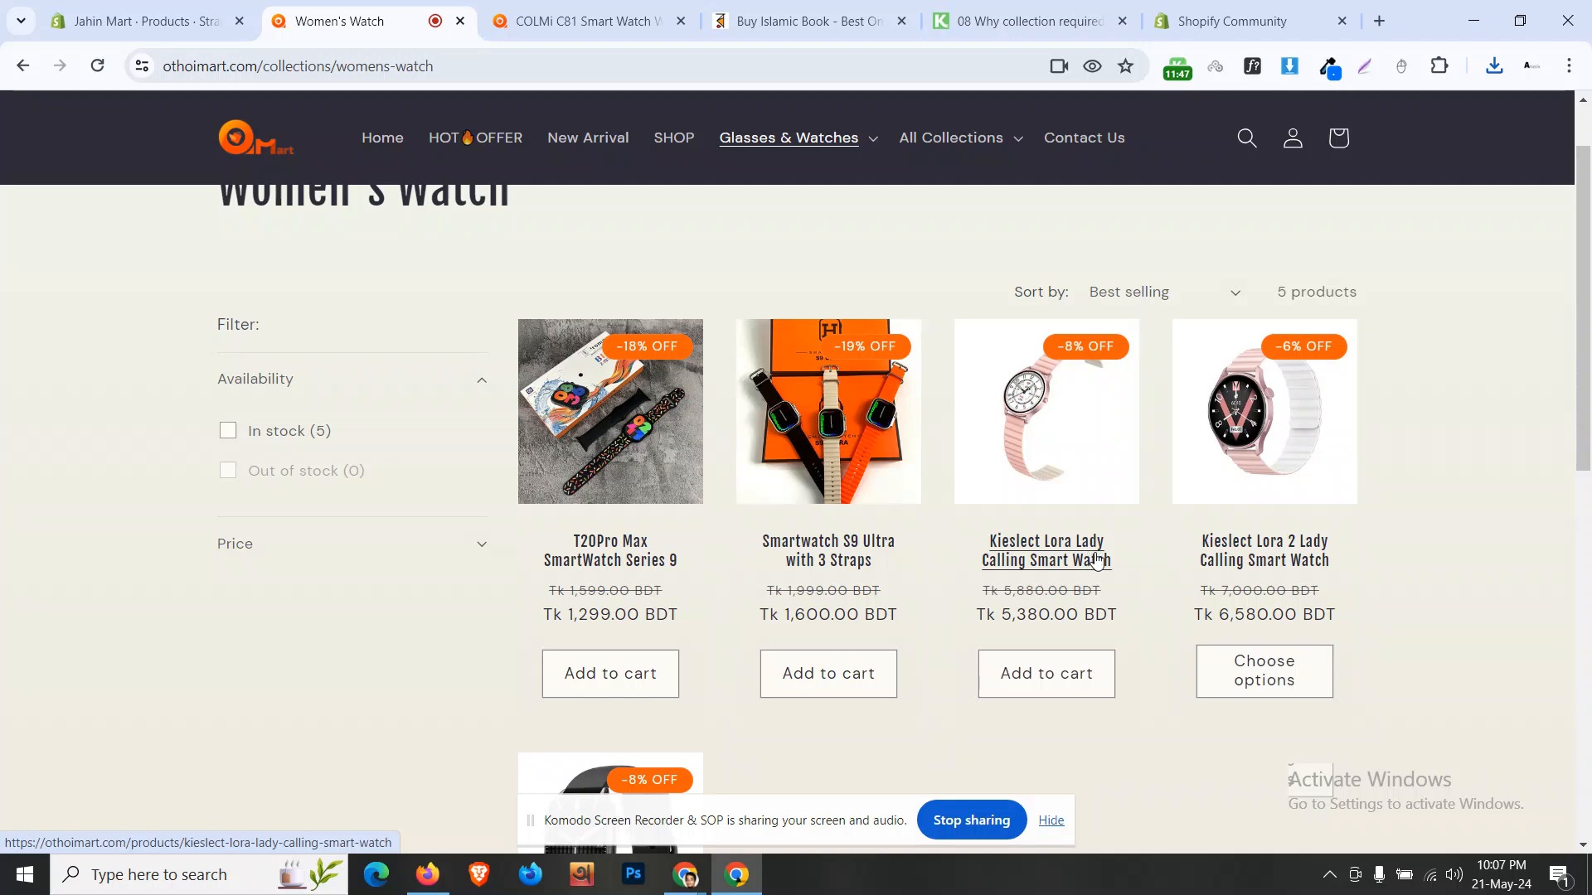
# Step: Switch to the Shopify admin, open the full product list to review it, and select all products to count them before clearing the selection
pyautogui.scroll(2, 1373, 557)
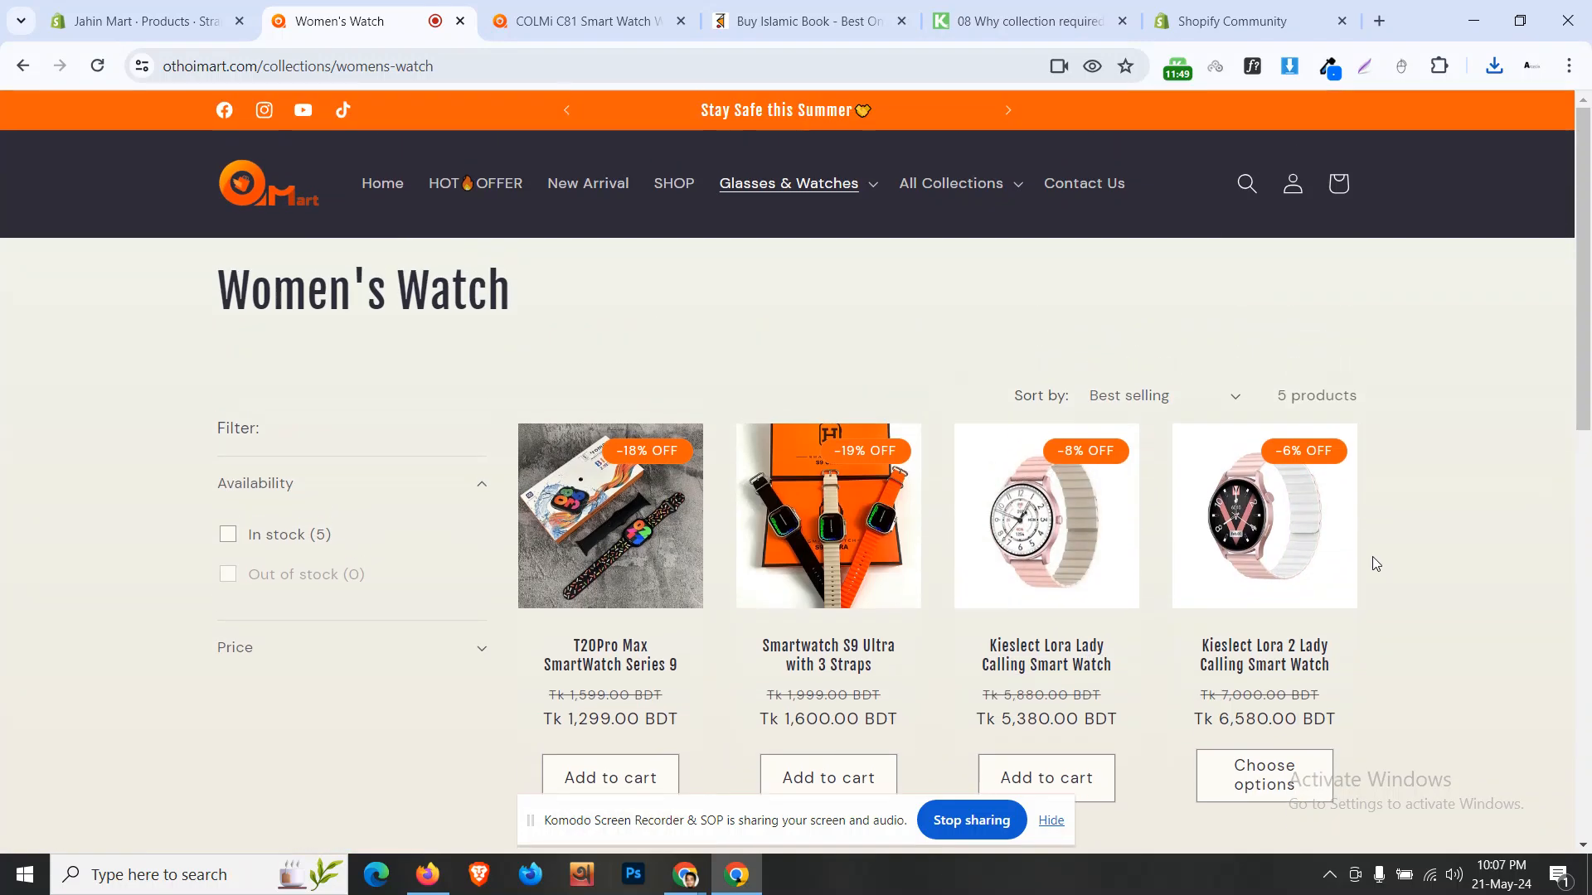
pyautogui.click(99, 21)
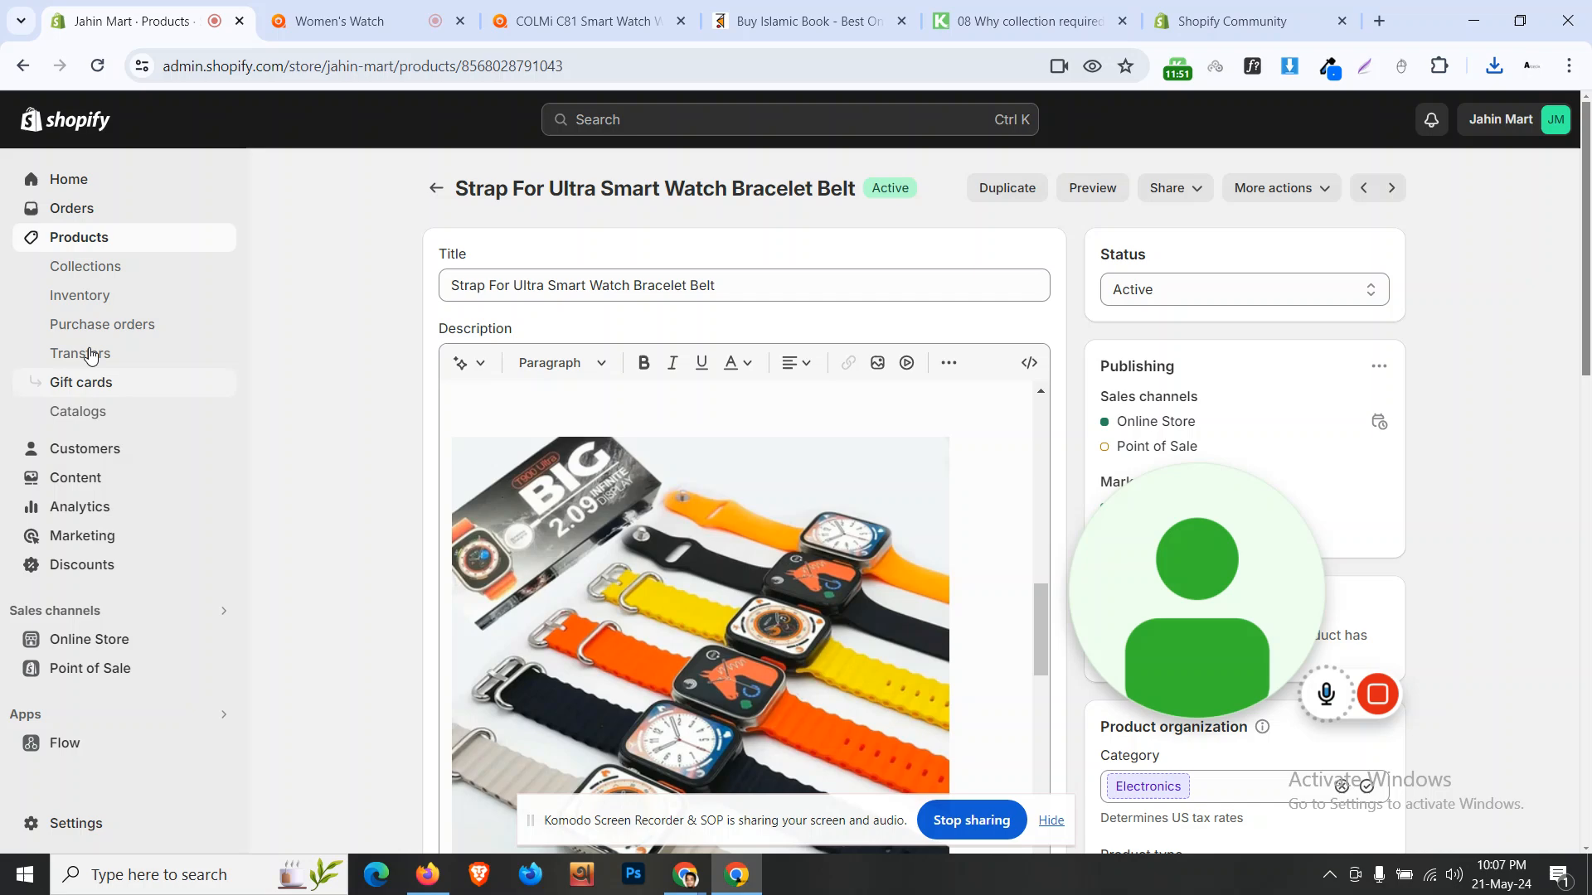
pyautogui.click(124, 239)
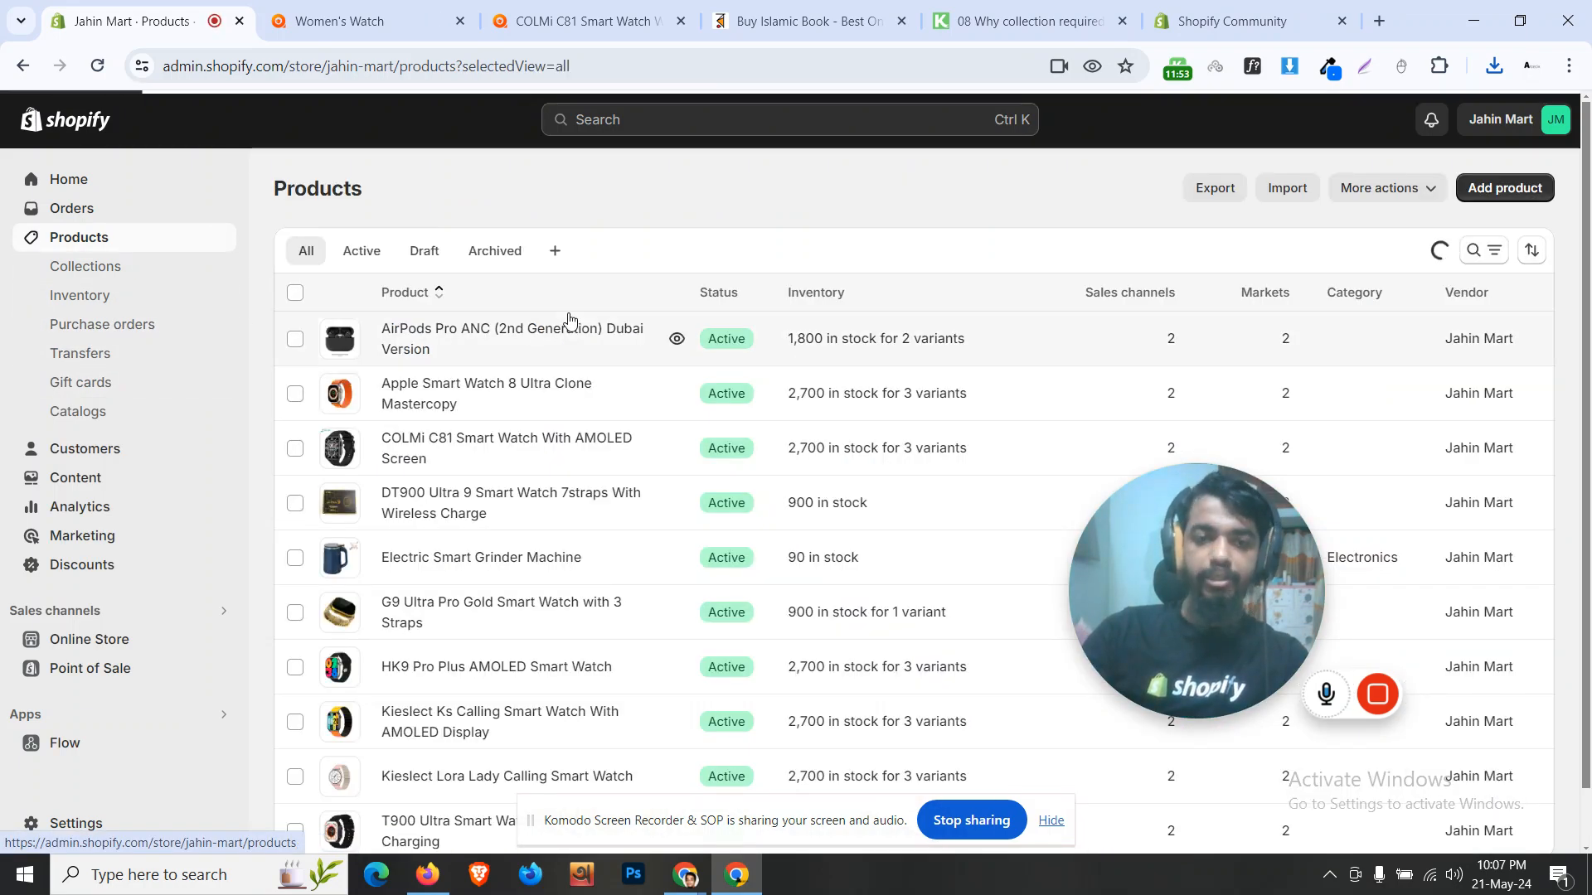
pyautogui.scroll(-2, 568, 323)
pyautogui.moveTo(1174, 586); pyautogui.dragTo(1175, 370)
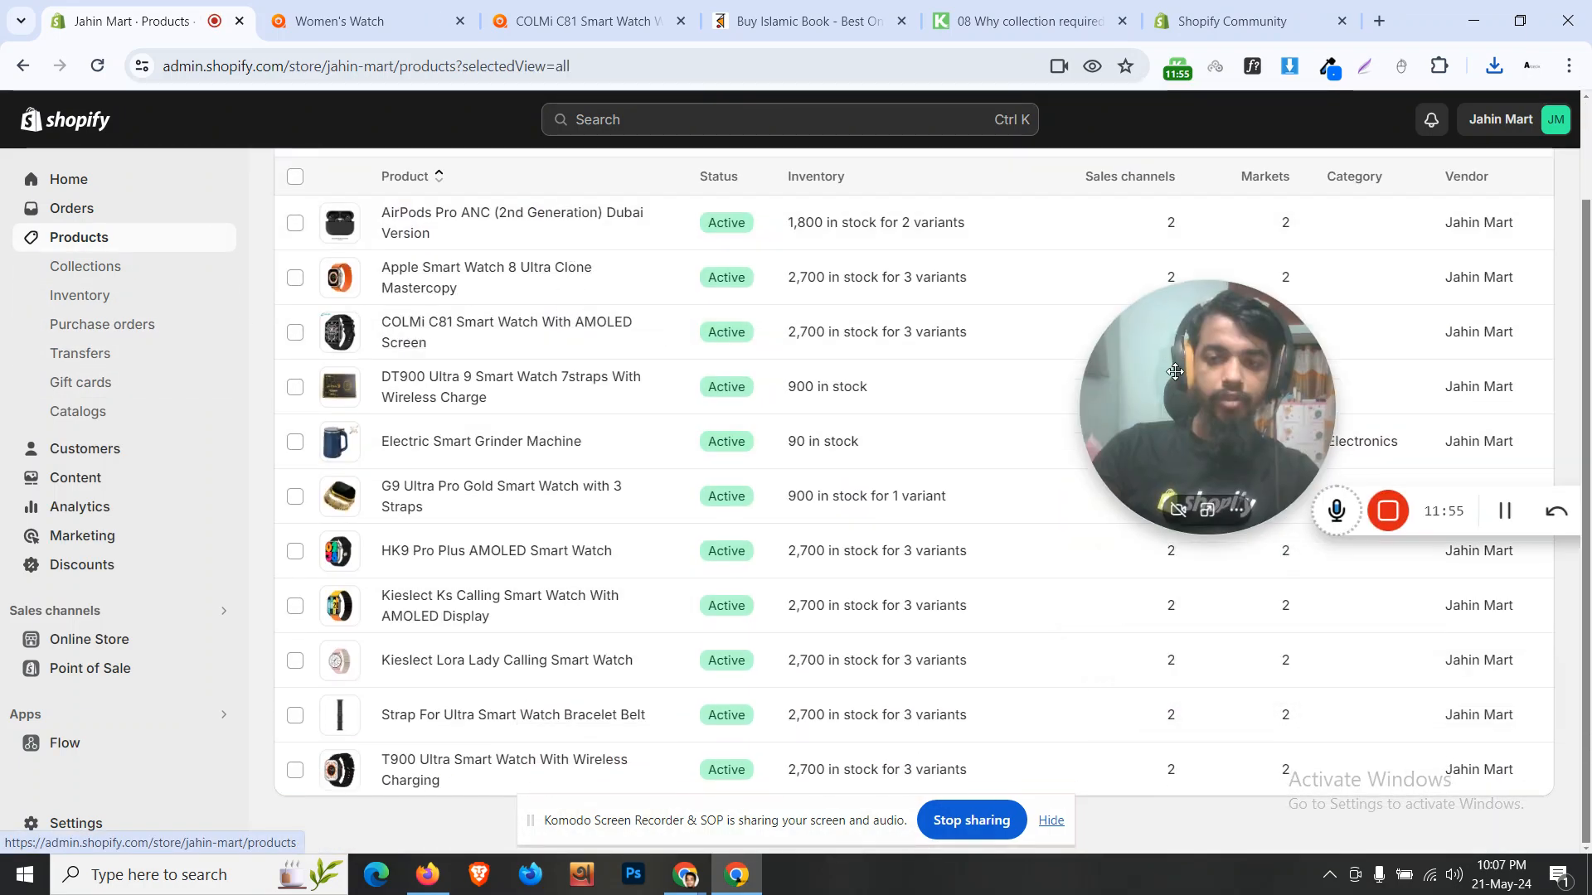
pyautogui.scroll(2, 309, 321)
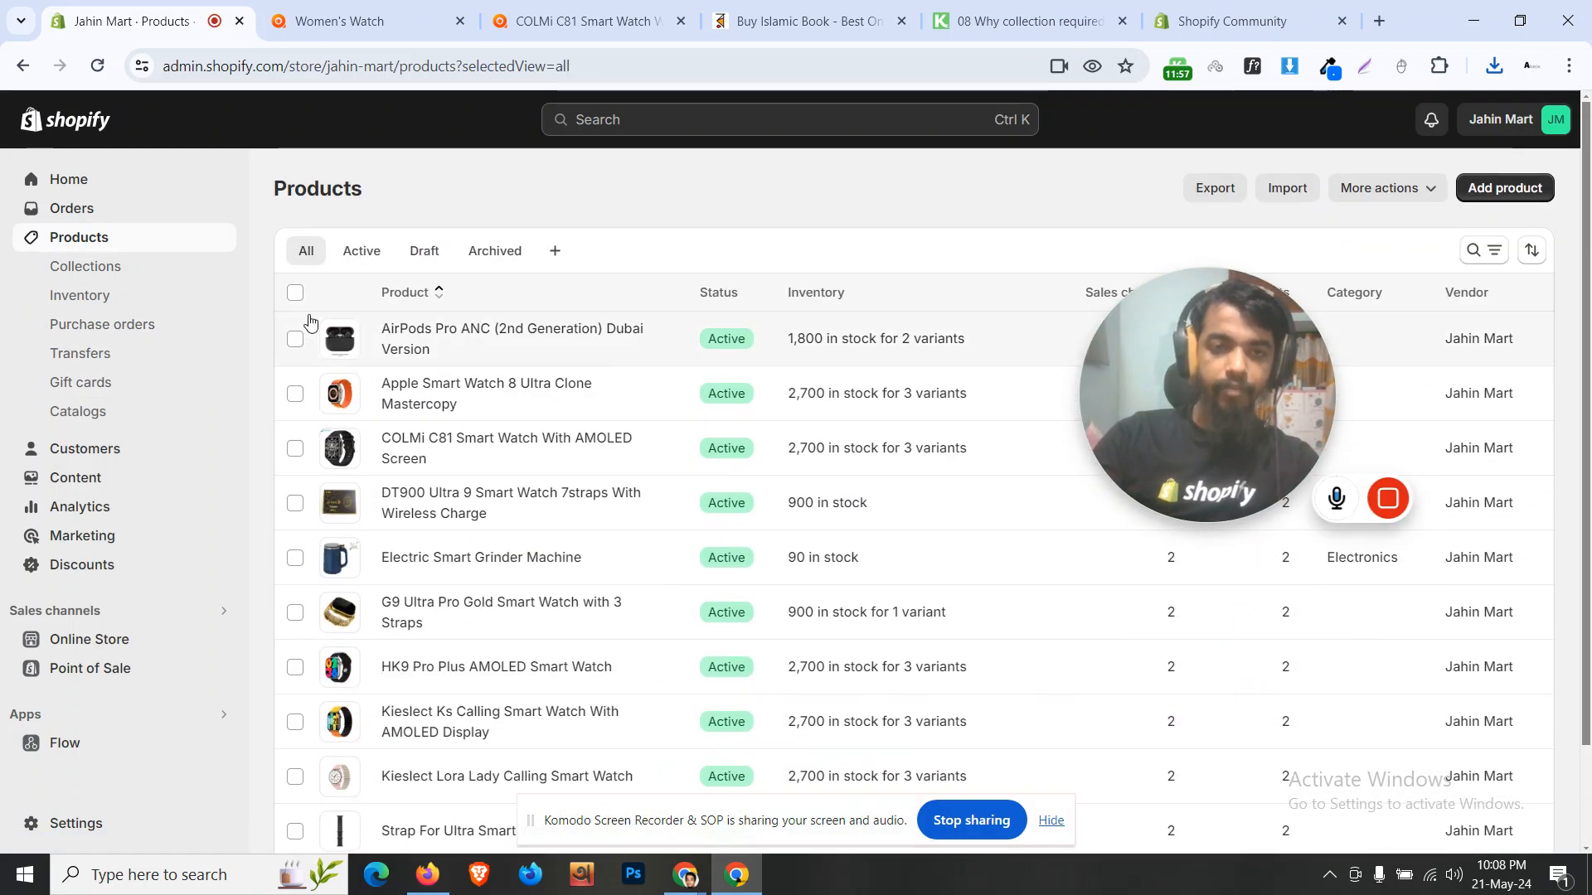
pyautogui.click(295, 292)
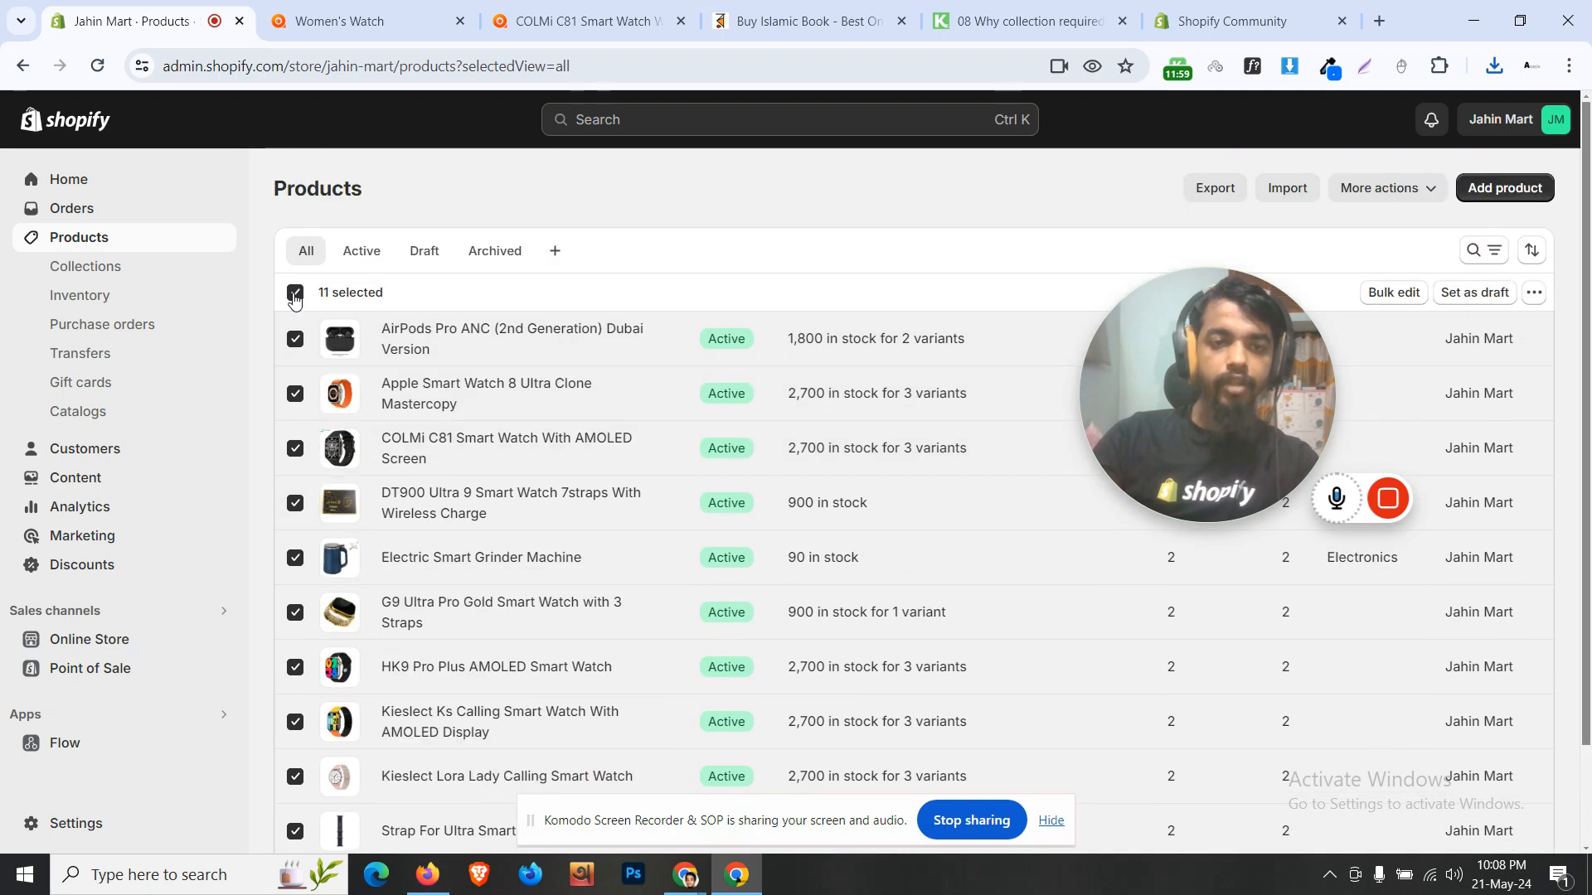
pyautogui.click(295, 294)
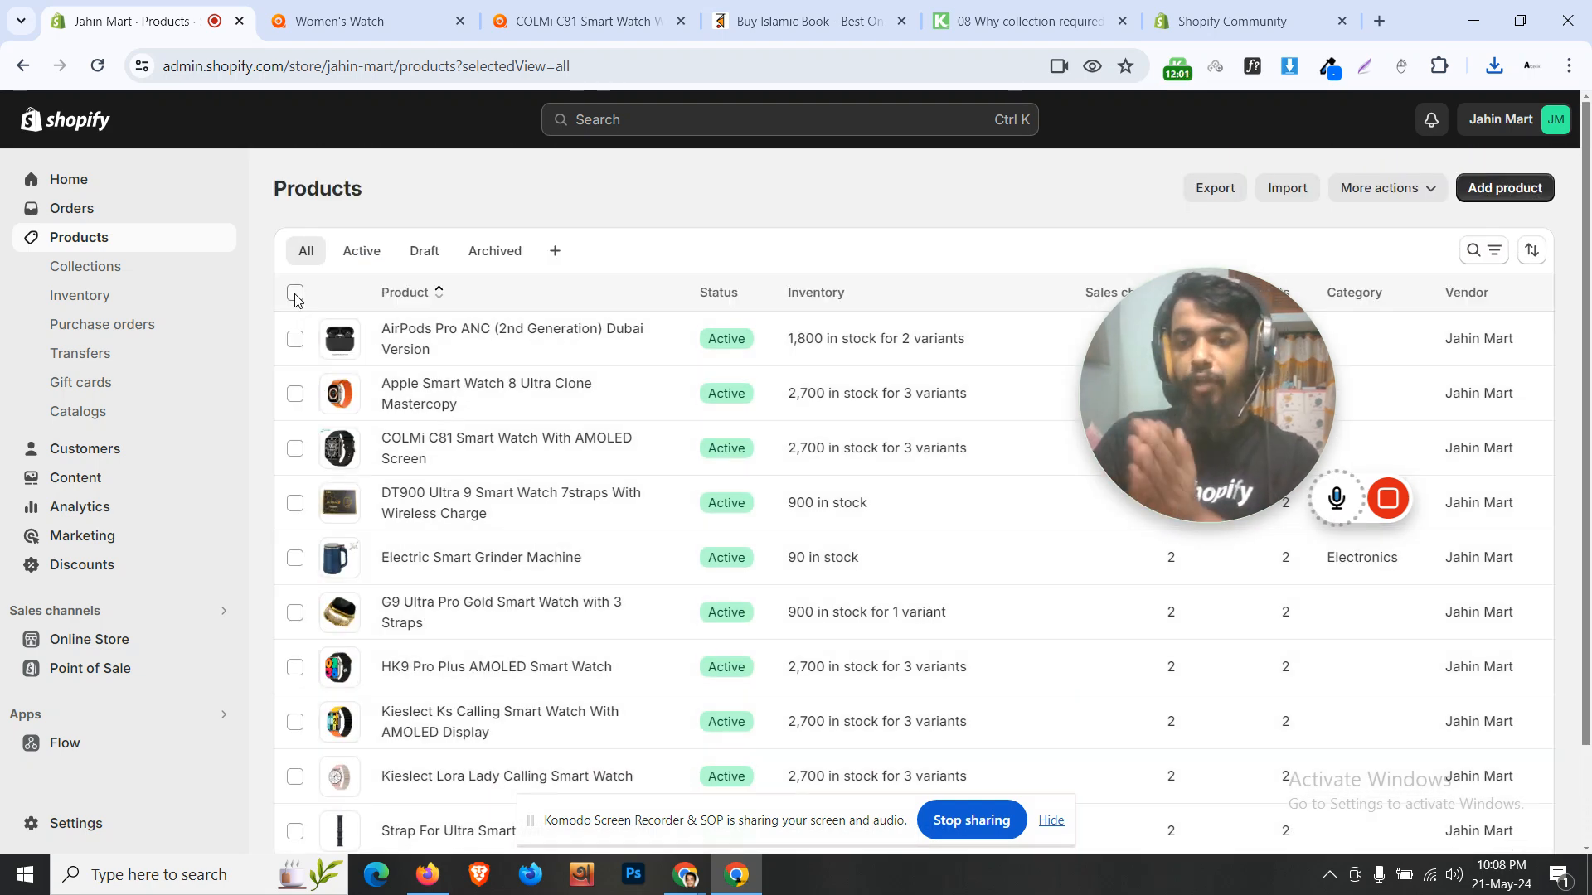
# Step: Close the COLMi C81 Smart Watch browser tab
pyautogui.moveTo(1191, 387); pyautogui.dragTo(1038, 529)
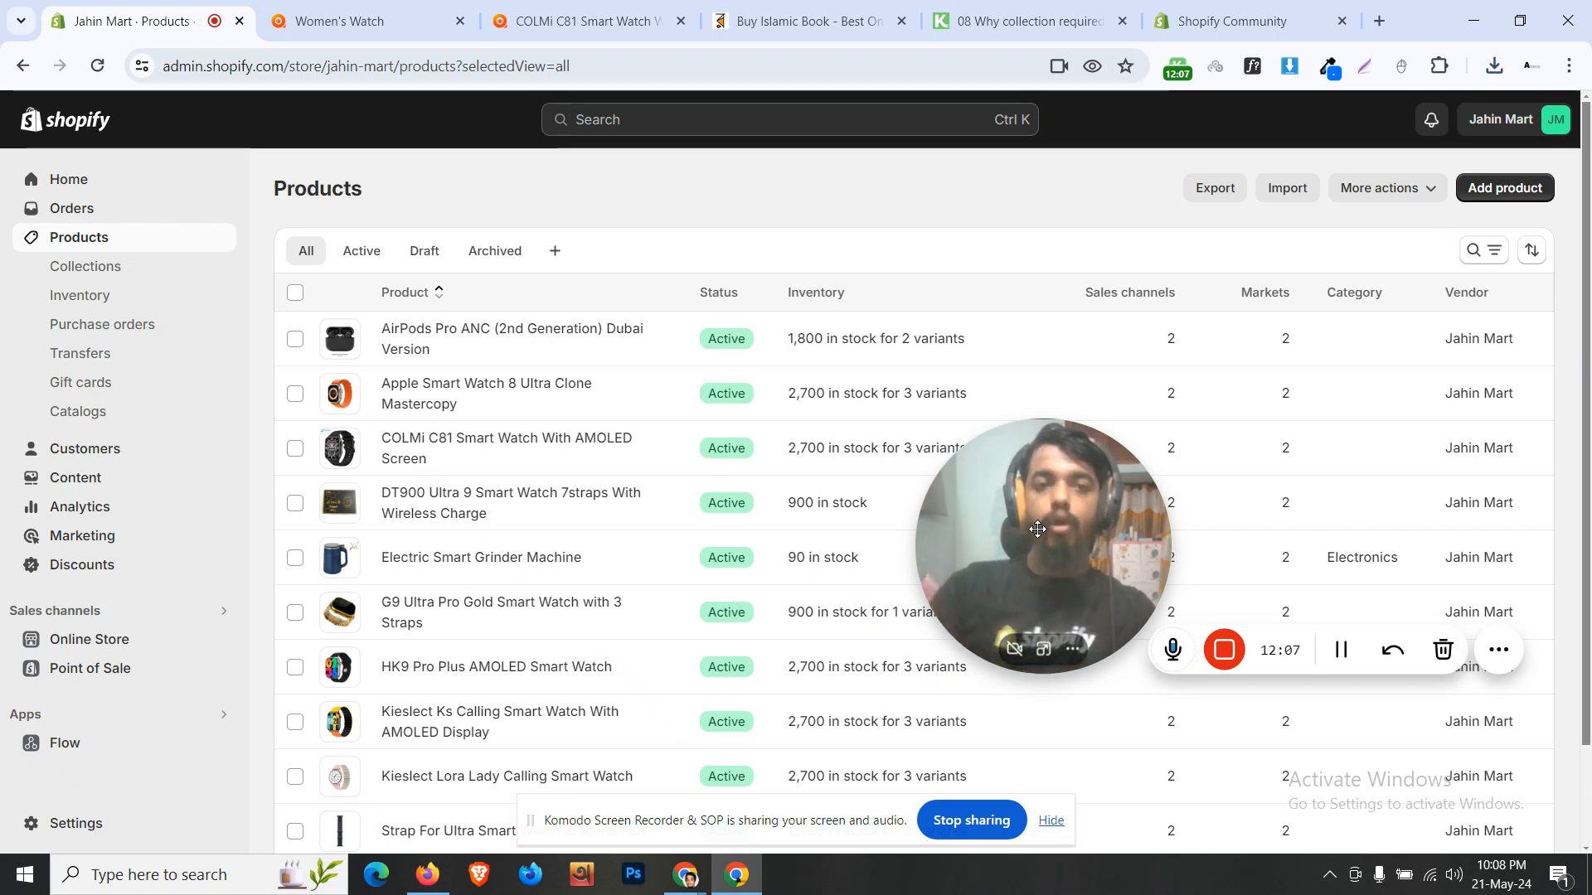
pyautogui.click(681, 22)
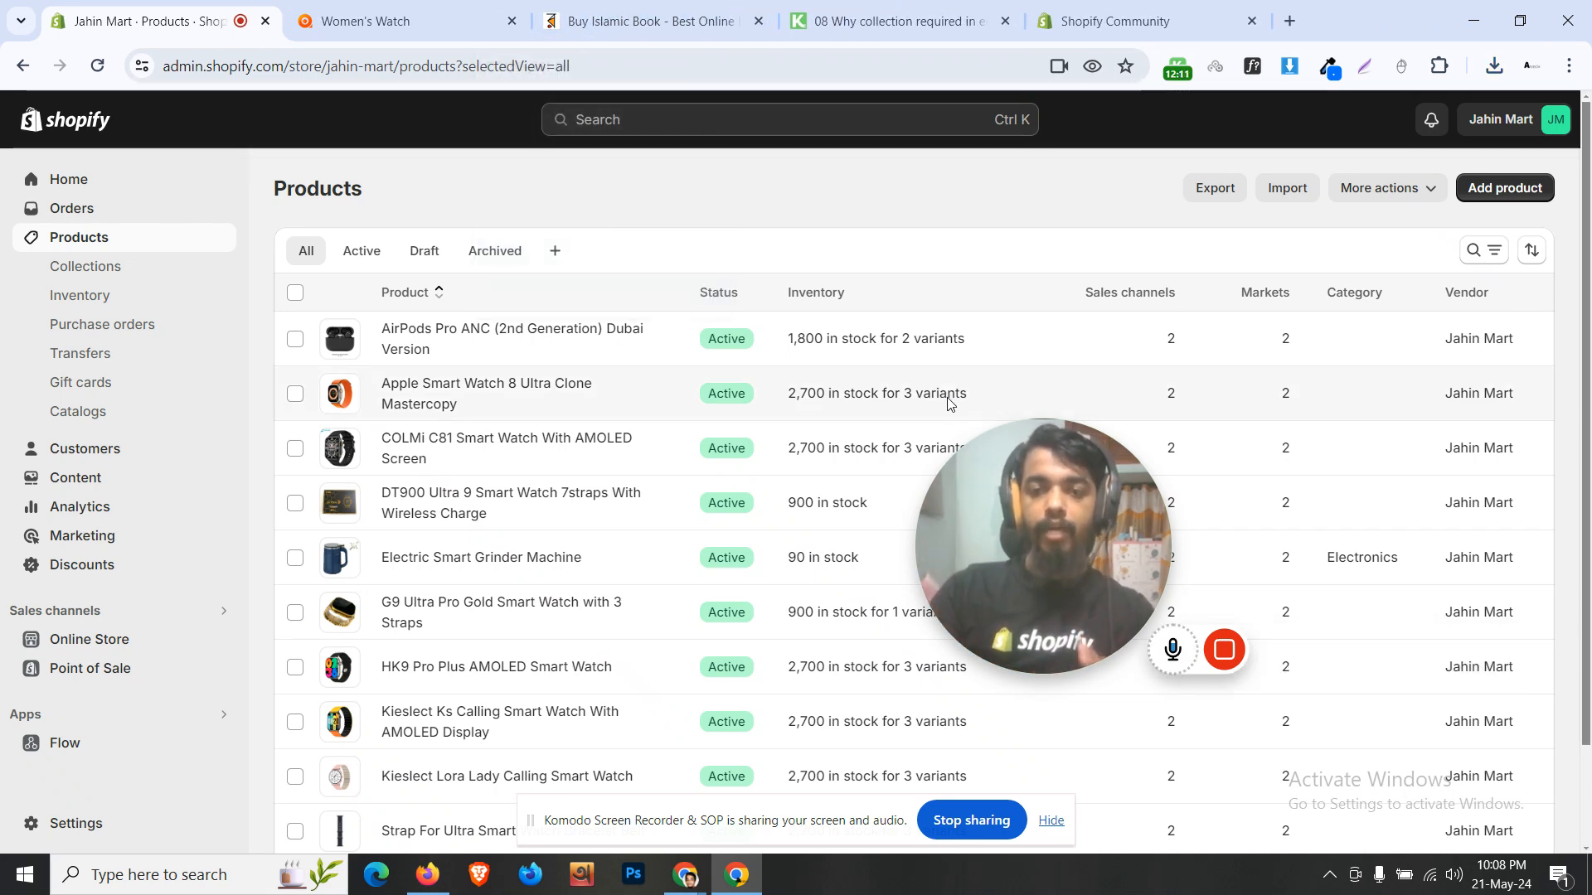